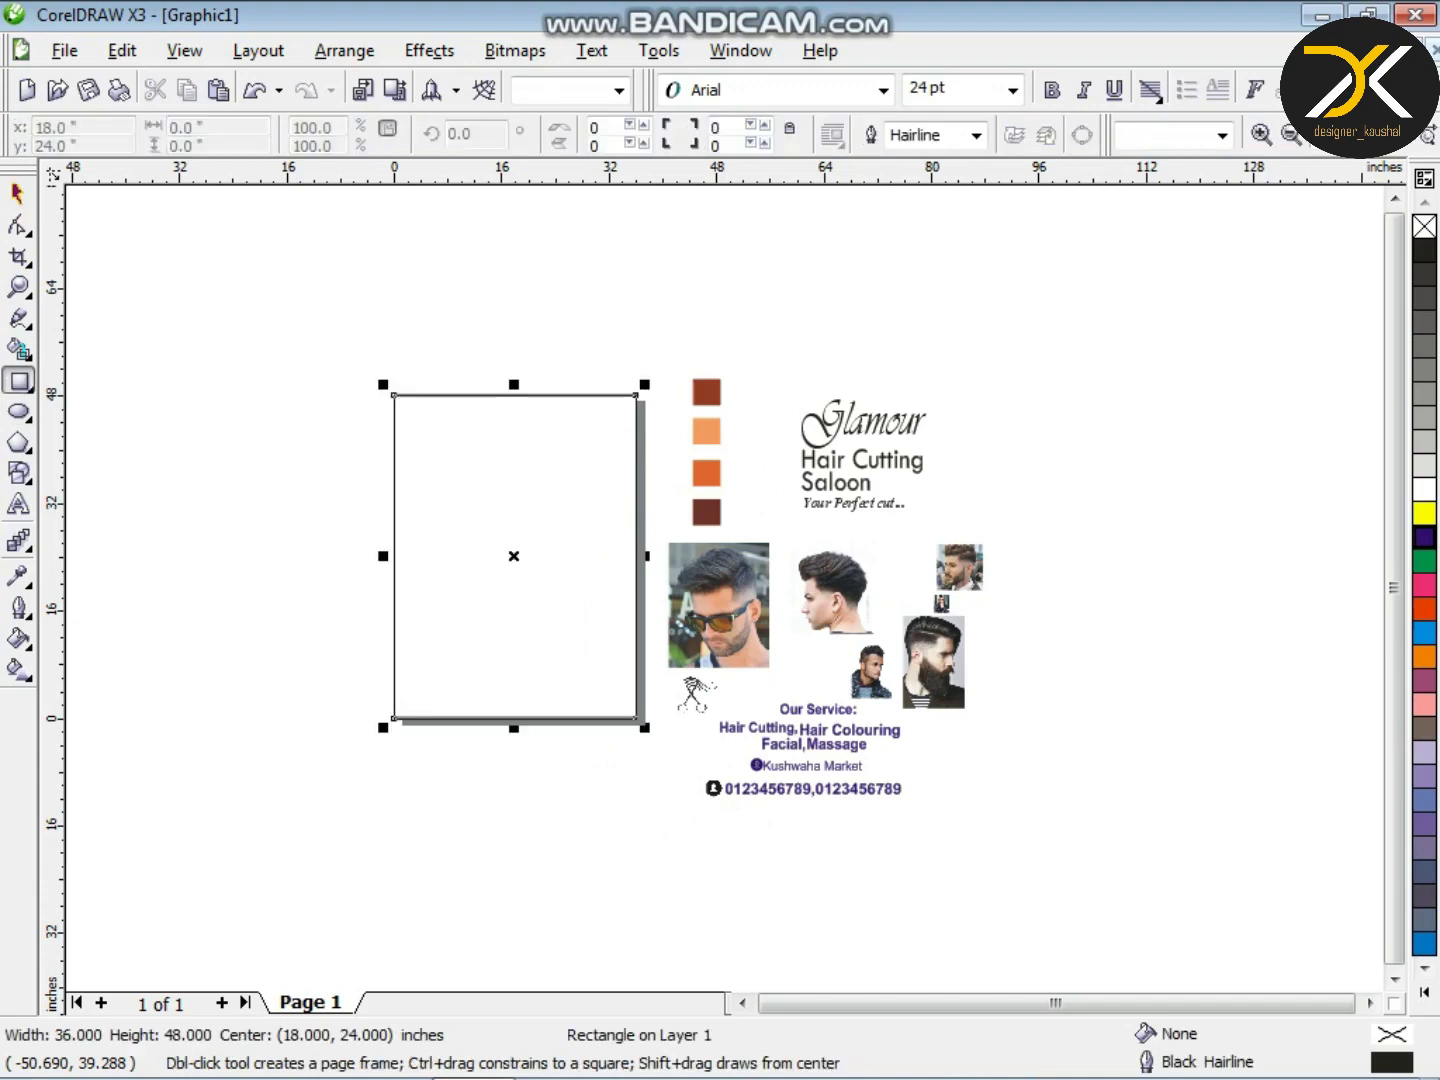
- Fill the page-sized rectangle with the light orange swatch's colour and remove its outline
left_click(18, 576)
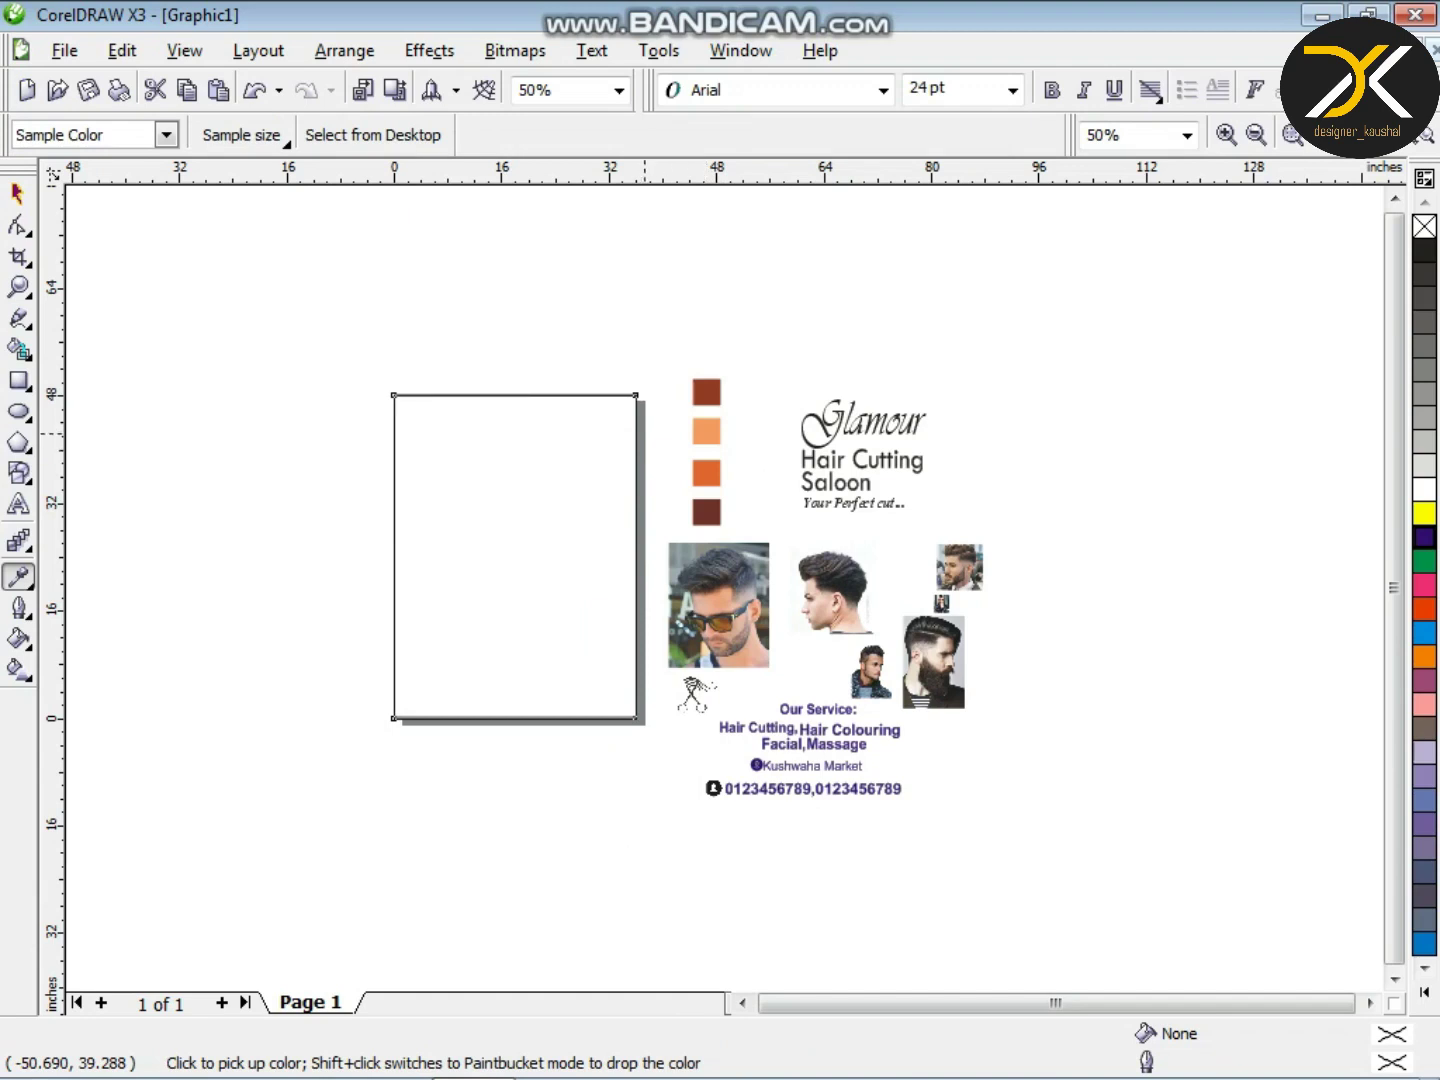
scroll(653, 435, "up", 2)
left_click(967, 568)
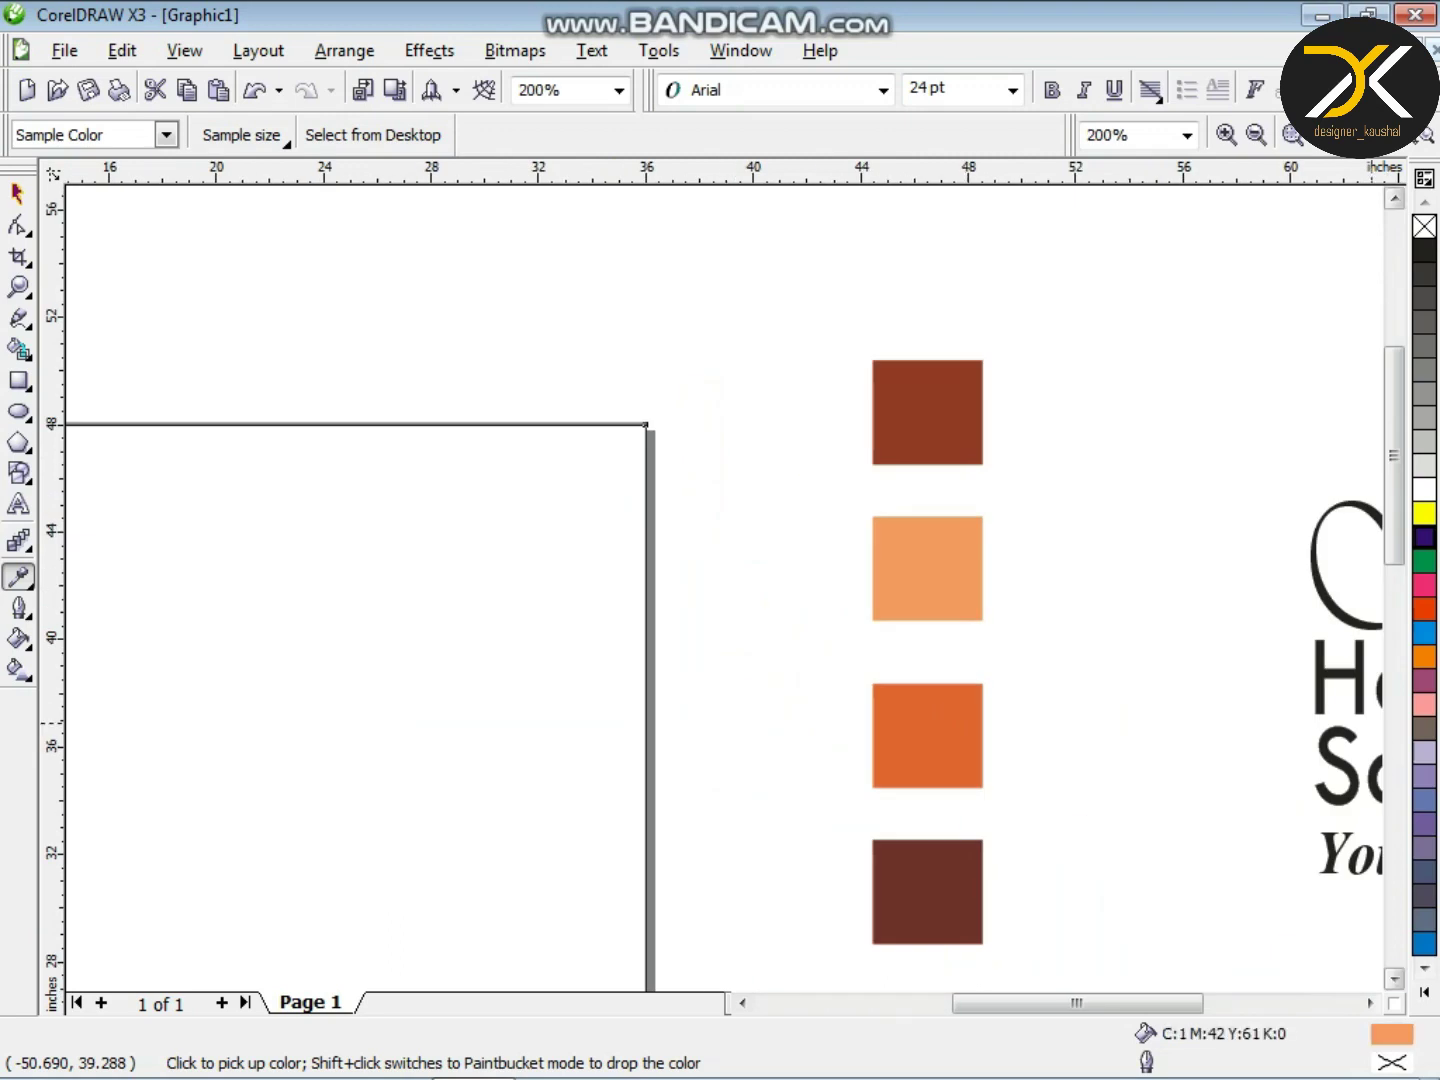
left_click(587, 760, "shift")
left_click(18, 194)
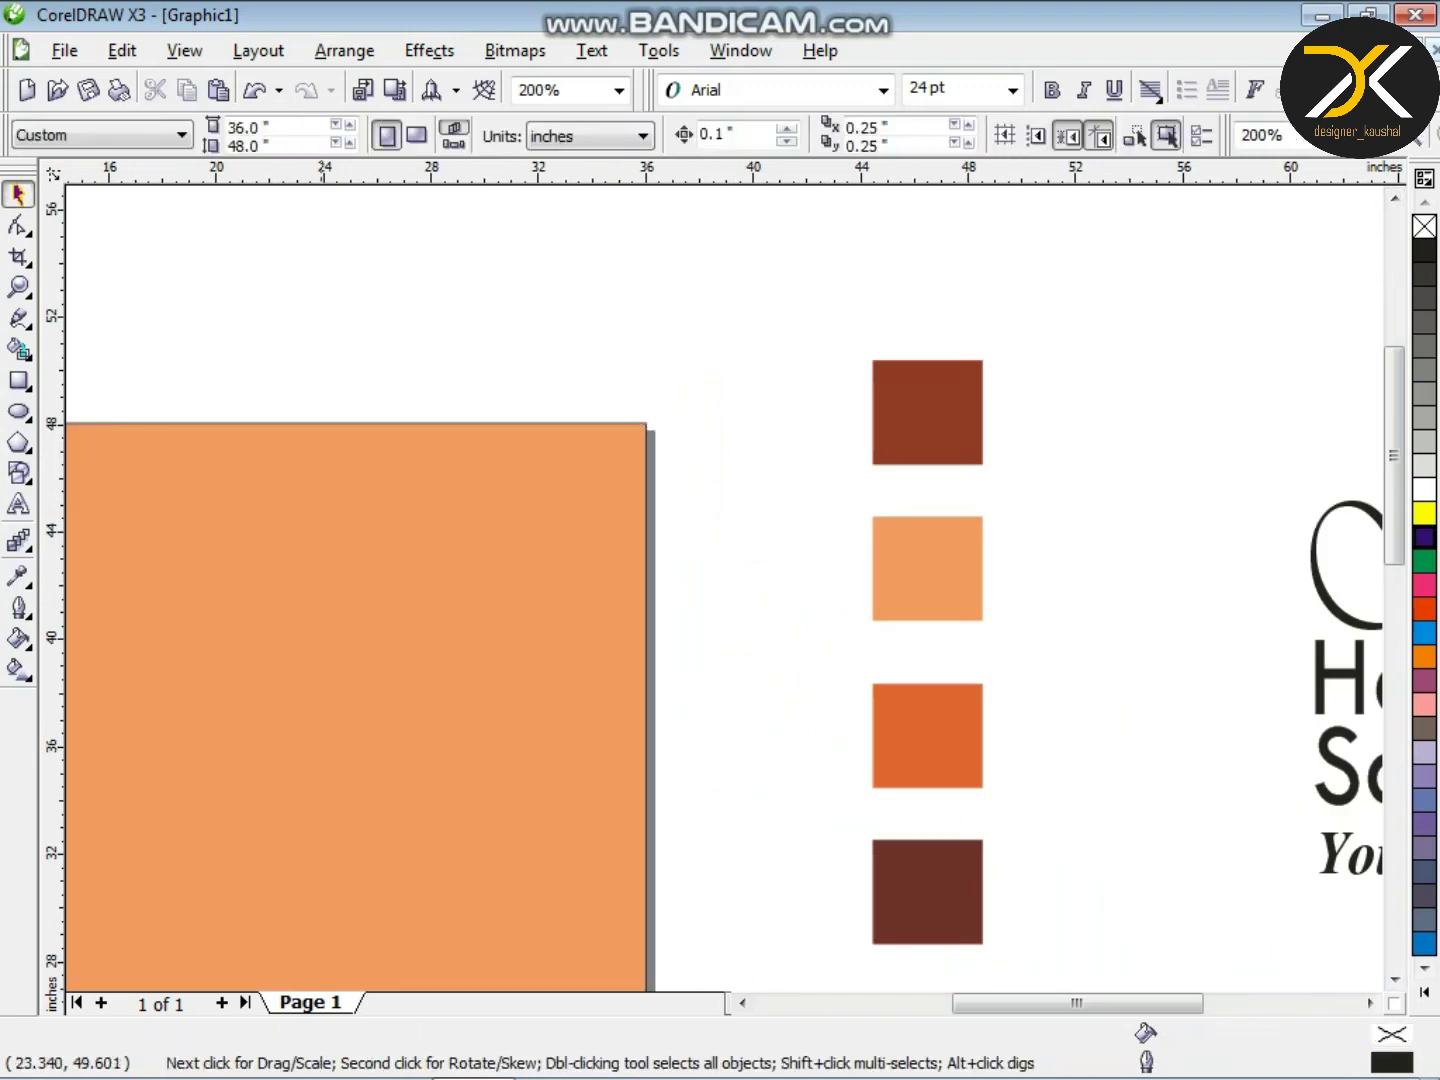
left_click(76, 450)
left_click(19, 607)
left_click(141, 622)
key("Escape")
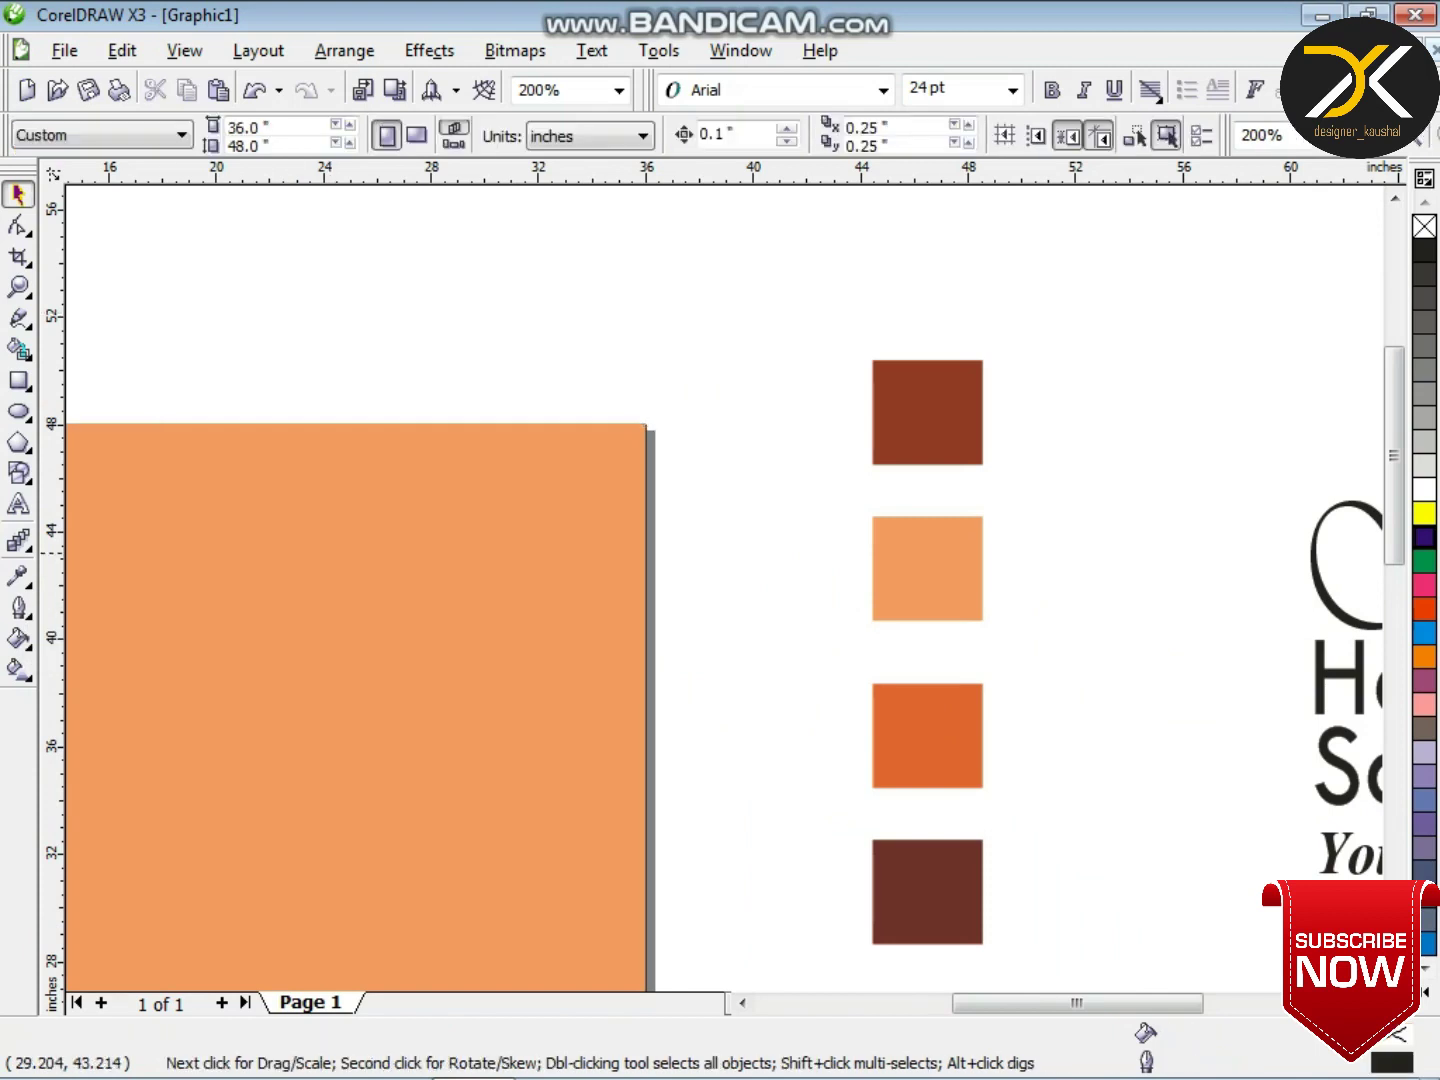
- Draw a rectangle about 38.7 by 6.6 inches across the page's bottom edge and nudge it up slightly
scroll(464, 552, "down", 2)
scroll(682, 855, "up", 1)
left_click(725, 588)
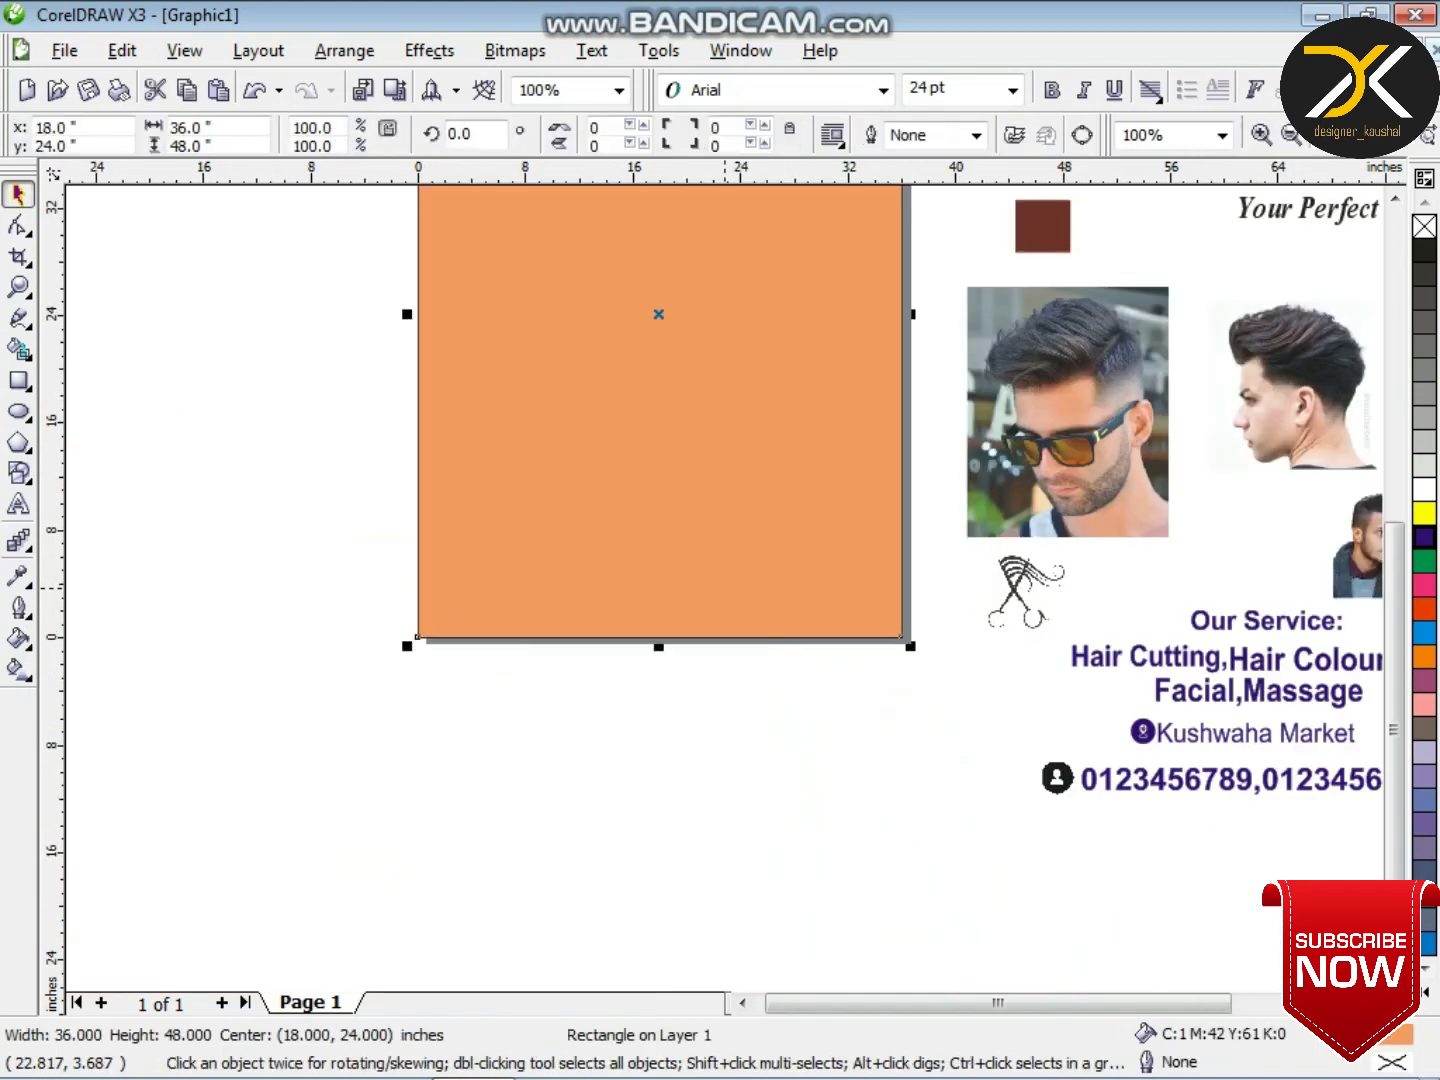
scroll(721, 586, "up", 1)
left_click(19, 380)
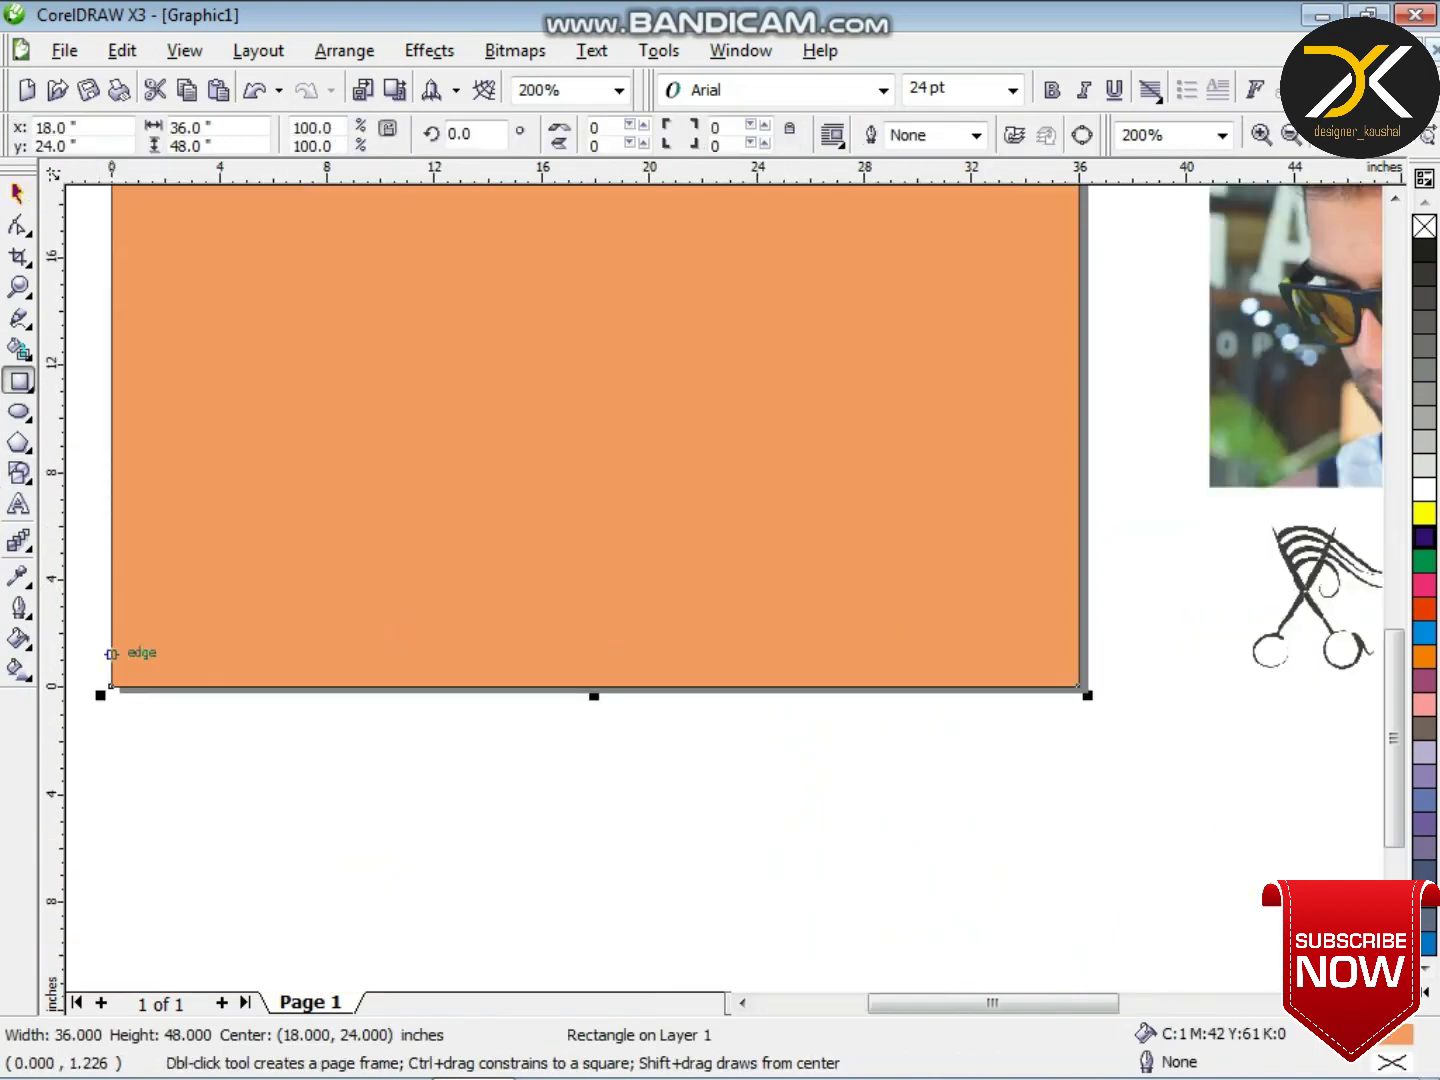
mouse_move(86, 634)
left_mouse_down()
mouse_move(1016, 813)
mouse_move(1127, 812)
left_mouse_up()
key("Up")
key("Up")
key("Up")
key("Up")
key("Up")
key("Up")
key("Up")
key("Up")
key("Up")
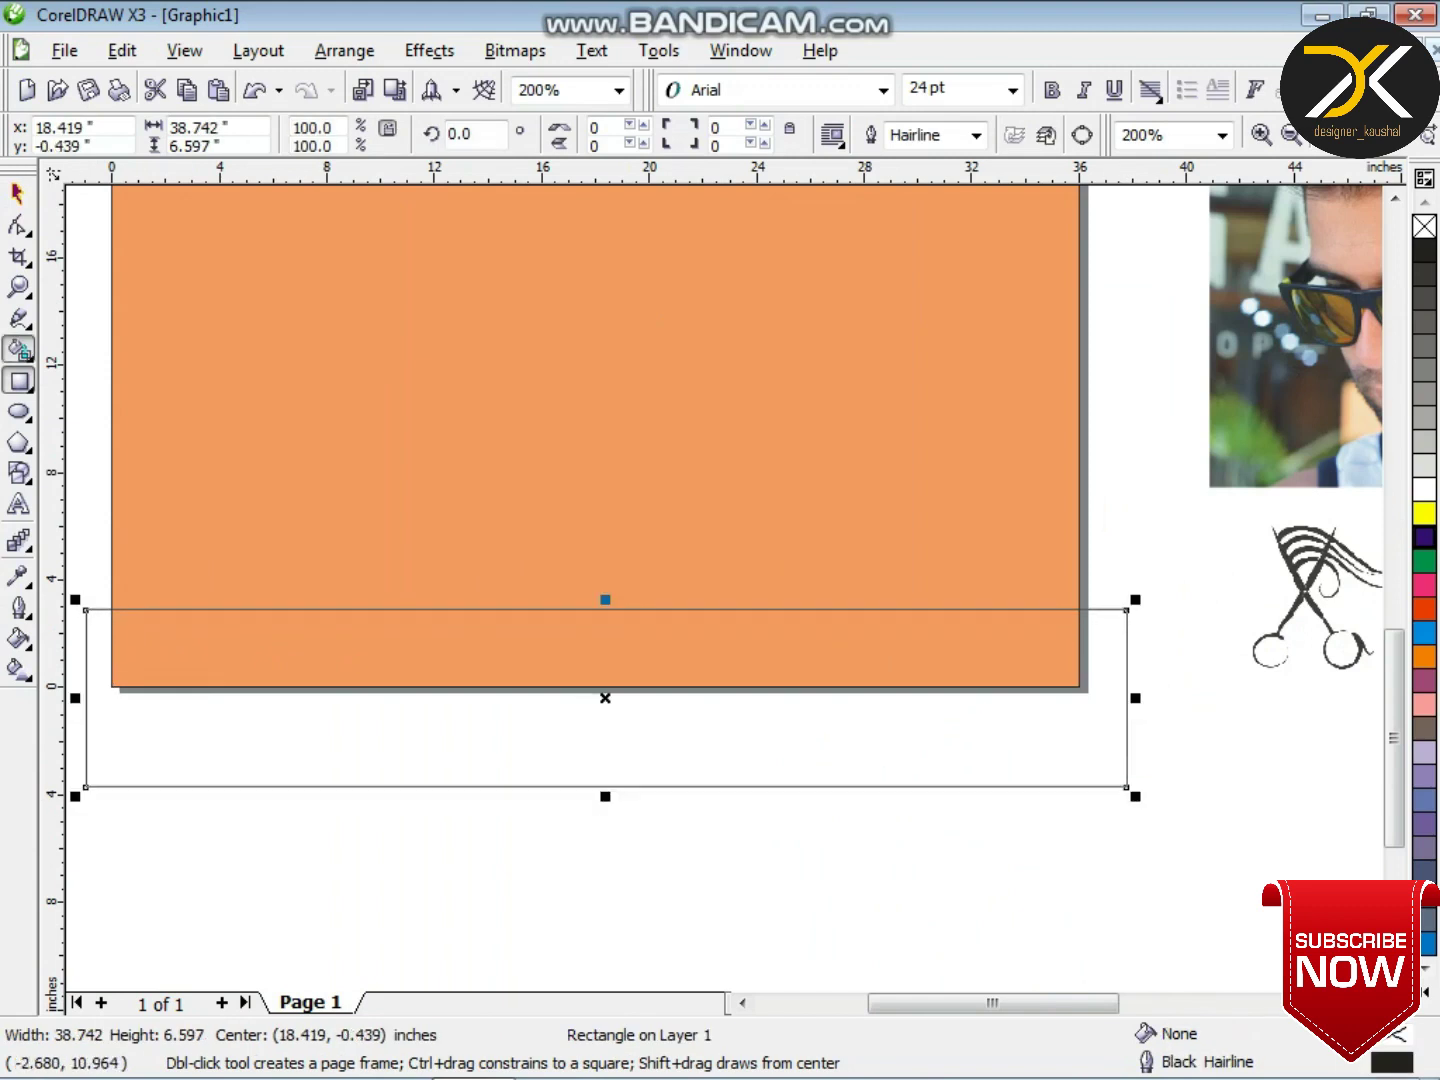
- Smart-fill the area where the new rectangle overlaps the page, then delete the helper rectangle
left_click(19, 349)
left_click(264, 646)
left_click(18, 194)
left_click(445, 787)
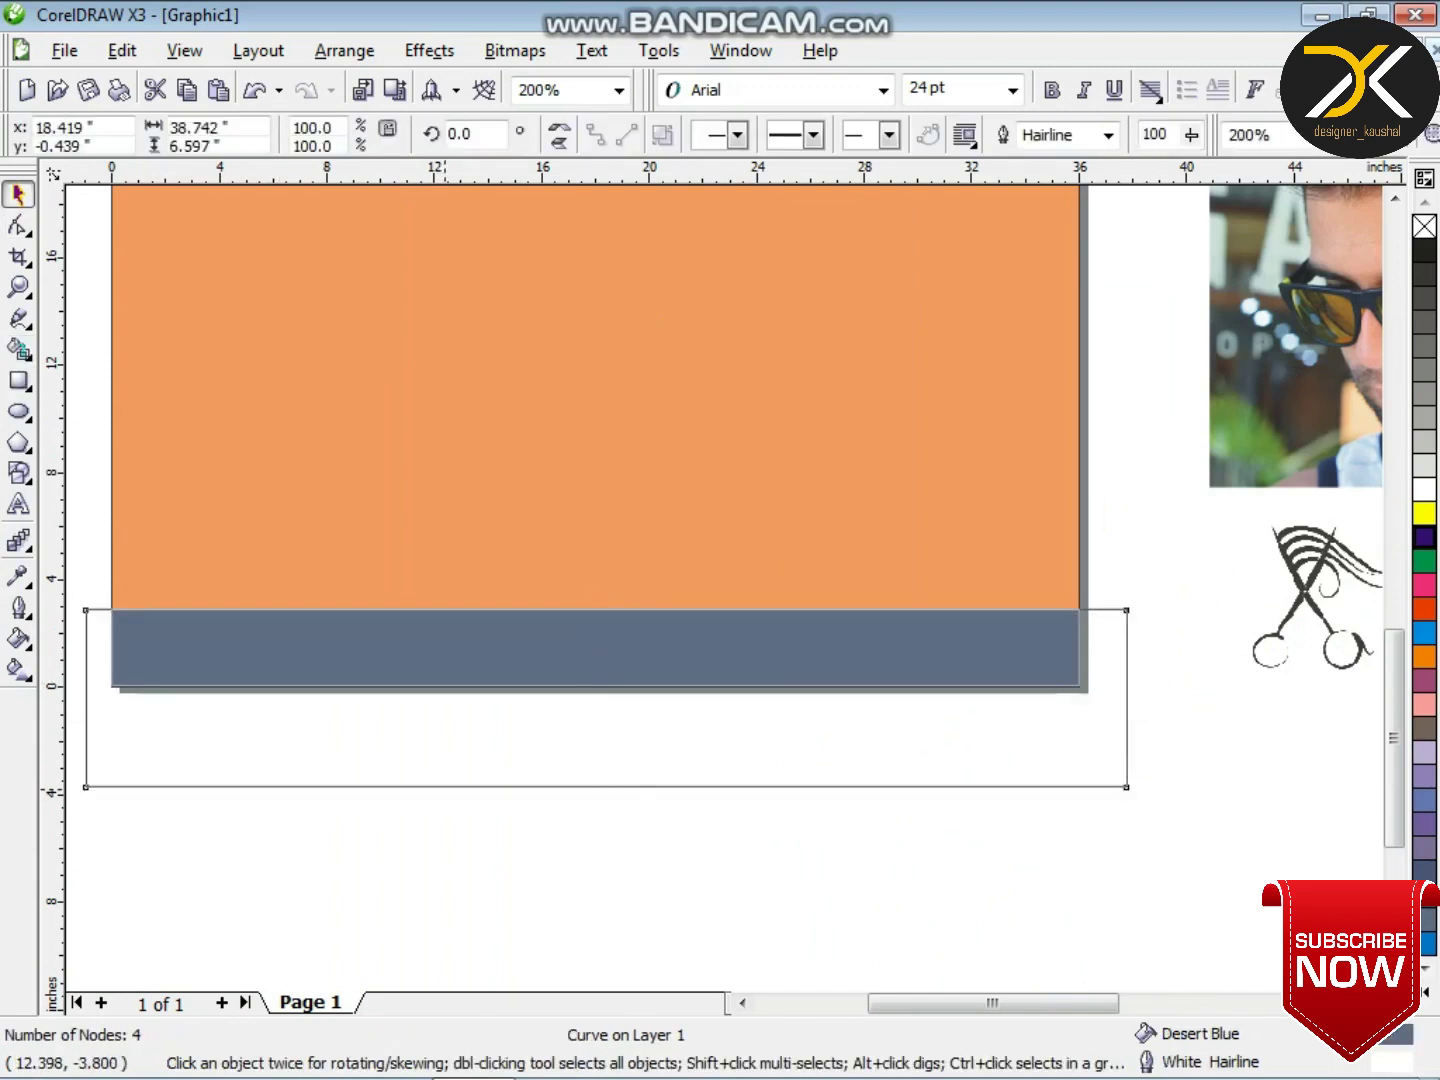
key("Delete")
- Remove the outline of the bottom band and fill it with the dark brown swatch's colour
left_click(412, 664)
left_click(19, 607)
left_click(143, 621)
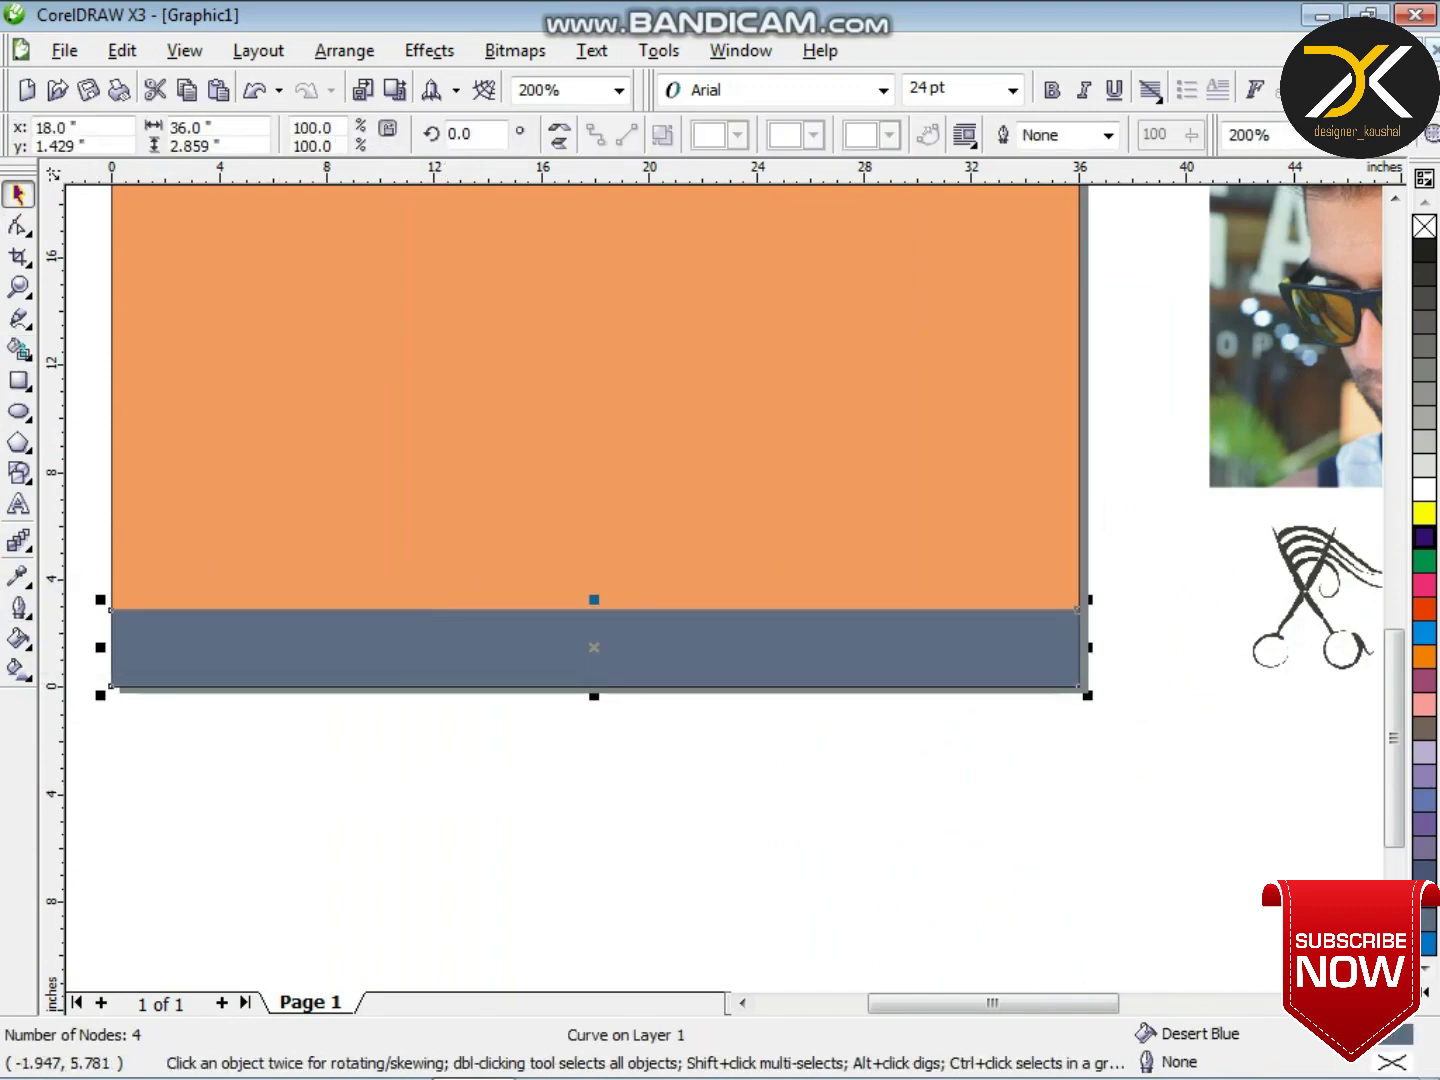
left_click(18, 576)
scroll(876, 630, "down", 1)
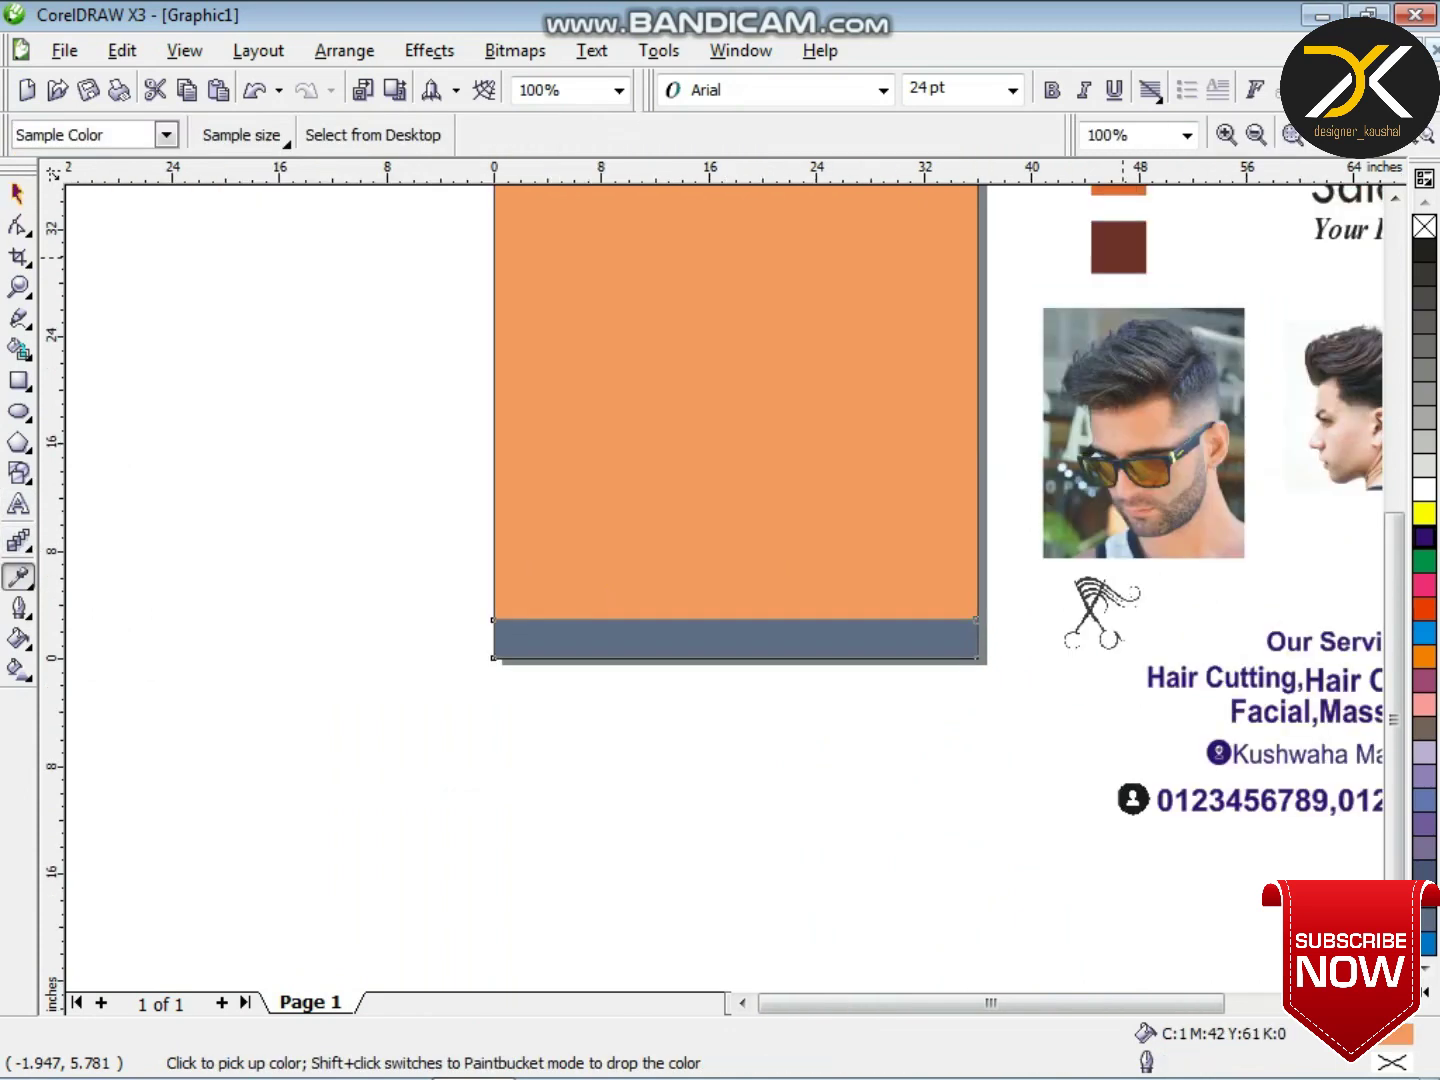
left_click(1123, 257)
left_click(860, 652, "shift")
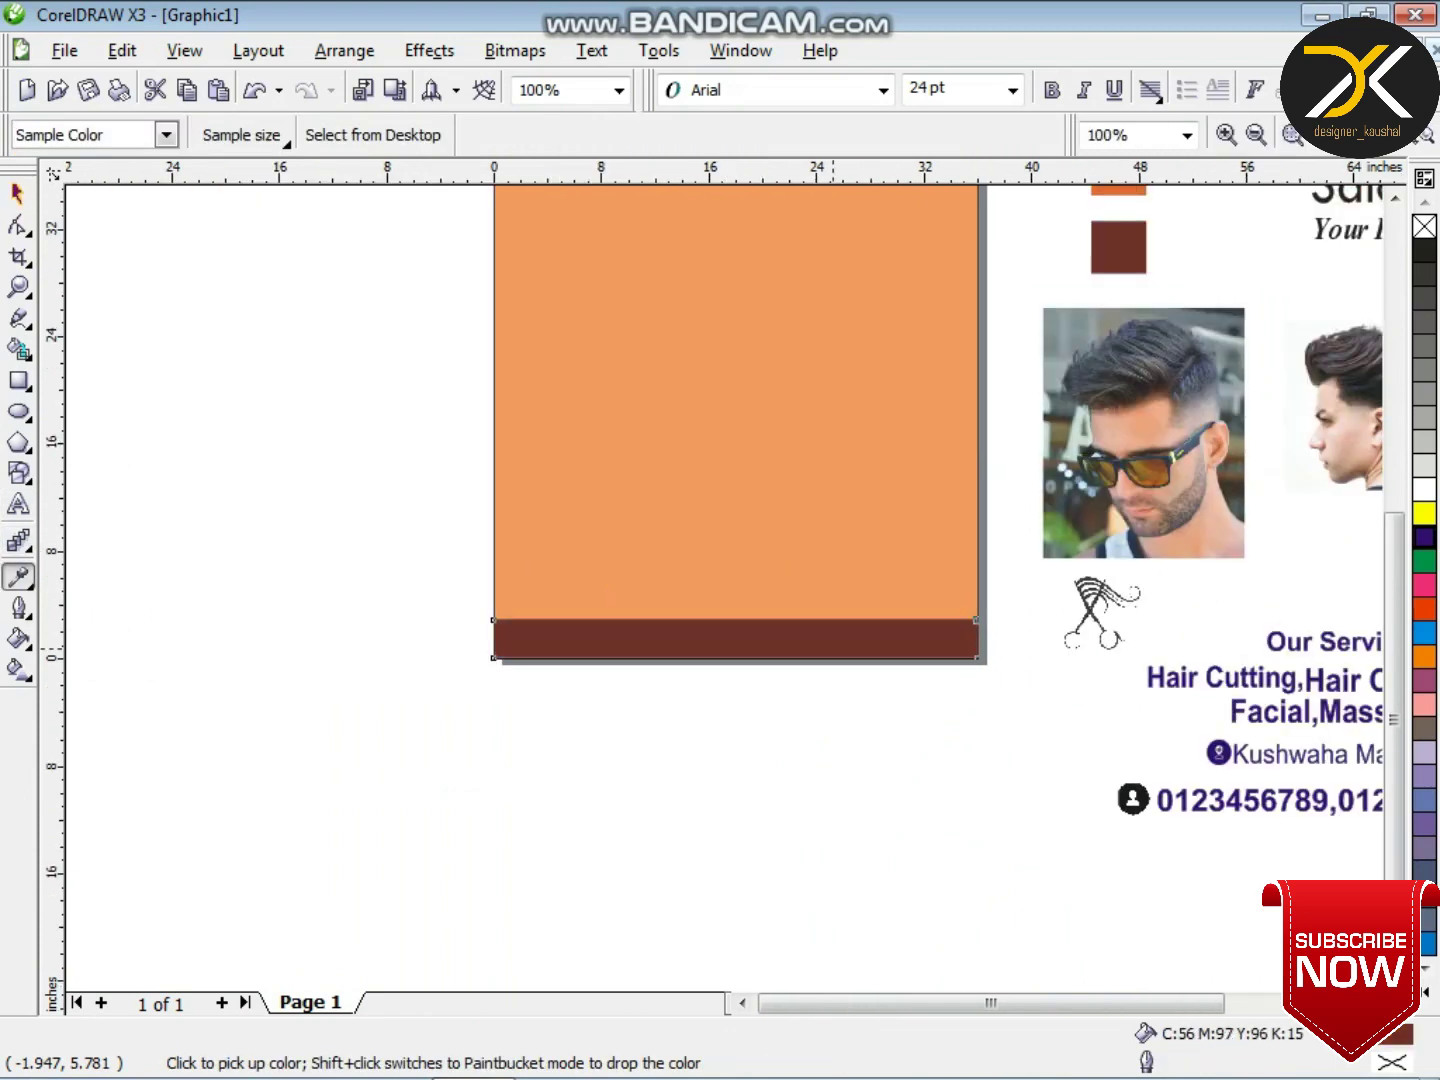
left_click(17, 225)
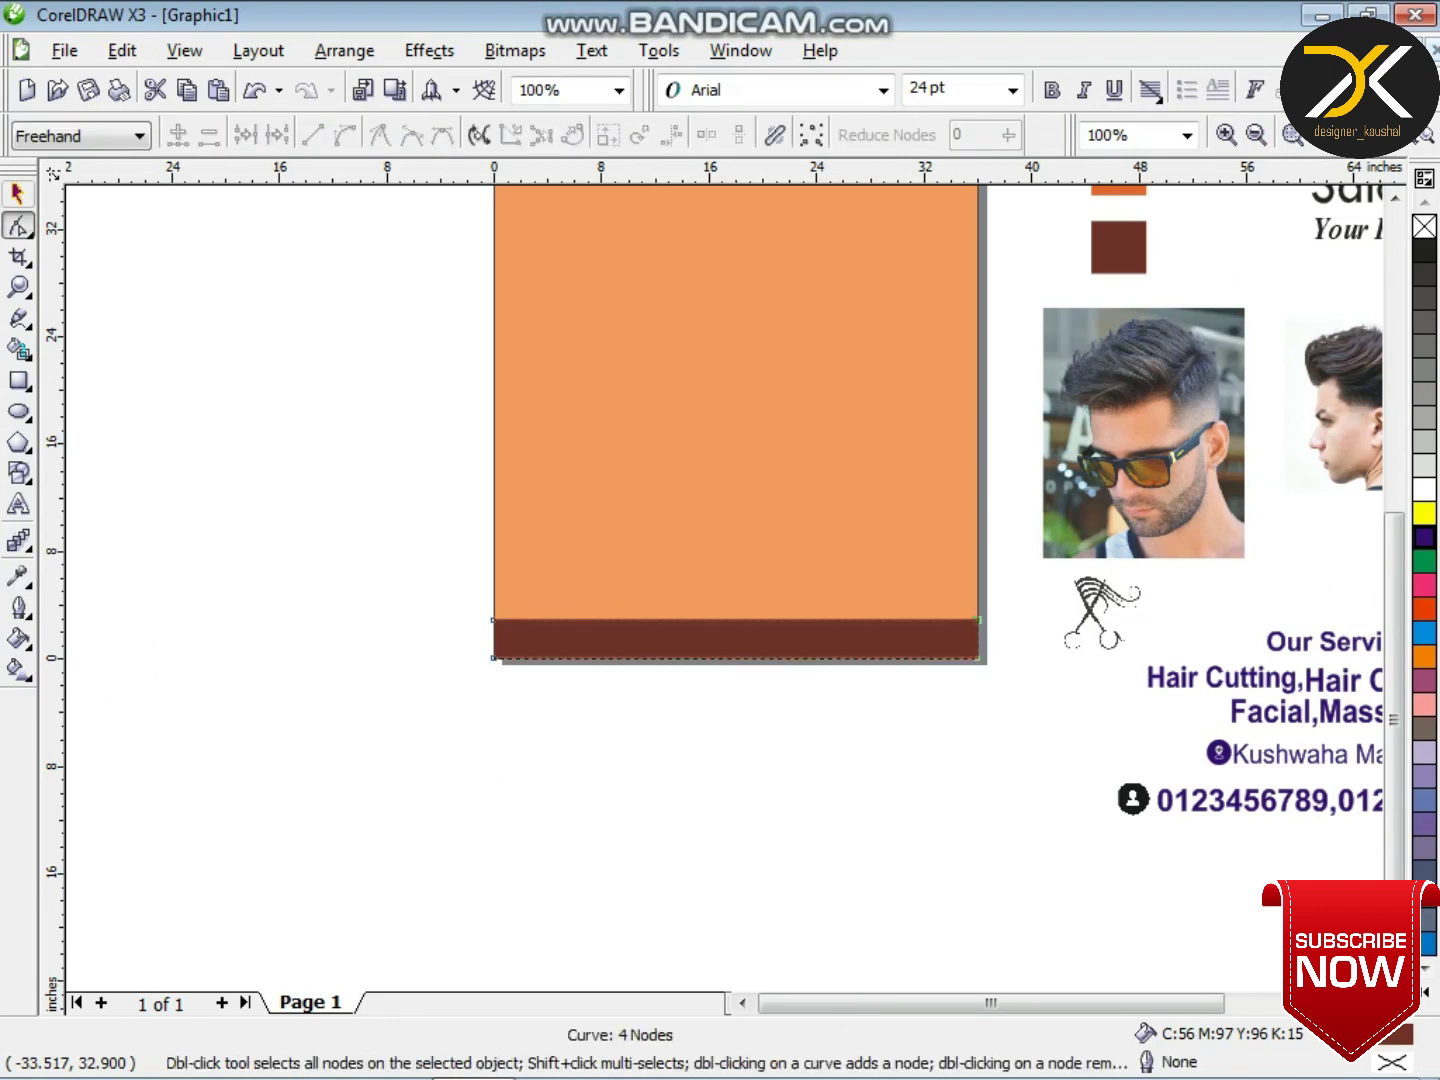
left_click(17, 193)
- Draw a rectangle about 44.5 by 18.6 inches across the page and nudge it down to a centre height of about 18.5 inches
left_click(18, 380)
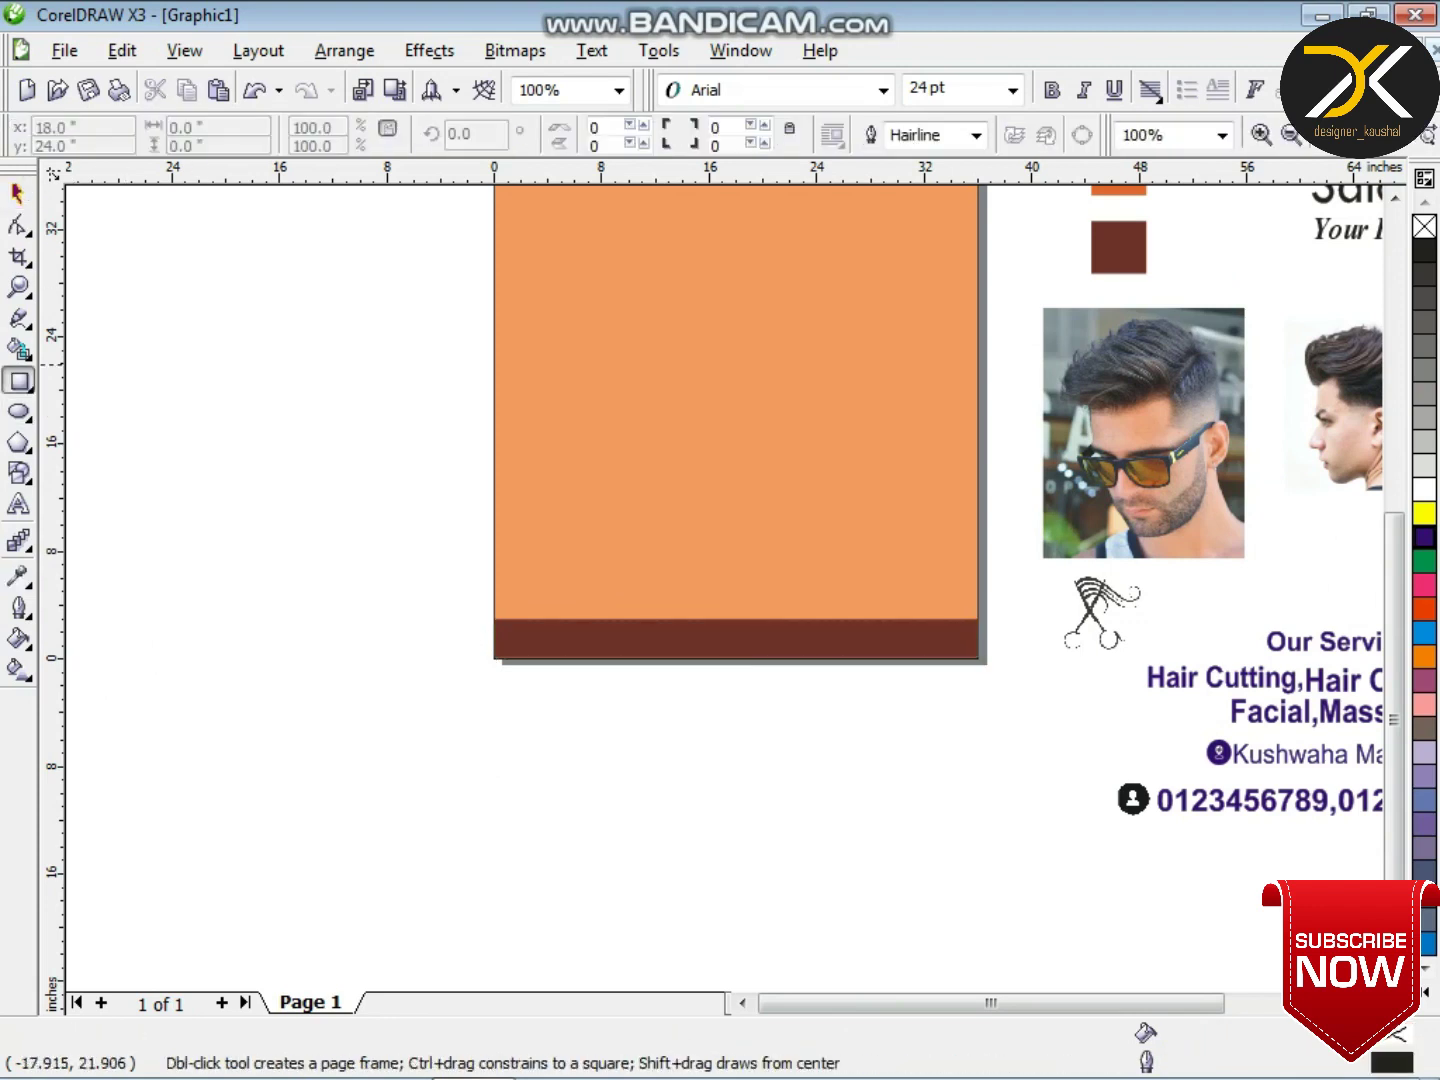
left_click_drag(398, 238, 992, 490)
scroll(614, 764, "down", 1)
scroll(725, 588, "up", 1)
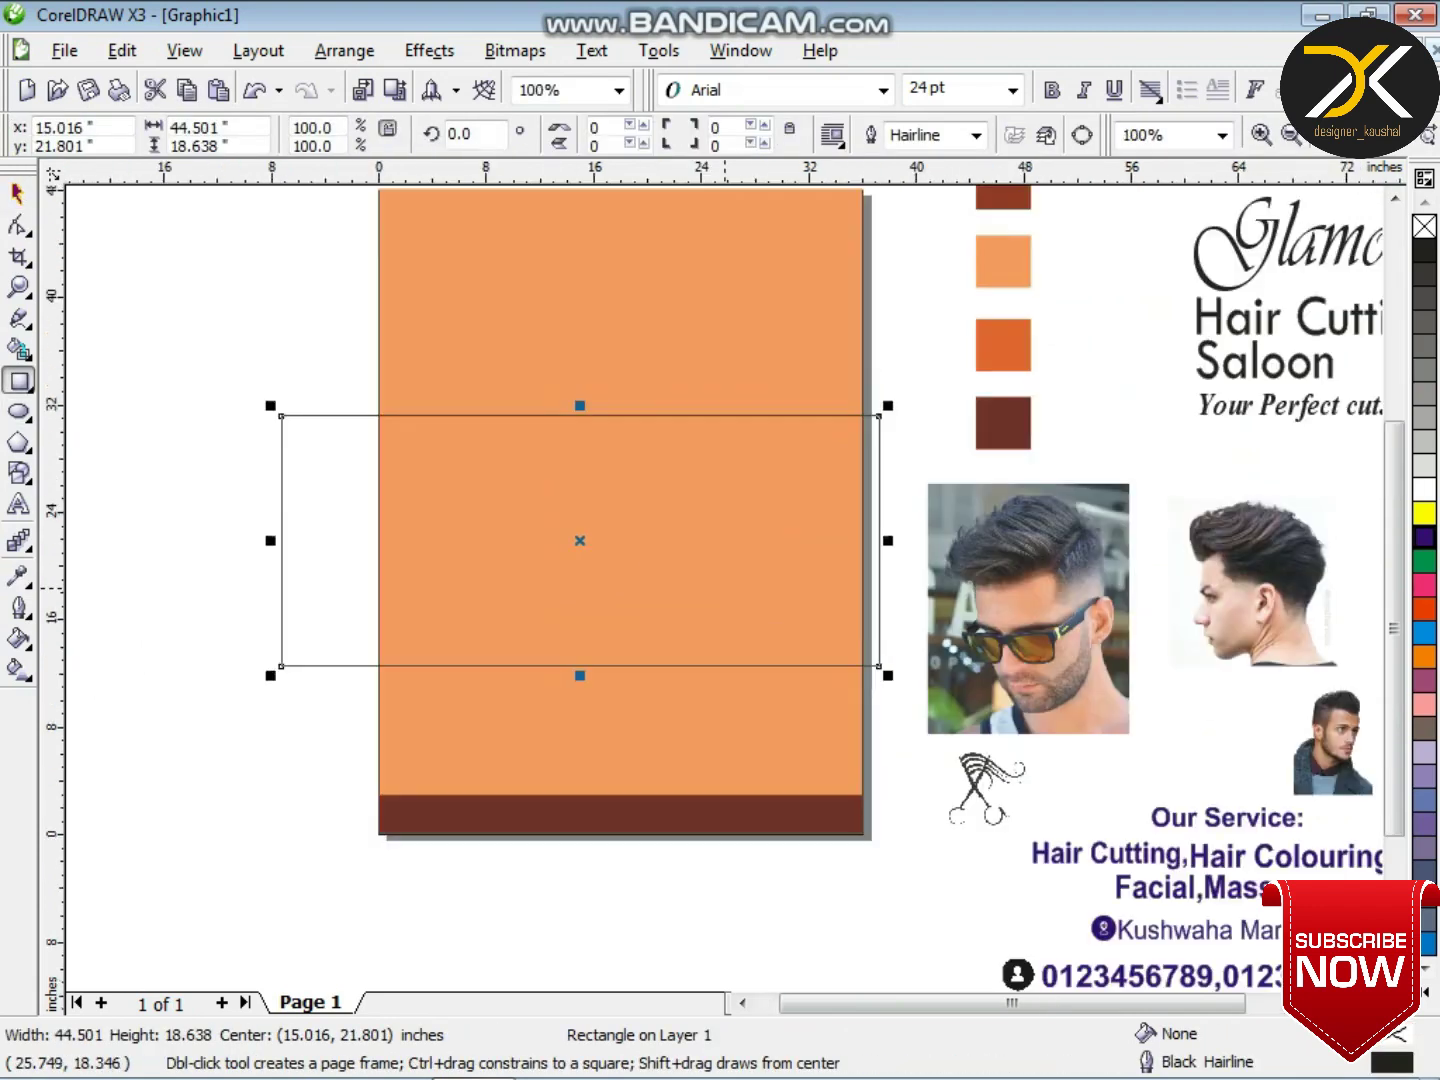
key("Down")
key("Down")
key("Down")
key("Down")
key("Down")
key("Down")
key("Down")
key("Down")
key("Down")
key("Down")
key("Down")
key("Down")
key("Down")
key("Down")
key("Down")
key("Down")
key("Down")
key("Down")
key("Down")
key("Down")
key("Down")
key("Down")
key("Down")
key("Down")
key("Down")
- Convert the wide rectangle to curves and bend its top edge upward into an arch about 5 inches high
key("F10")
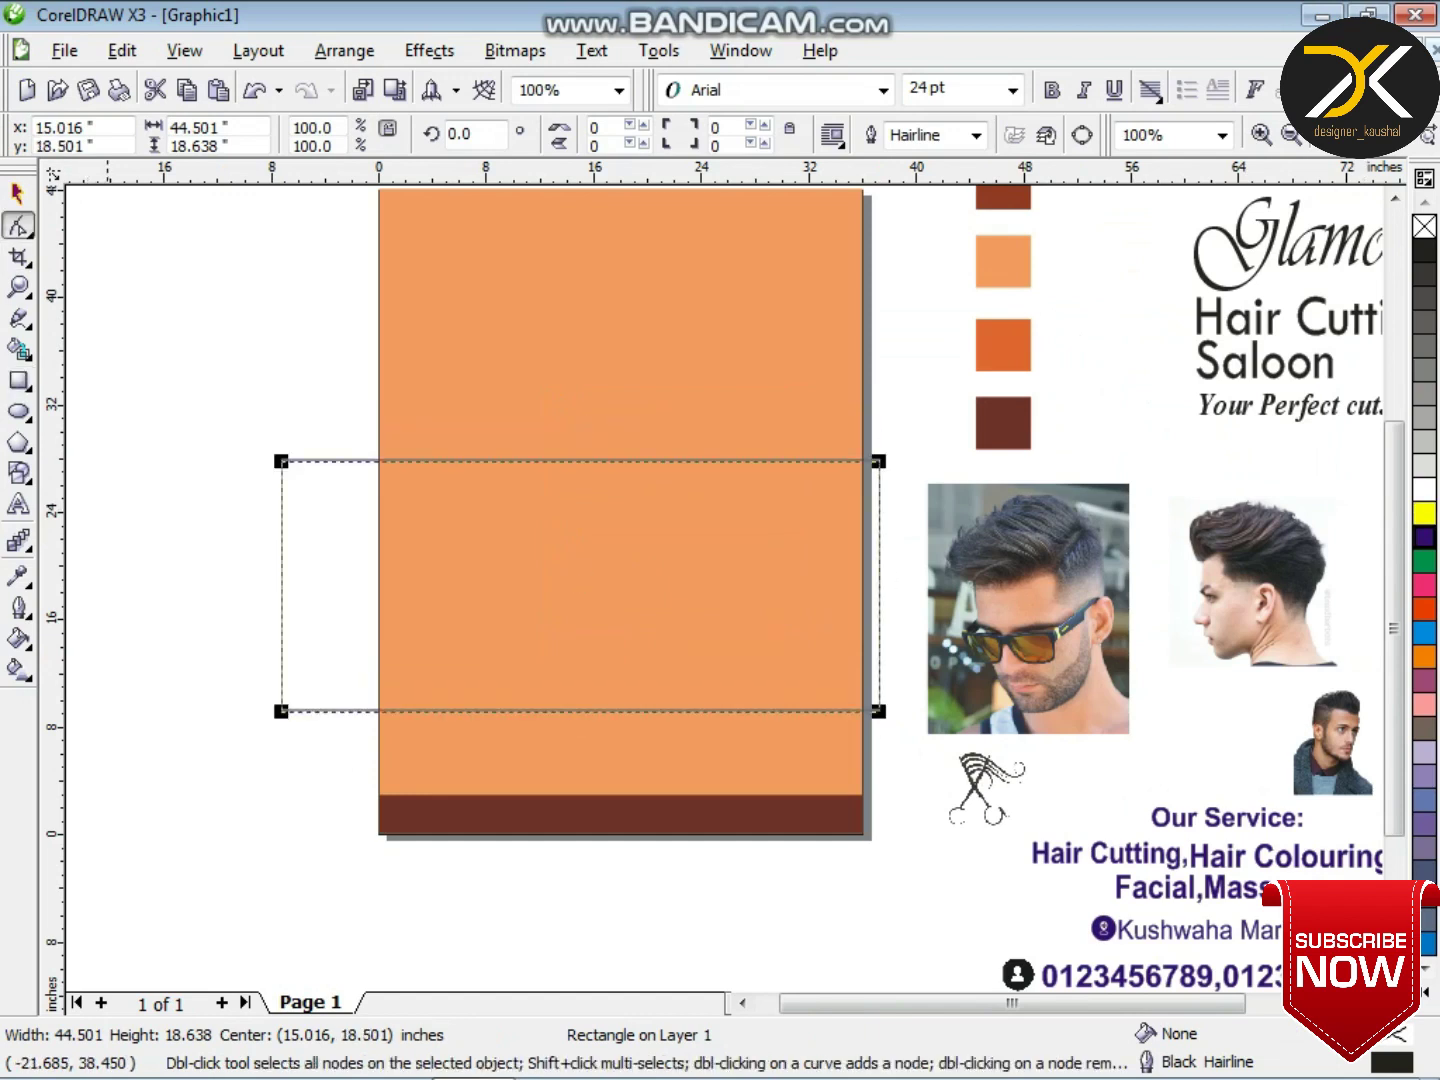
key("ctrl+q")
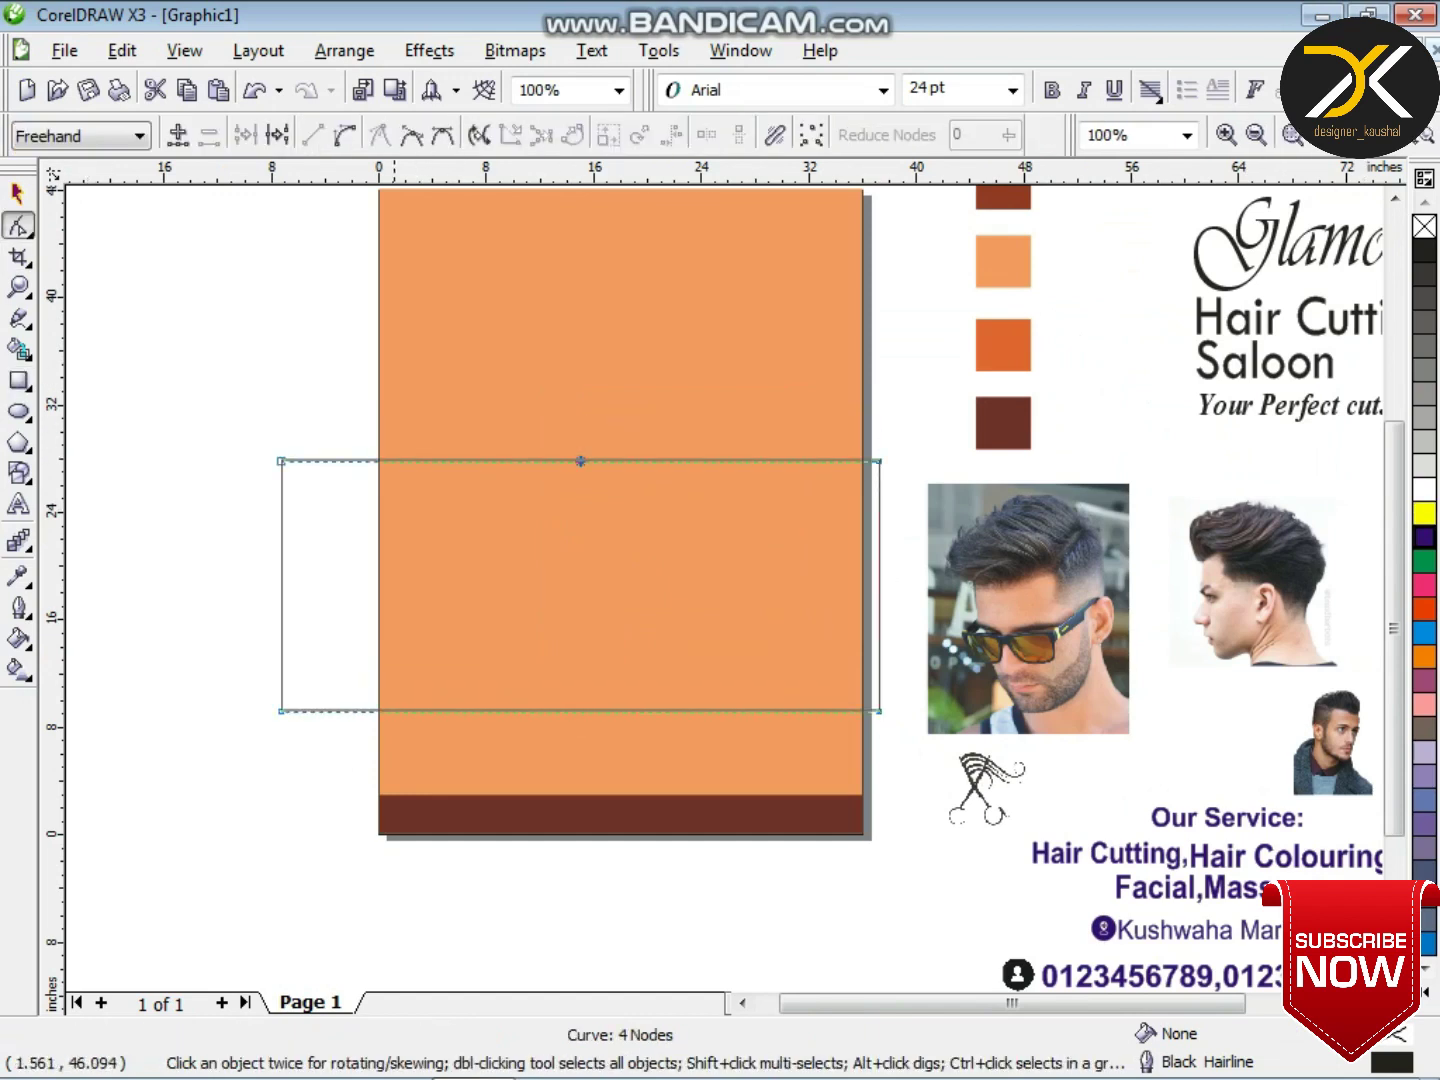
left_click(345, 135)
left_click_drag(601, 460, 609, 389)
key("space")
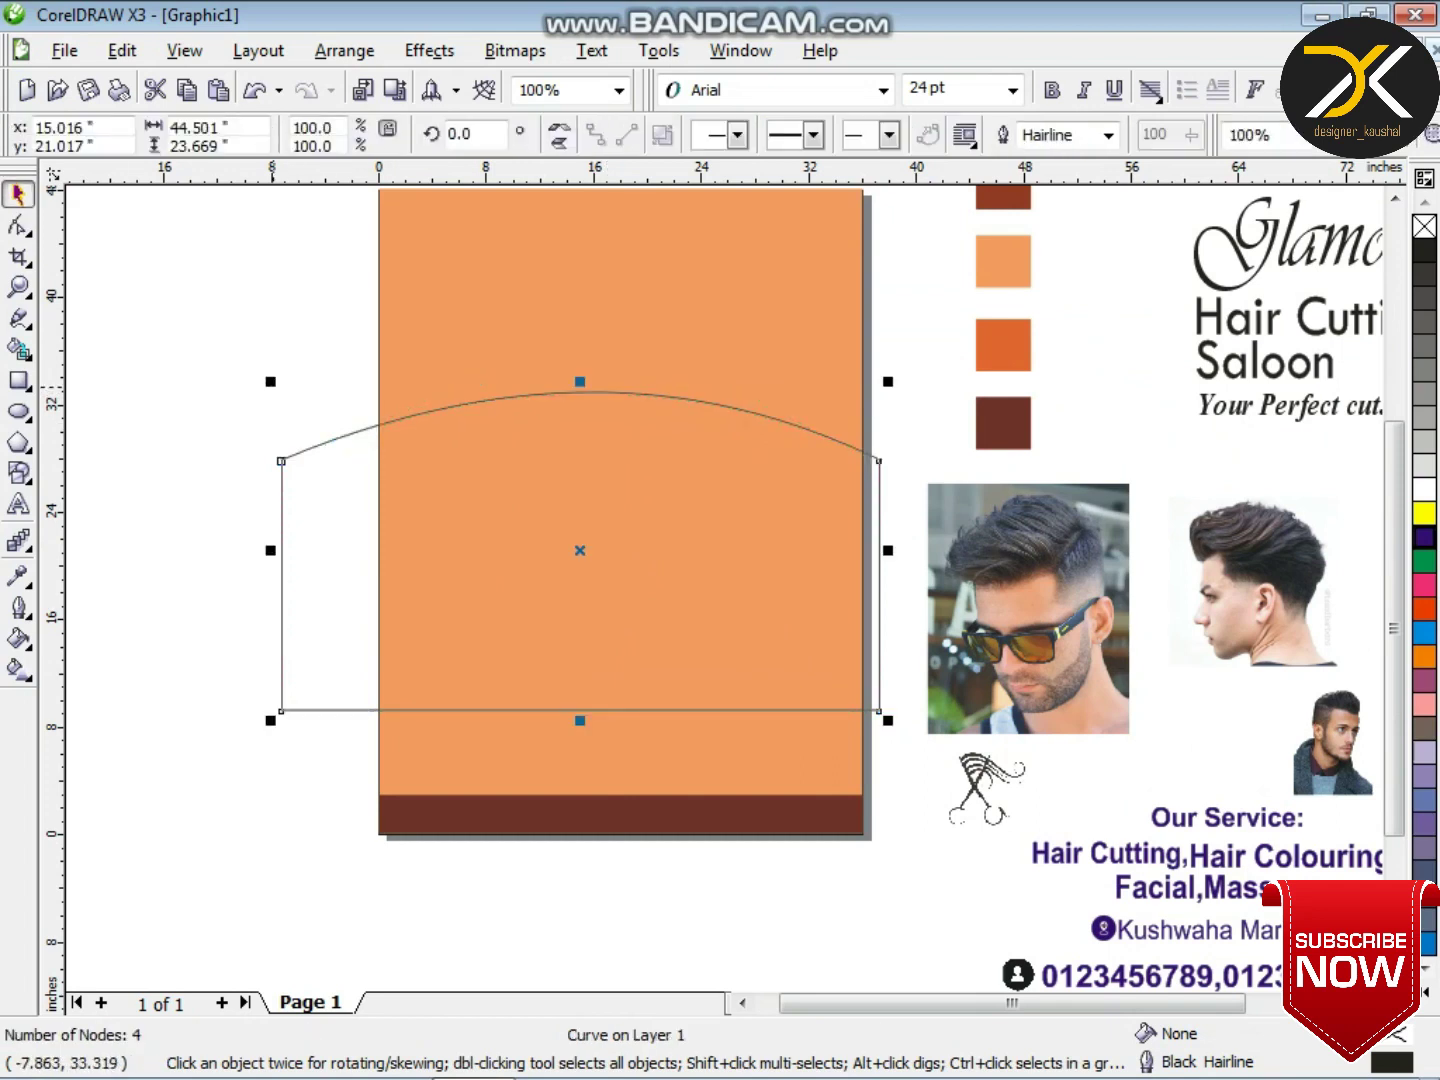
- Resize the arched shape to about 42.2 by 16.6 inches so it overhangs both page sides, and nudge it up
left_click_drag(270, 381, 314, 404)
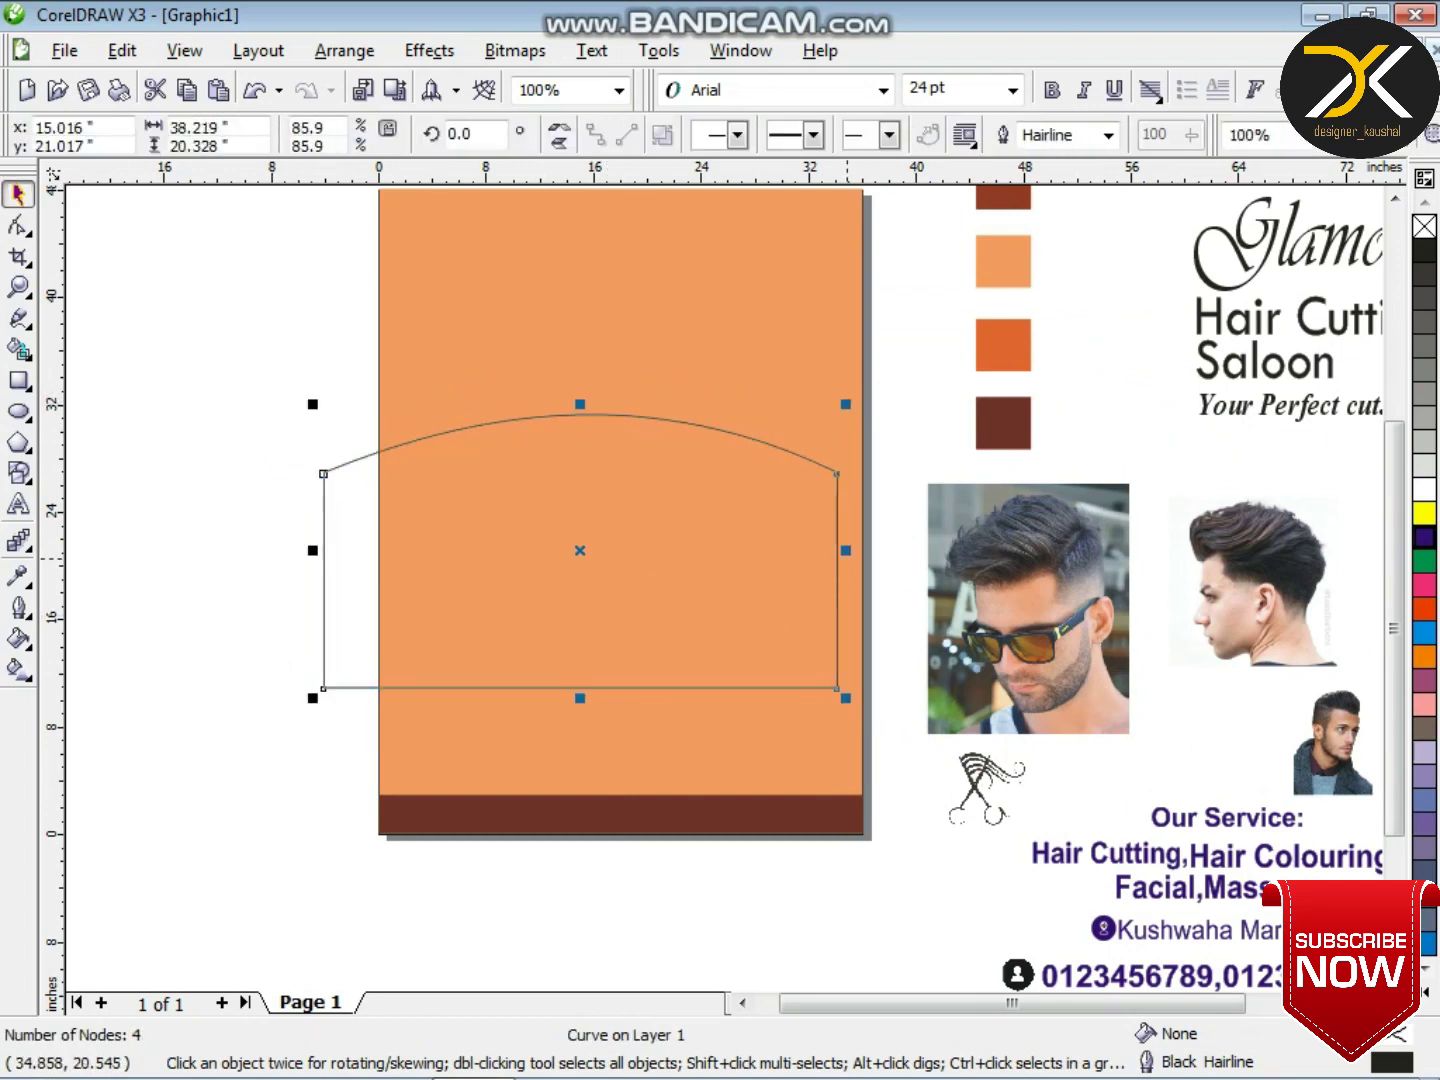
left_click_drag(846, 550, 899, 550)
left_click_drag(608, 414, 615, 459)
key("Up")
key("Up")
key("Up")
key("Up")
key("Up")
key("Up")
key("Up")
key("Up")
key("Up")
key("Up")
key("Up")
key("Up")
key("Up")
key("Up")
key("Up")
key("Up")
key("Up")
key("Up")
key("Up")
key("Up")
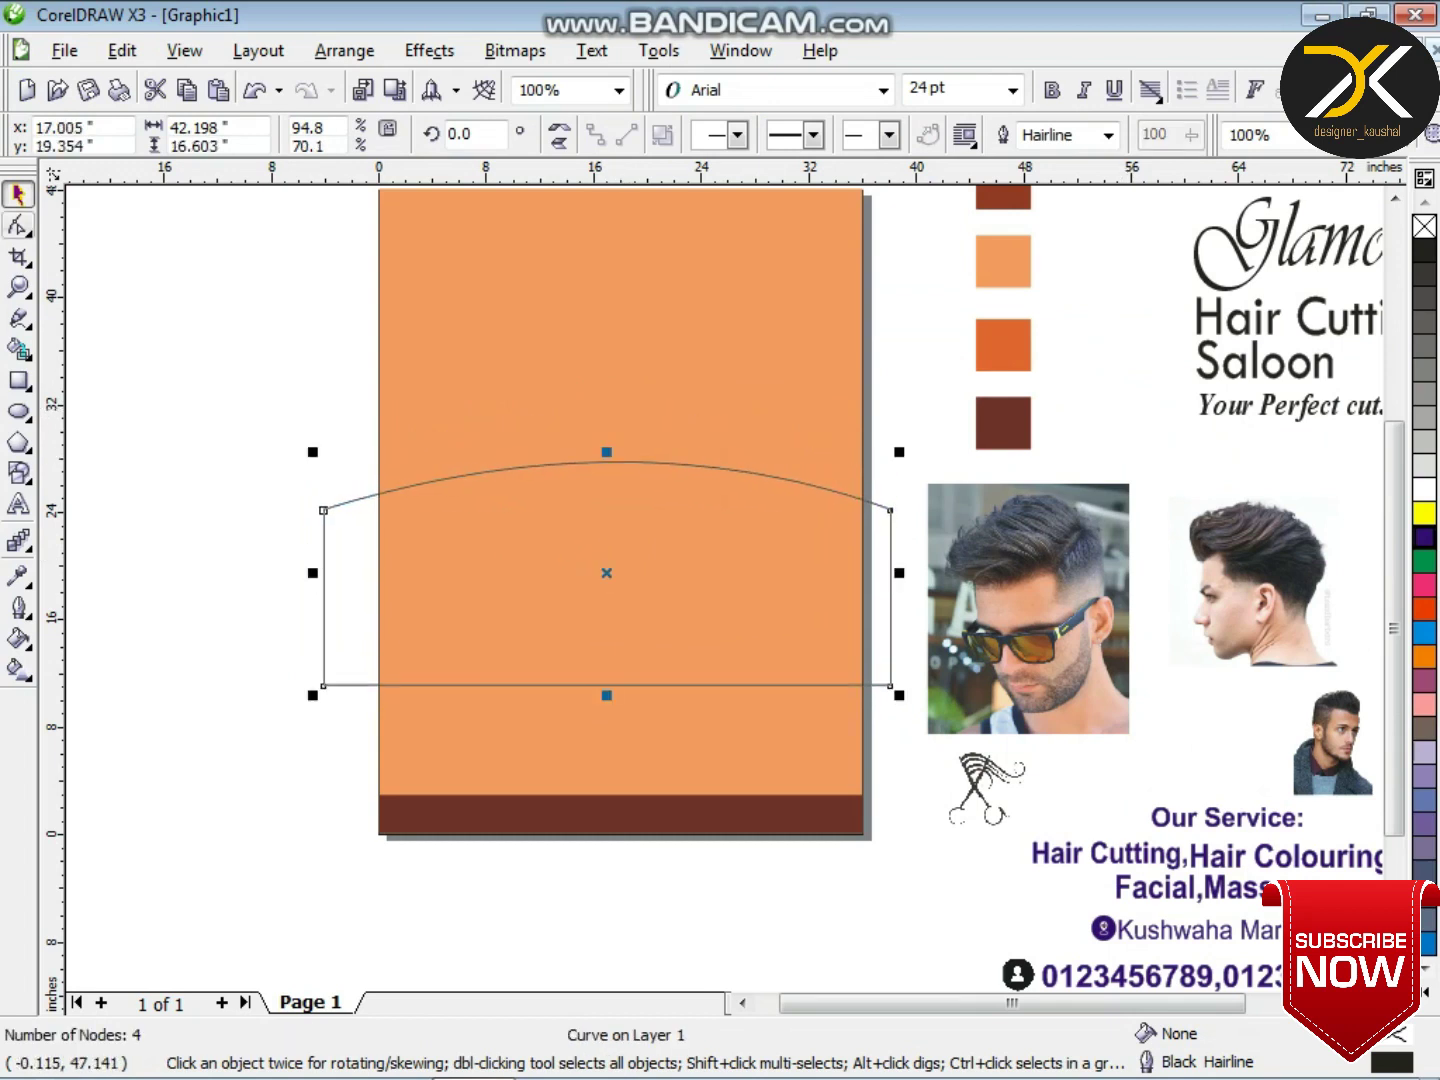
- Bend the arched shape's top edge slightly higher
key("F10")
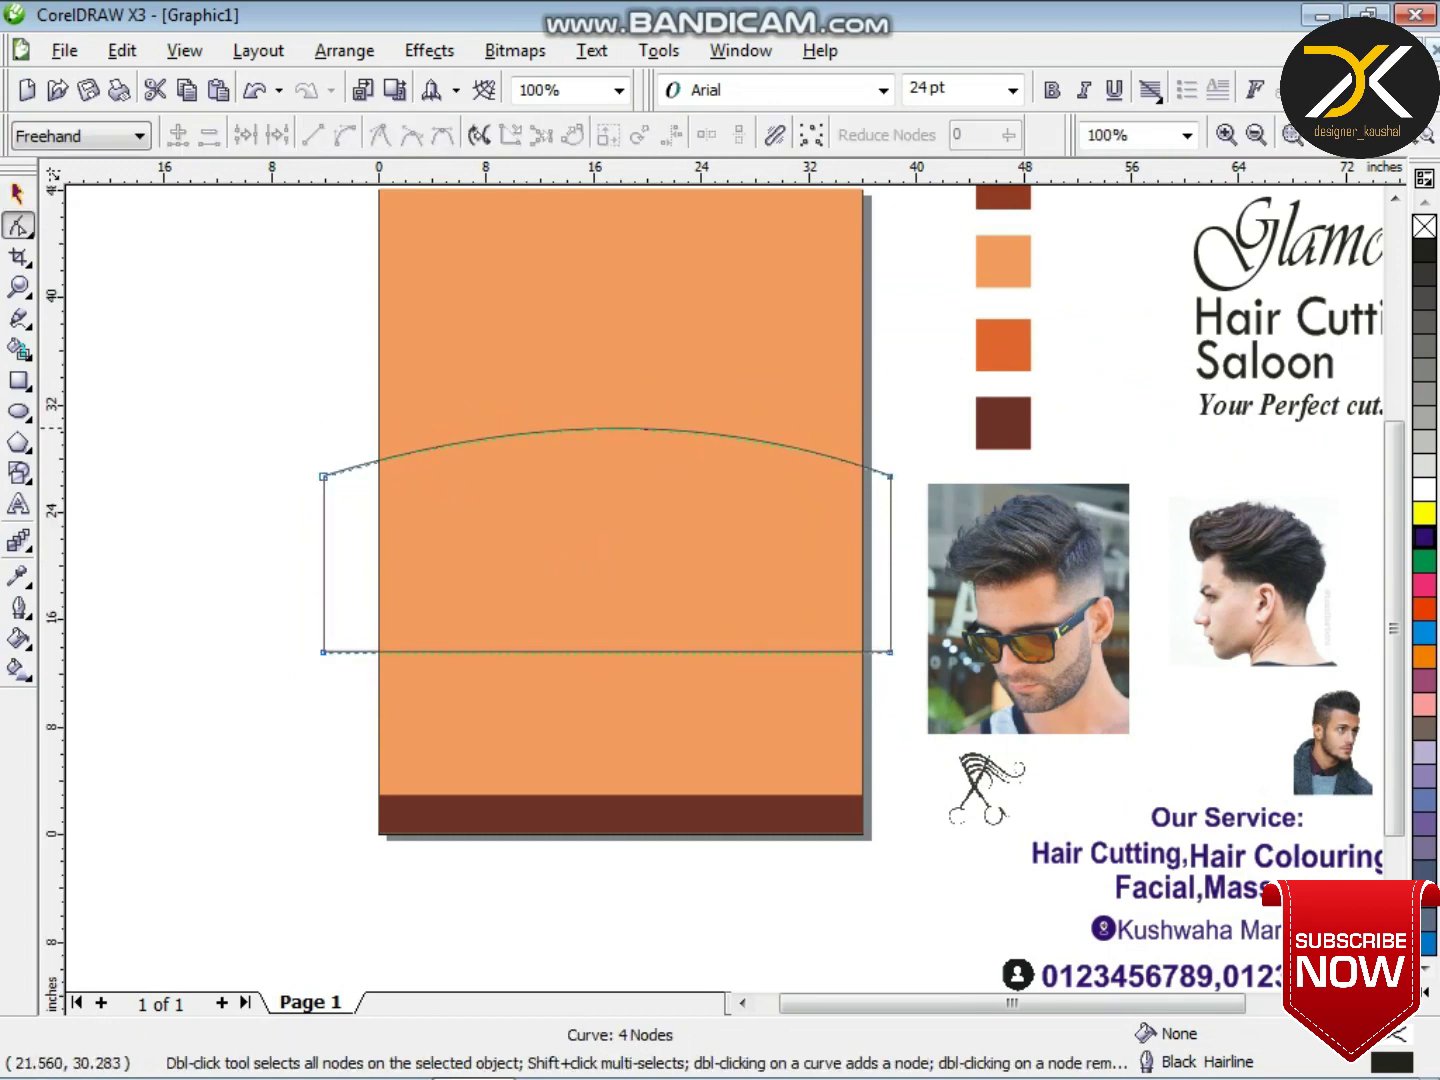
left_click_drag(633, 430, 633, 412)
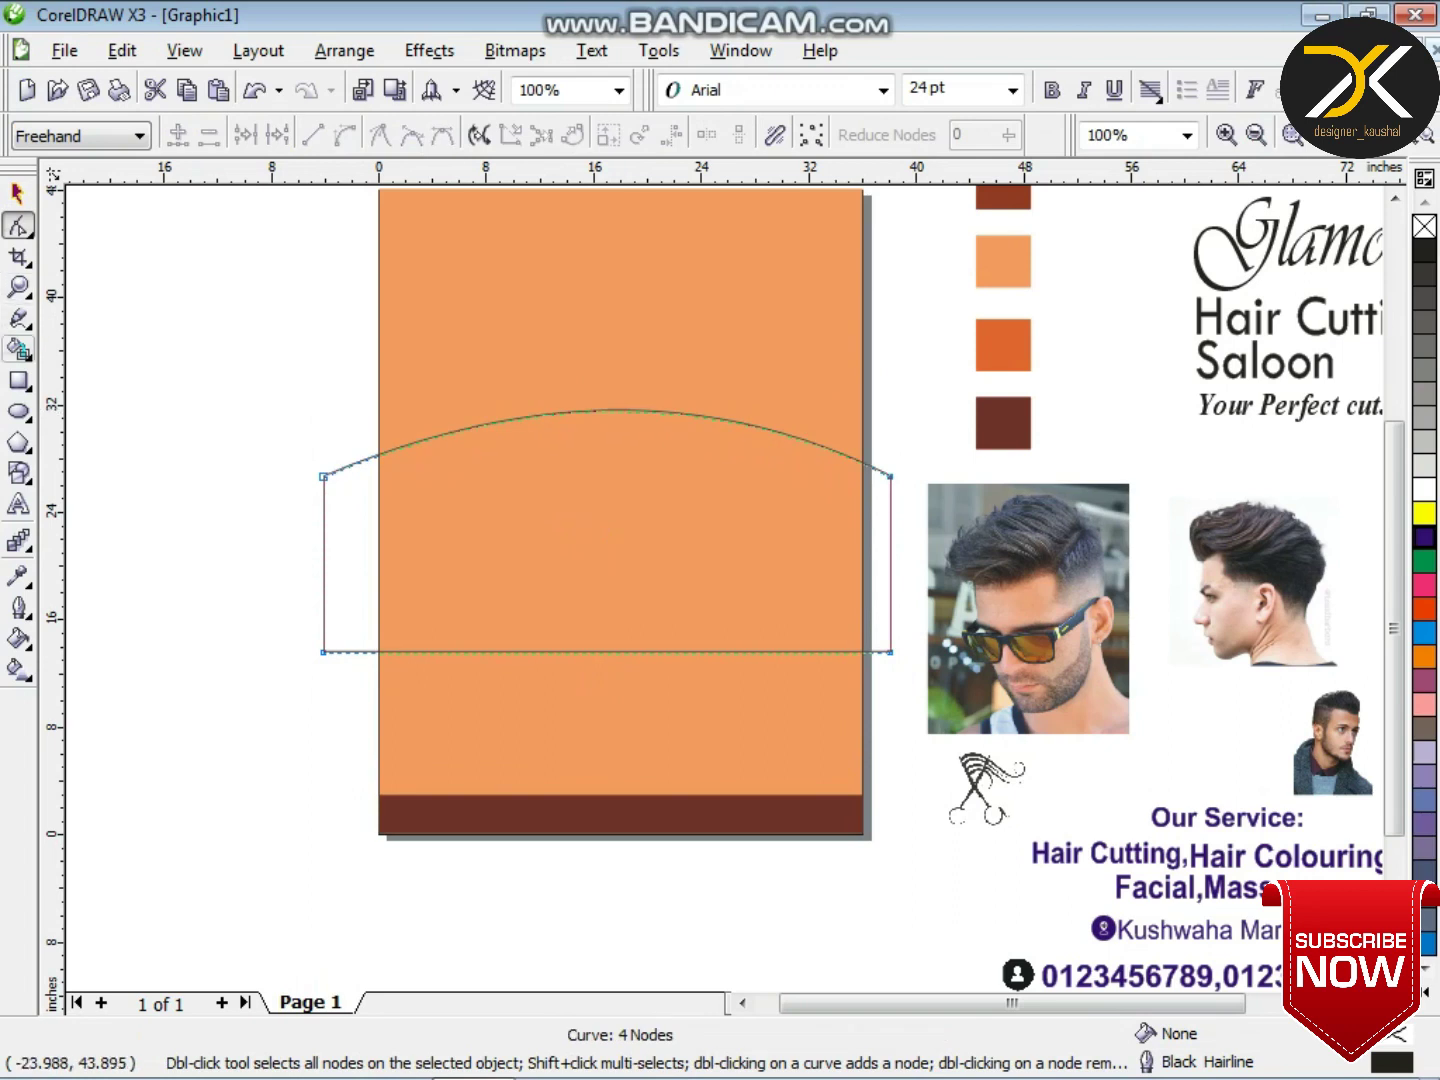
- Smart-fill the part of the arched shape that lies over the page and delete the original arched outline
left_click(18, 348)
left_click(618, 535)
left_click(17, 193)
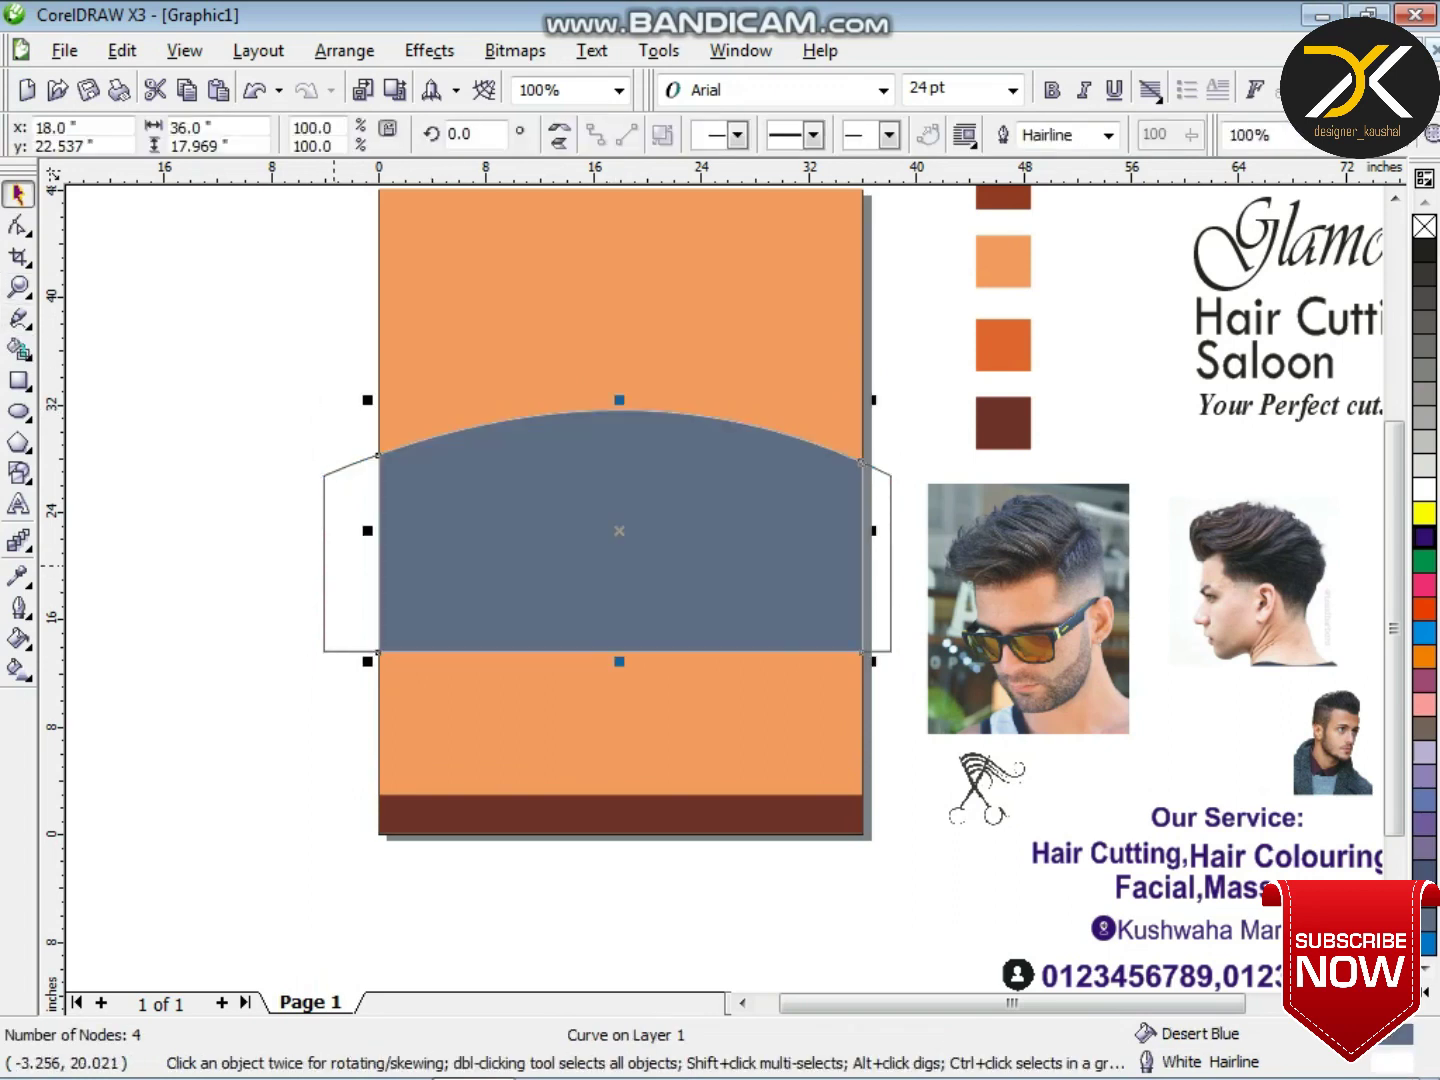
left_click(325, 565)
key("Delete")
- Give the filled arched area the dark brown swatch's colour and no outline
left_click(396, 558)
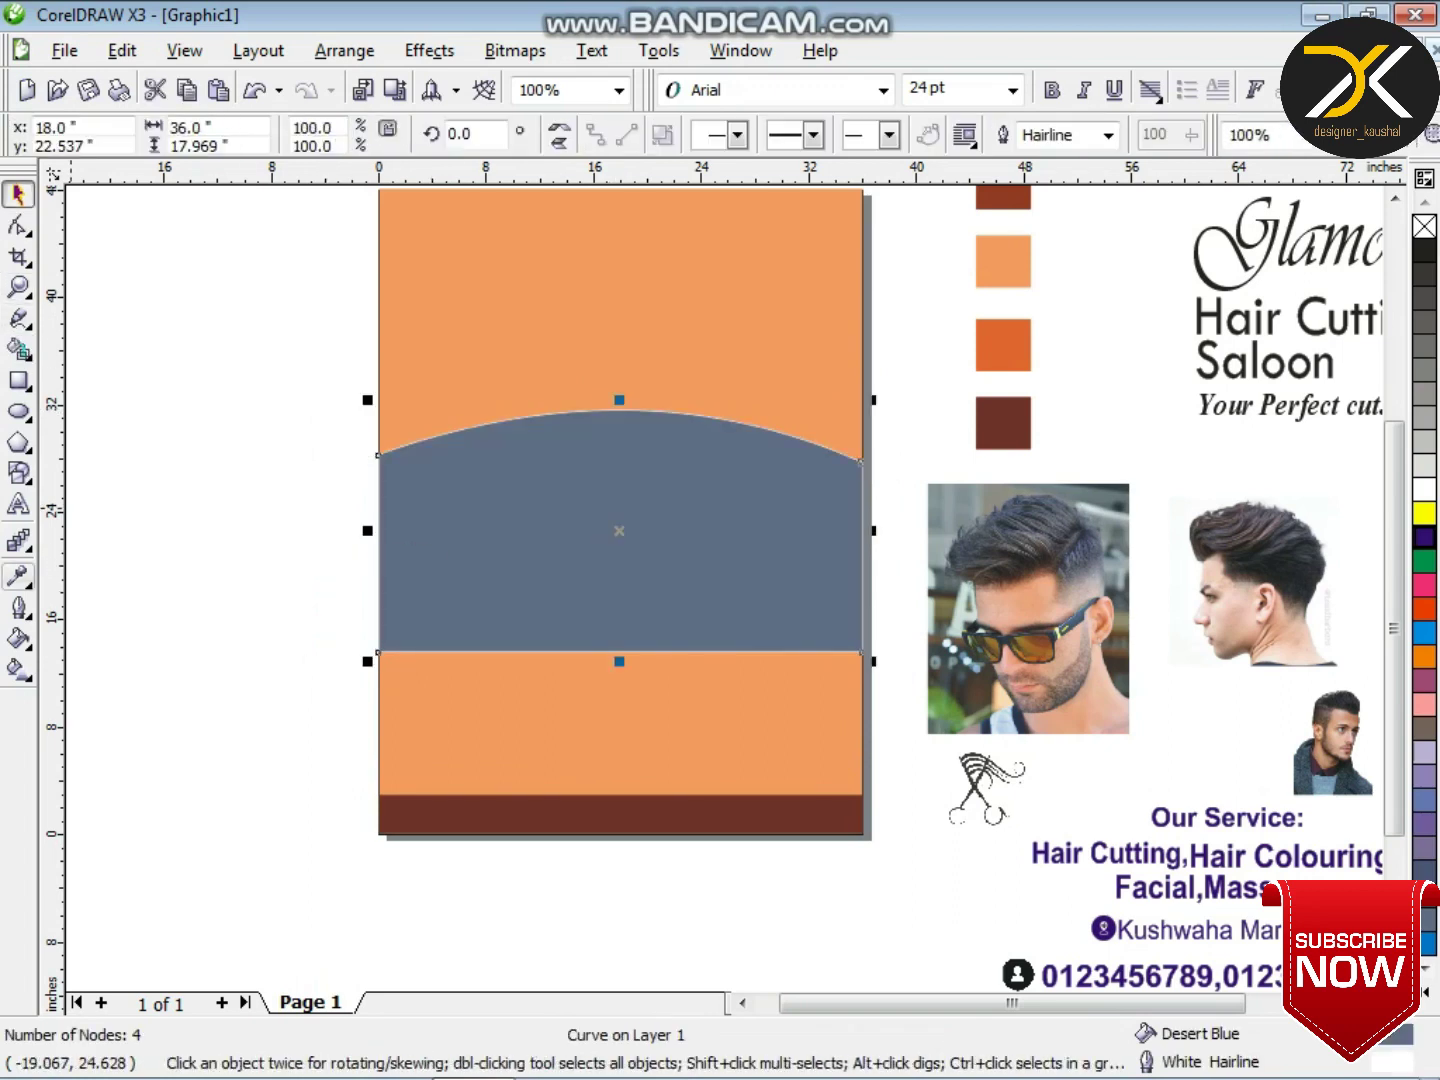
left_click(18, 577)
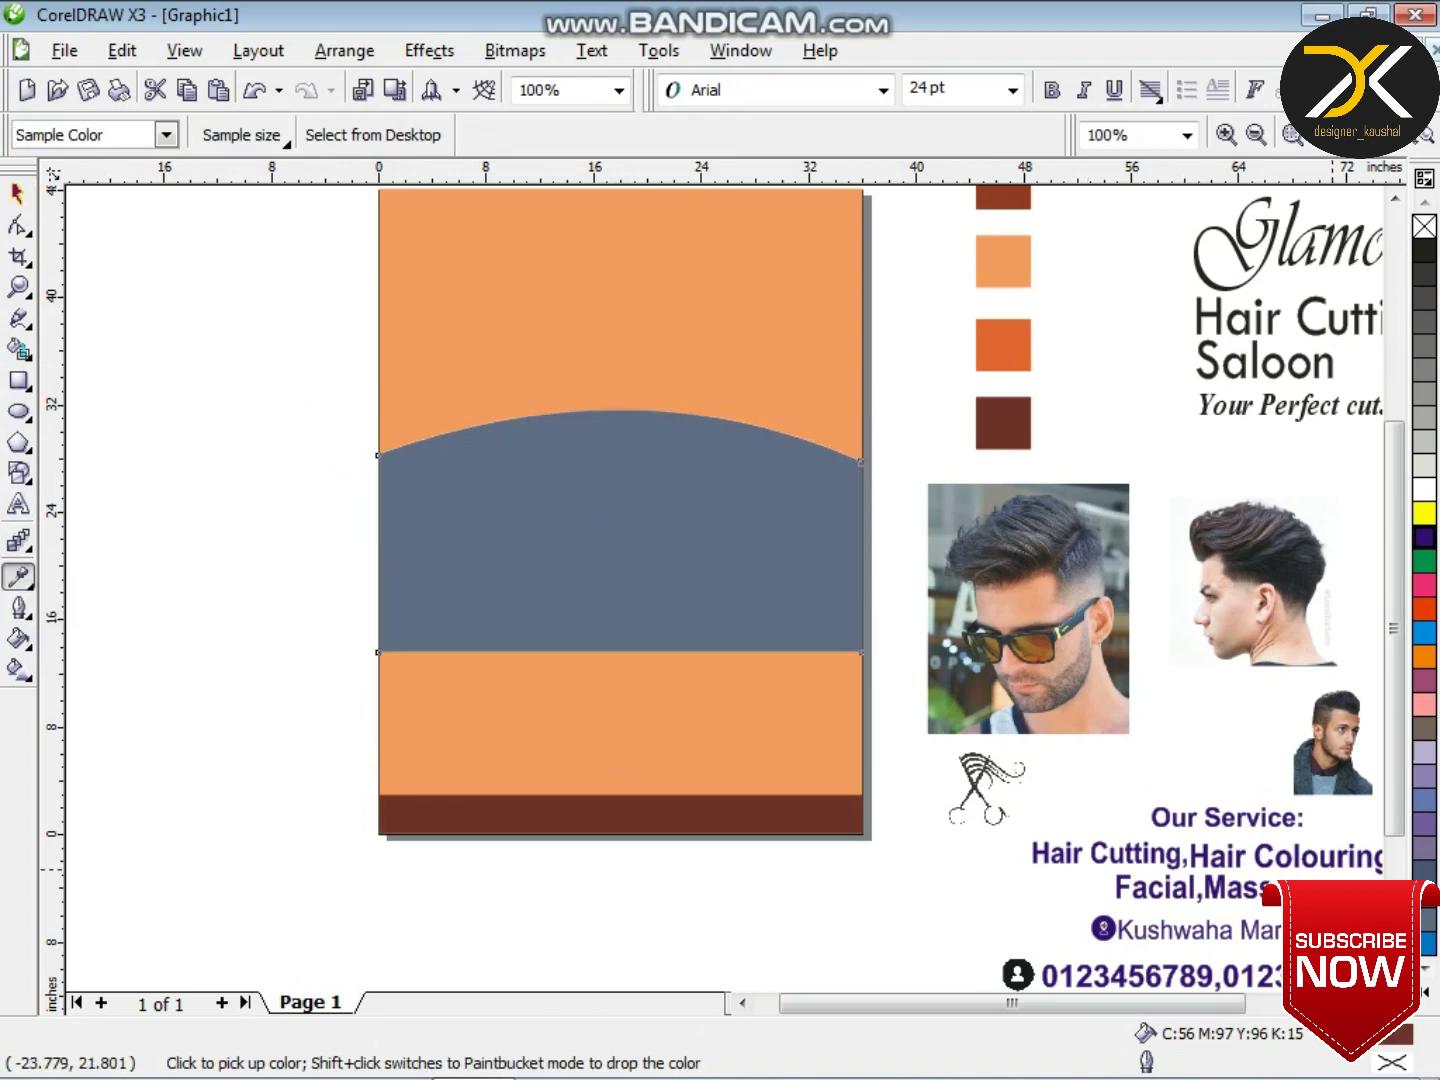
left_click(668, 552, "shift")
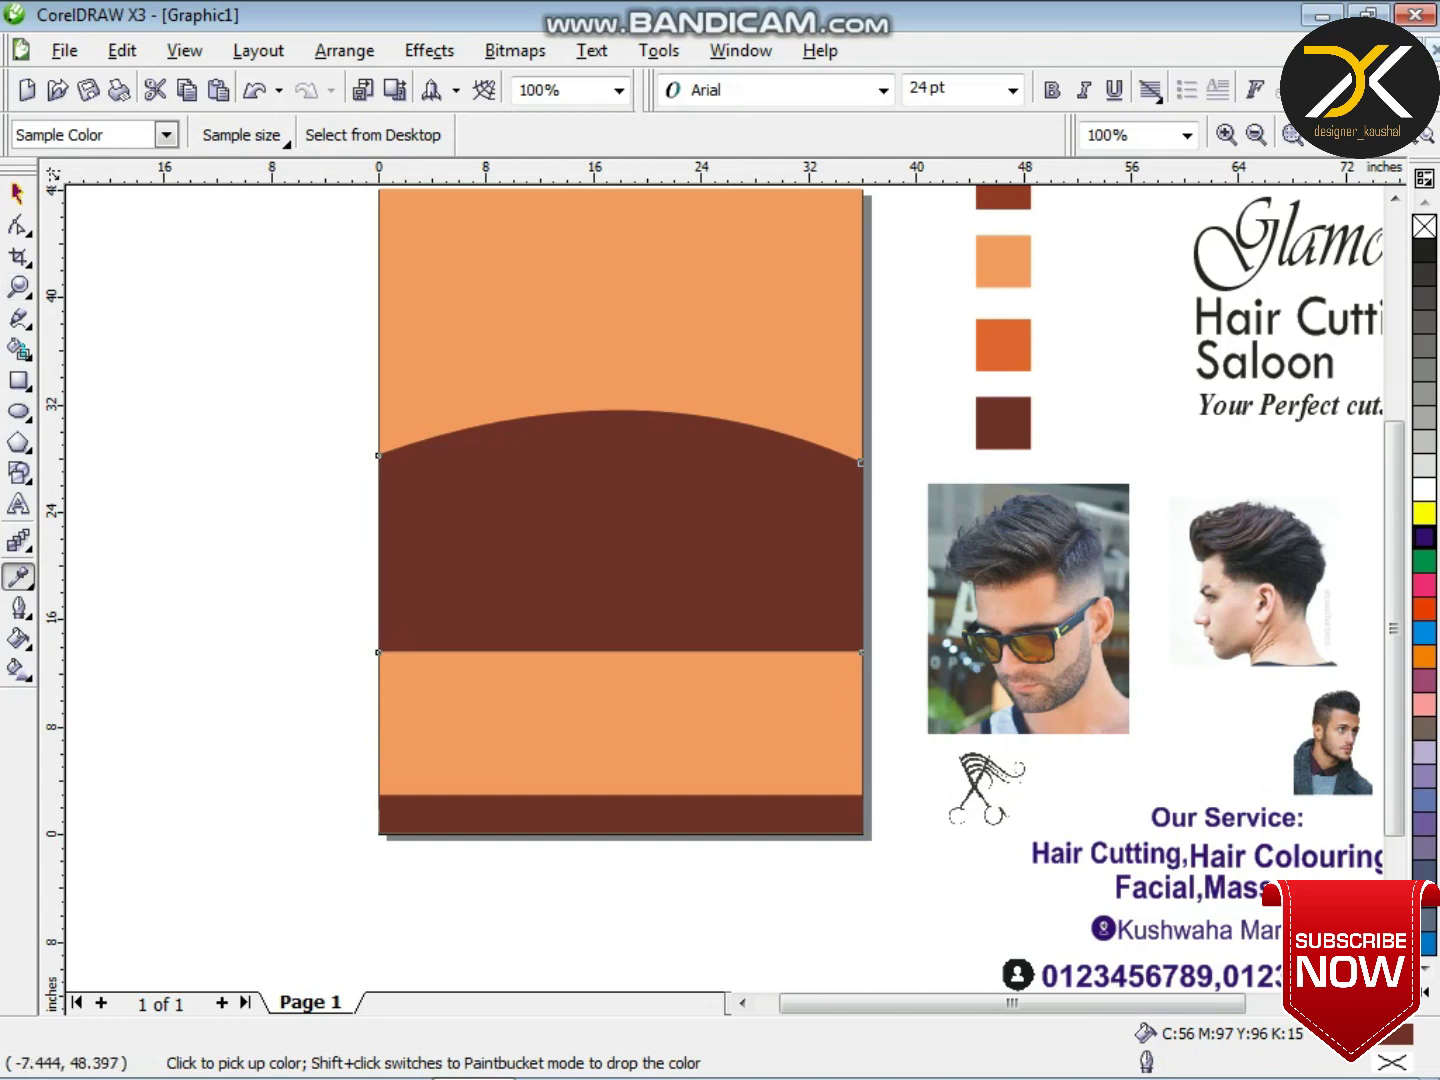
left_click(17, 194)
left_click(124, 280)
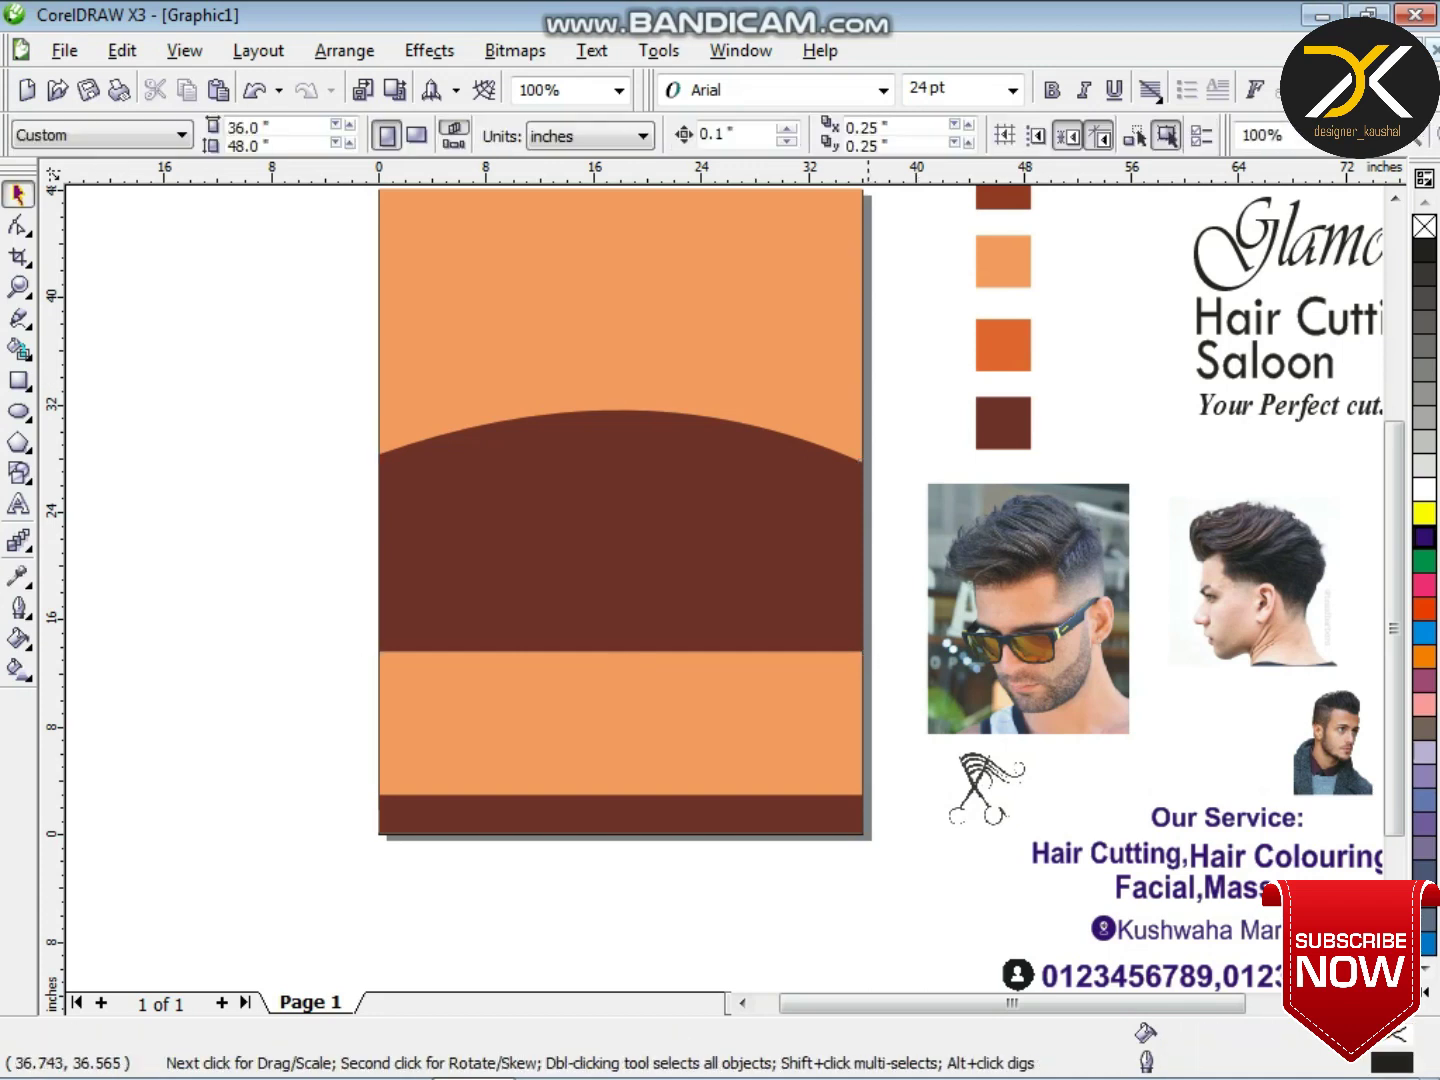
- Draw a rectangle about 13.9 by 22 inches down from the page's top edge, near its right side, and fill it with the darker orange swatch's colour
scroll(873, 341, "up", 1)
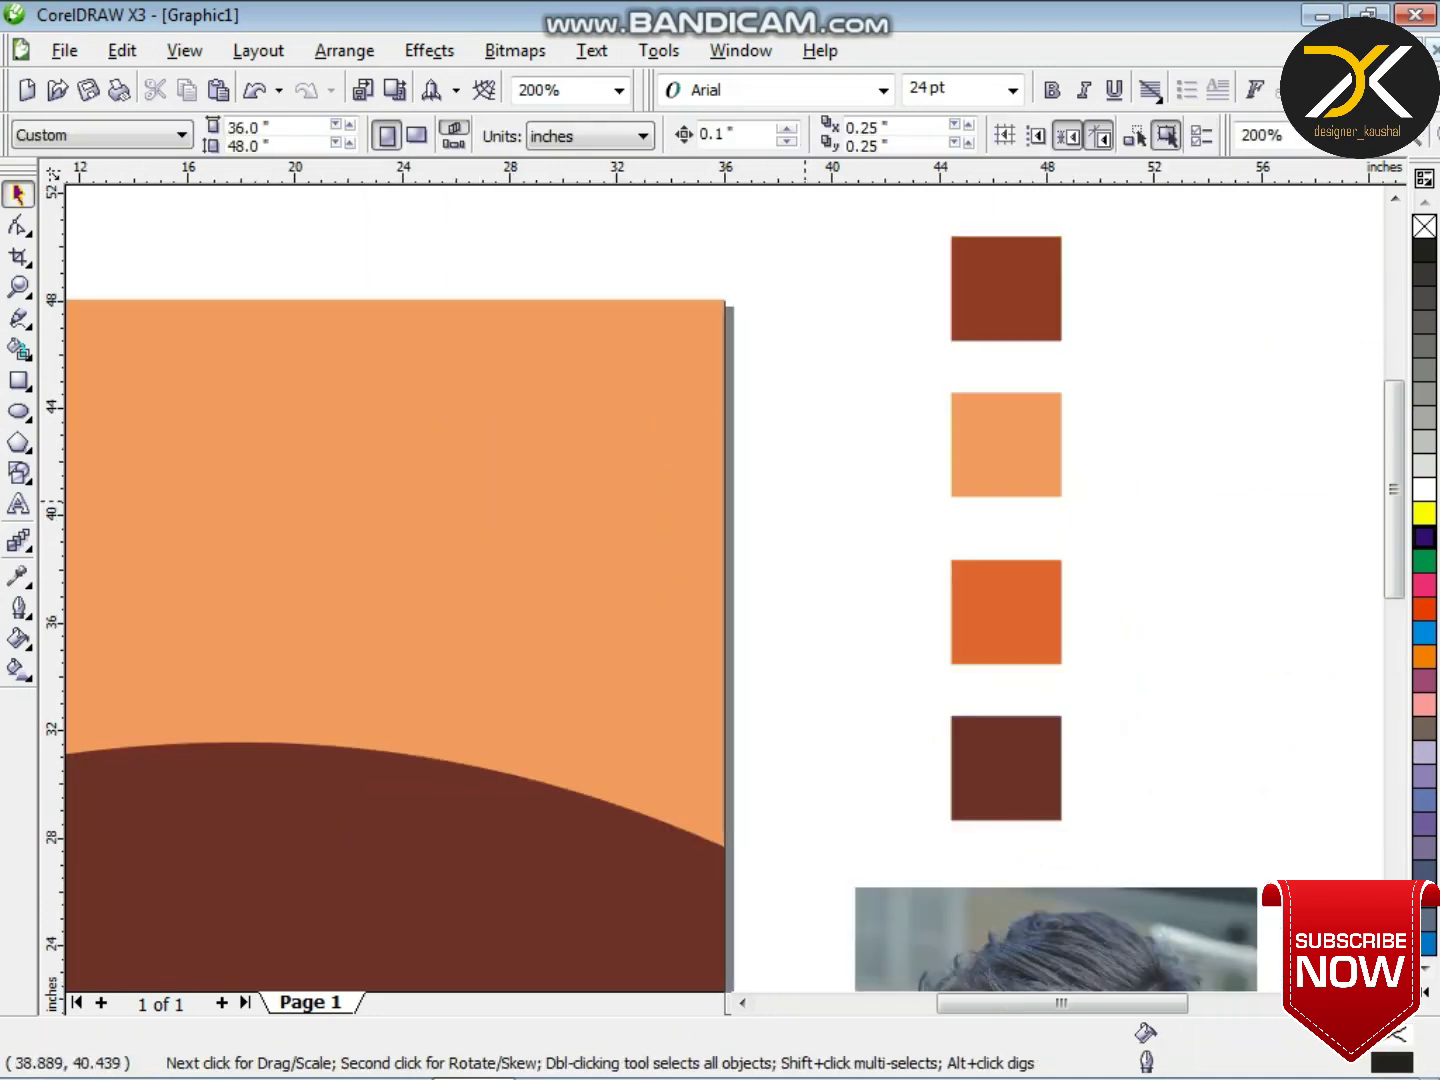
left_click(18, 380)
left_click_drag(382, 300, 699, 893)
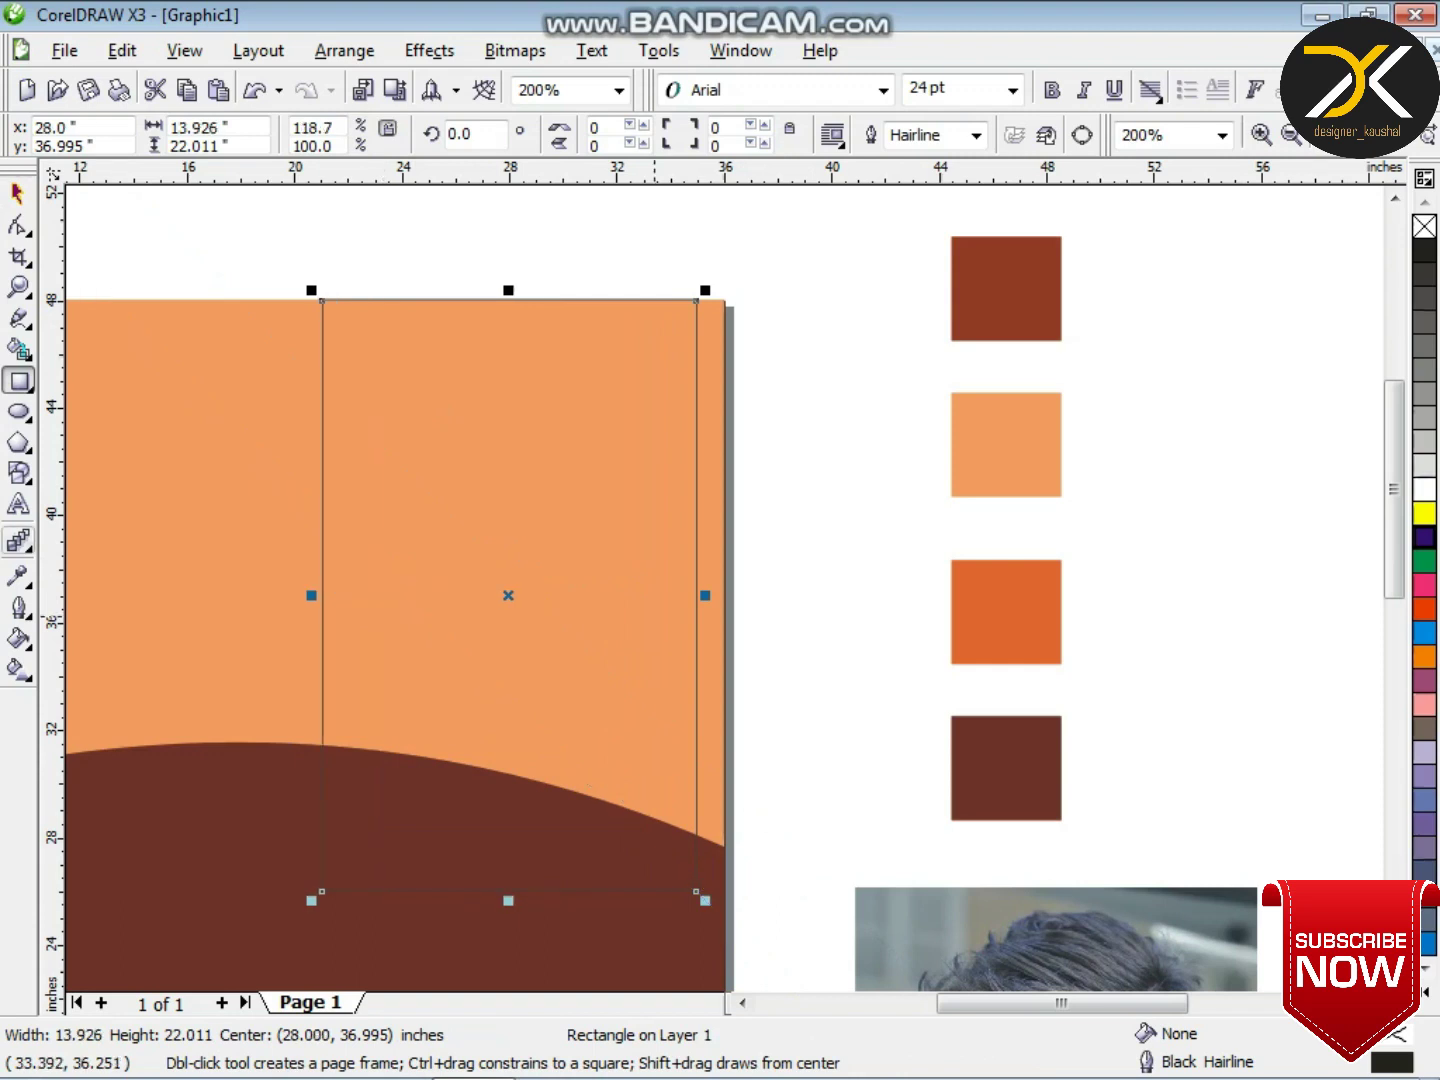
left_click(18, 576)
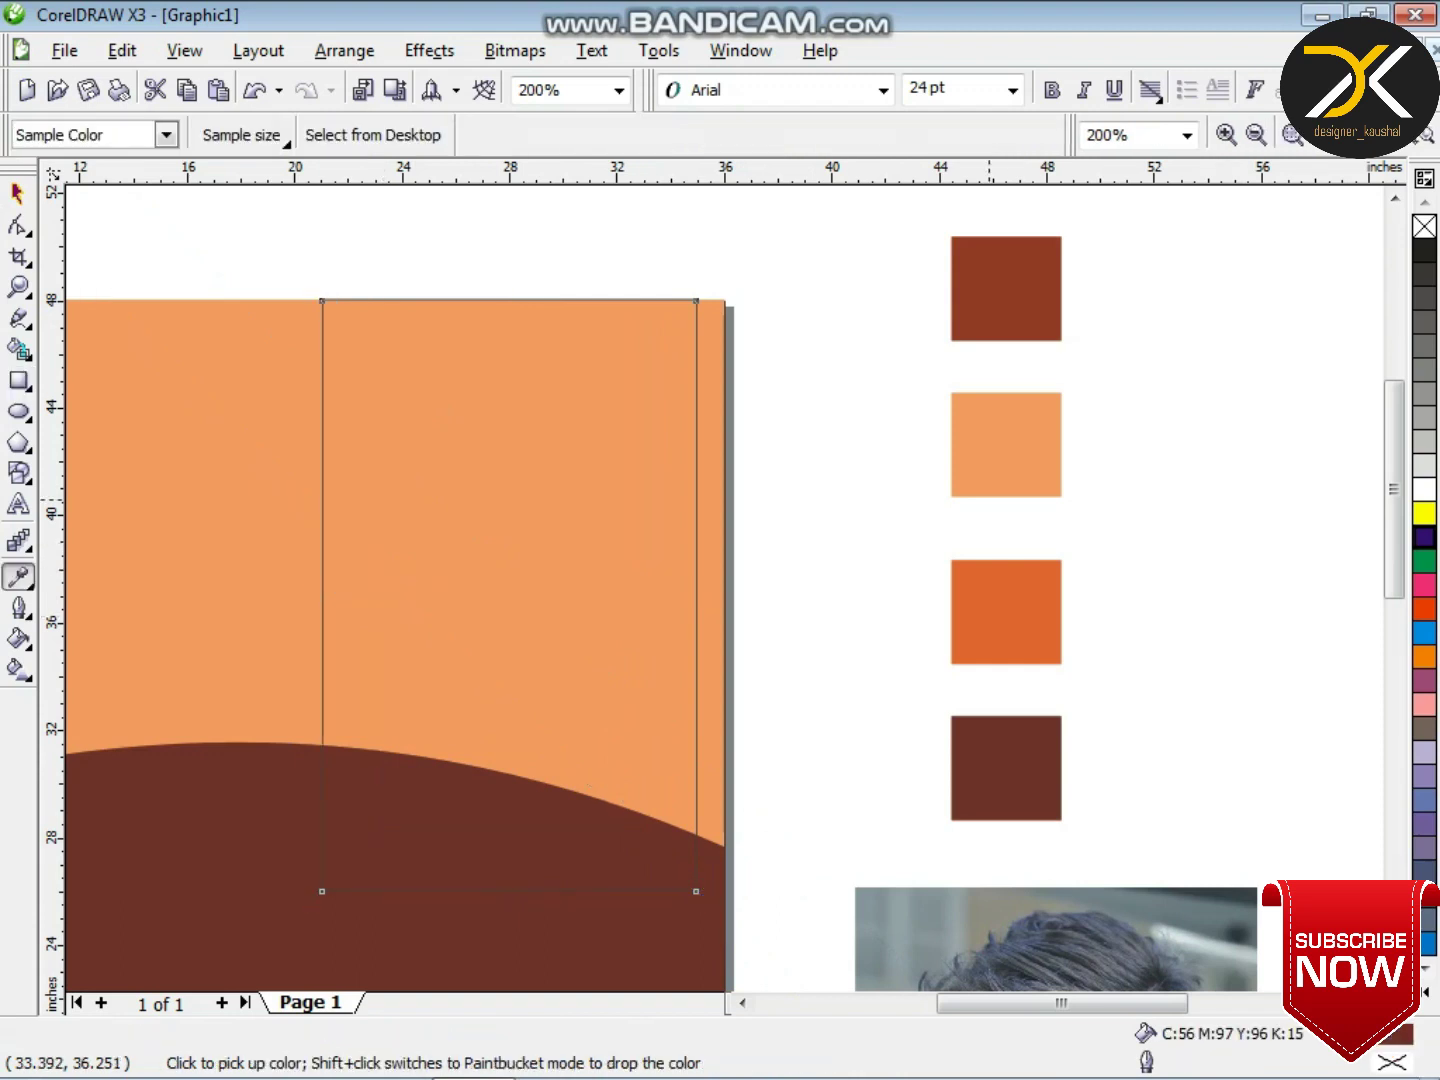
left_click(1019, 585)
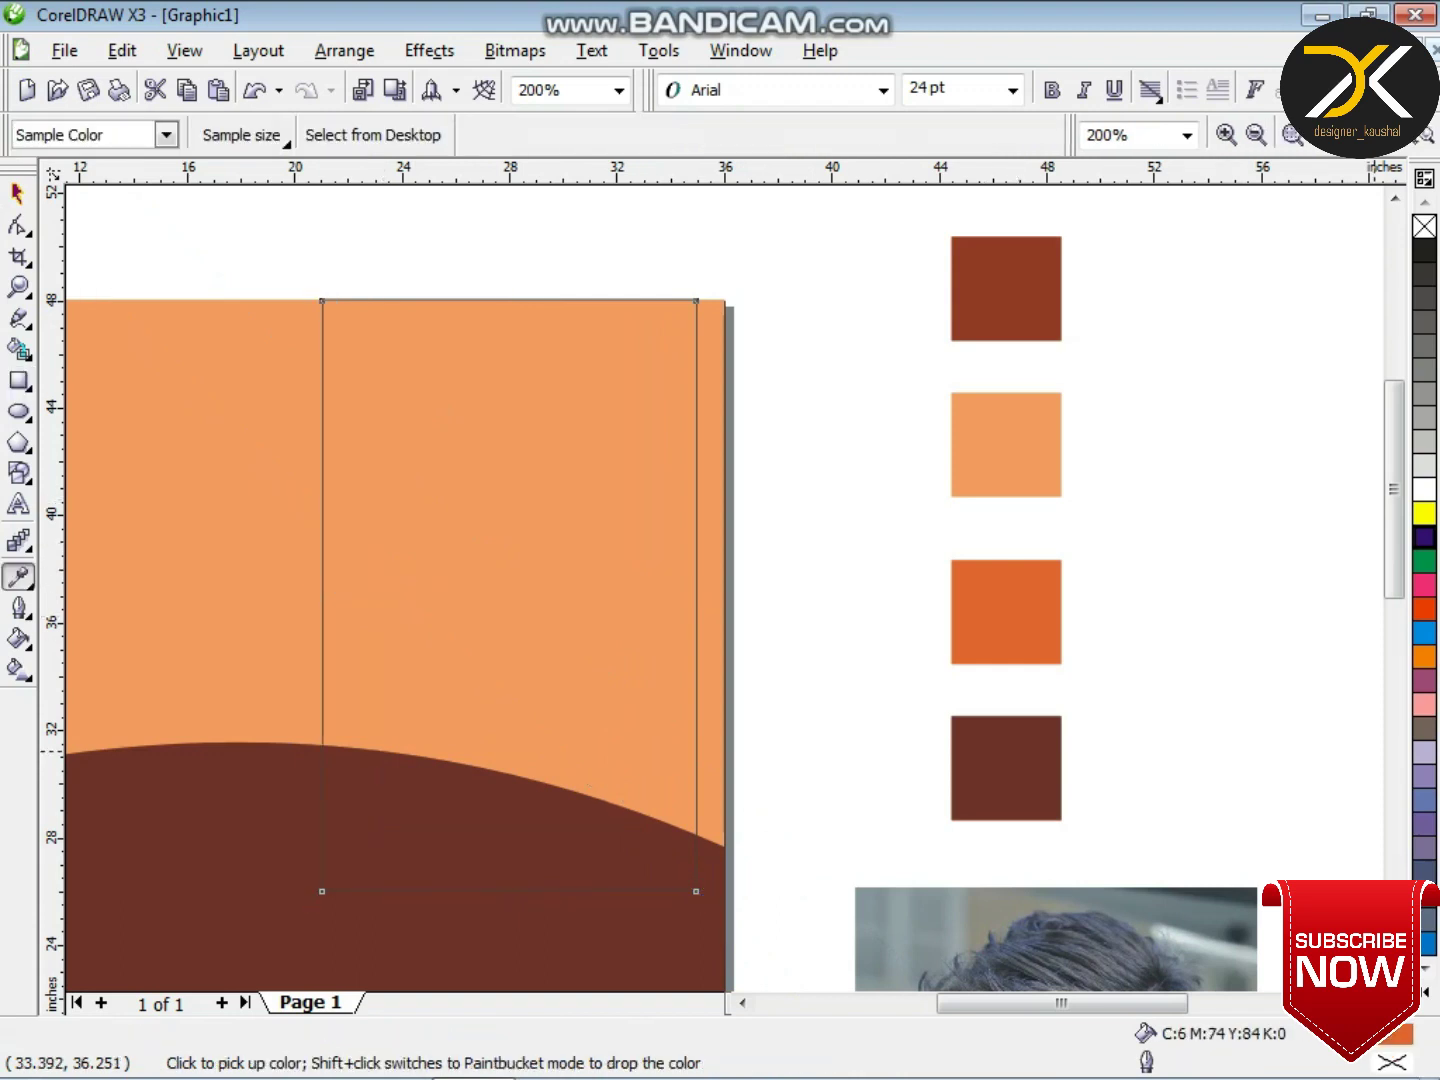
left_click(654, 616)
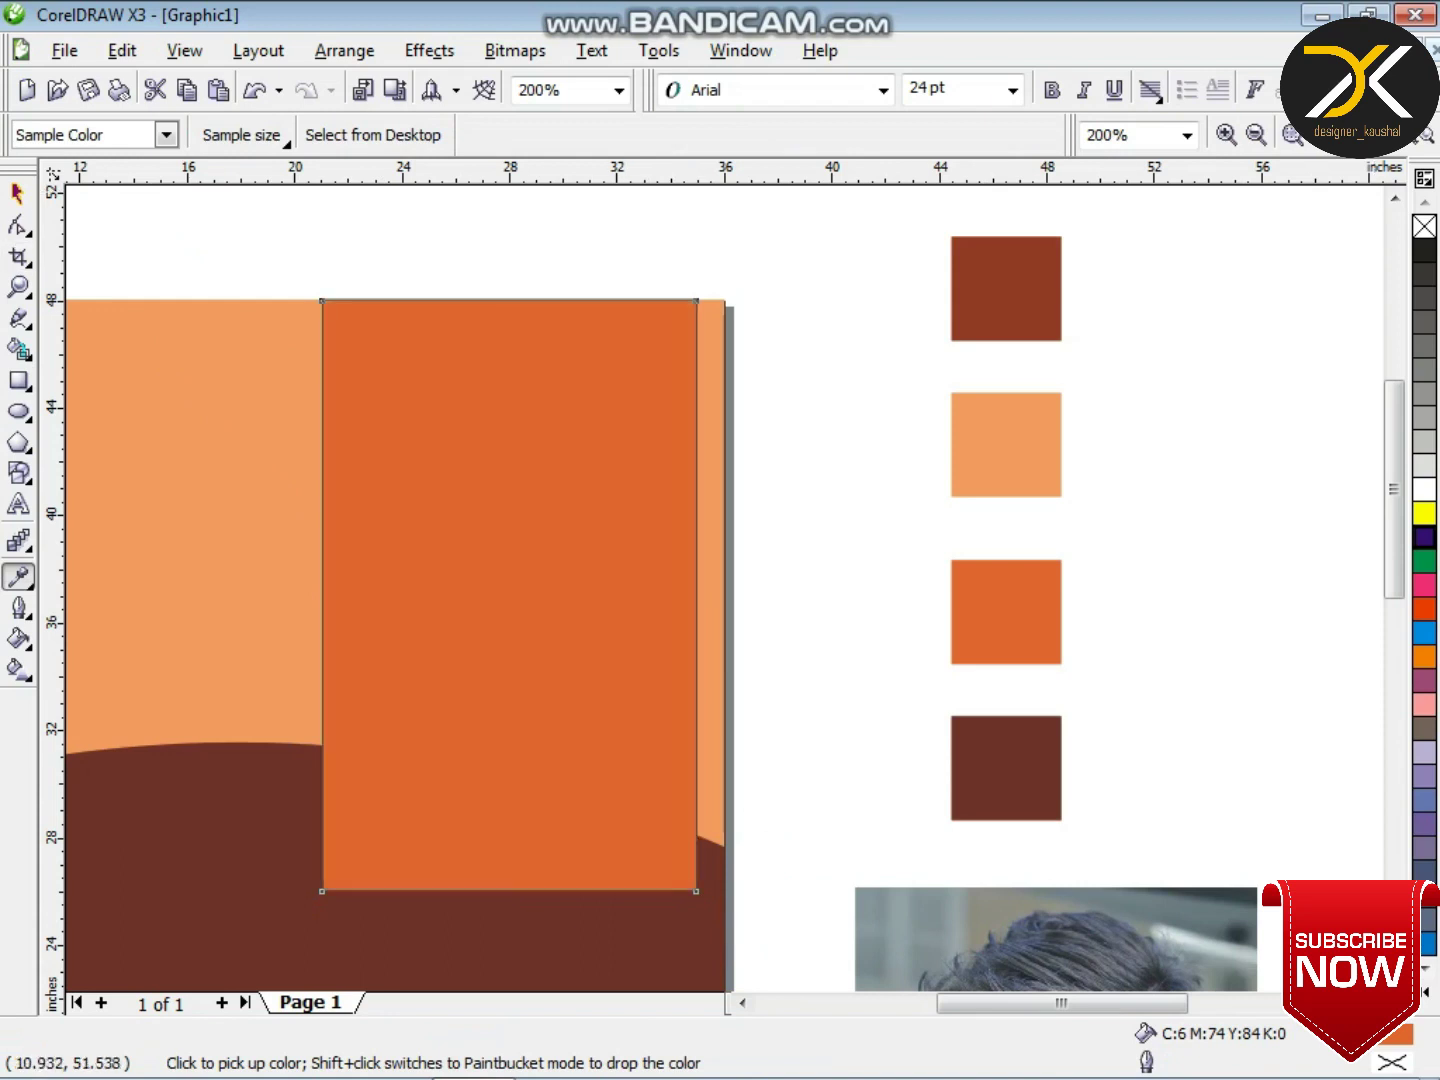
- Bring the dark brown arched shape in front of the orange rectangle
key("space")
left_click(159, 798)
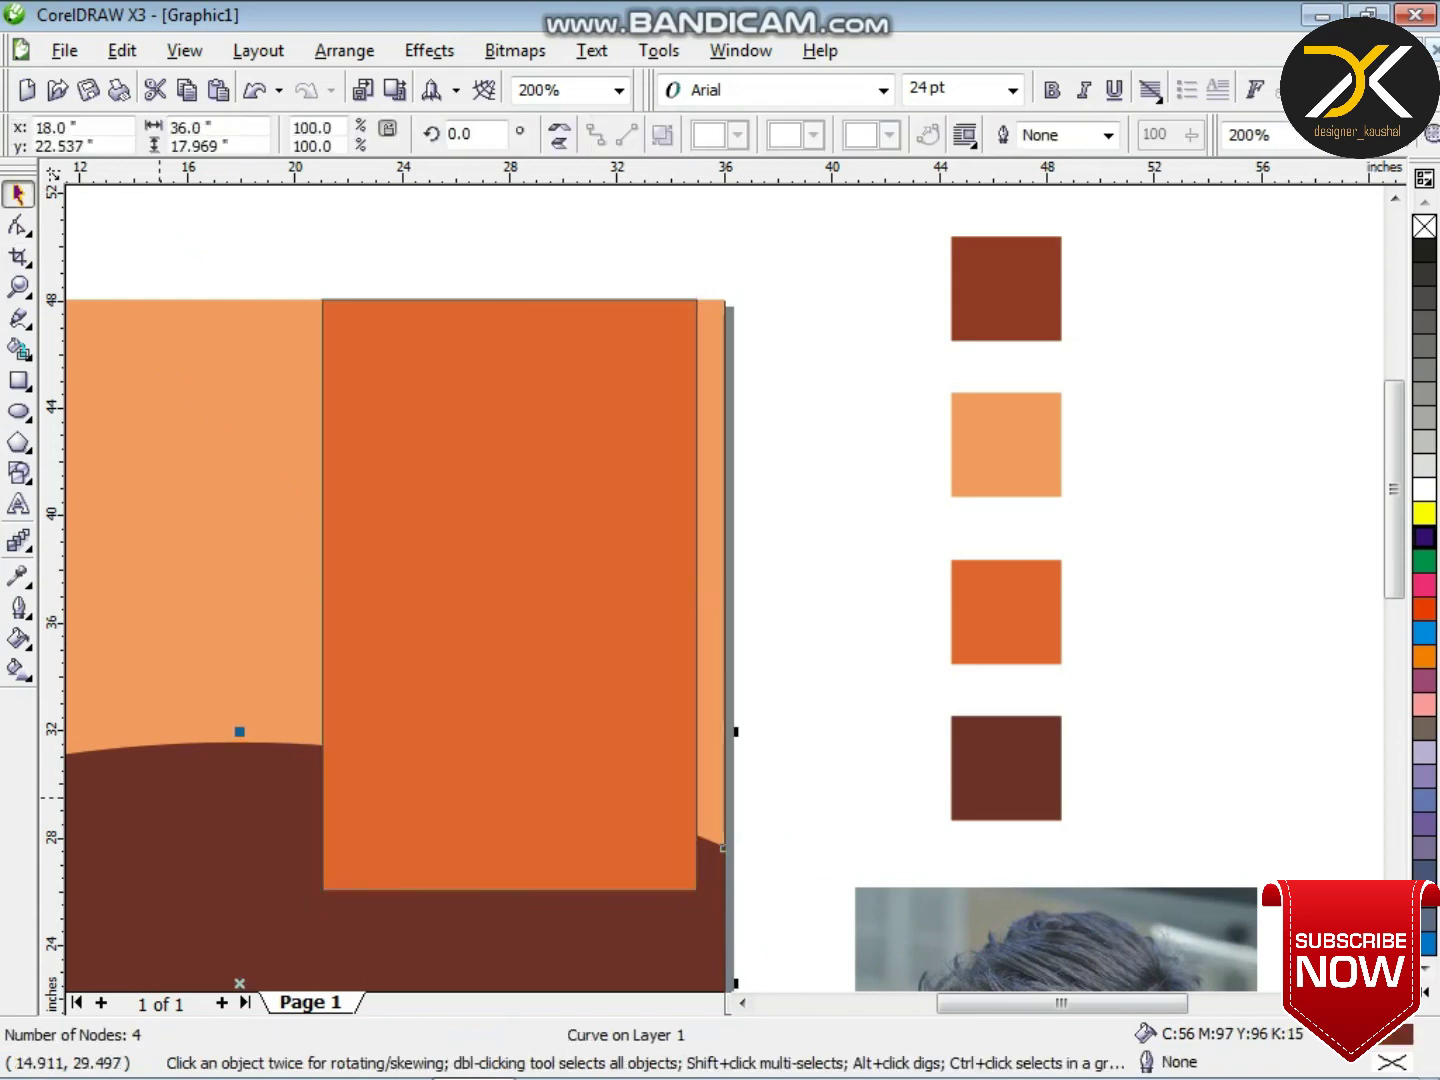
key("shift+Page_Up")
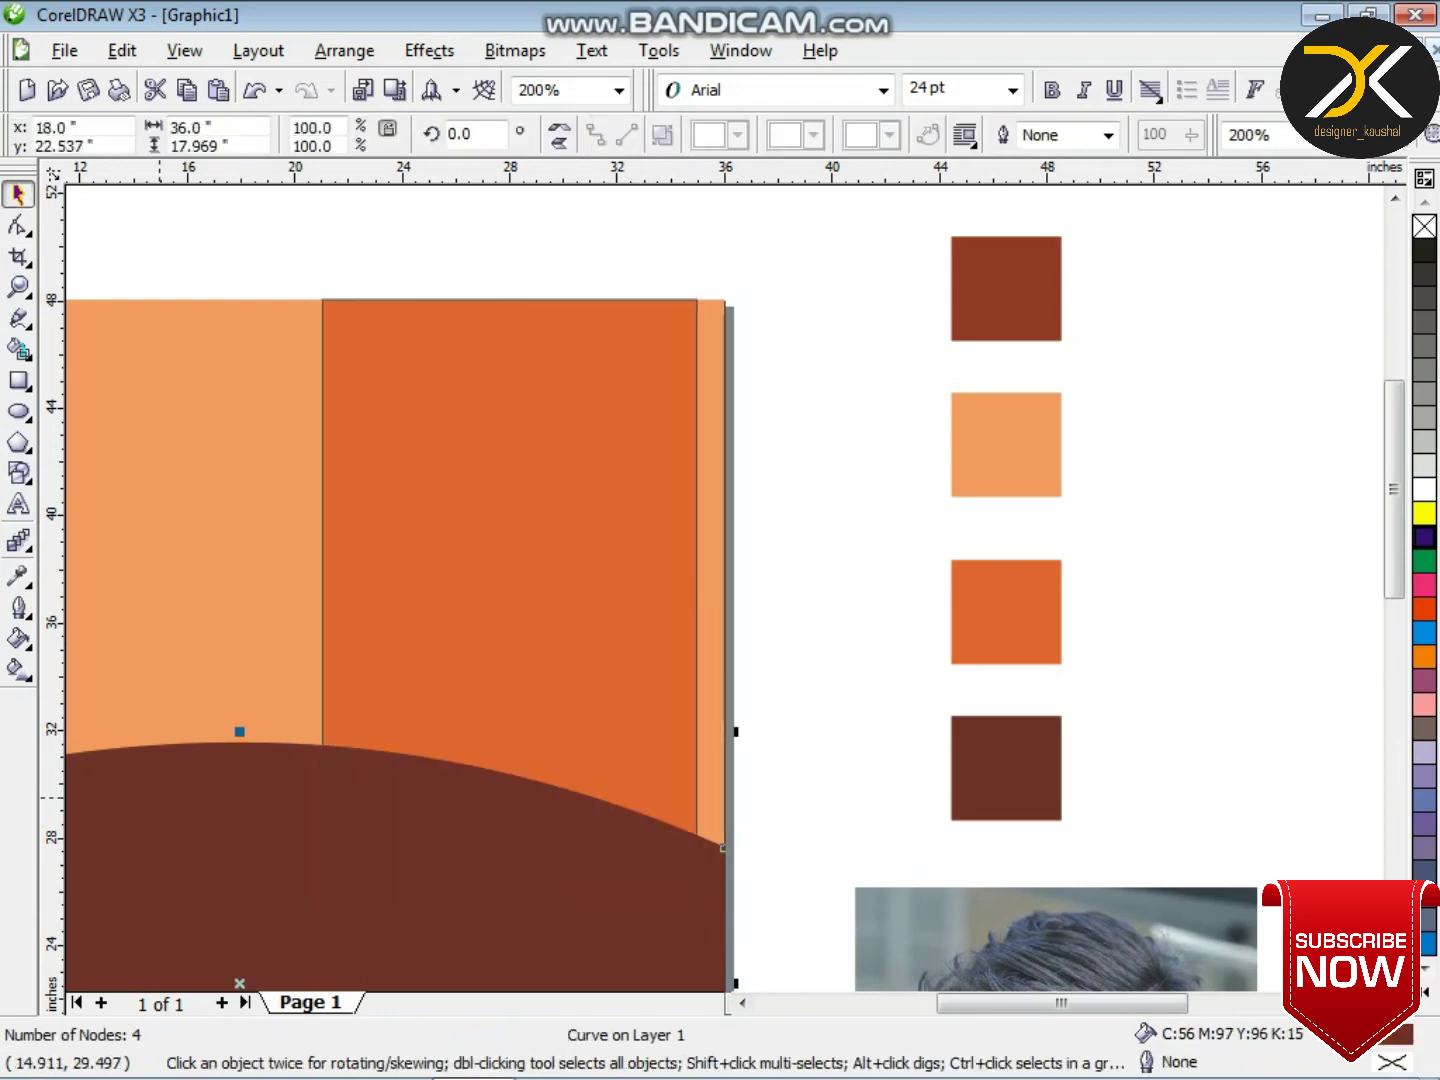
- Remove the outline of the orange rectangle
left_click(476, 637)
left_click(18, 576)
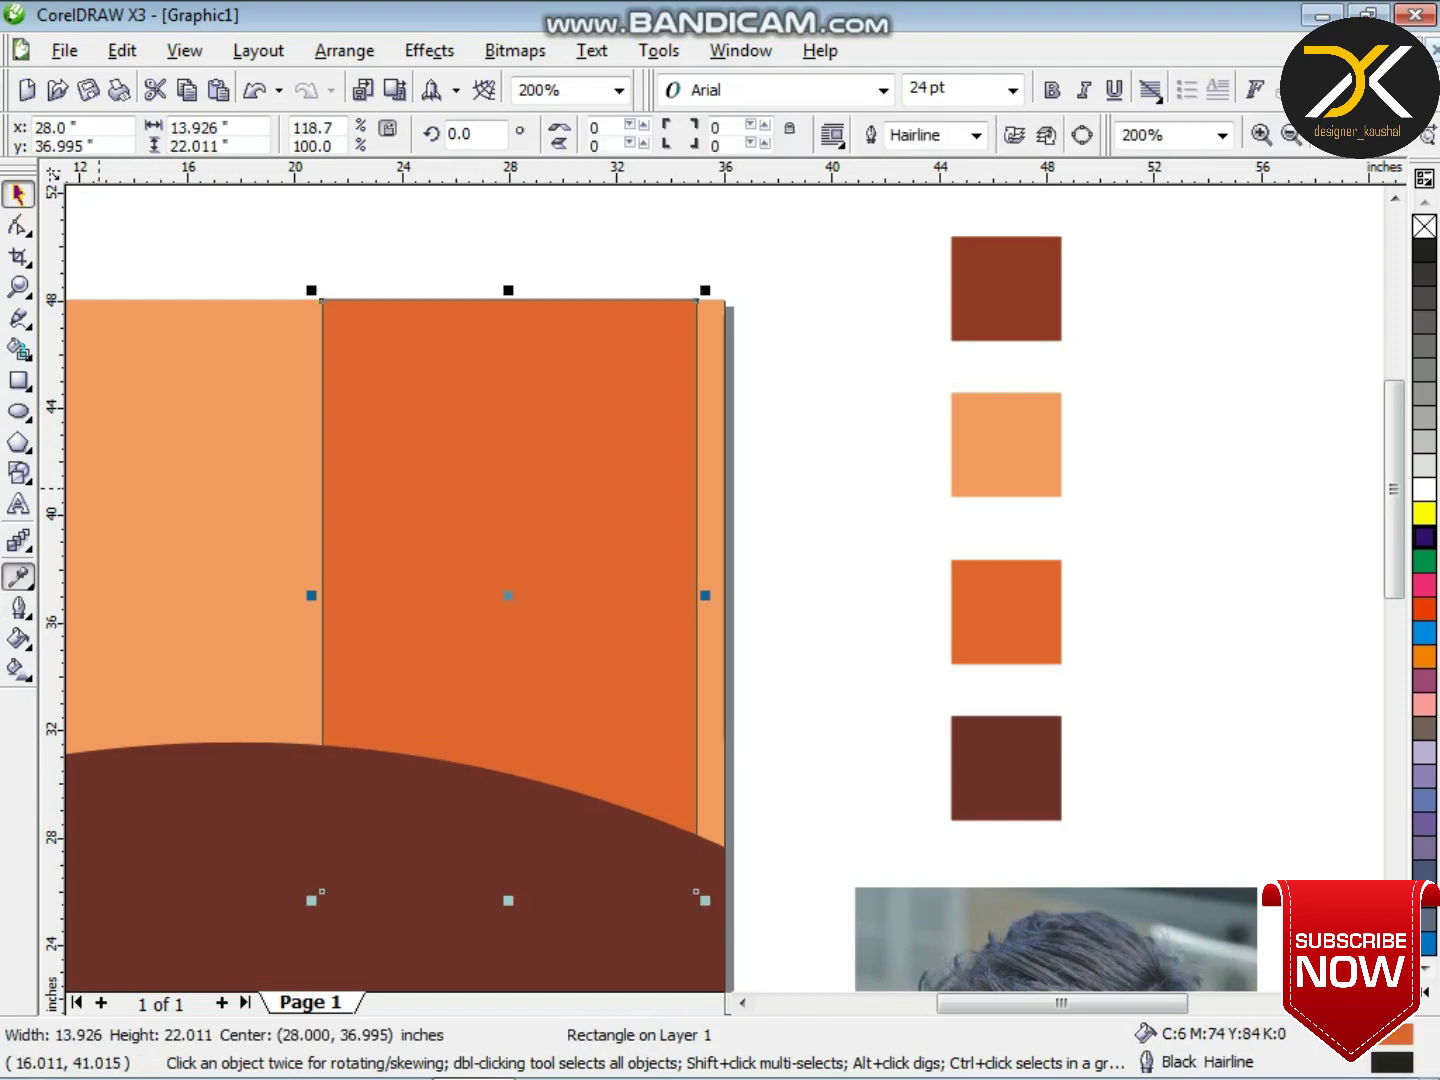
left_click(18, 608)
left_click(141, 622)
left_click(18, 194)
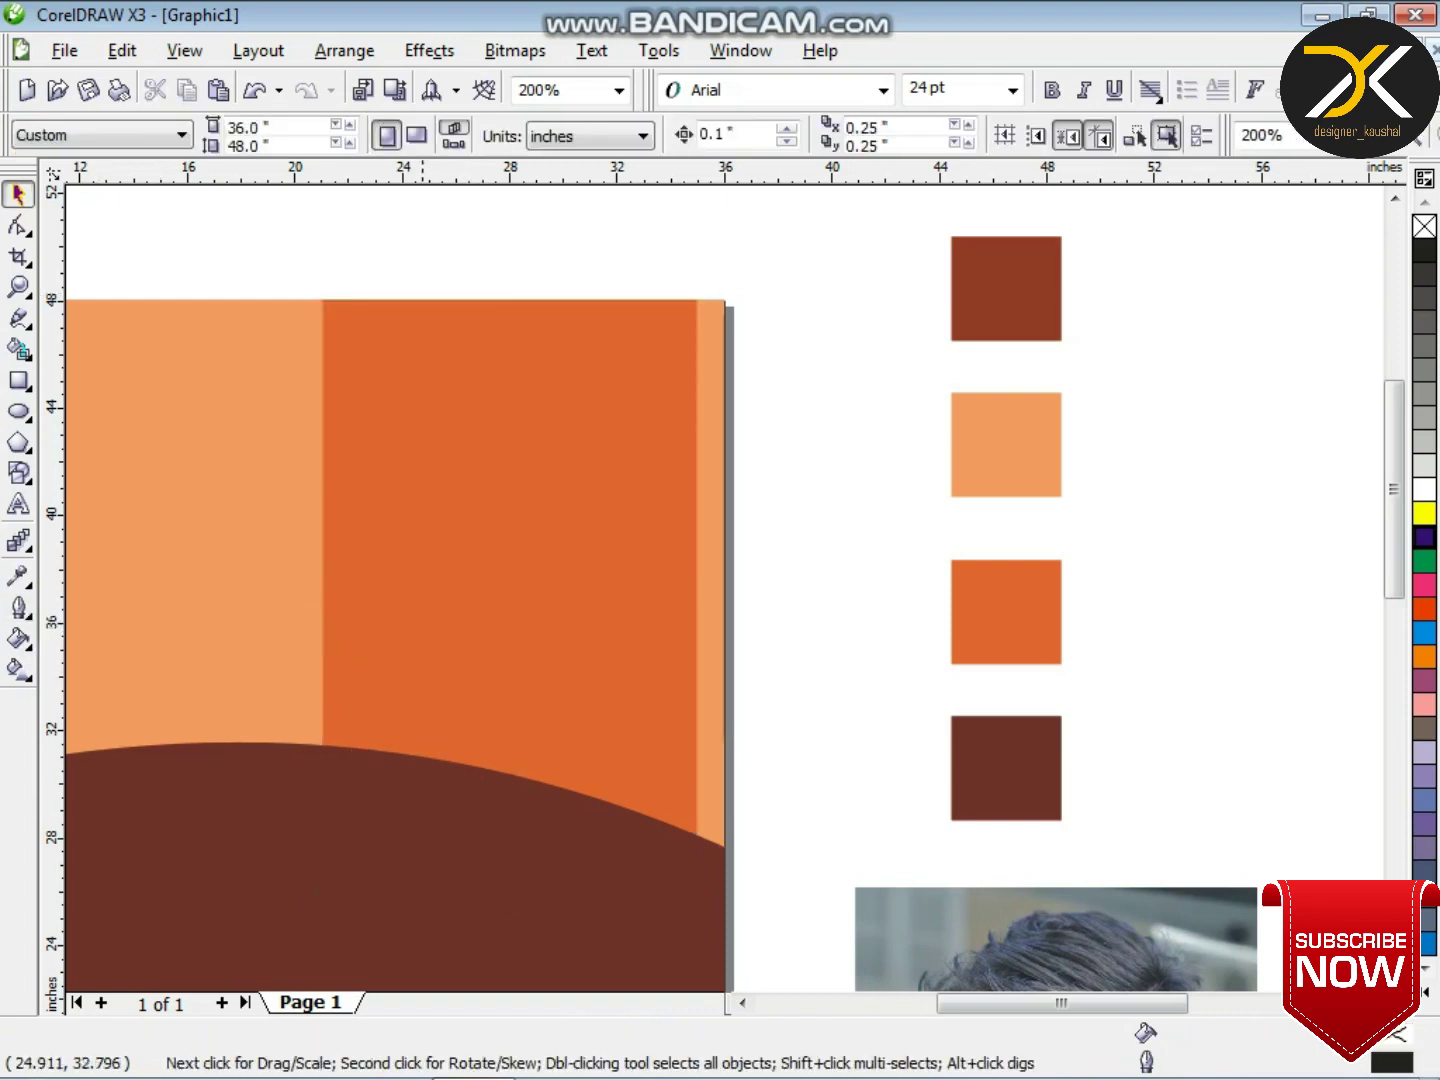
- Extend the orange rectangle's left side outward so it is about 15.7 inches wide
left_click(295, 779)
scroll(295, 779, "down", 1)
left_click(725, 587)
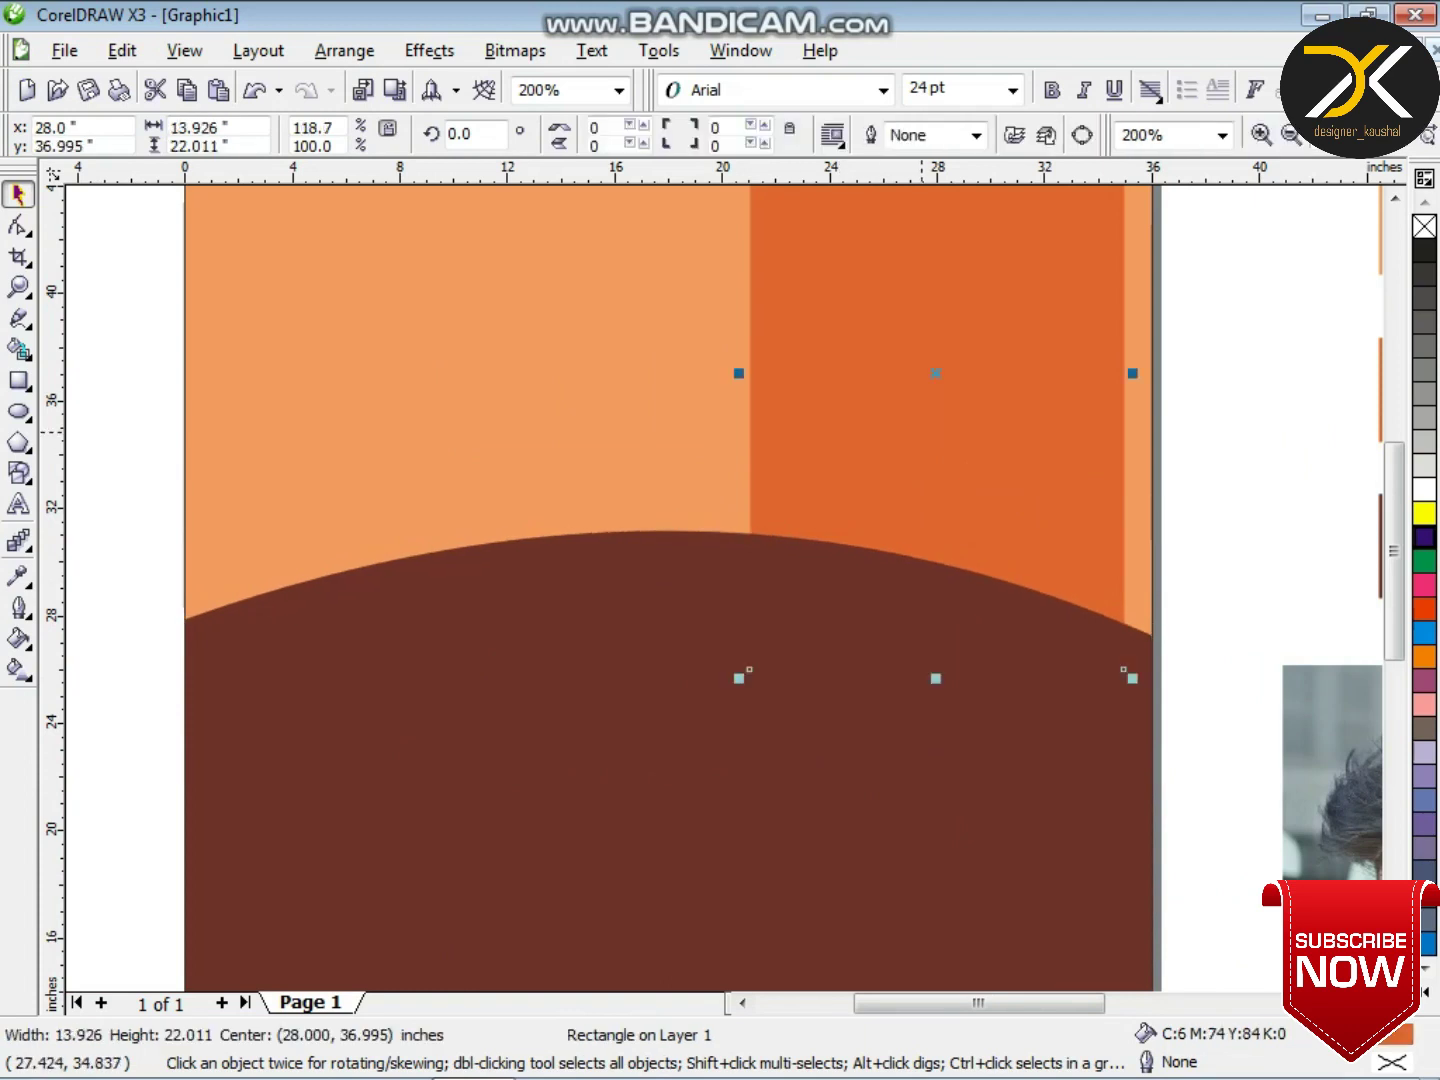
scroll(725, 587, "down", 1)
left_click(656, 666)
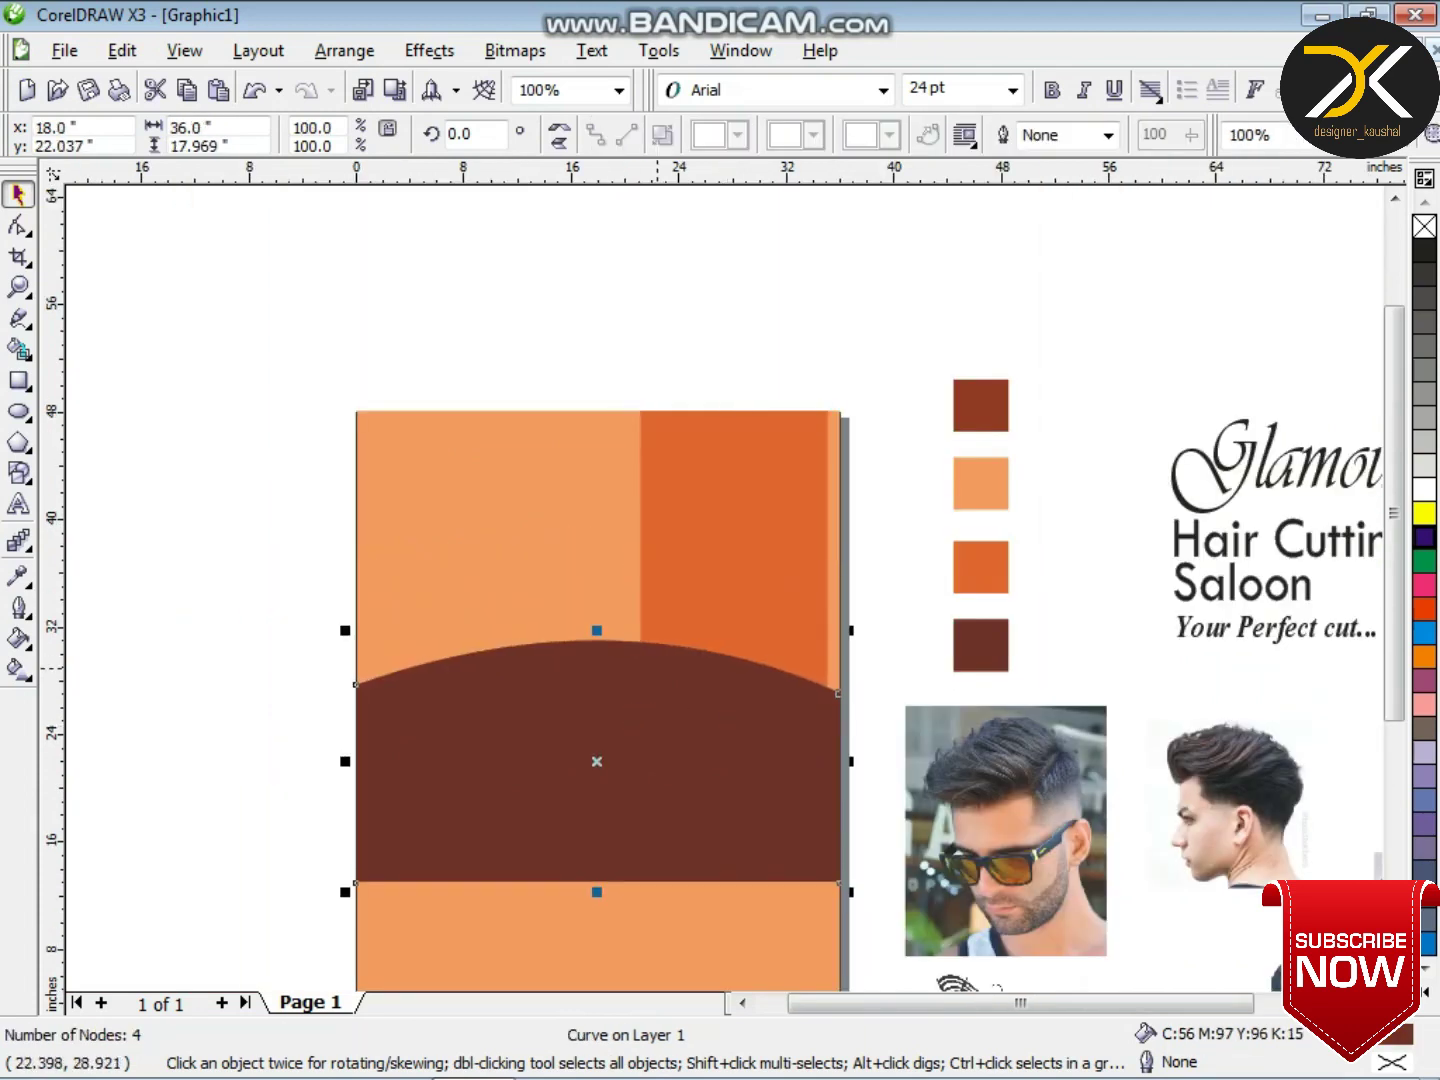
key("Escape")
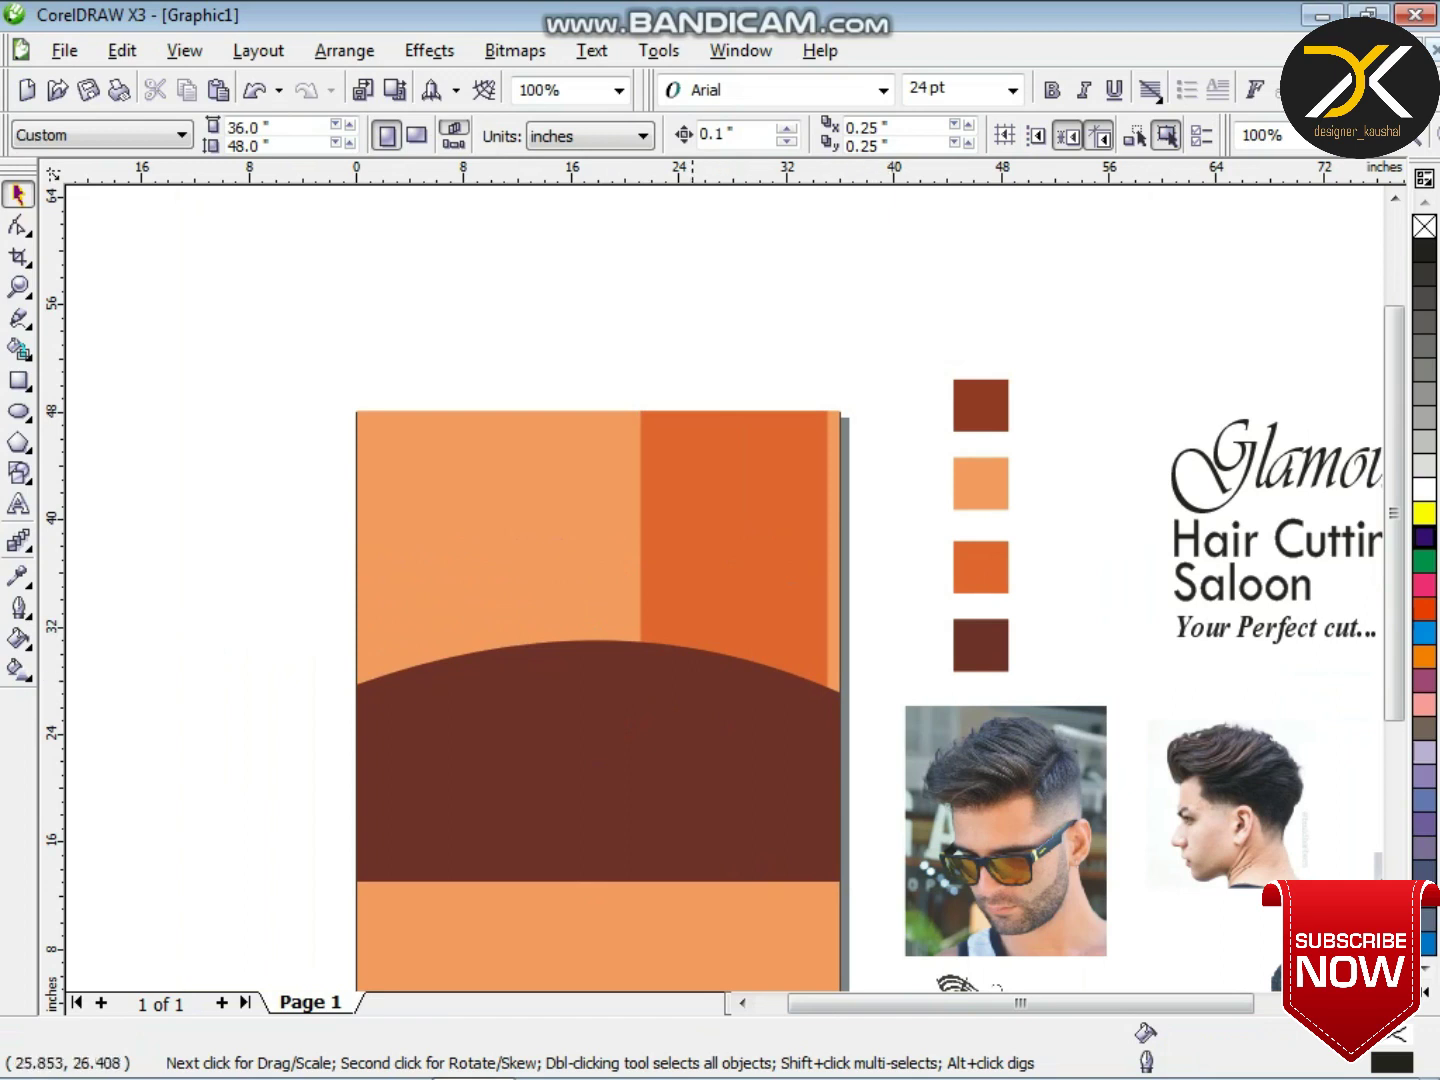
left_click(655, 610)
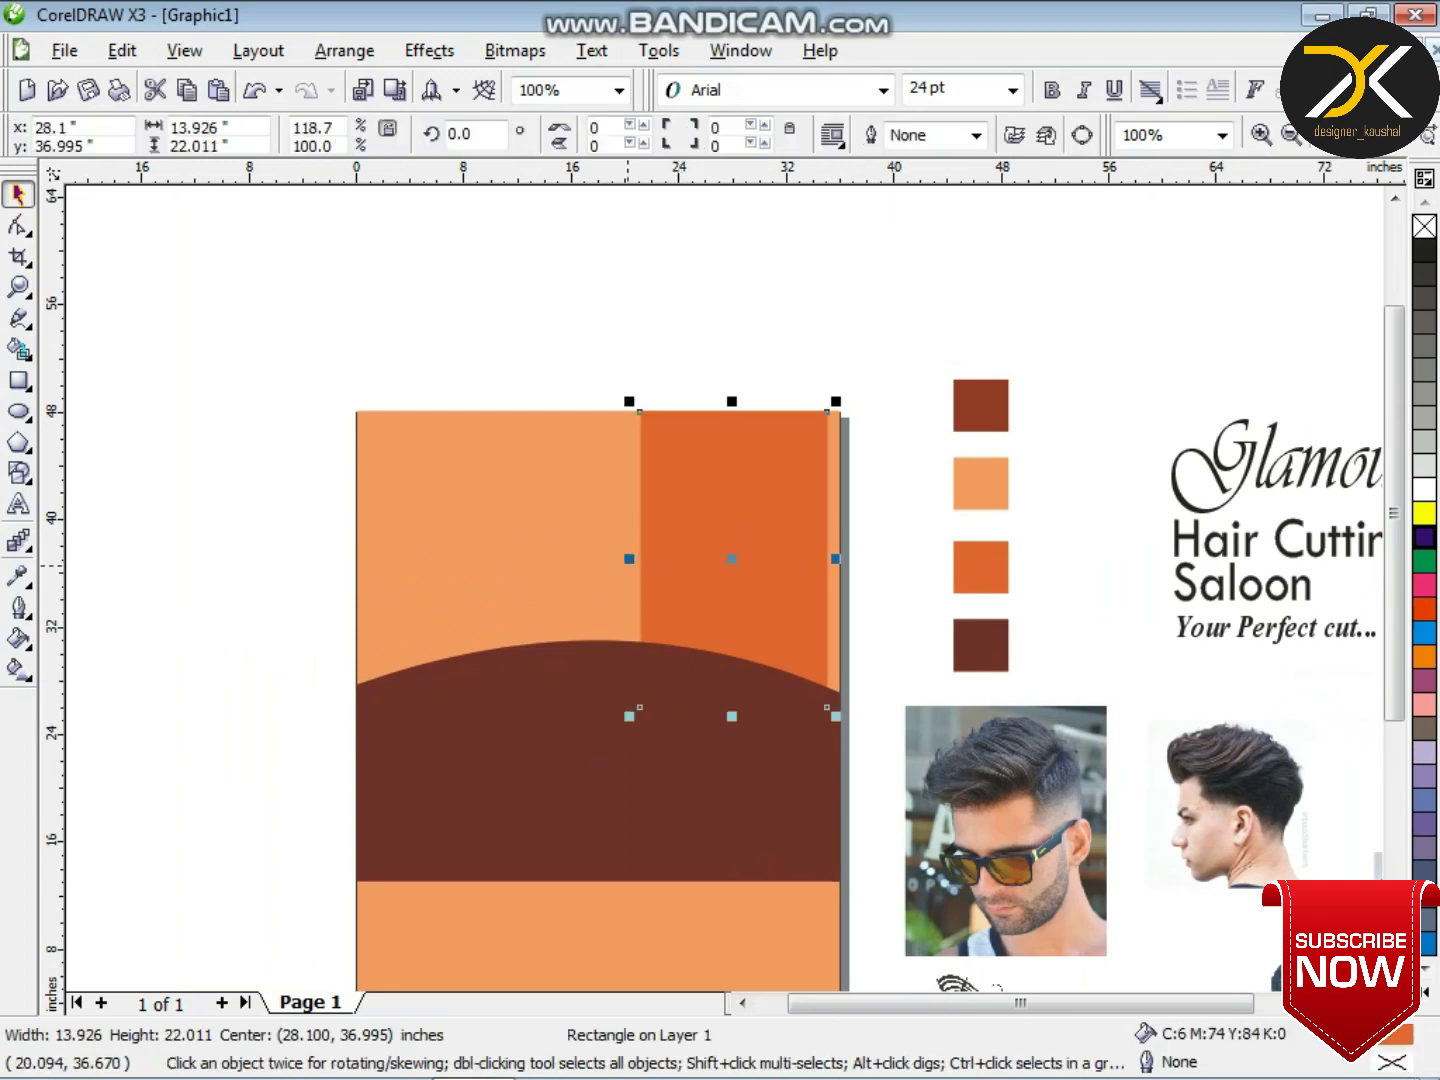
left_click_drag(629, 560, 605, 582)
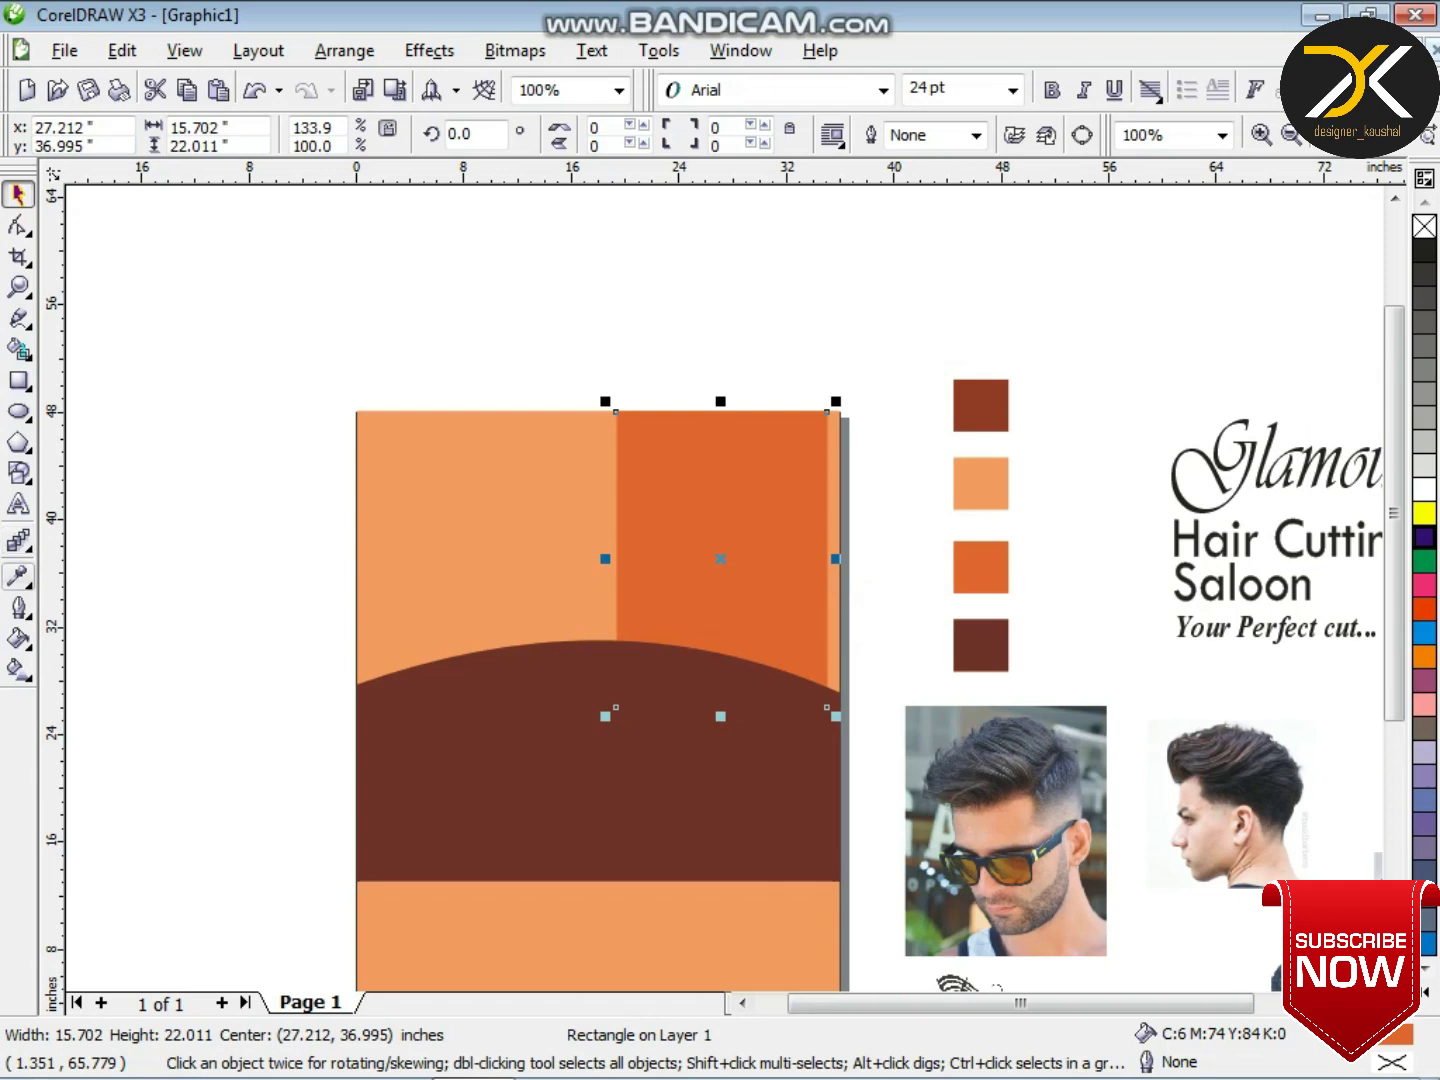
- Fill the widened orange rectangle with the reddish brown swatch's colour
left_click(18, 577)
left_click(988, 405)
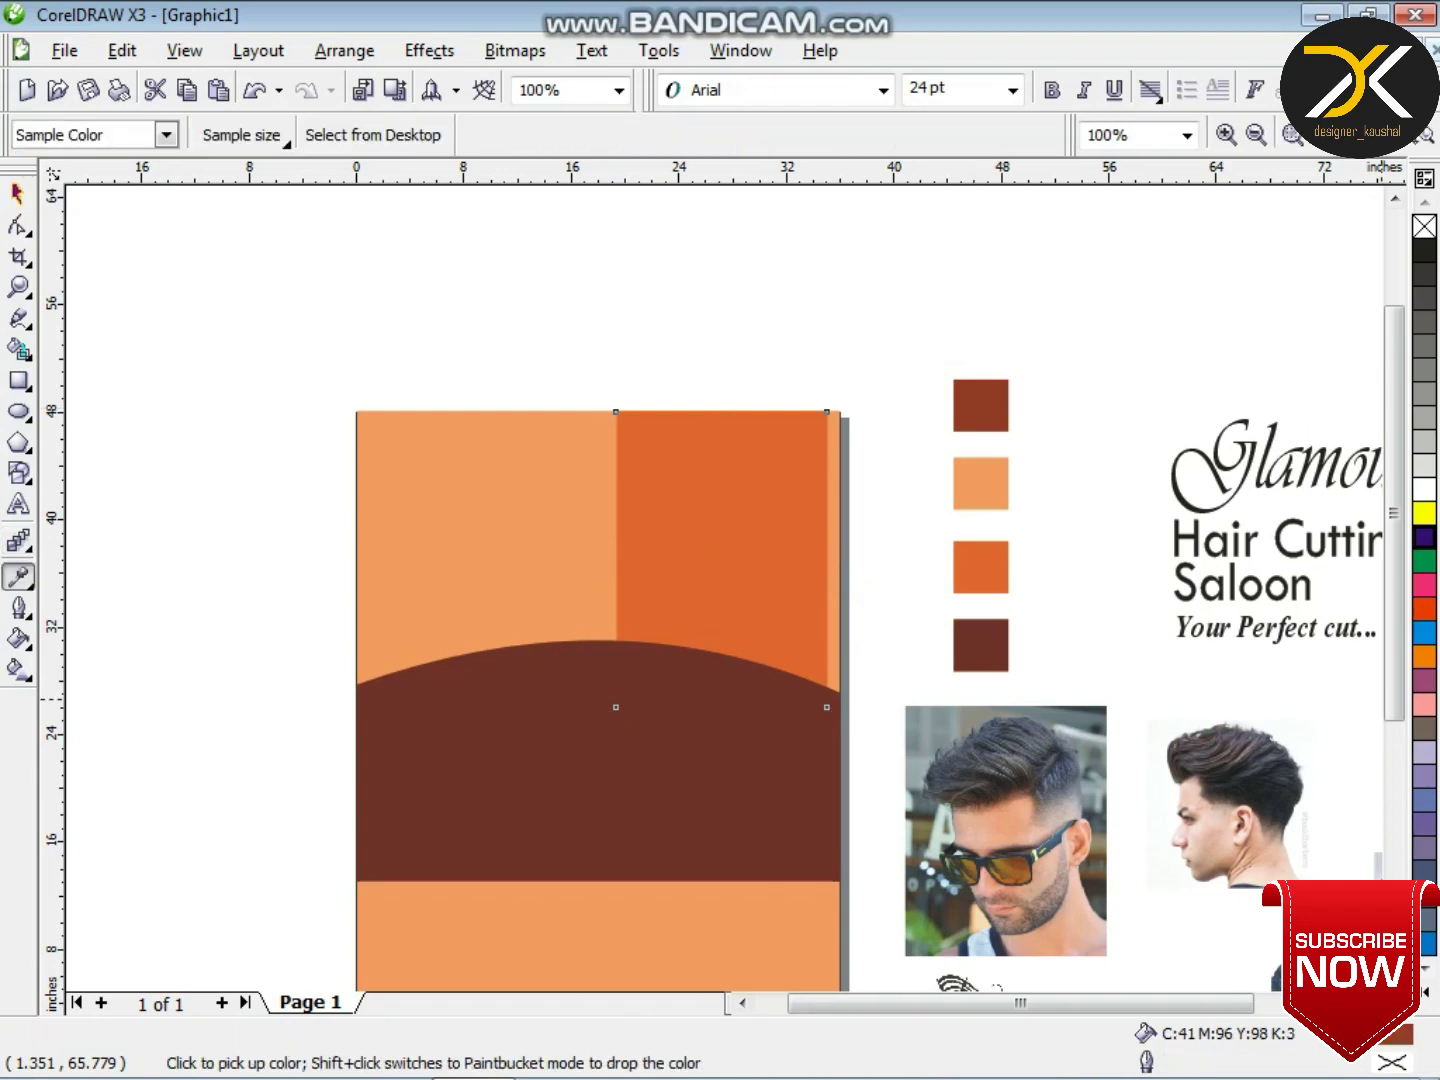
left_click(788, 570)
left_click(18, 193)
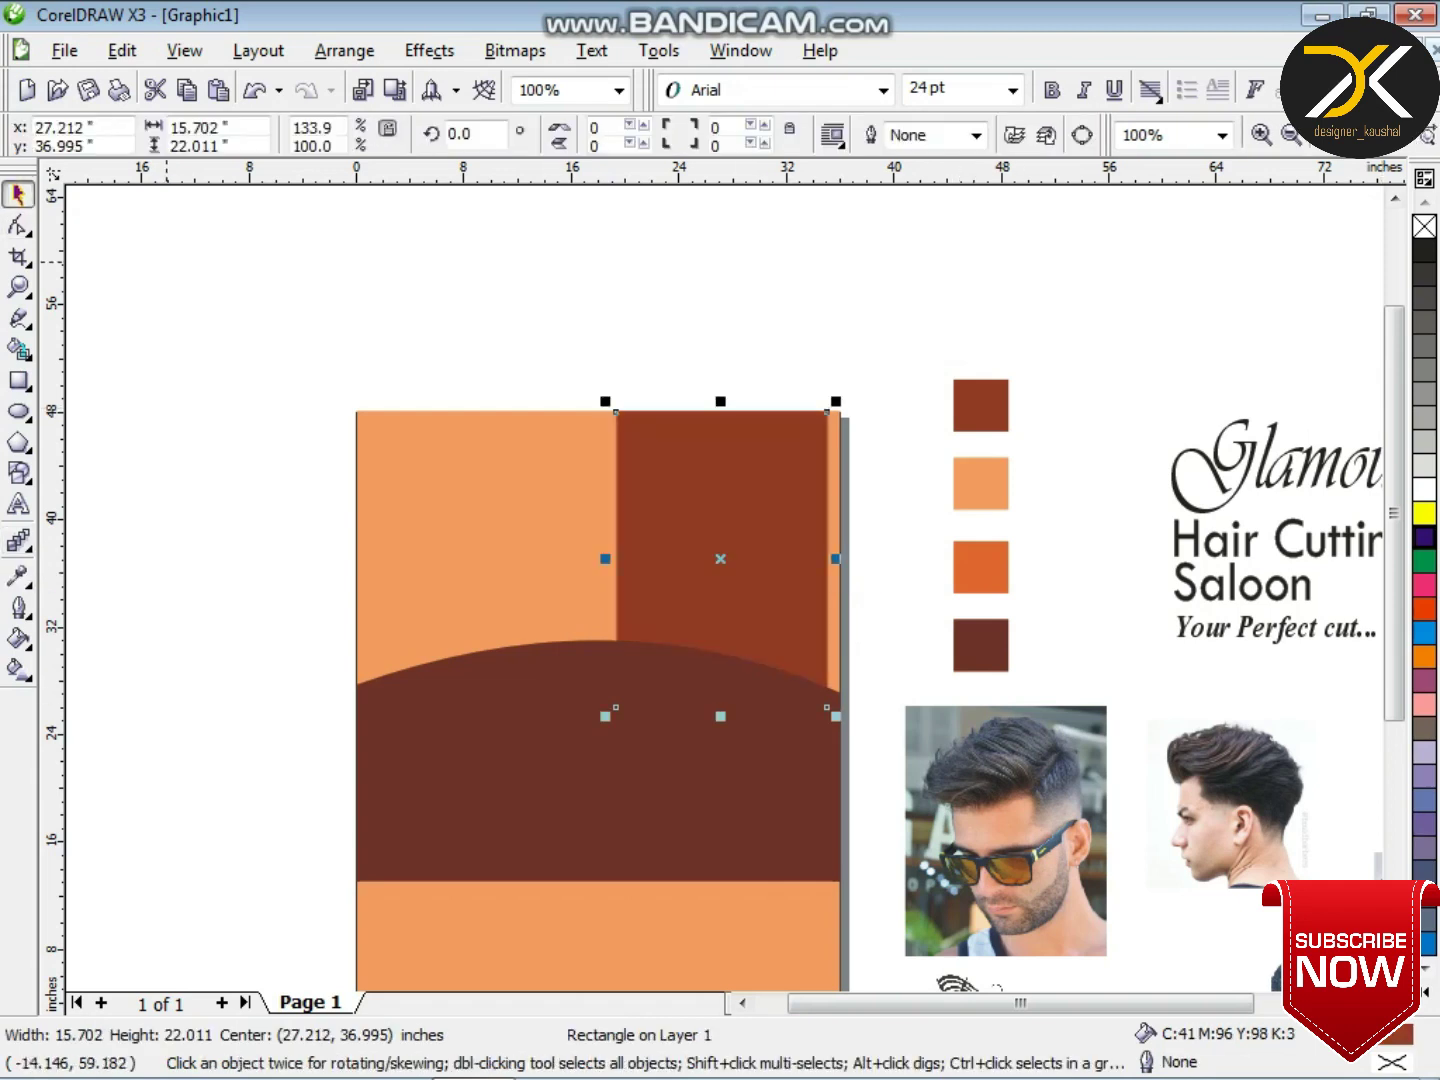
- Lower the top of the dark brown arched shape by about 3 inches, keeping its lower edge in place
scroll(611, 750, "down", 1)
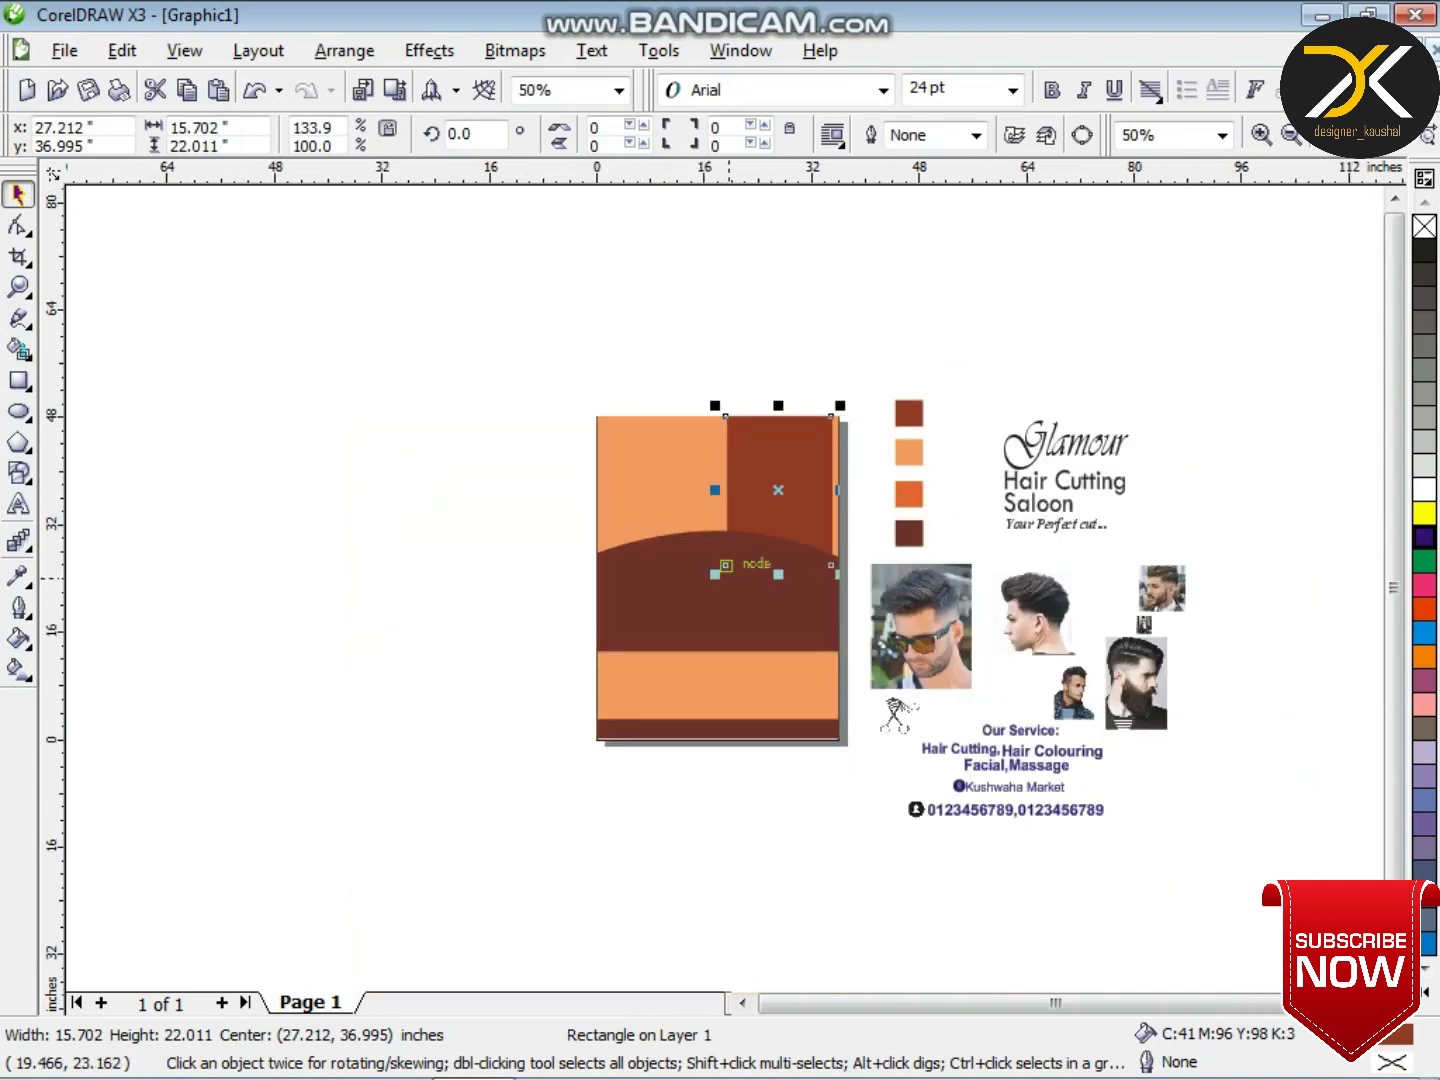
left_click(726, 565)
scroll(726, 565, "up", 1)
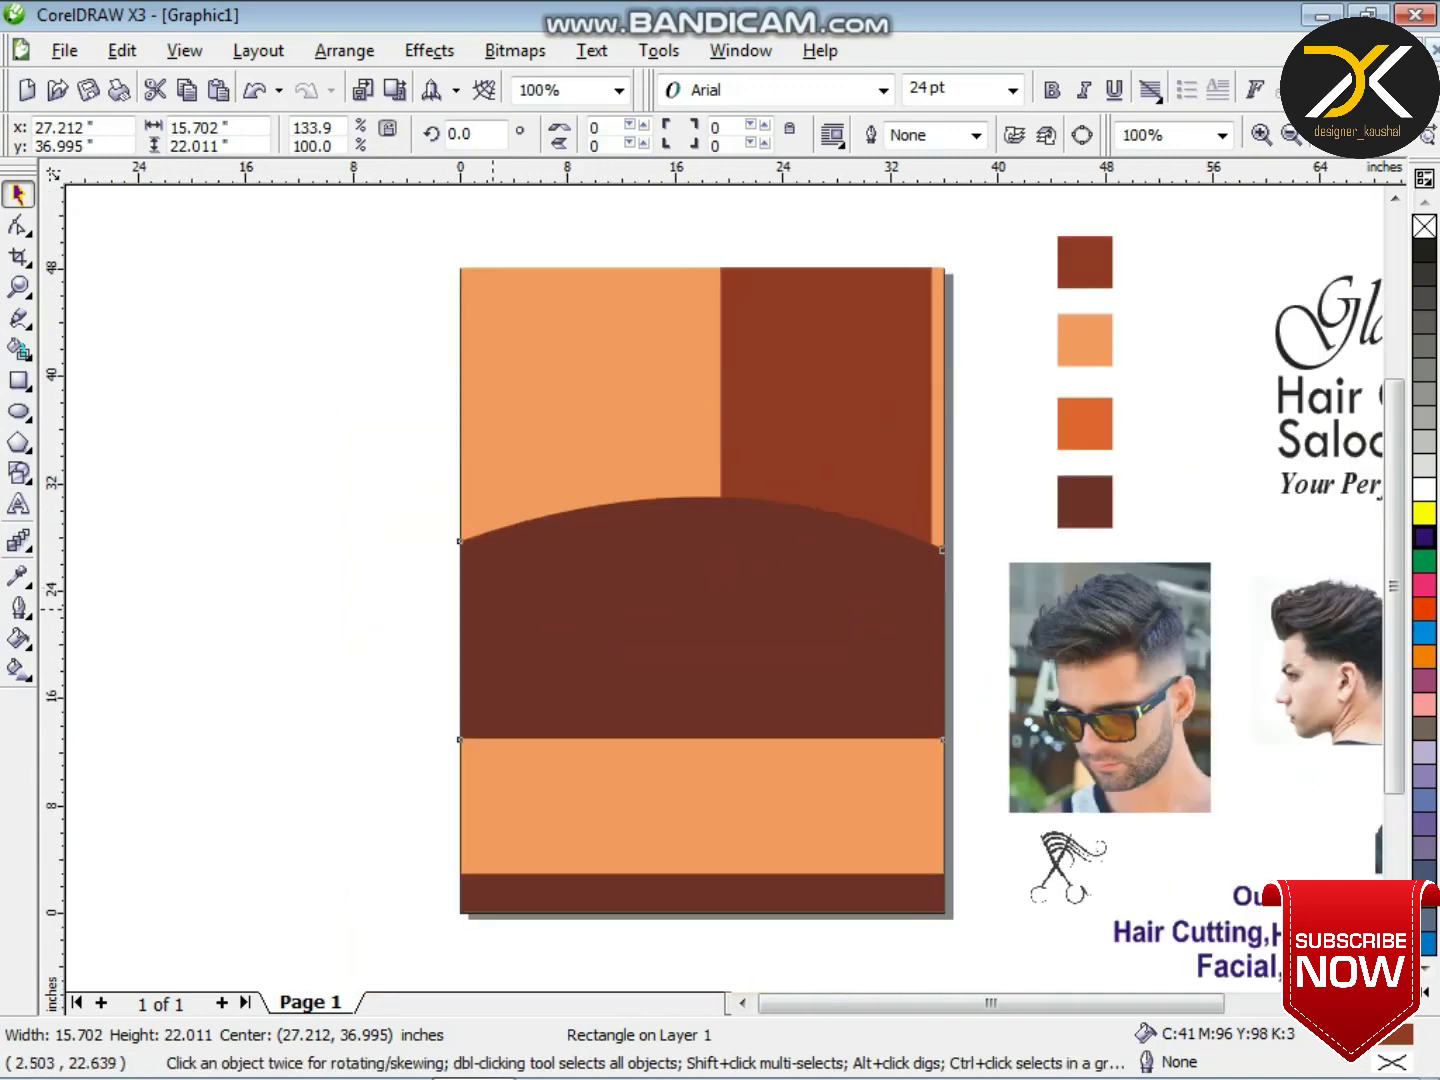
left_click(718, 530)
left_click_drag(703, 488, 719, 537)
- Enlarge the reddish brown rectangle to about 17.7 by 25.2 inches, extending it to the left and down behind the arch
left_click(742, 386)
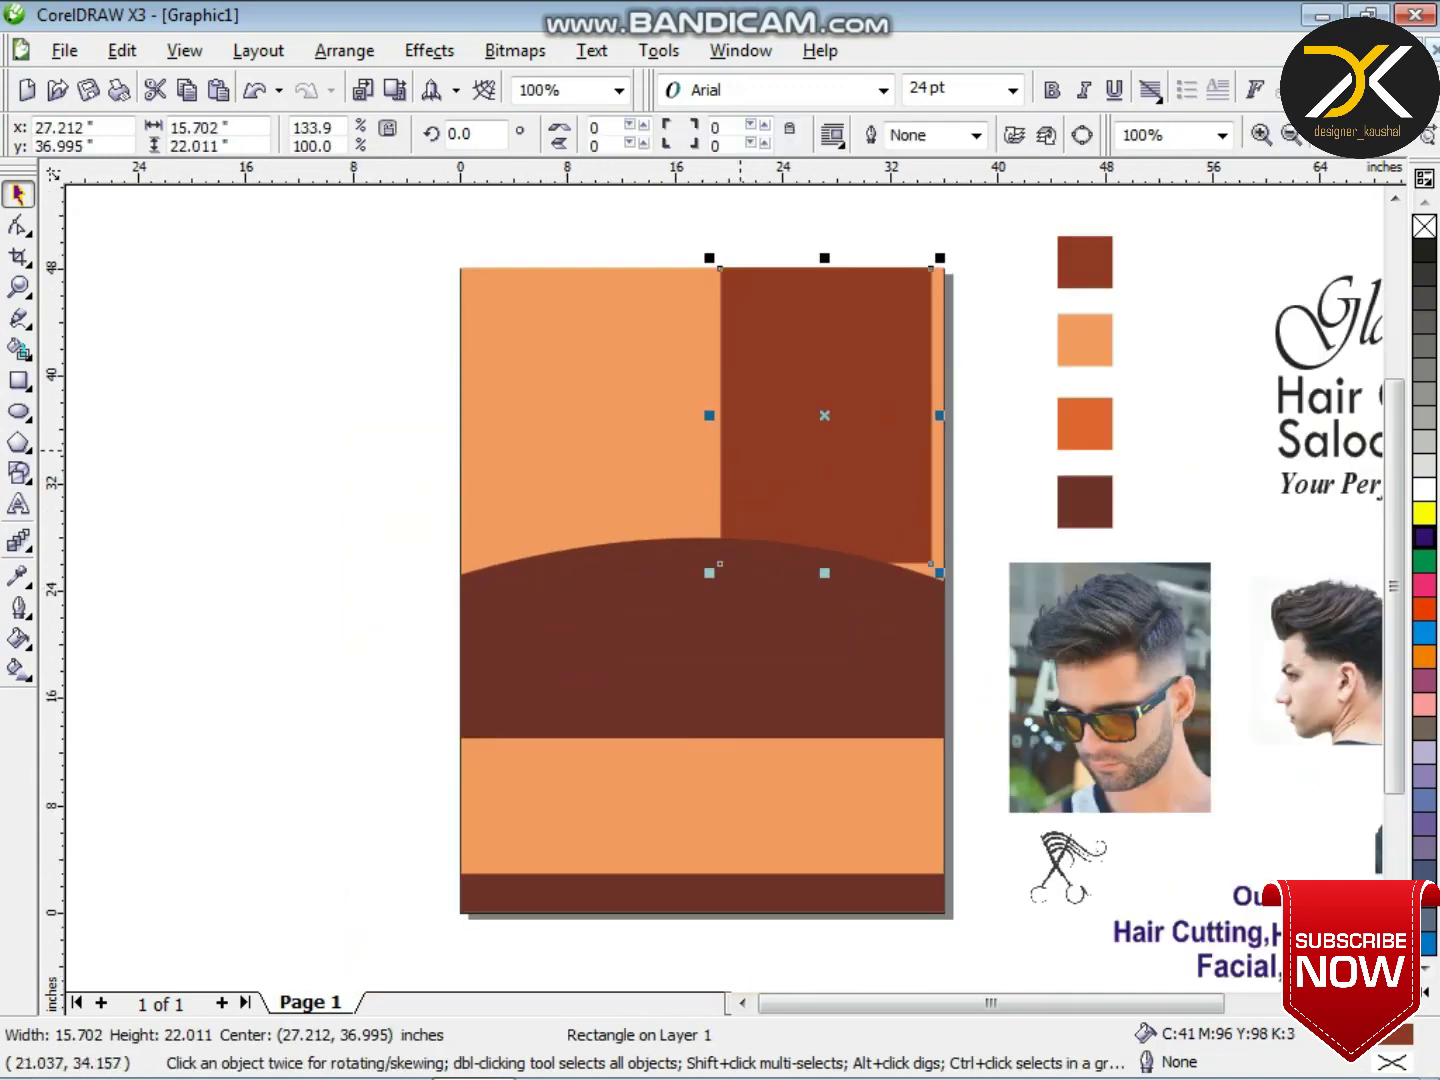
left_click_drag(710, 416, 694, 418)
left_click_drag(808, 571, 820, 606)
left_click(1075, 430)
left_click(805, 439)
left_click(444, 289)
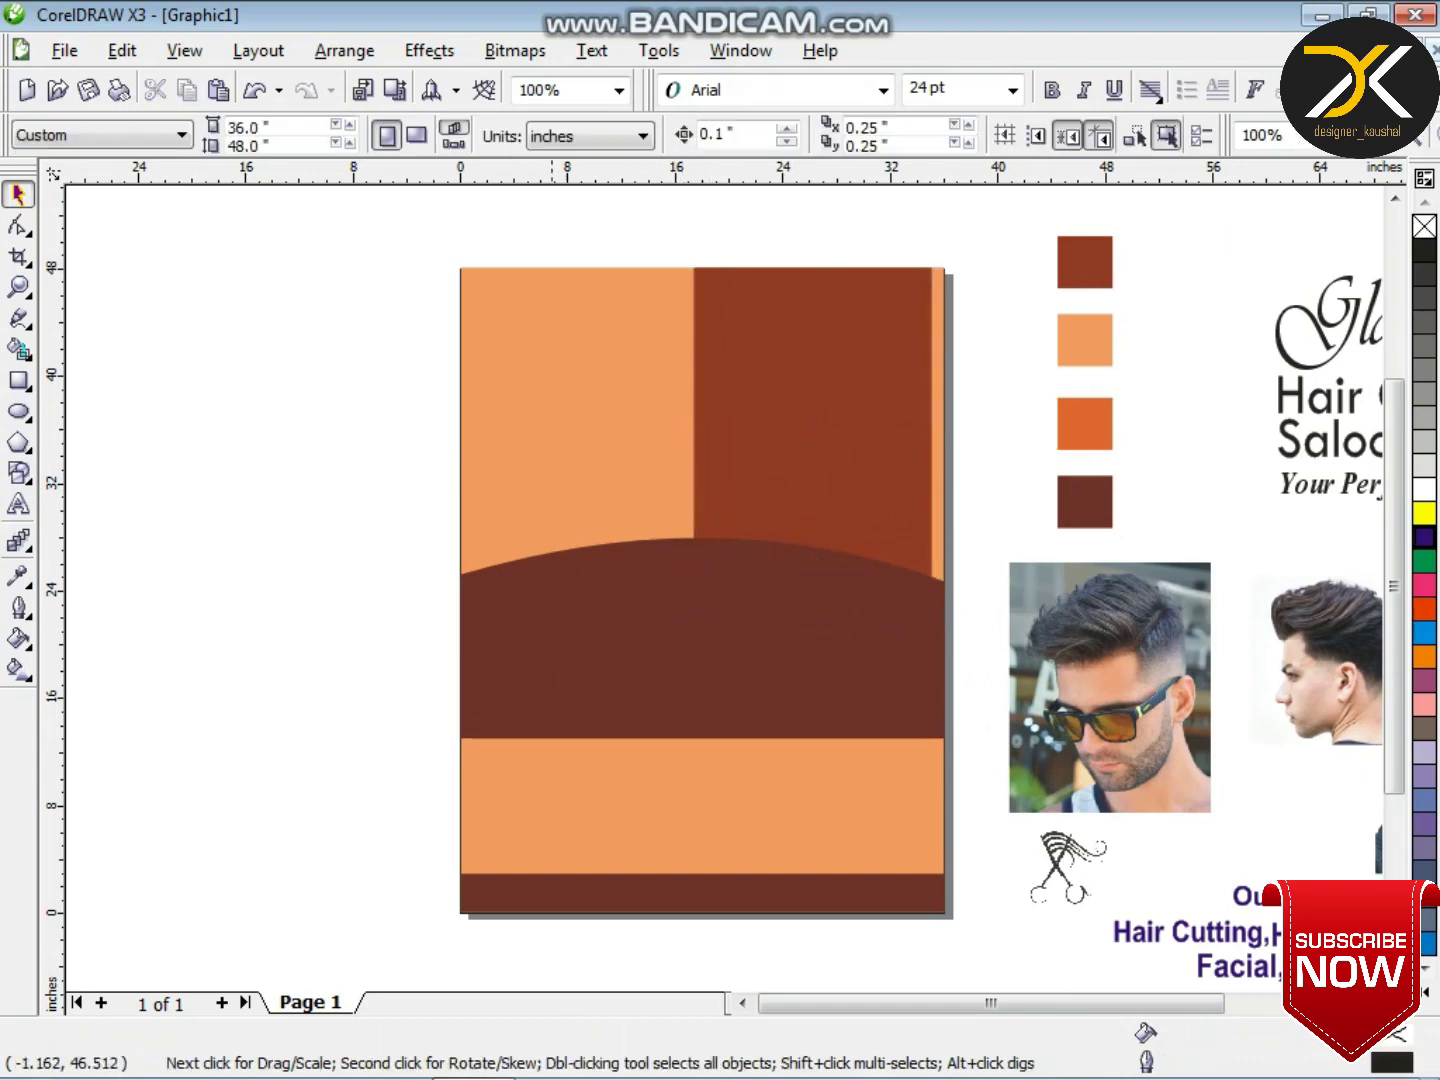
- Place the cut-out portrait in the page's upper left area behind the arch, scaled to about 18 by 24.5 inches
scroll(570, 663, "down", 1)
left_click_drag(1010, 742, 554, 488)
scroll(586, 510, "up", 1)
left_click_drag(612, 546, 761, 756)
key("Left")
key("Left")
key("Left")
key("Left")
key("Right")
key("Right")
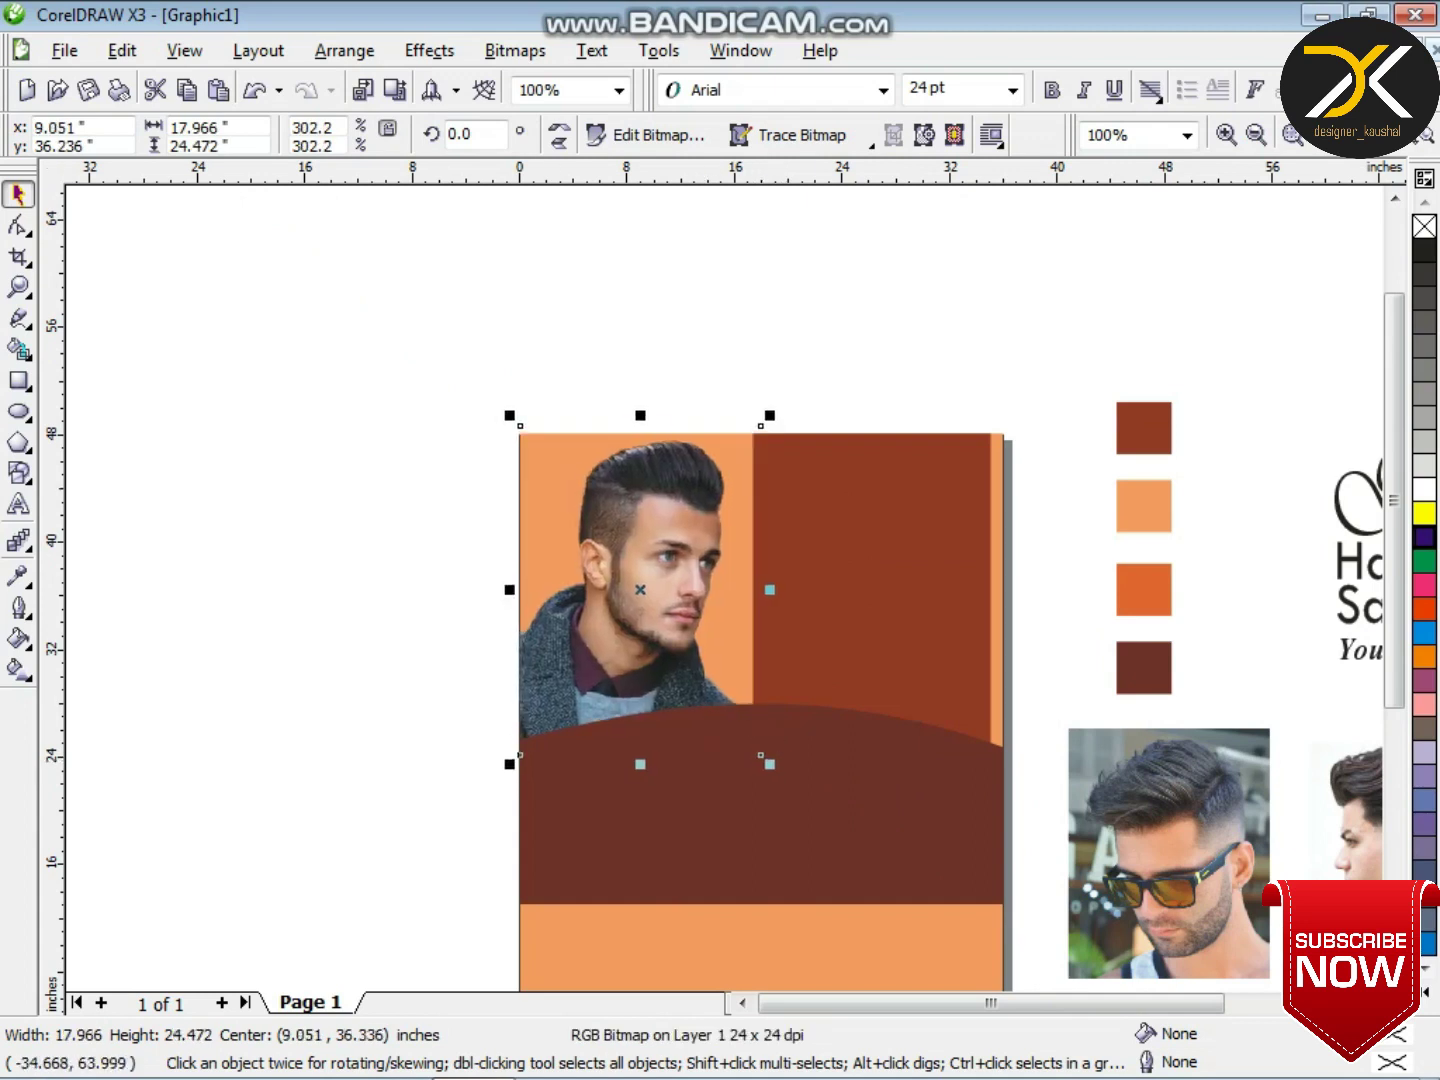
- Crop the portrait's empty upper edge down to just above the hair, inside the page, using the Shape tool
left_click(18, 226)
scroll(664, 420, "up", 3)
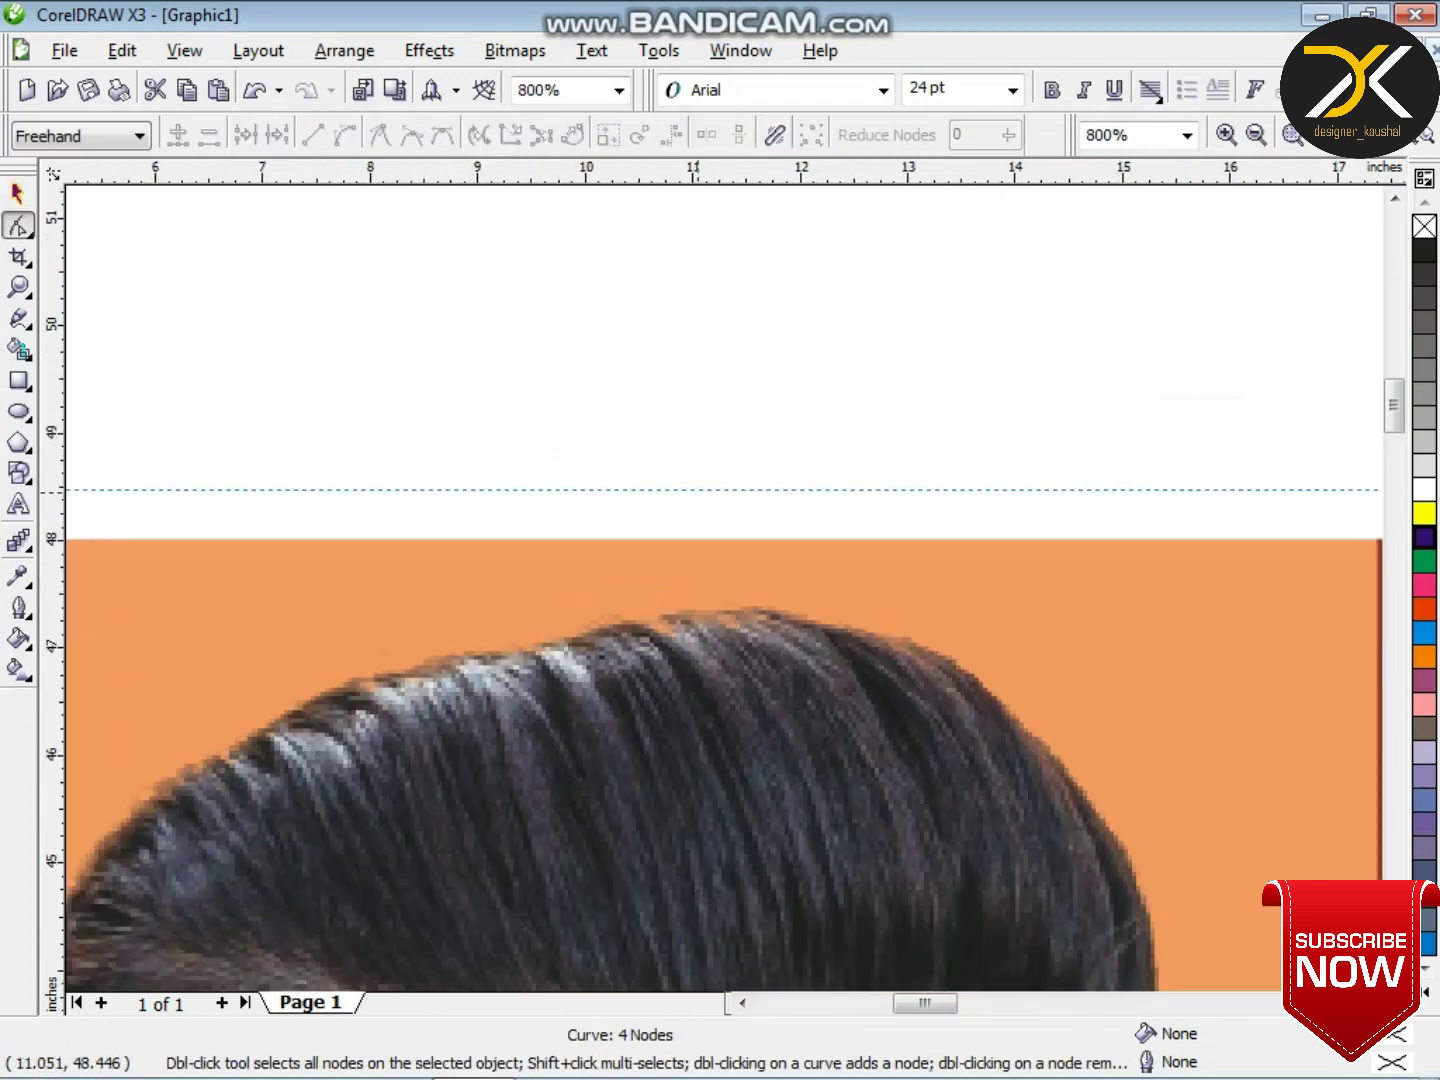
left_click_drag(699, 490, 709, 604)
left_click(17, 194)
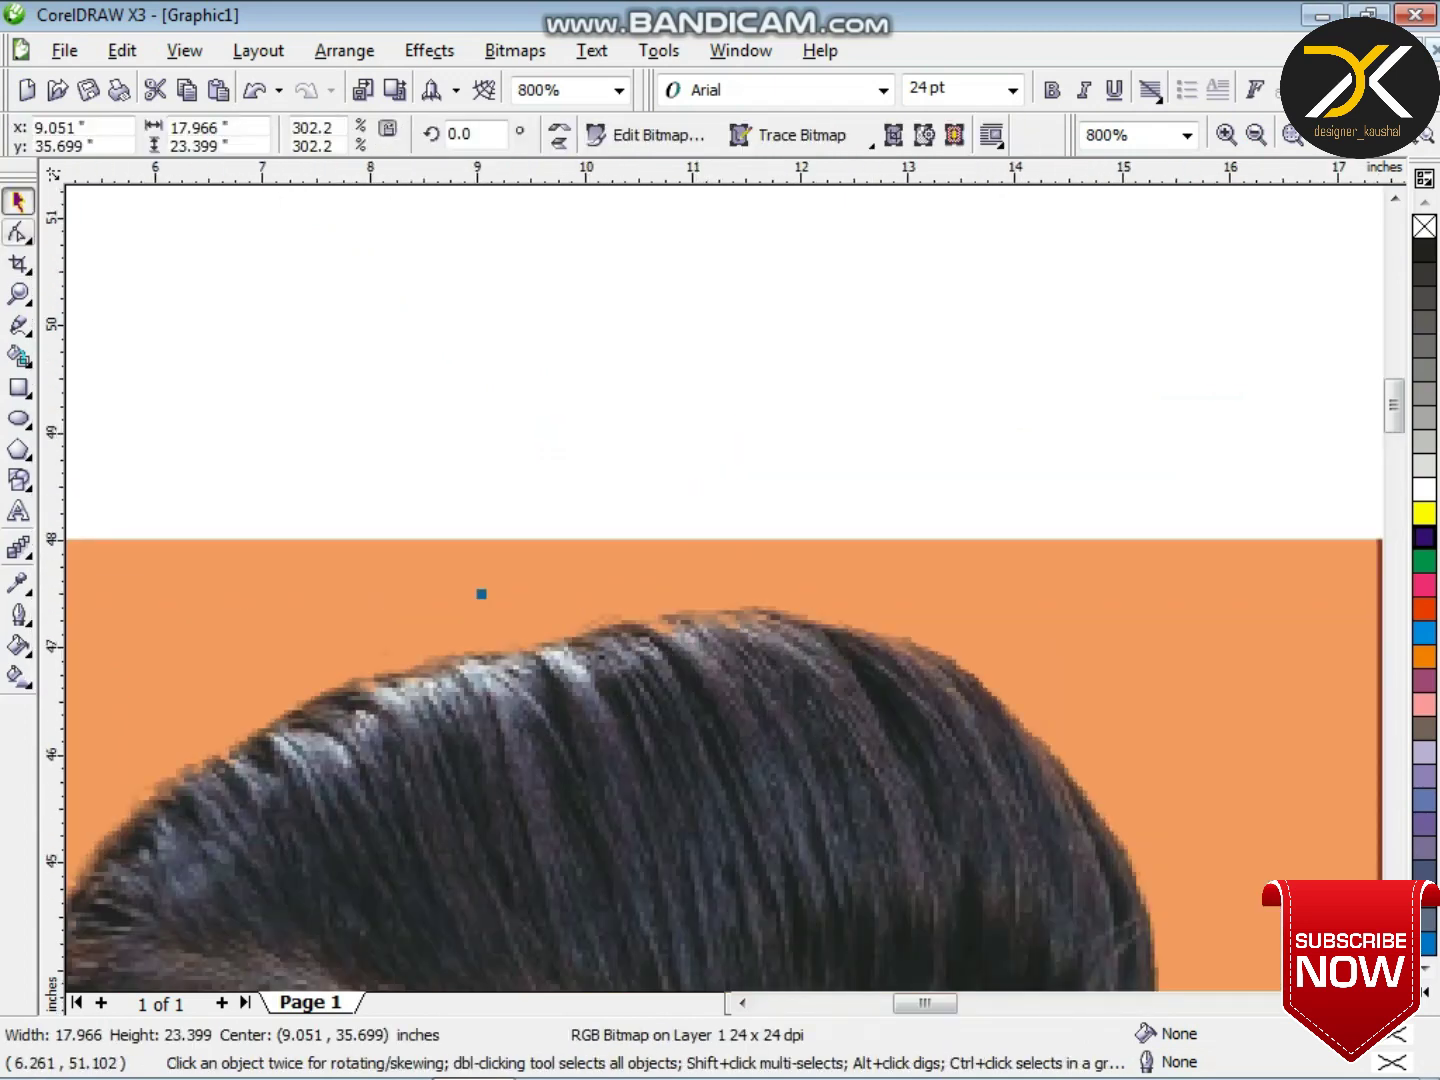
left_click(457, 325)
scroll(703, 596, "down", 3)
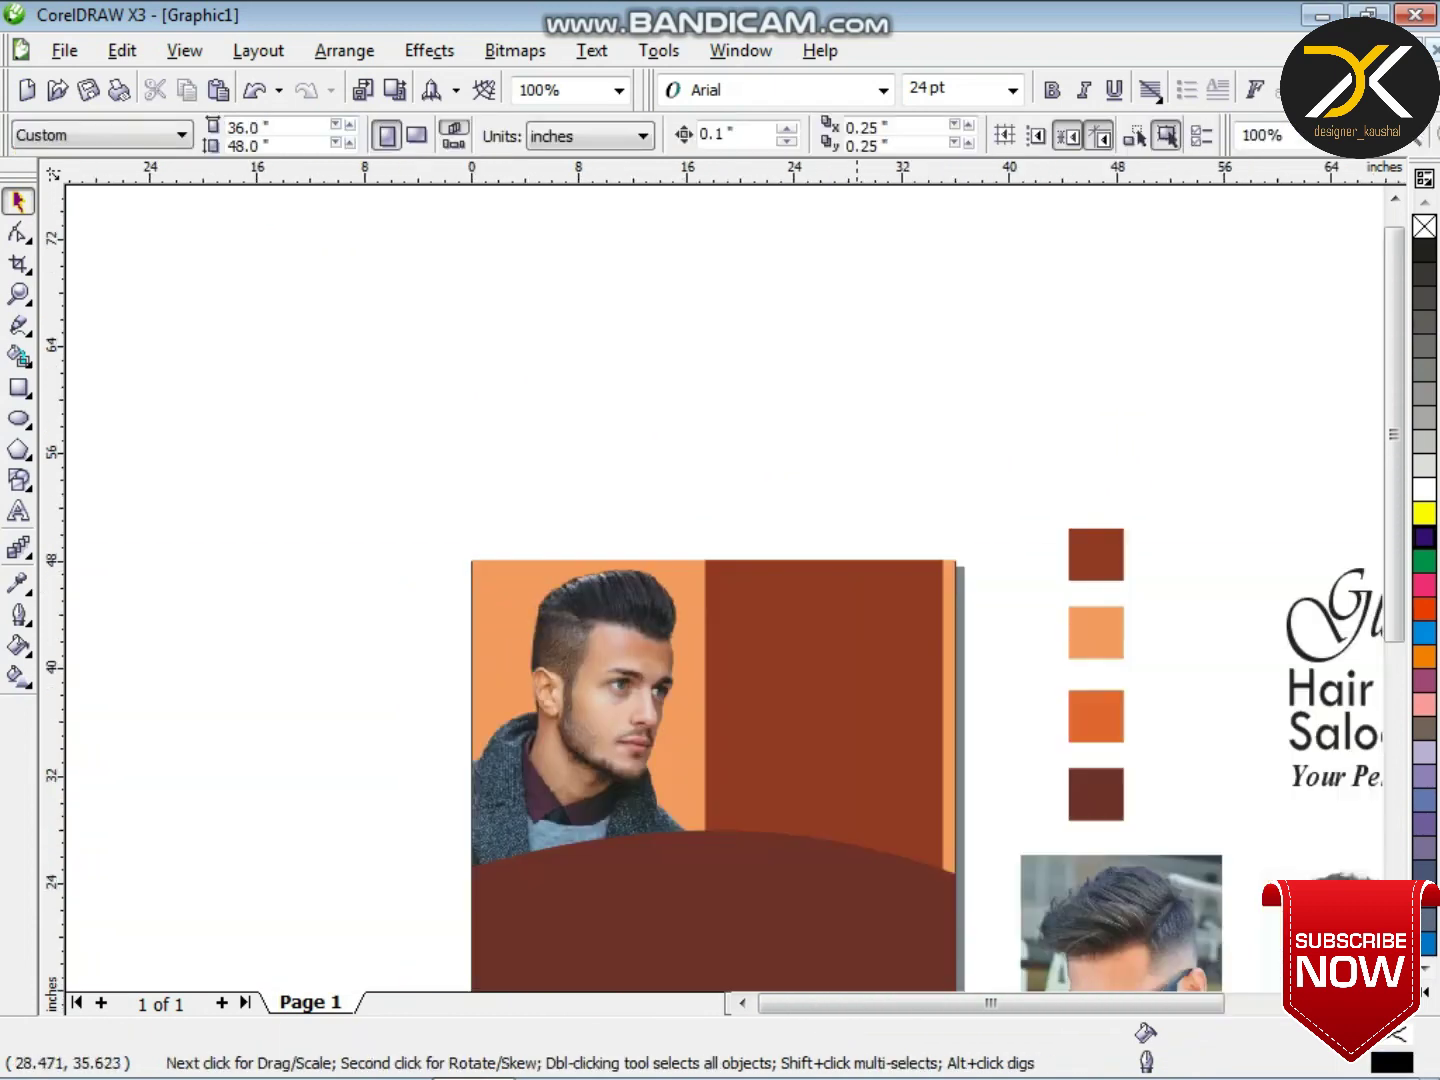
- Colour the "Glamour", "Hair Cutting", "Saloon" and "Your Perfect cut..." texts white and move them onto the reddish brown rectangle
scroll(852, 726, "down", 1)
scroll(849, 562, "up", 1)
left_click_drag(861, 344, 1277, 757)
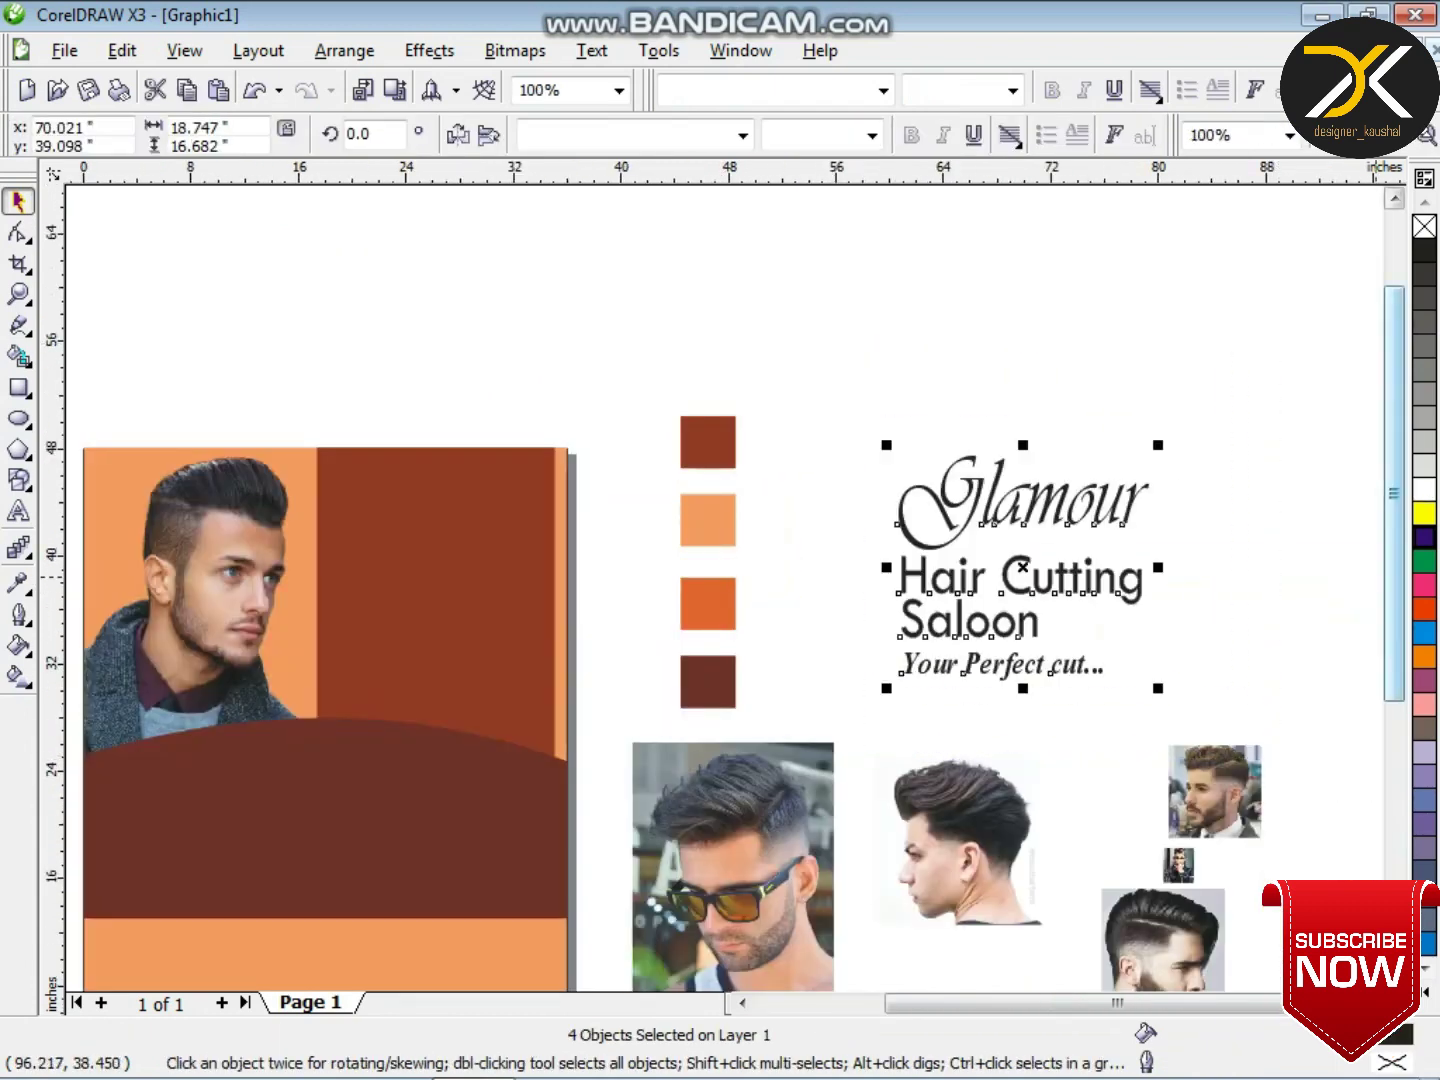
left_click(1423, 489)
left_click_drag(1008, 512, 1008, 512)
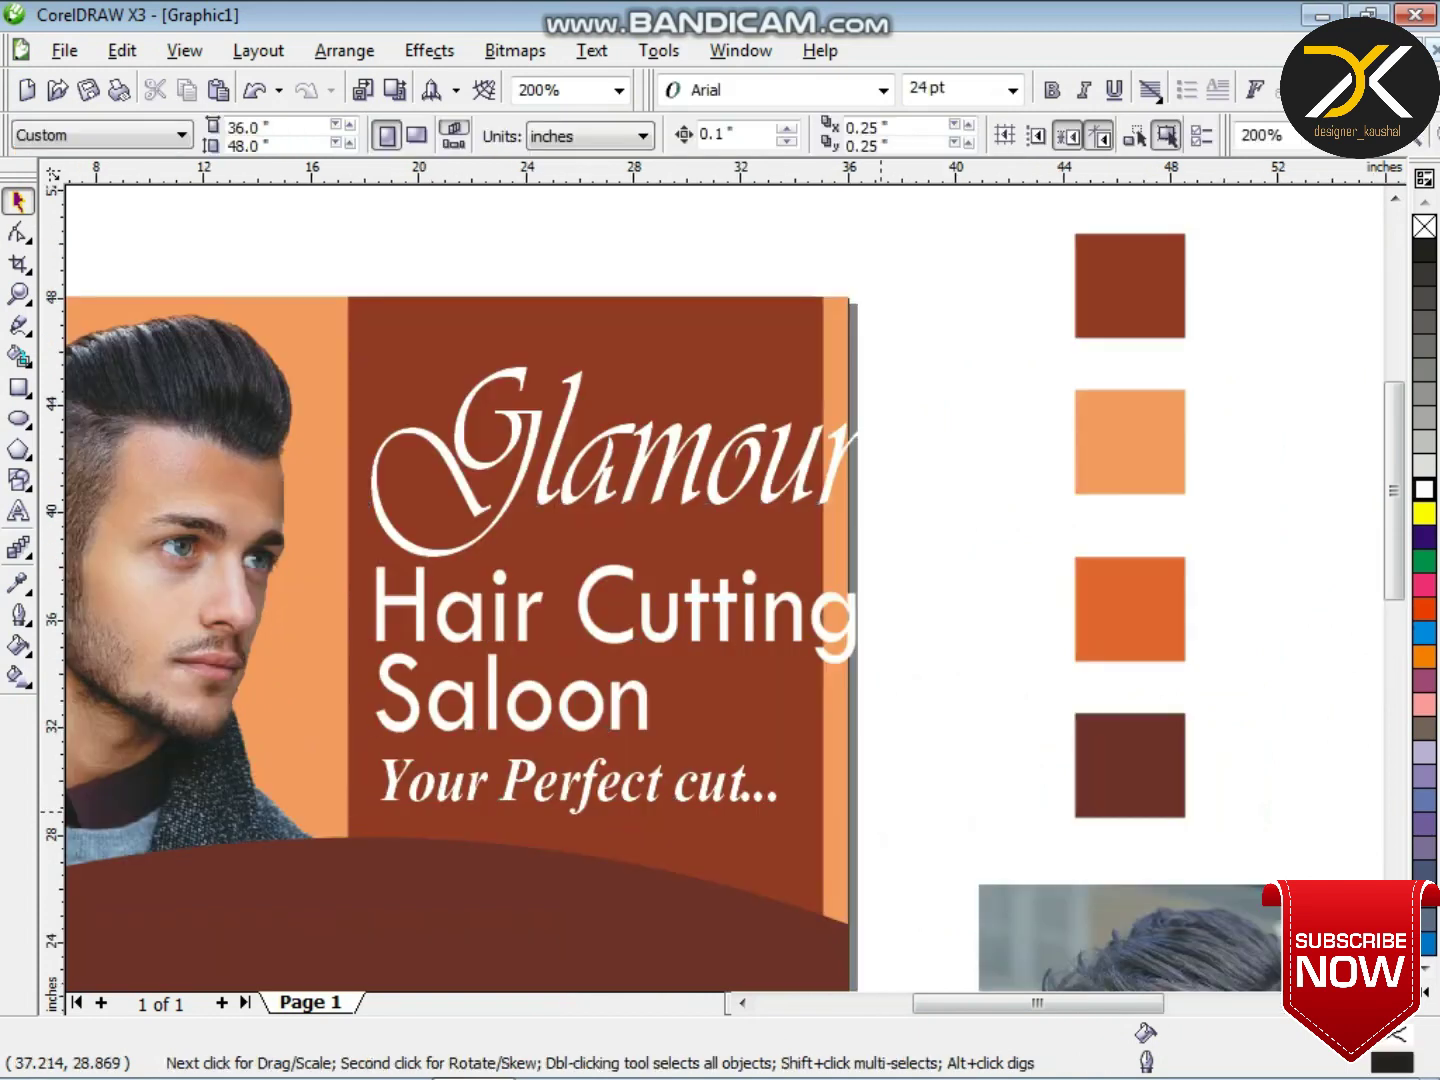
- Scale "Glamour" down to about 16.6 inches wide and shrink the "Hair Cutting" and "Saloon" lines to fit inside the rectangle
left_click_drag(952, 374, 323, 862)
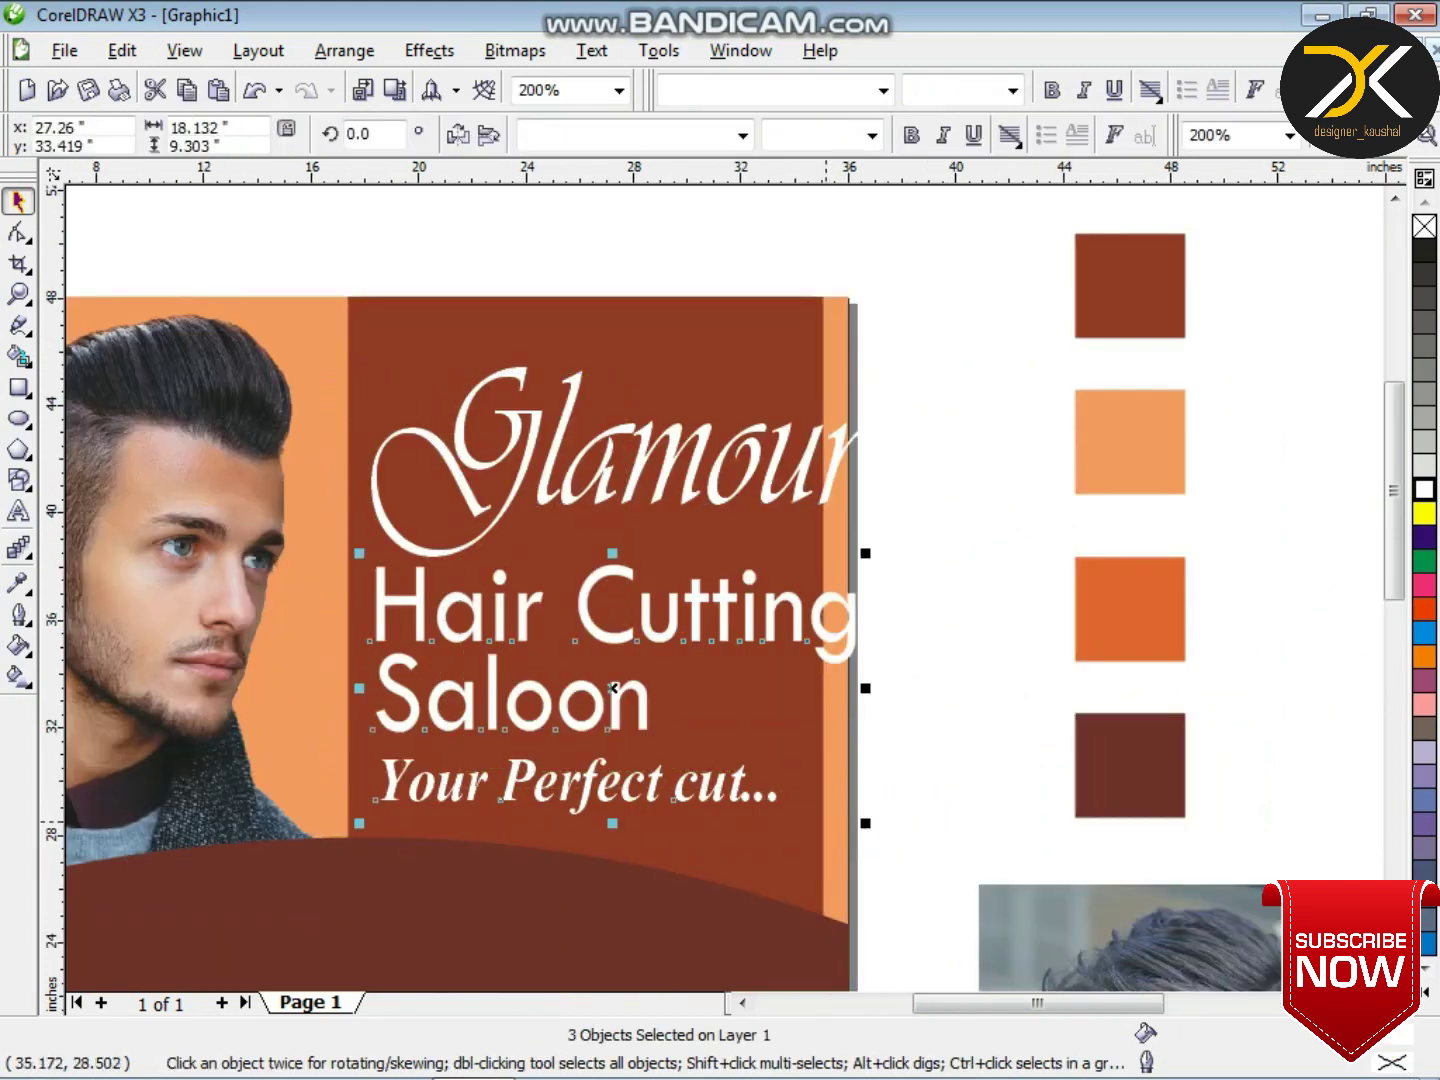
left_click(875, 827)
left_click(797, 462)
left_click(803, 471)
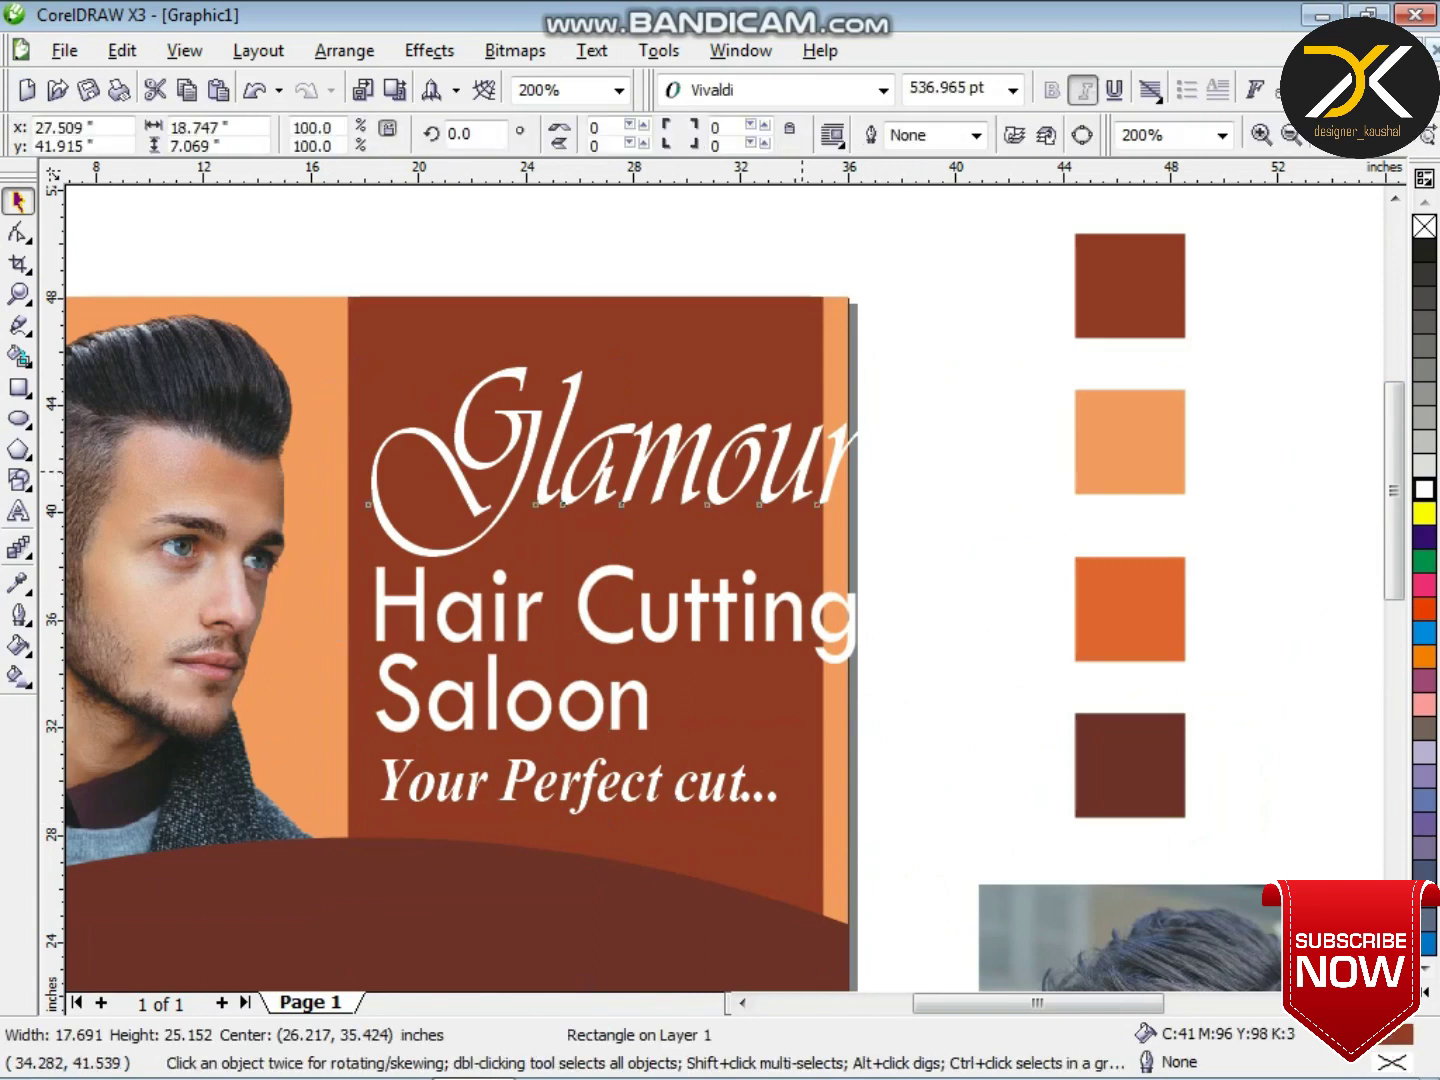
left_click_drag(877, 354, 816, 324)
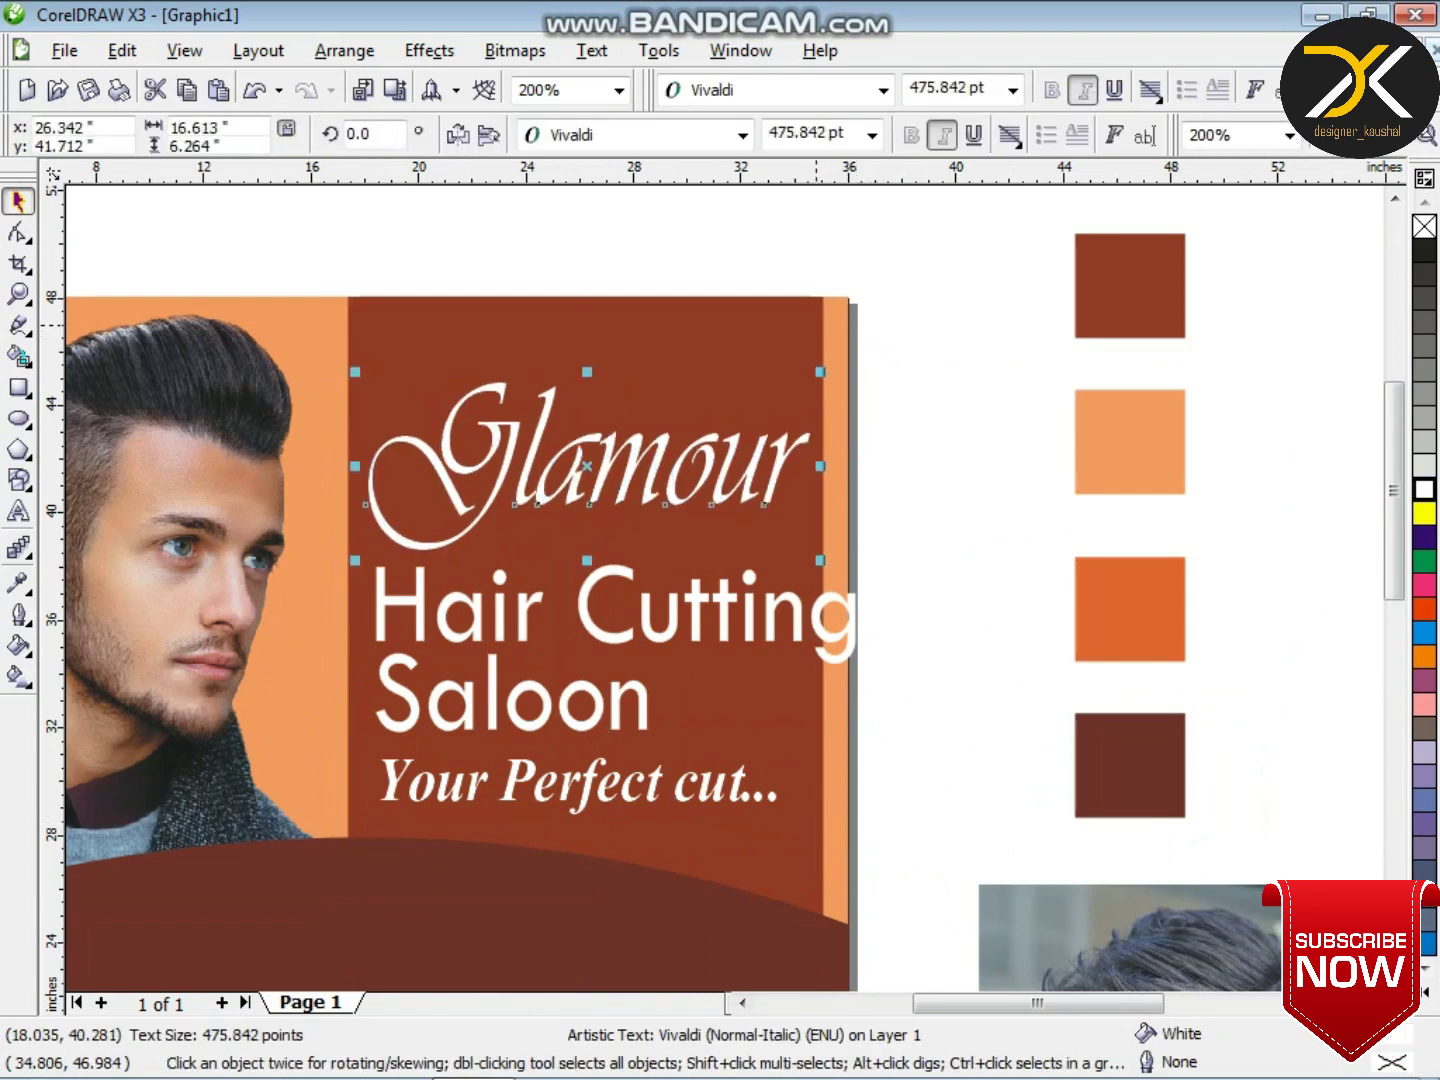
left_click_drag(922, 526, 350, 758)
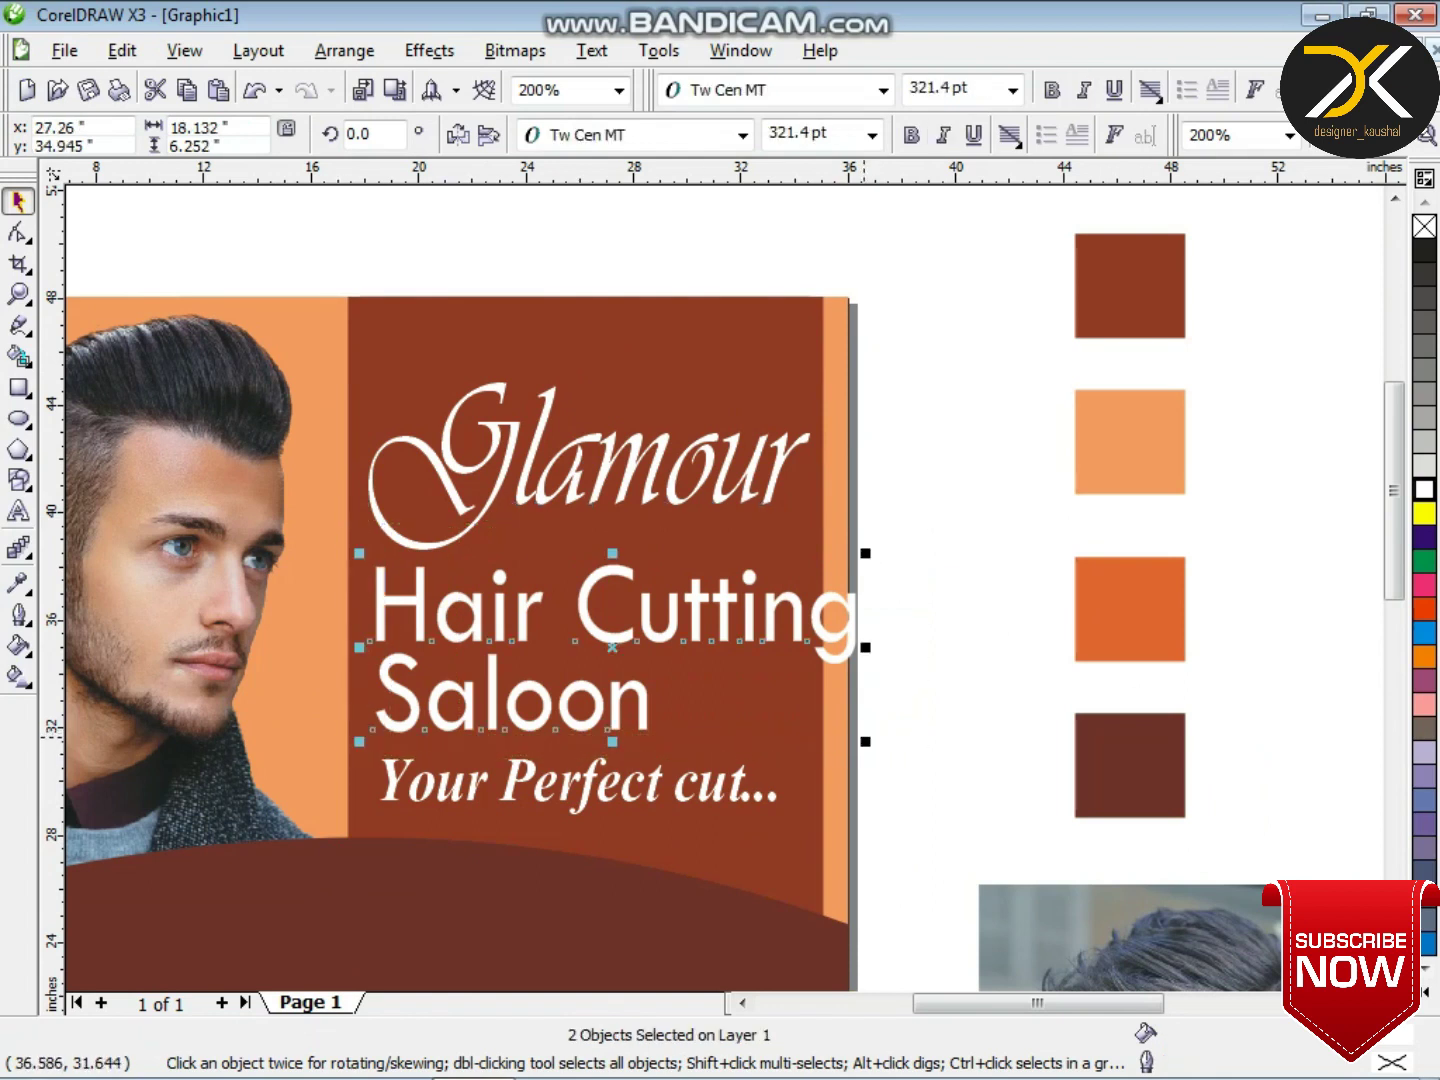
left_click_drag(864, 739, 806, 755)
- Shrink the "Your Perfect cut..." tagline to about 136 pt directly below "Saloon" and colour it golden yellow
left_click(709, 800)
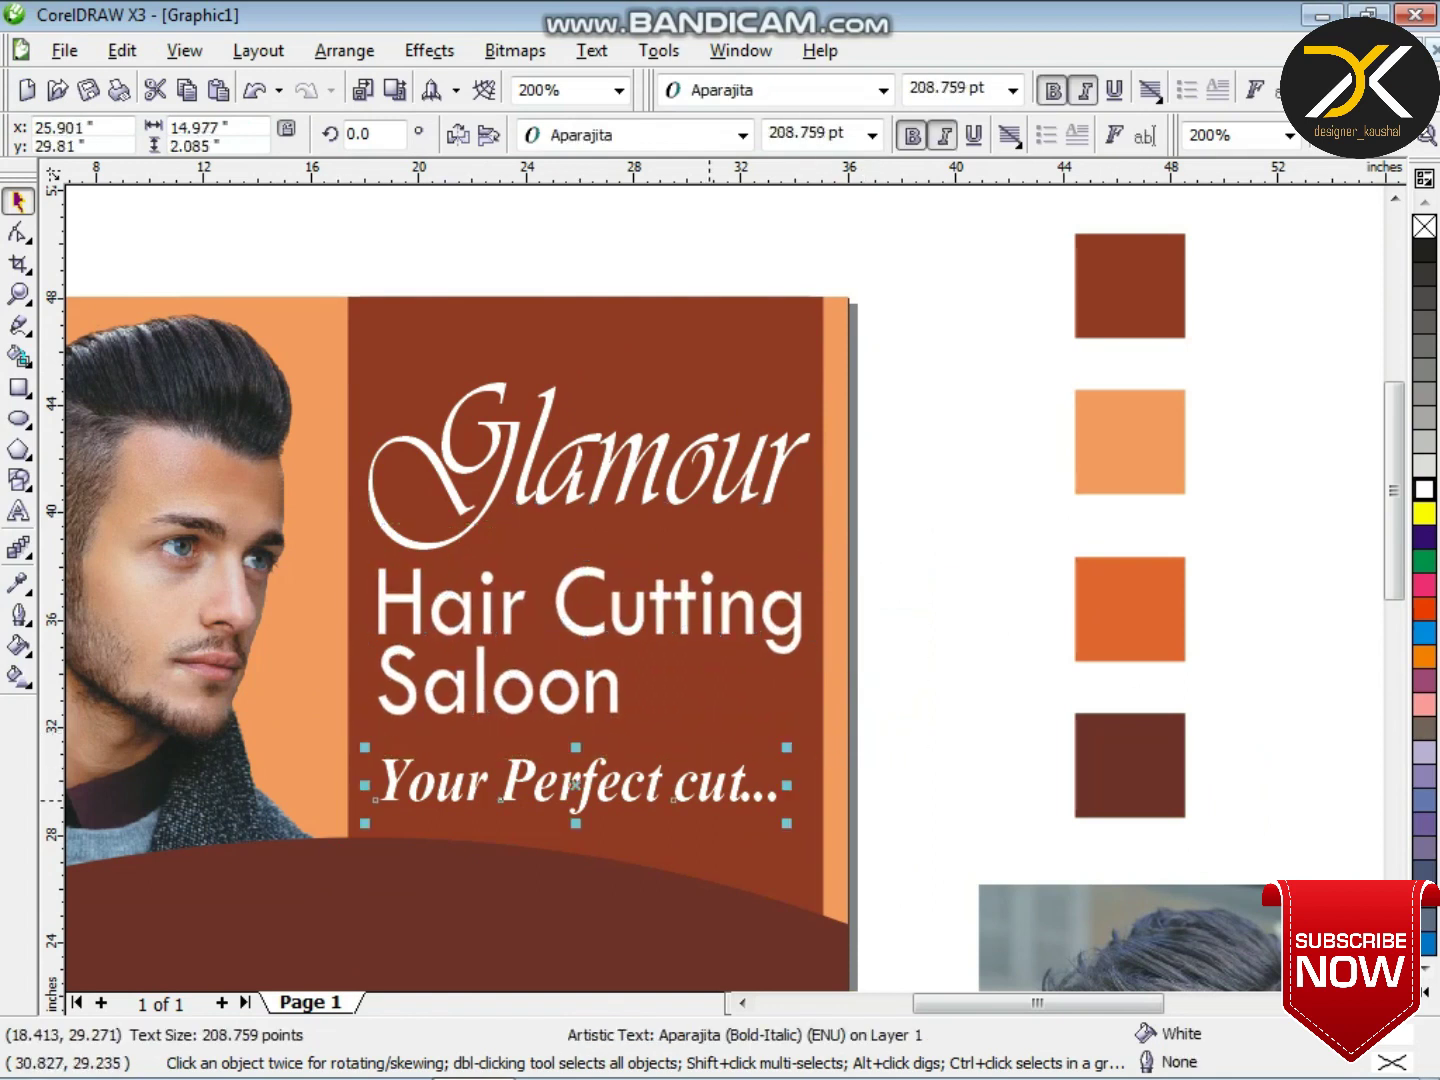
left_click_drag(573, 746, 573, 706)
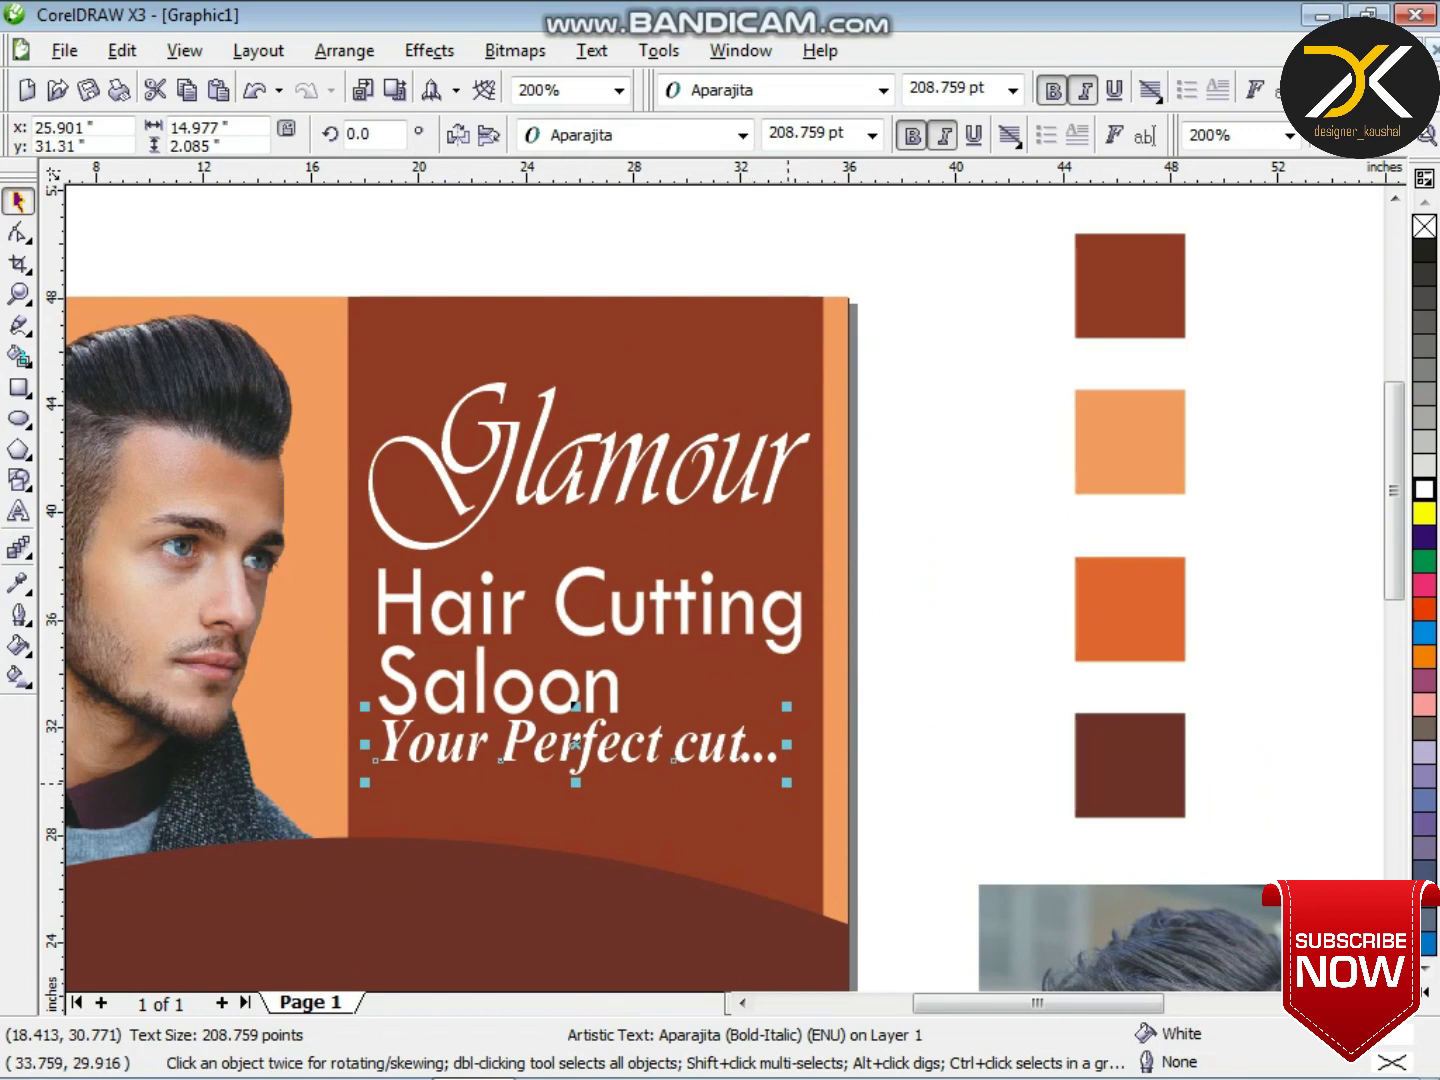
left_click_drag(787, 782, 650, 768)
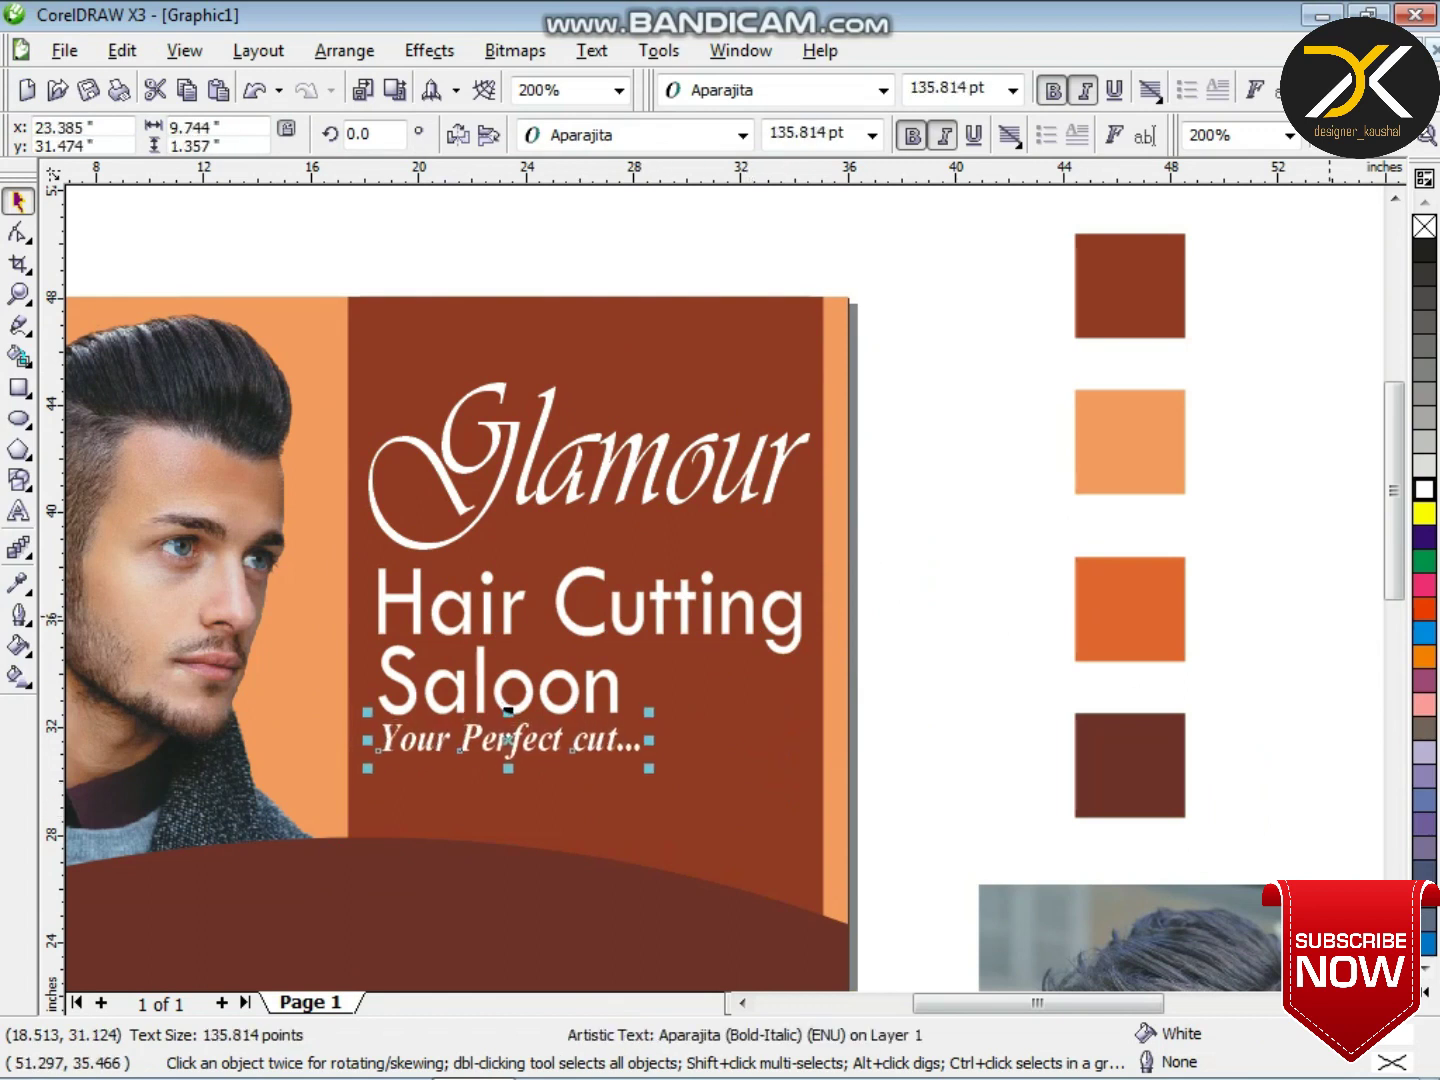
key("Down")
left_click(1424, 991)
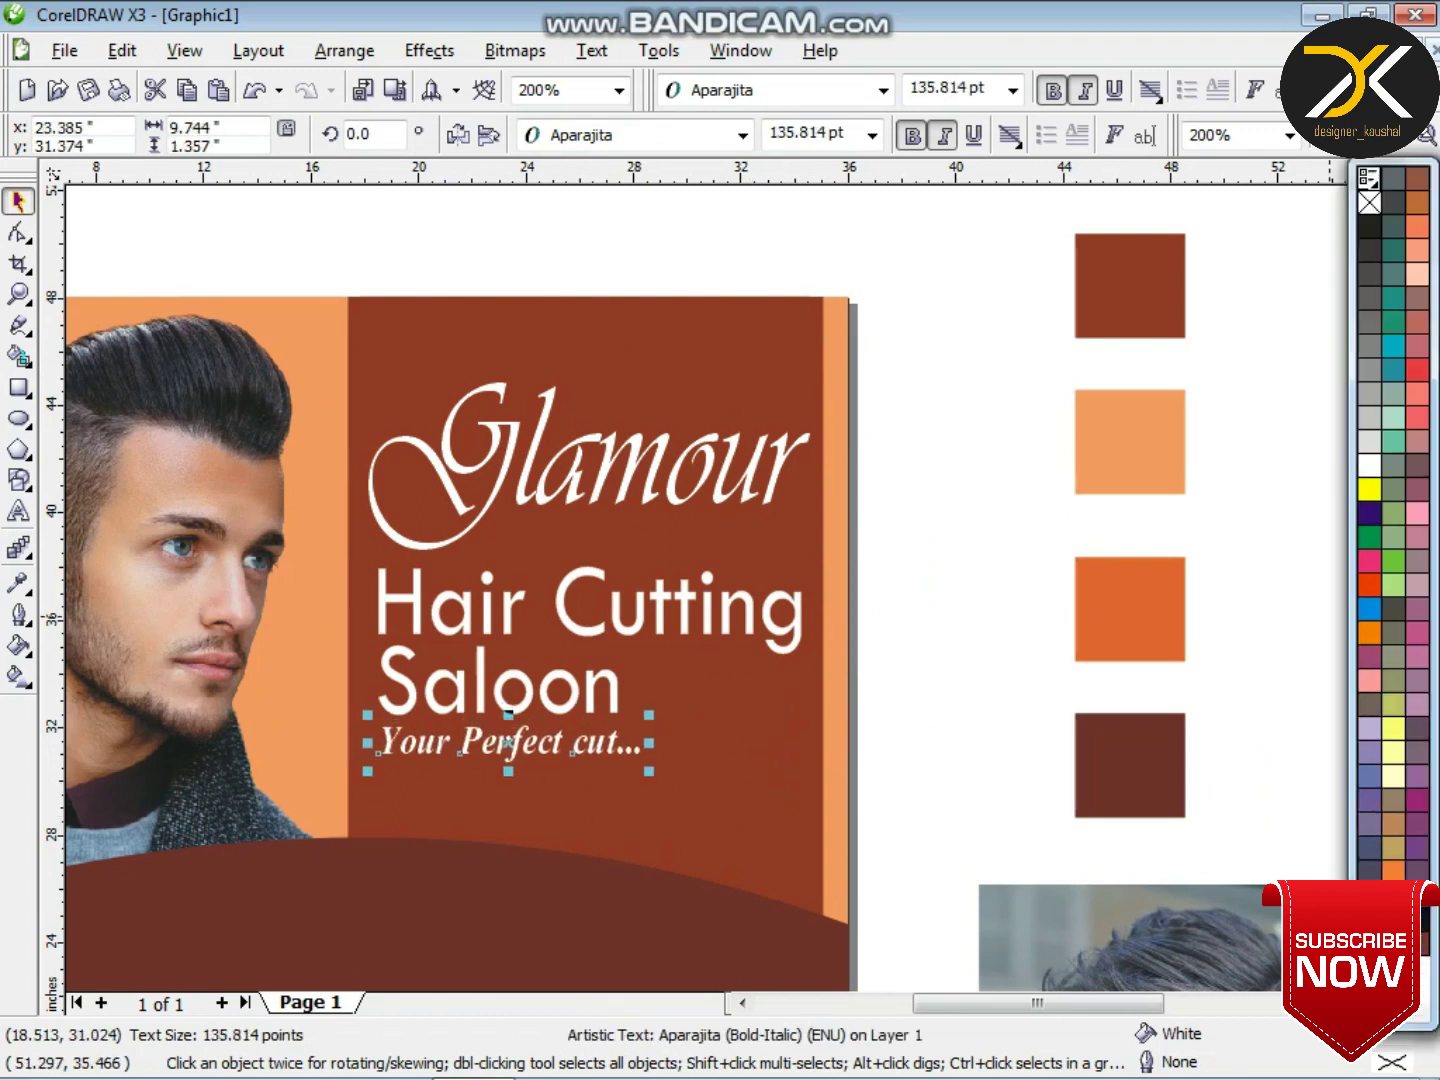
left_click(1370, 464)
- Nudge the four text lines slightly left and stretch them downward to about 15.1 inches in total height
left_click_drag(981, 317, 305, 842)
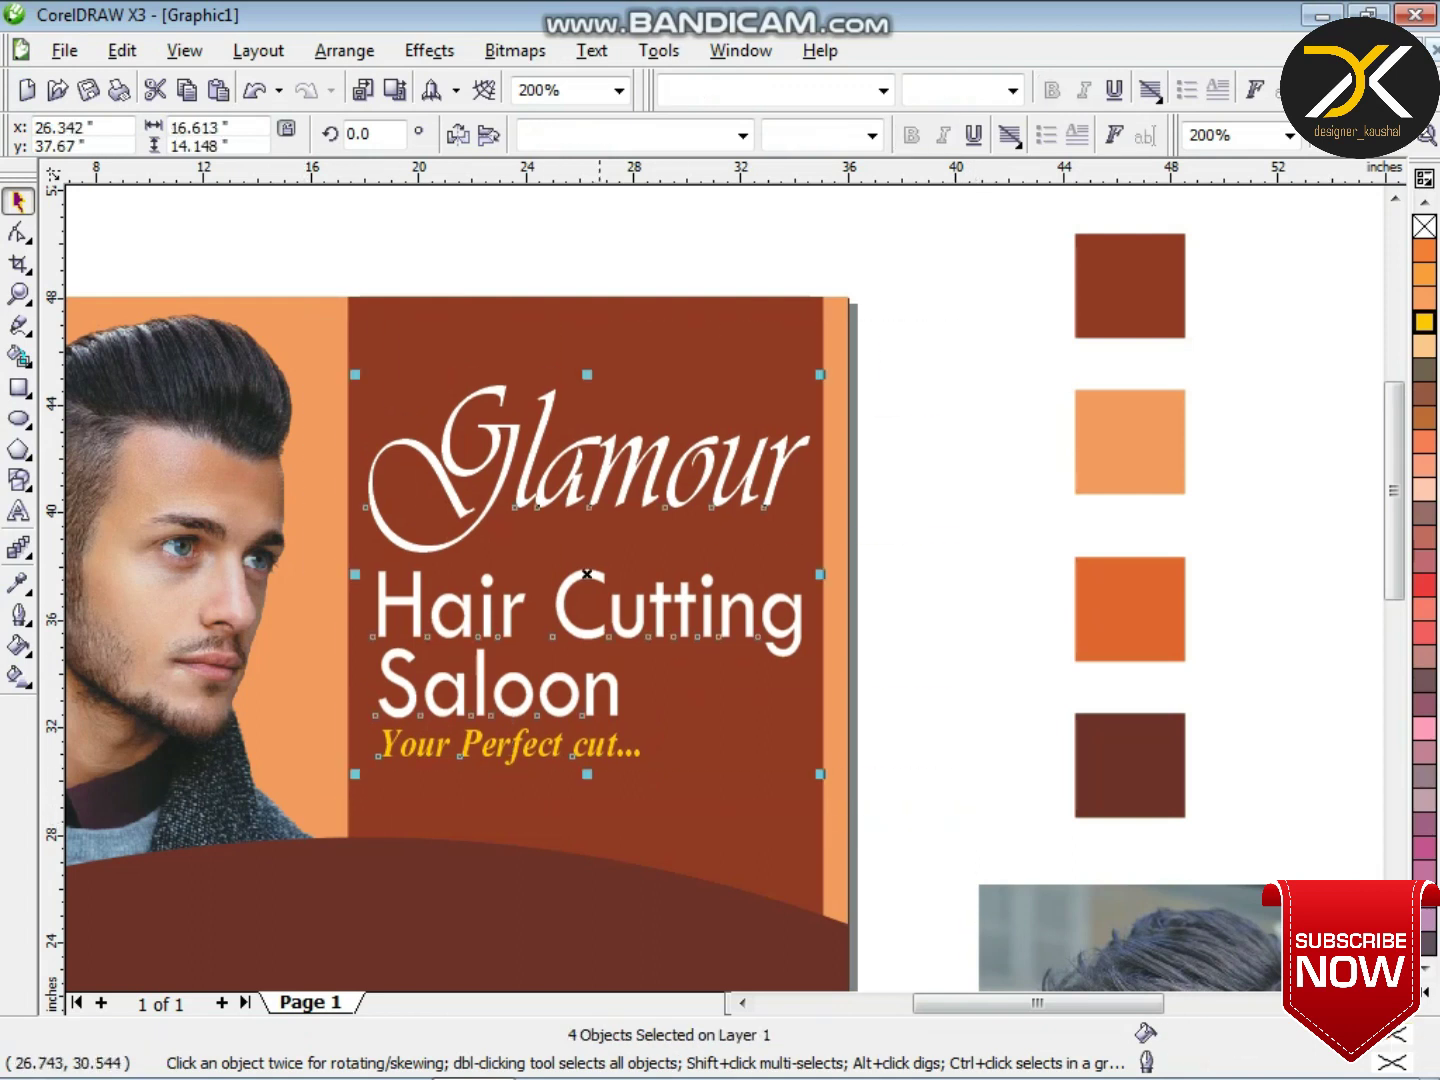
key("Left")
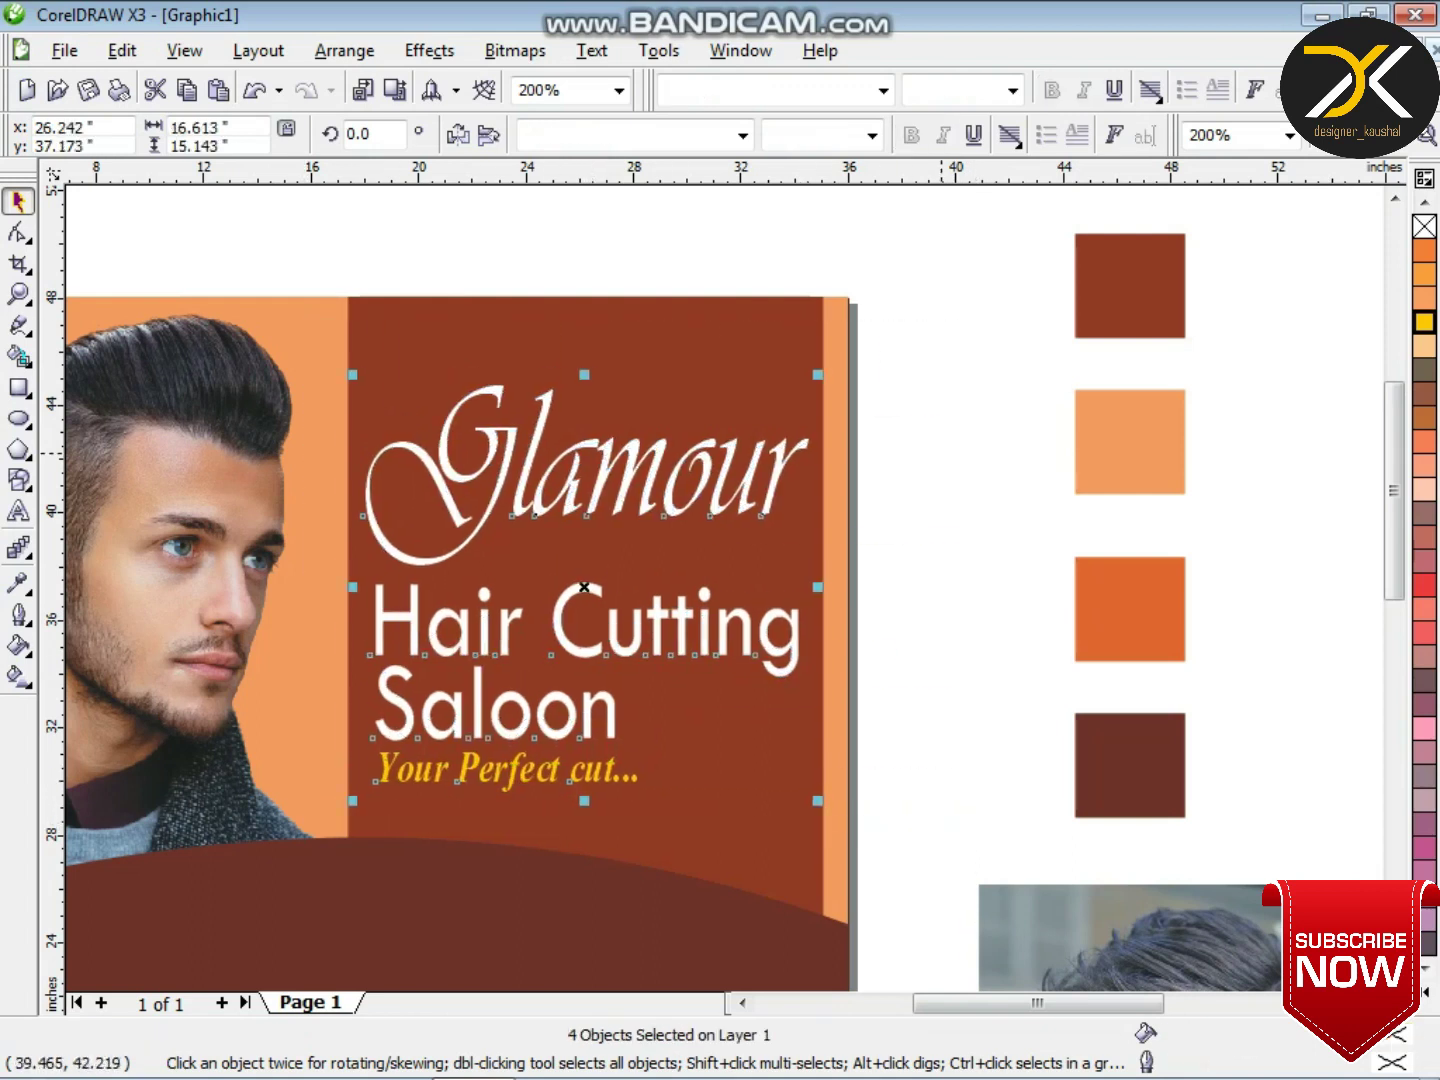
left_click(941, 453)
- Draw an ellipse about 8.6 by 9 inches over the left part of the arch's upper edge and fill it white
scroll(928, 506, "down", 2)
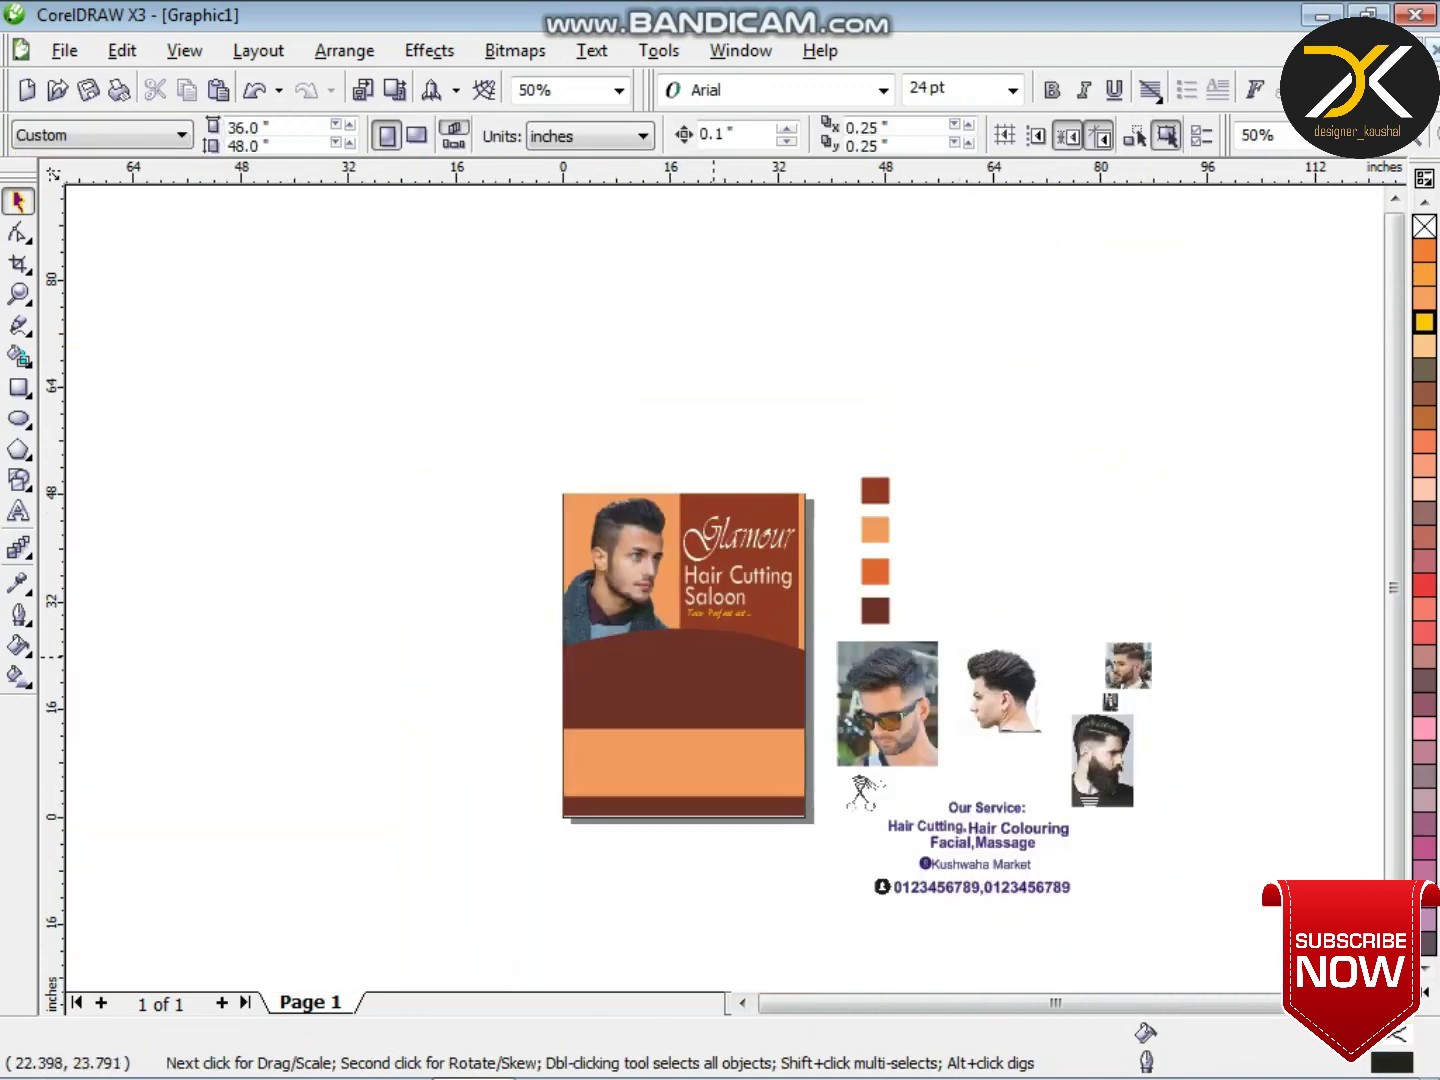
scroll(703, 724, "up", 1)
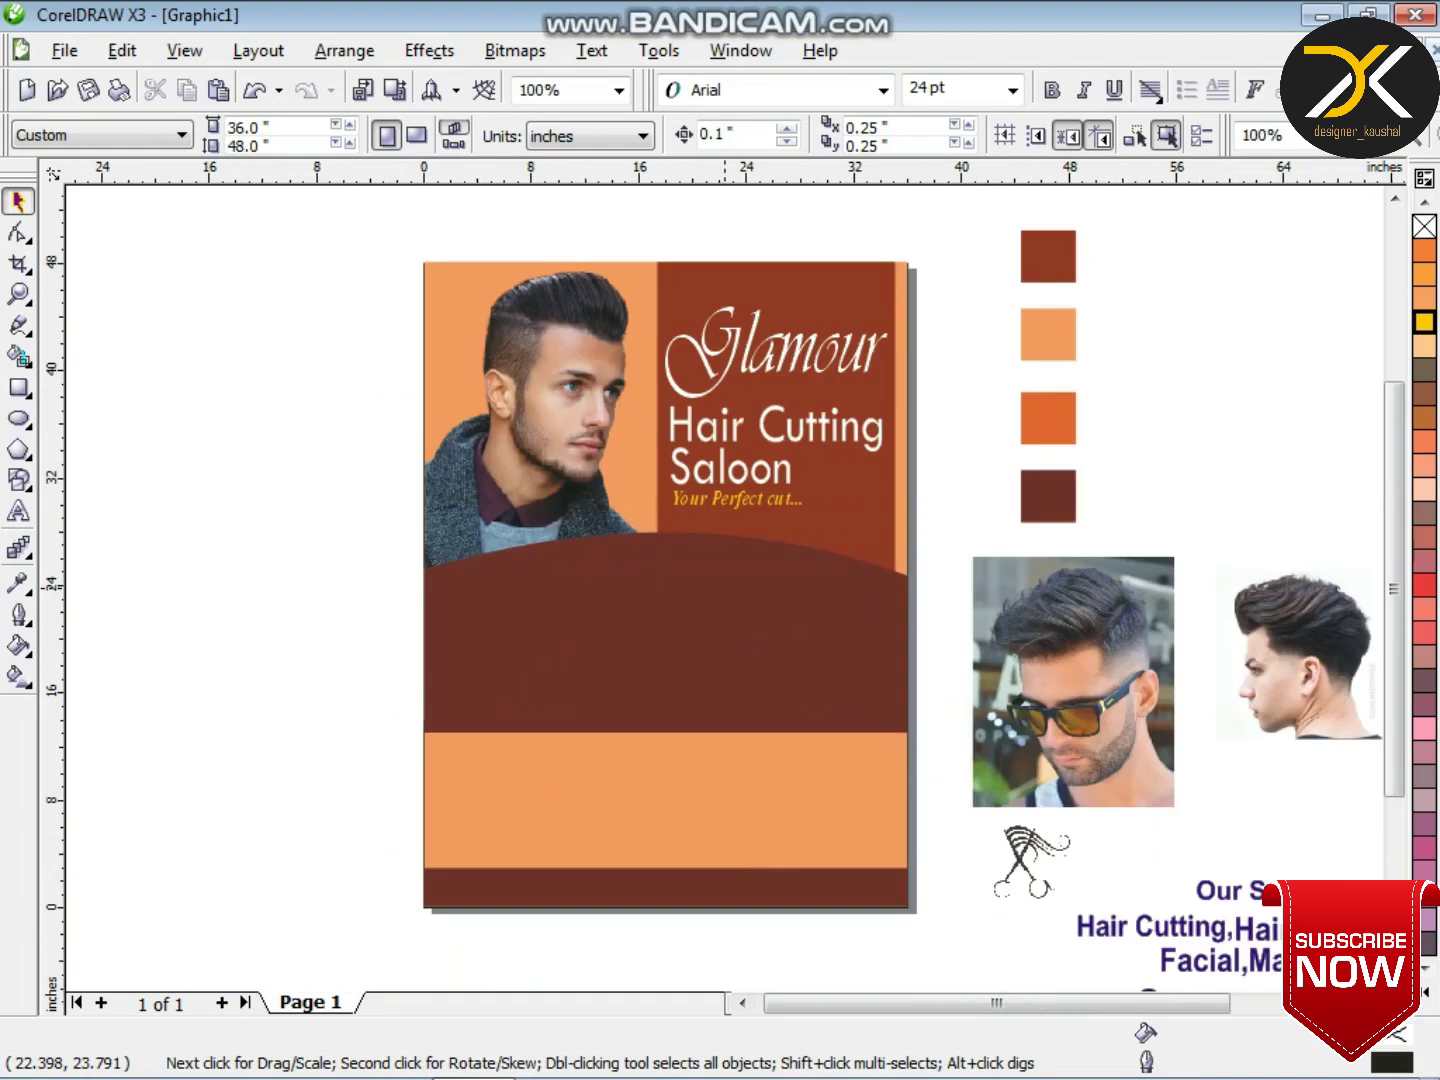
scroll(591, 618, "up", 1)
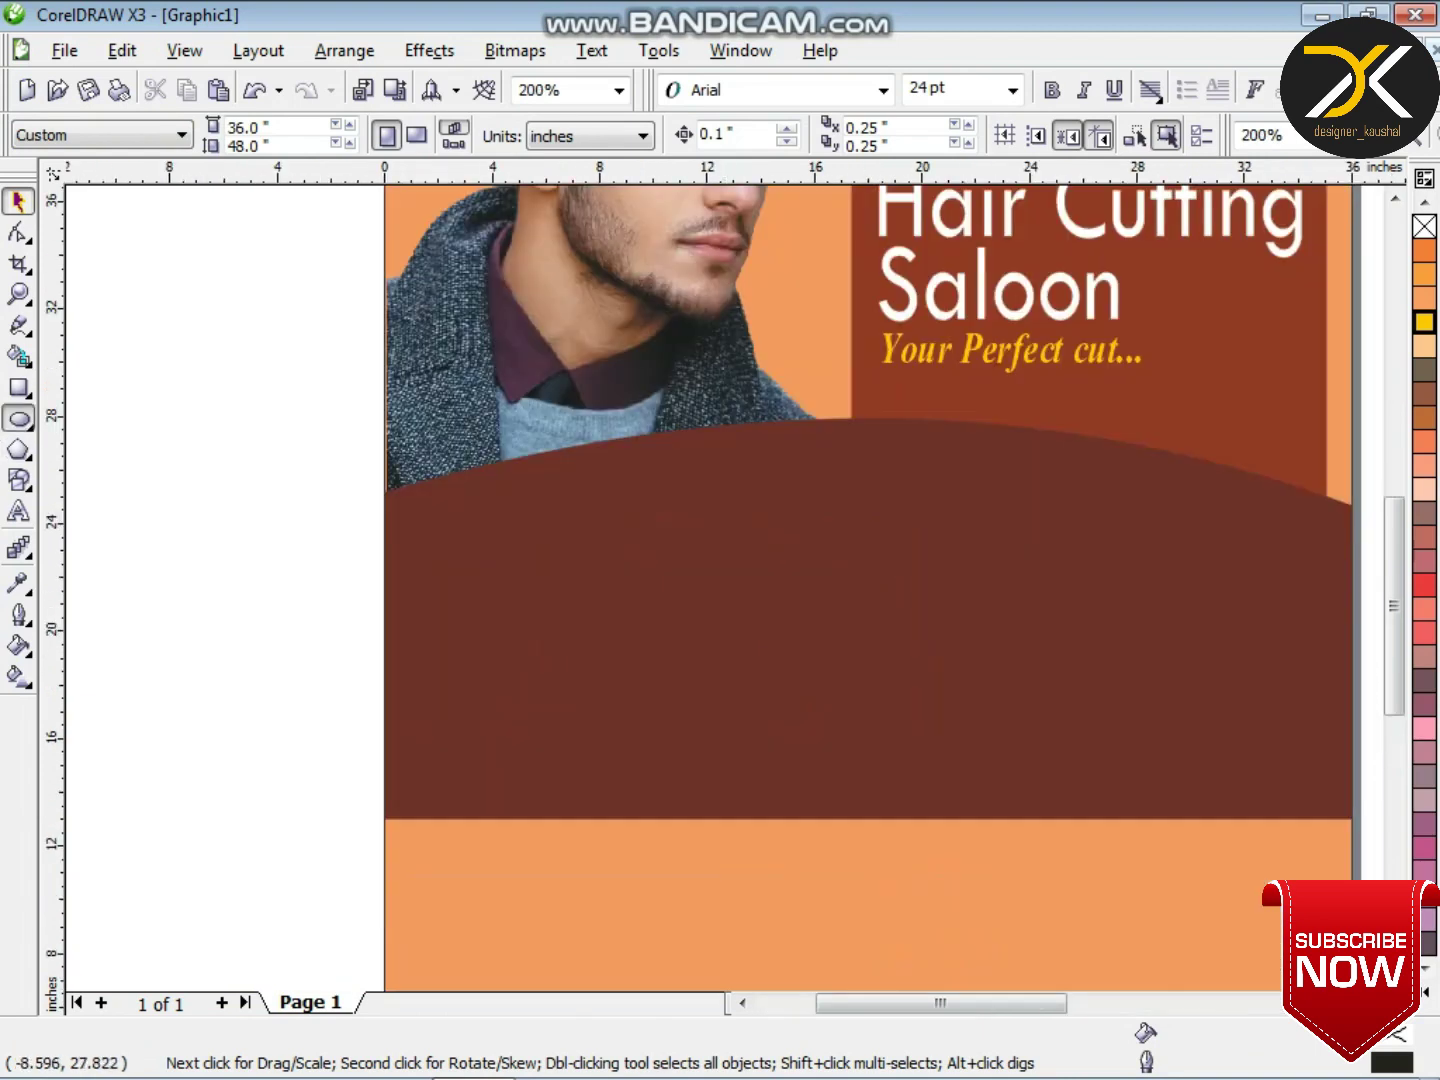
left_click_drag(558, 420, 743, 673)
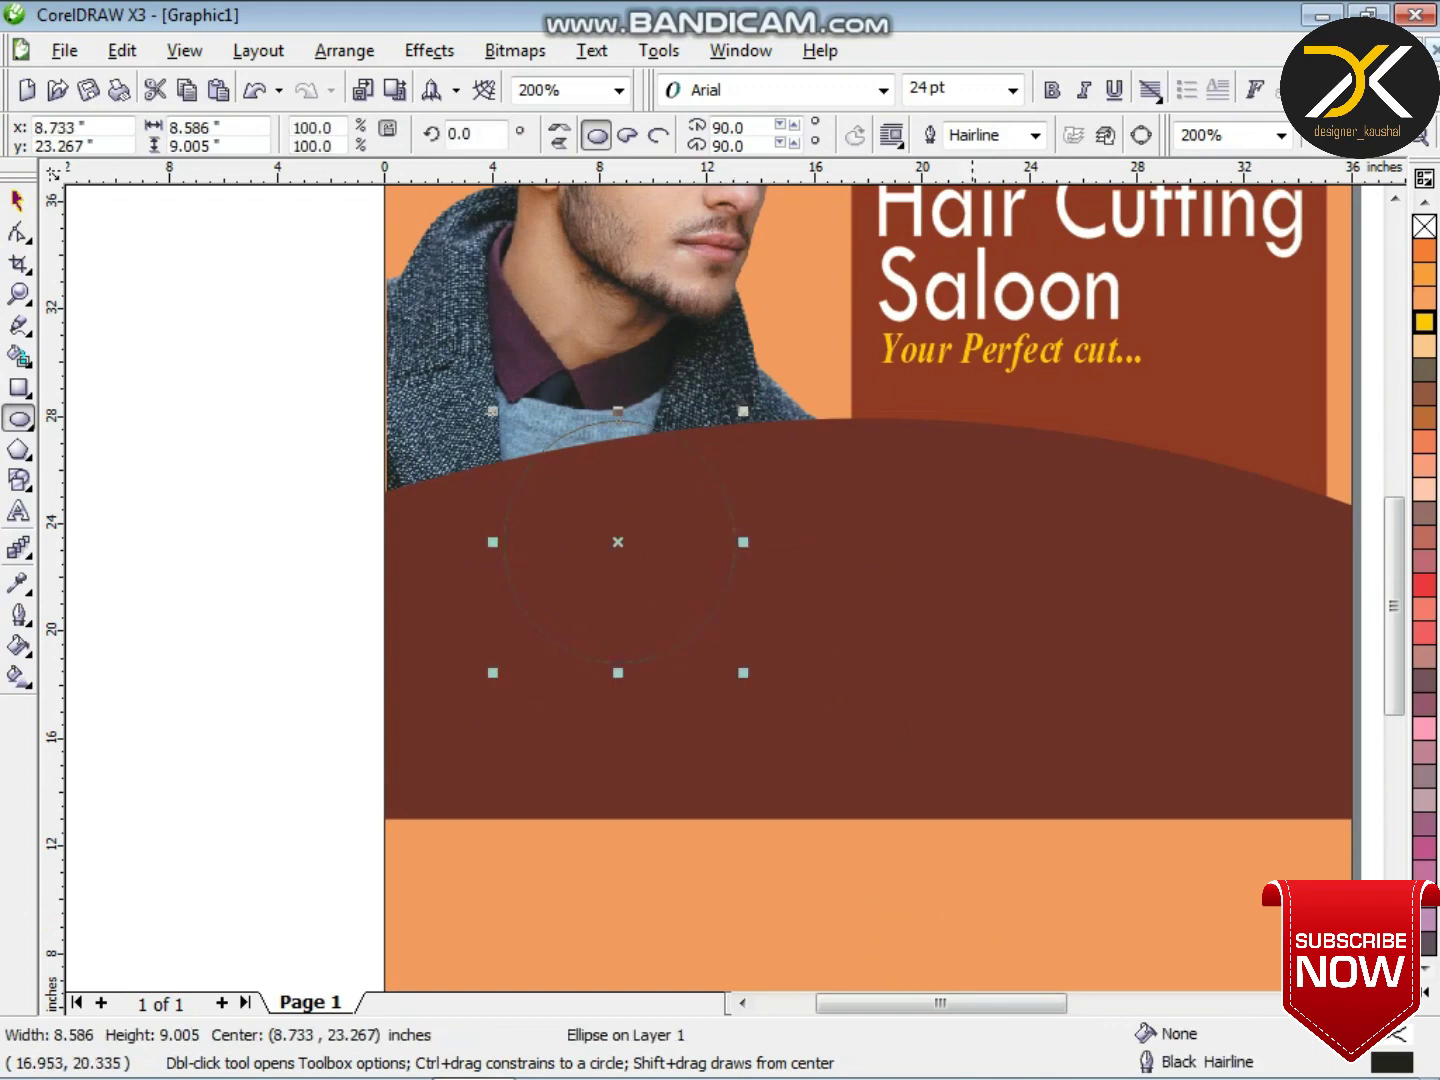
left_click(1424, 991)
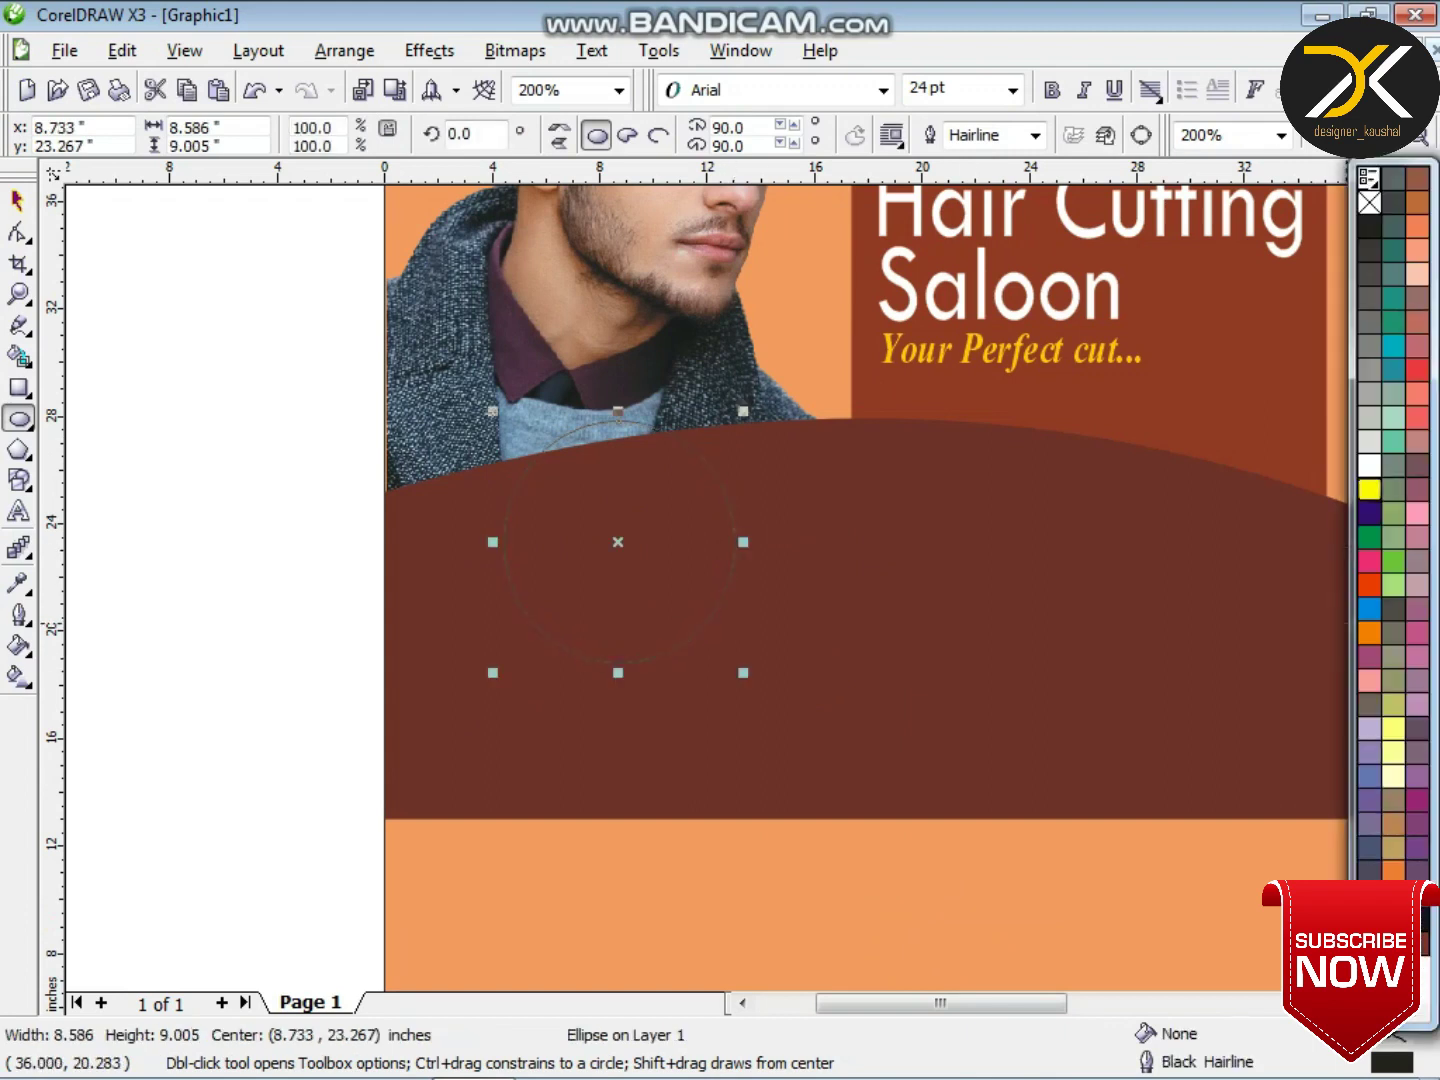
left_click(1369, 465)
- Set the white ellipse's outline width to 20 points
key("F12")
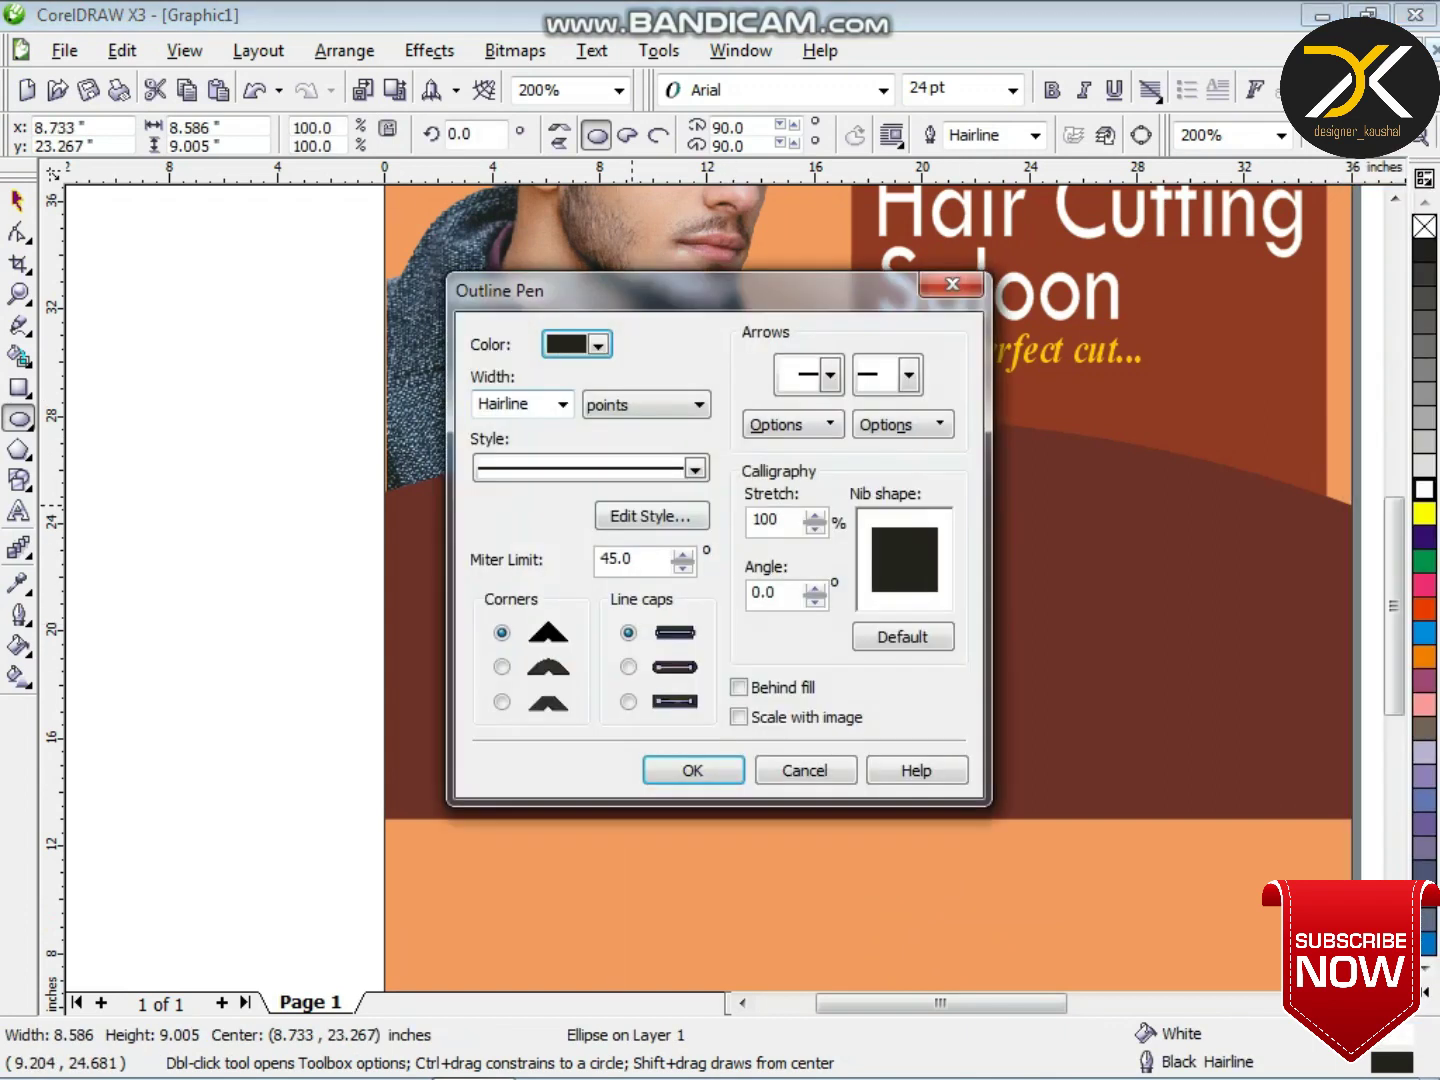
type("20")
key("Return")
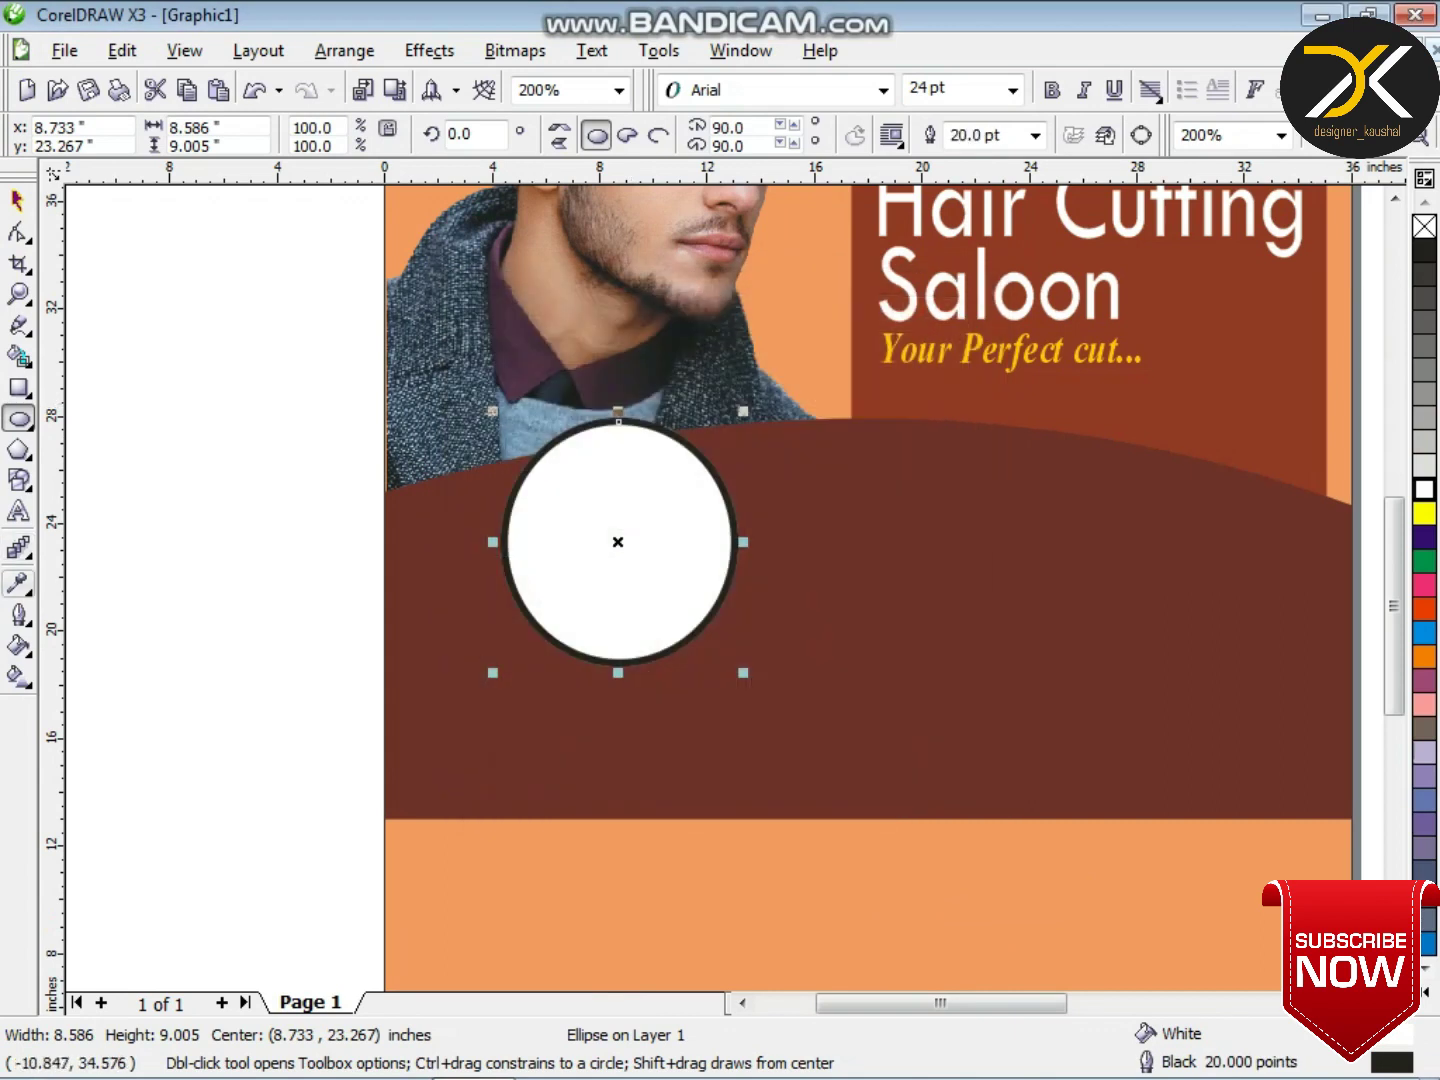
- Sample the third, bright orange swatch beside the page and apply it to the white ellipse's outline
left_click(18, 583)
key("F3")
left_click(1200, 419)
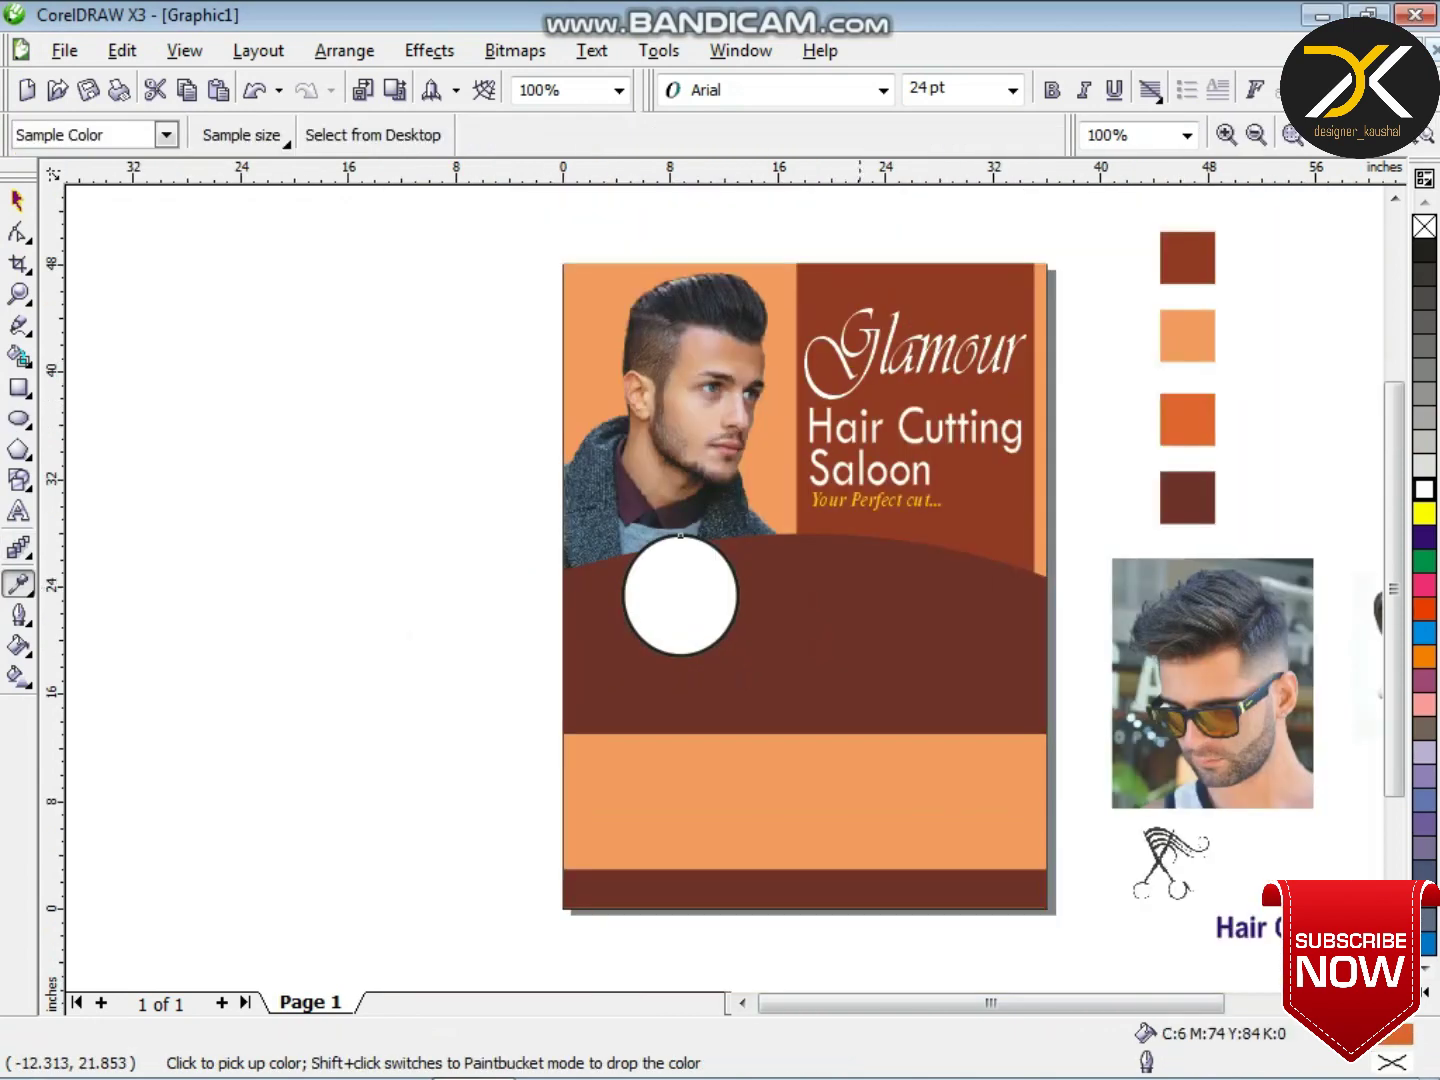
scroll(695, 532, "up", 3)
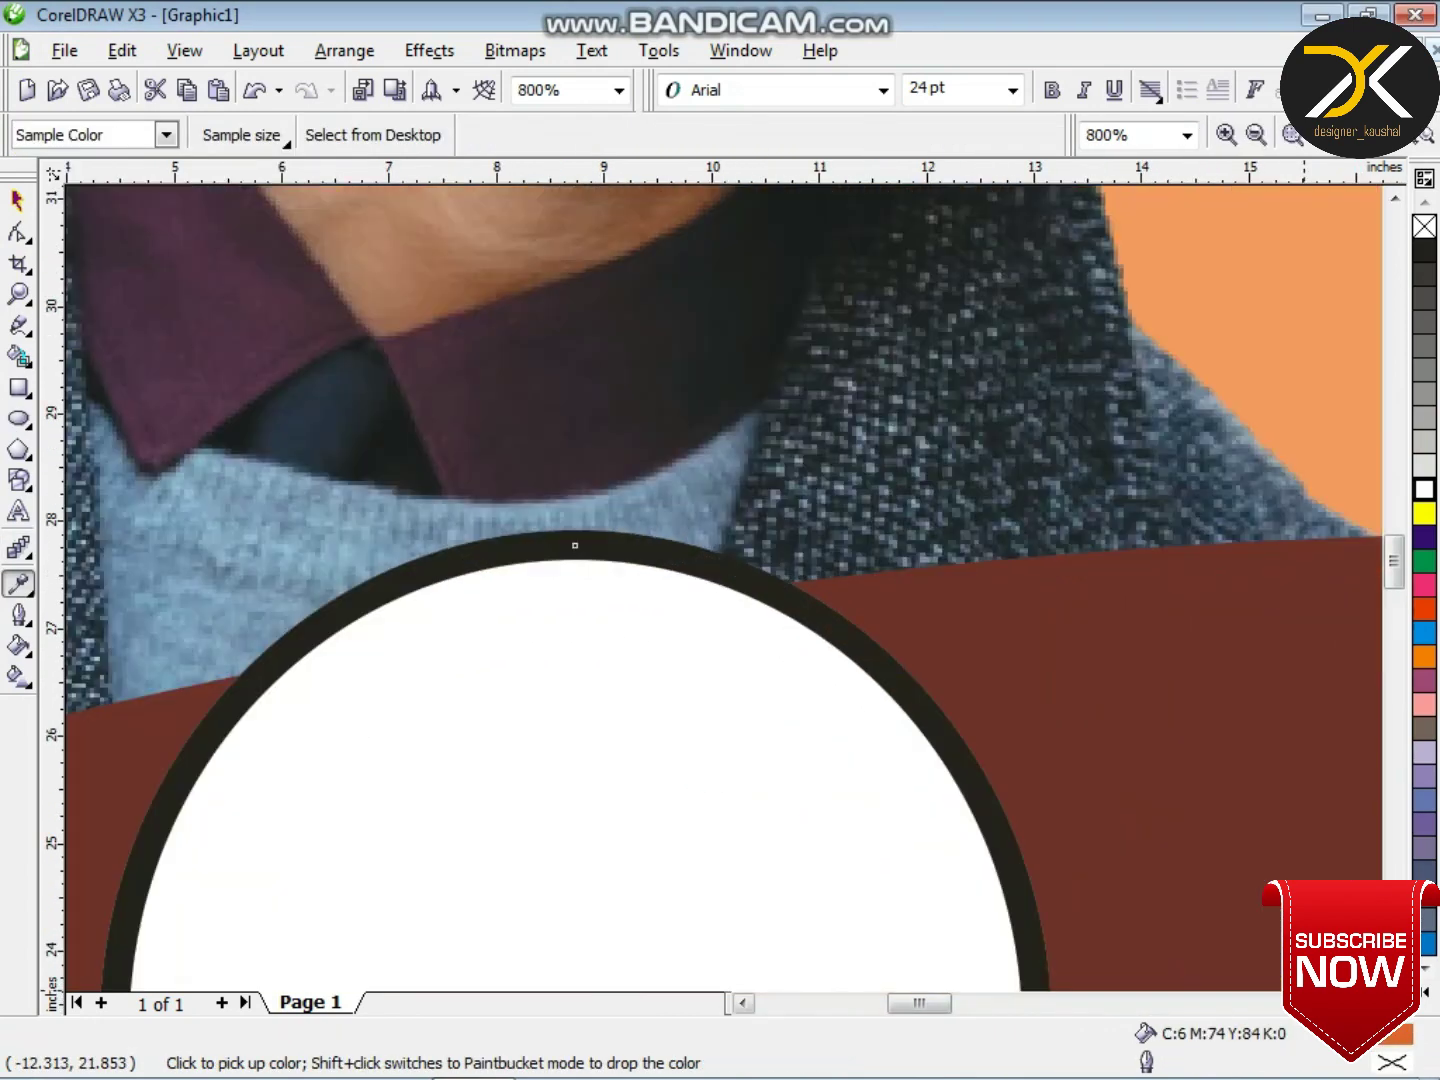
left_click(791, 596)
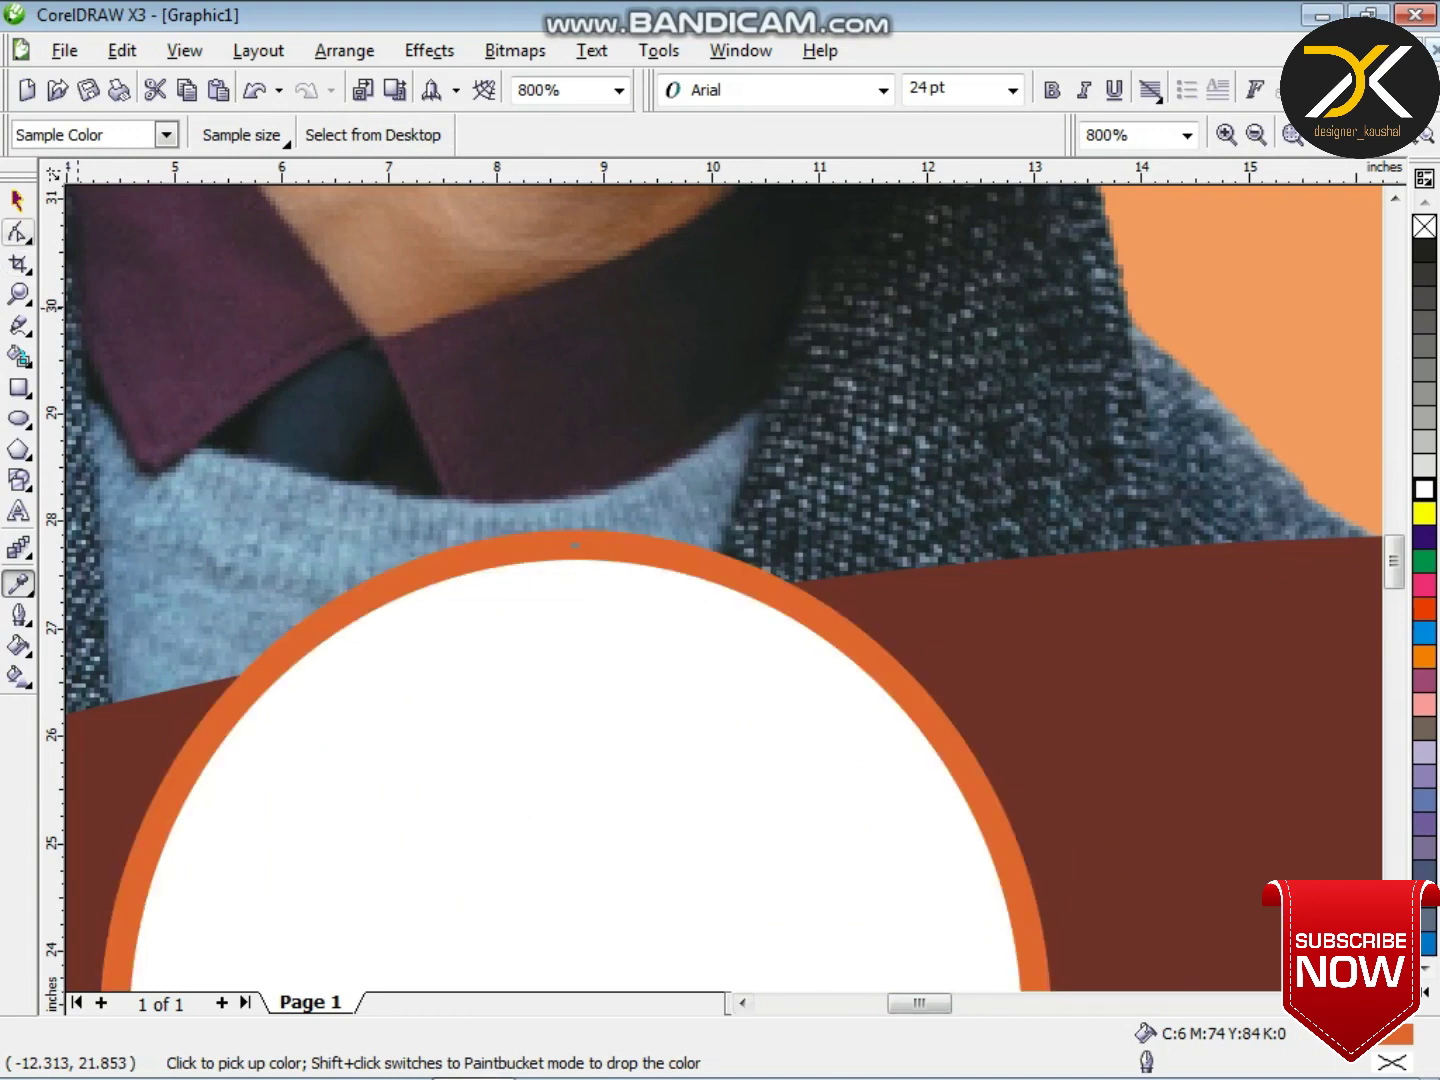
- Shrink the white ellipse to about 8.2 by 8.6 inches over the arch's left side and place a copy overlapping it at the upper right
left_click(18, 200)
scroll(673, 644, "down", 1)
scroll(725, 588, "down", 2)
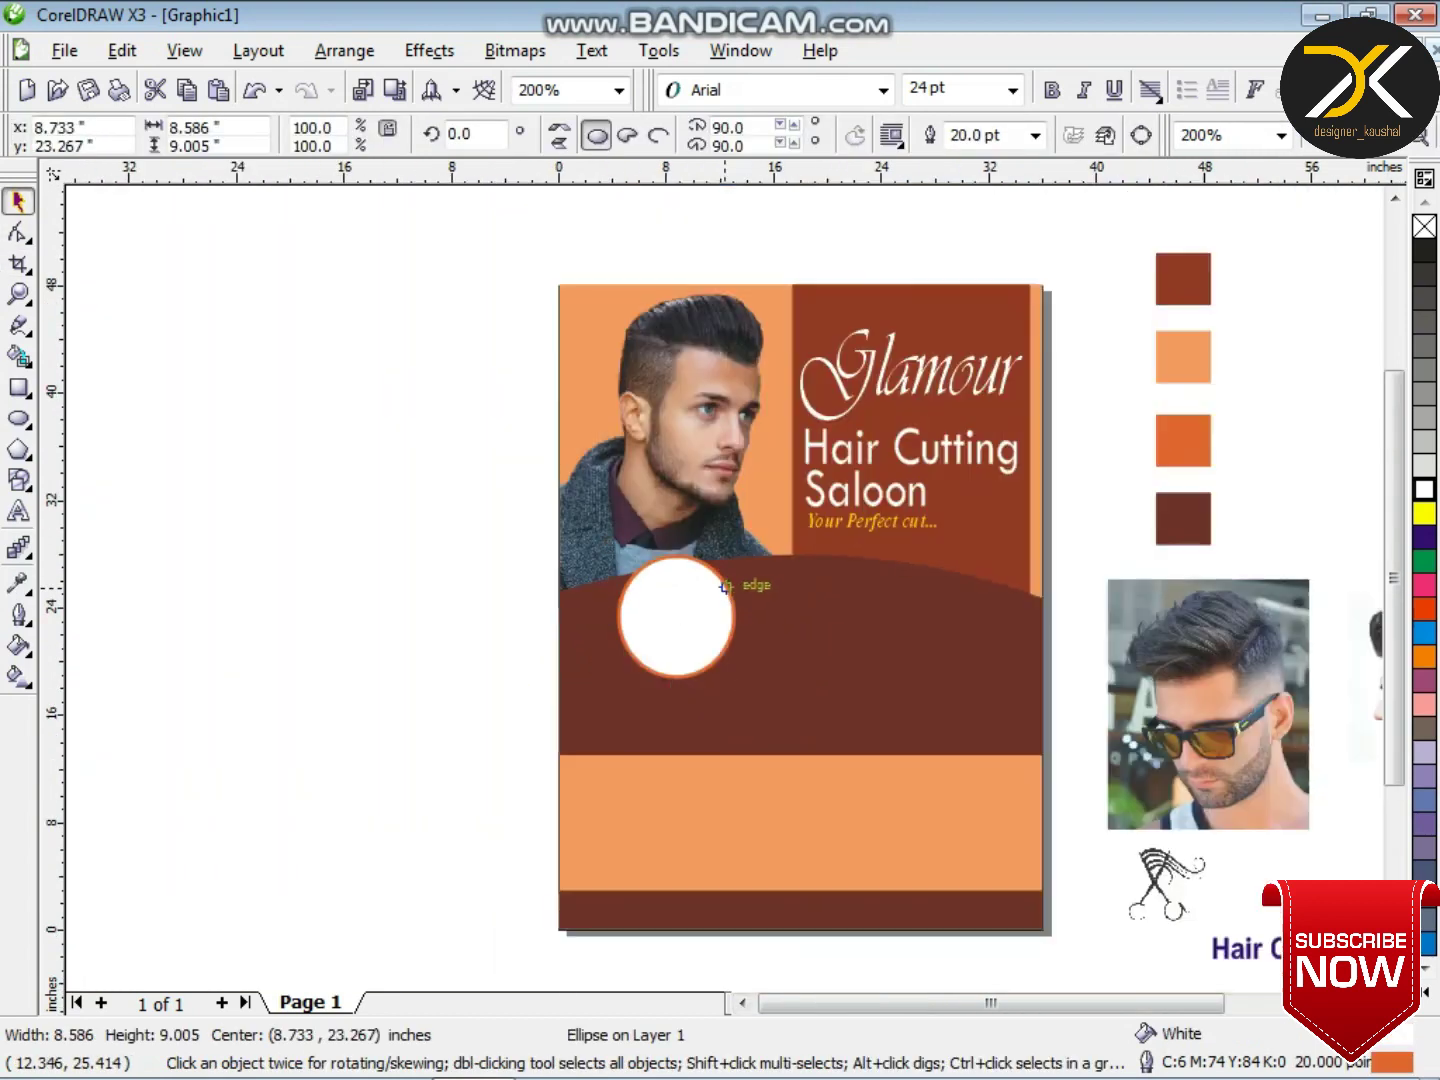
scroll(725, 588, "up", 1)
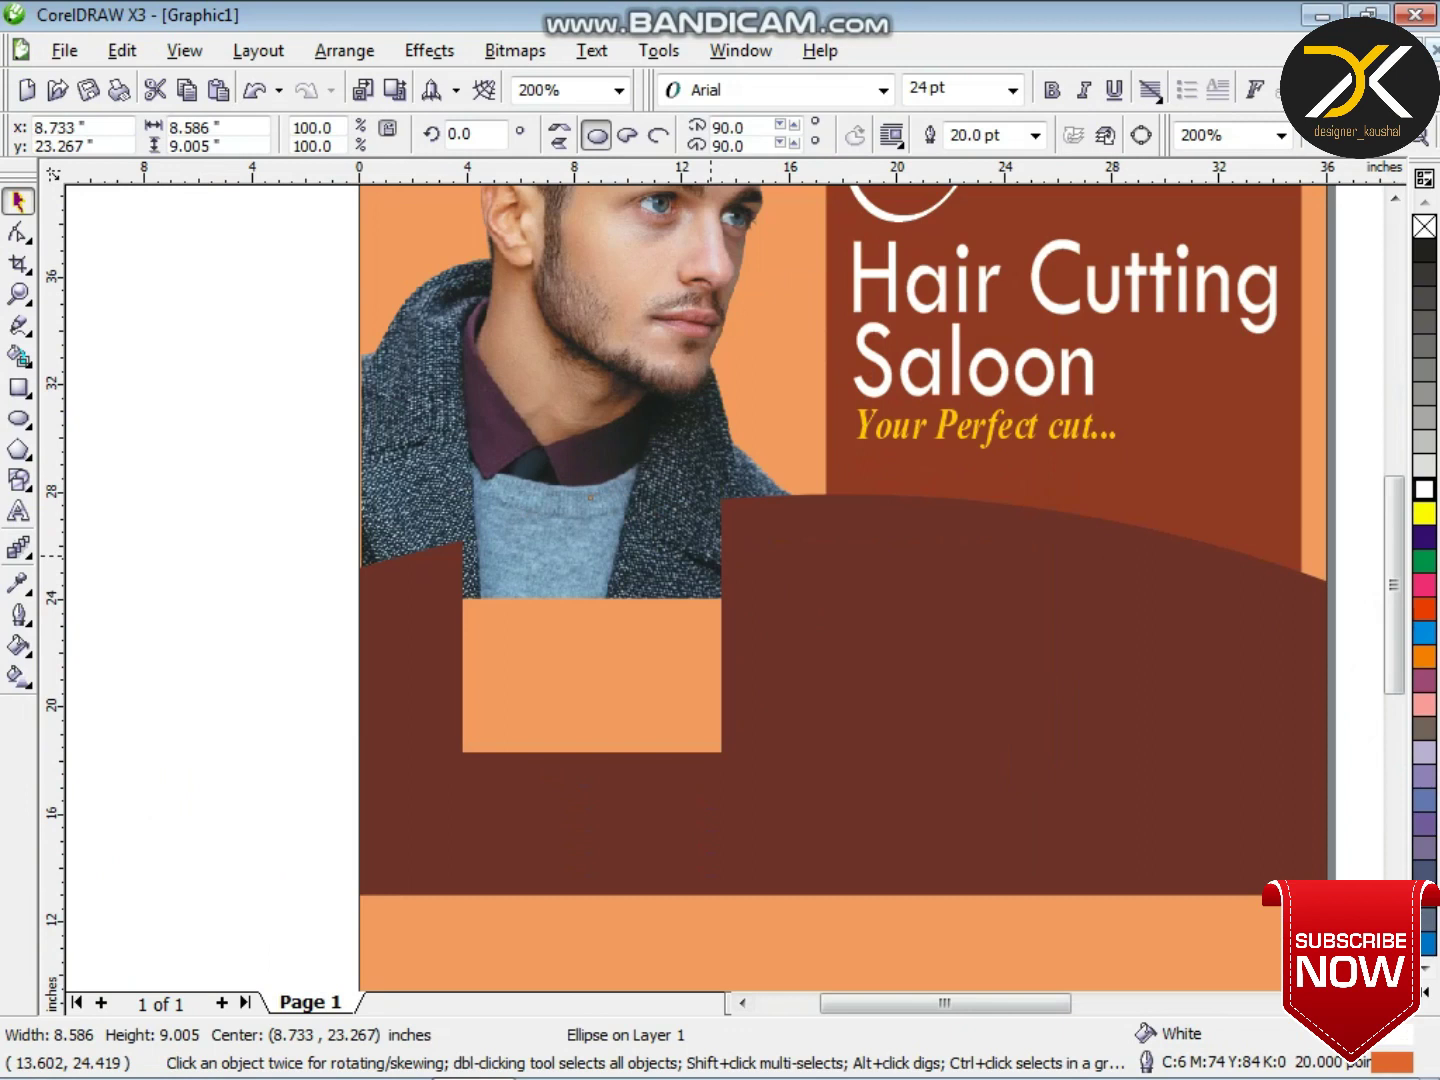
left_click_drag(569, 540, 749, 508)
right_click(749, 508)
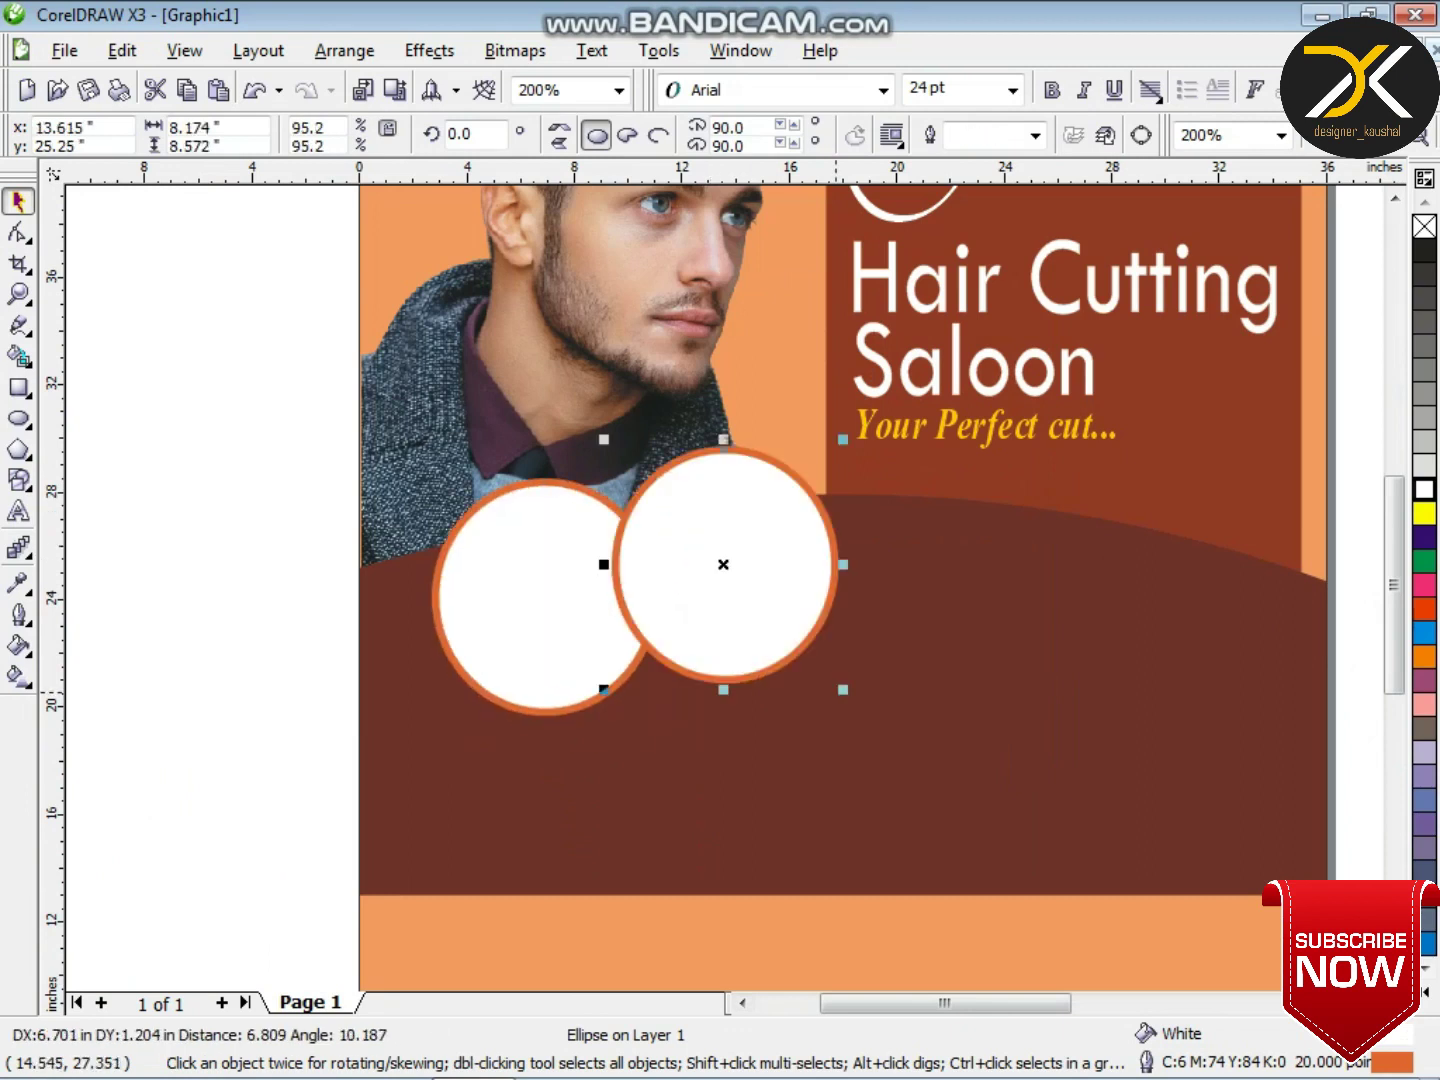
left_click(805, 694, "shift")
left_click(405, 563)
left_click(291, 529)
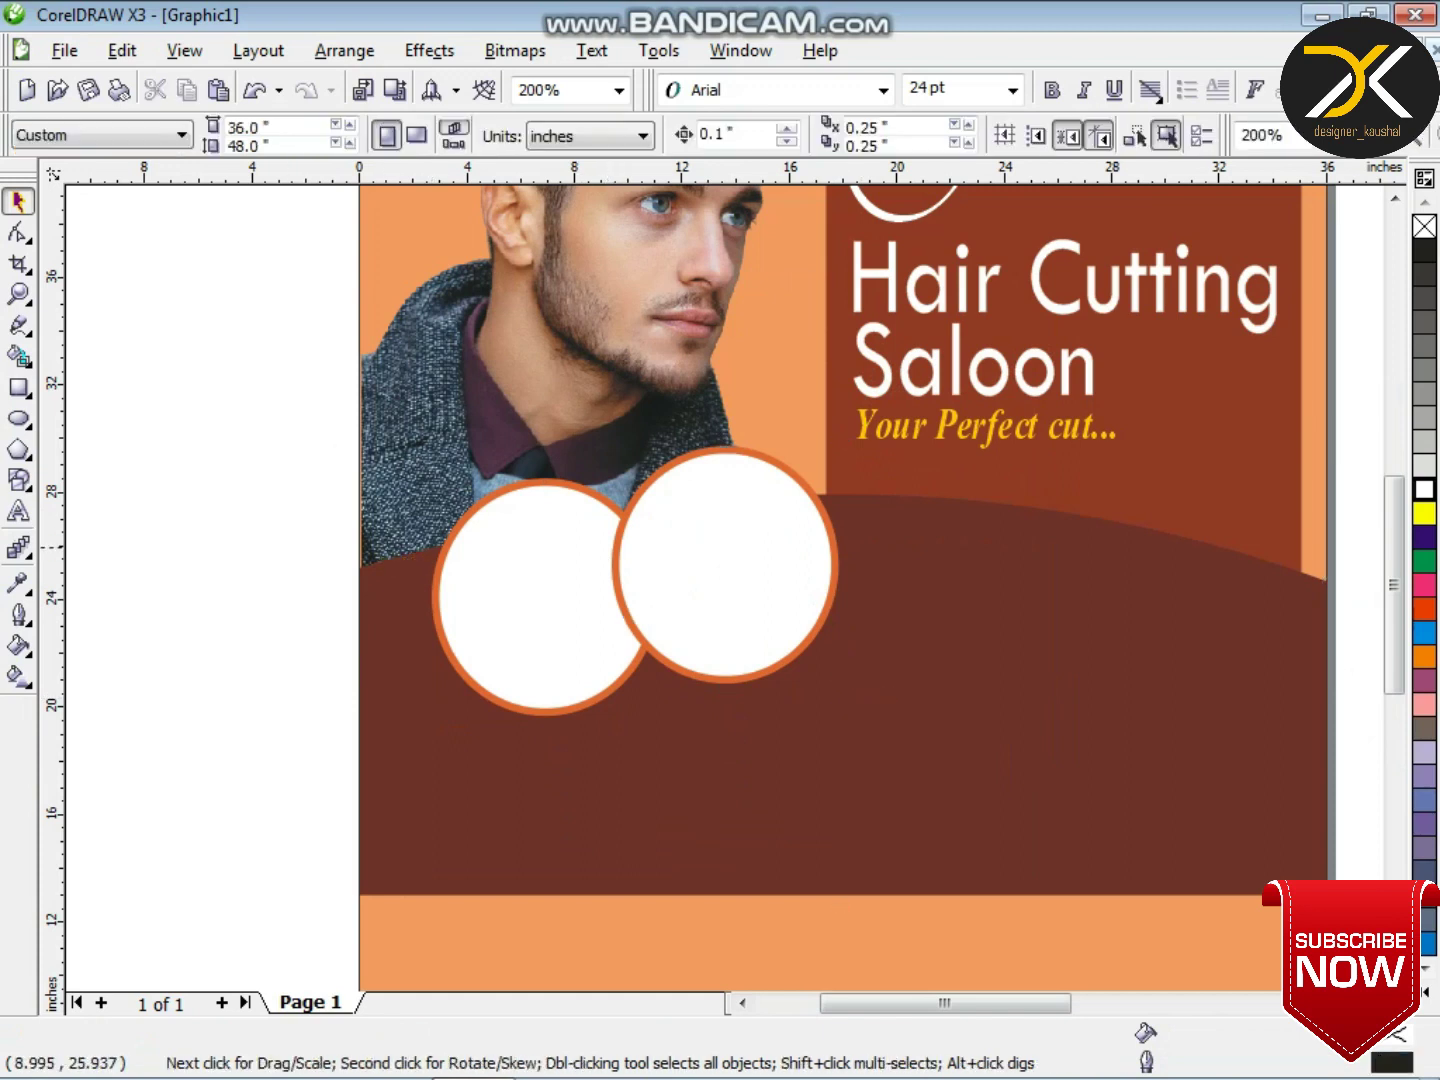
- Enlarge the second circle to about 8.8 by 9.2 inches and nudge the first circle slightly left
left_click(768, 606)
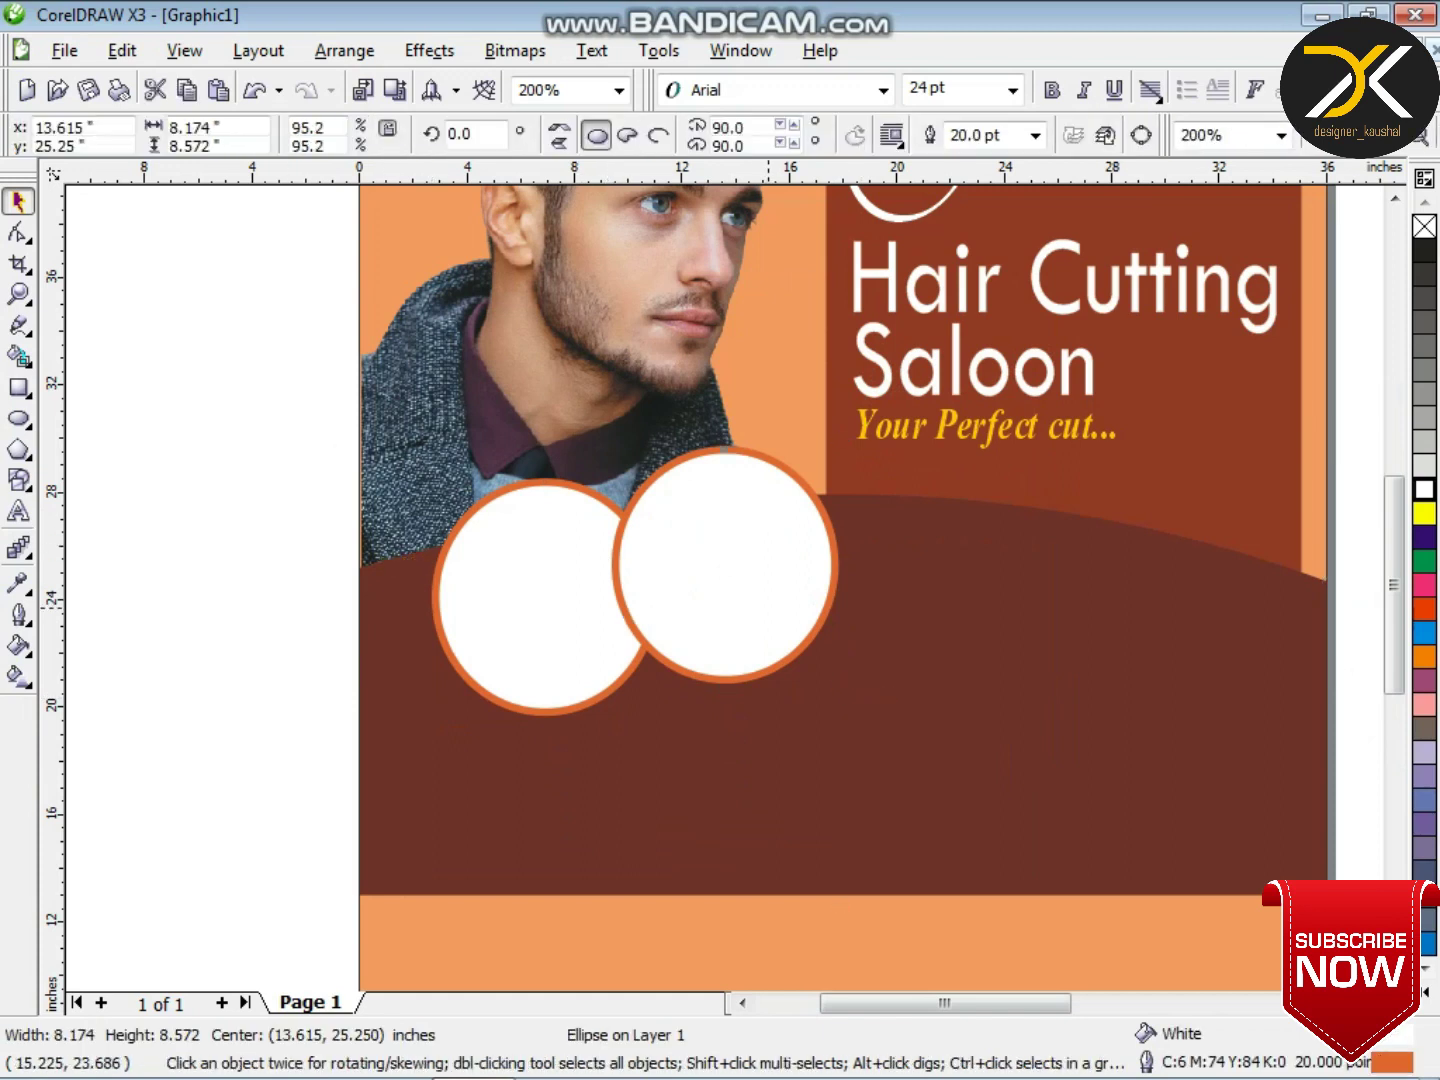
left_click_drag(845, 690, 853, 699)
left_click(545, 642)
key("Left")
key("Left")
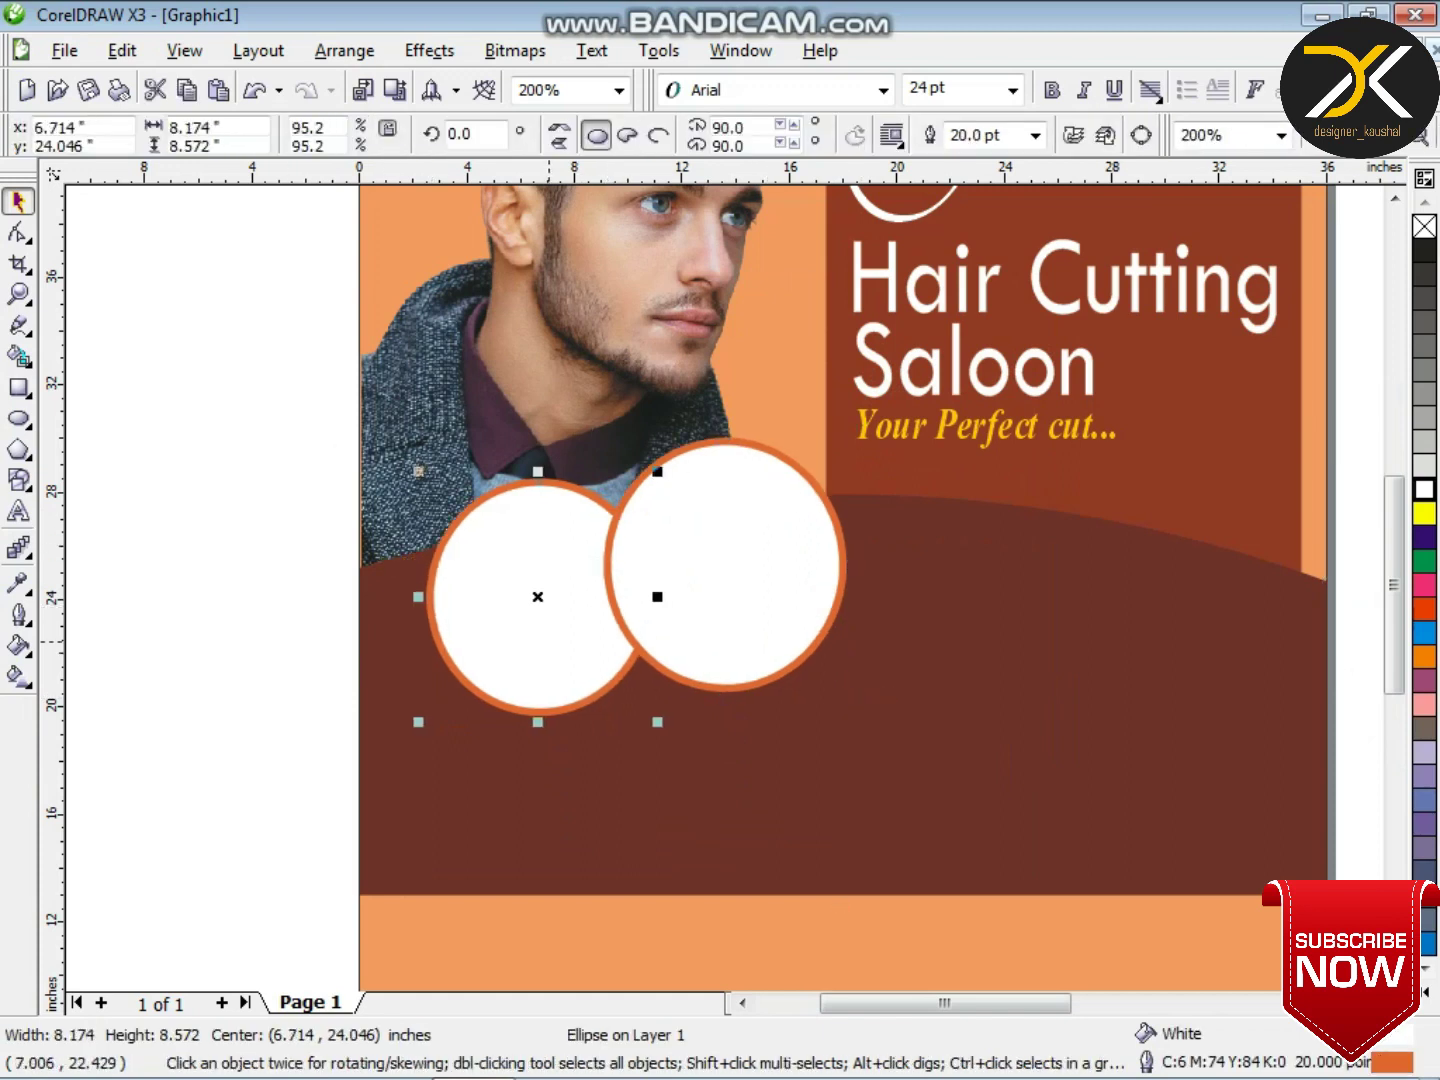
- Duplicate the larger circle to its right so they touch, and nudge both circles about 0.6 inches to the right
left_click(736, 590)
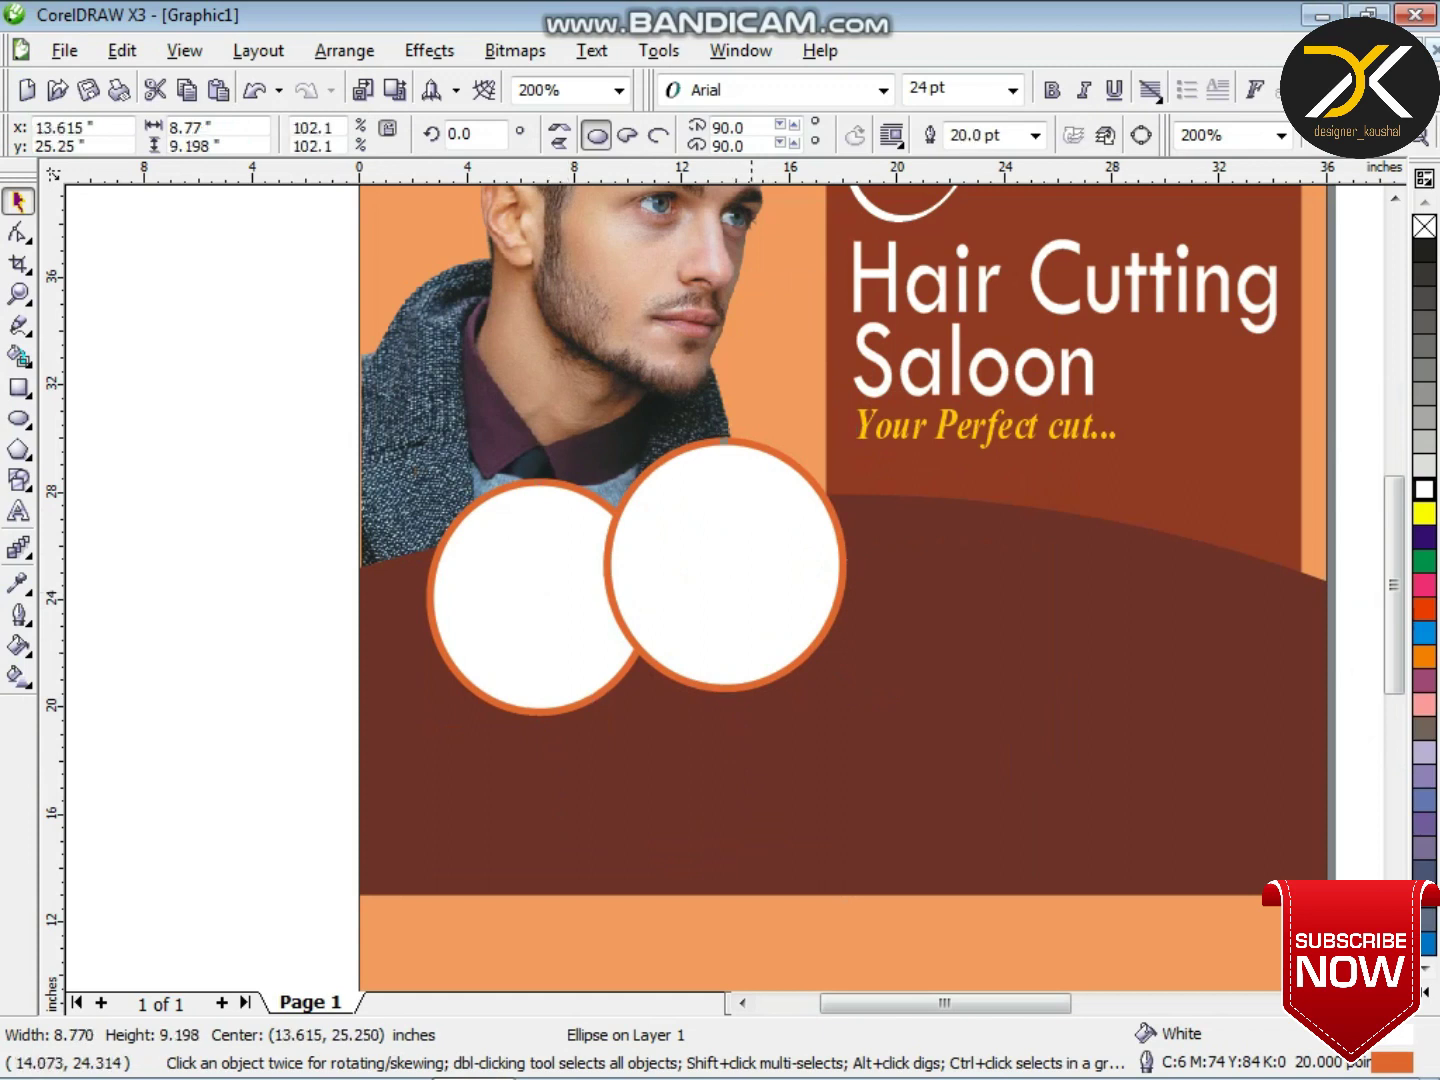
left_click_drag(735, 590, 964, 613)
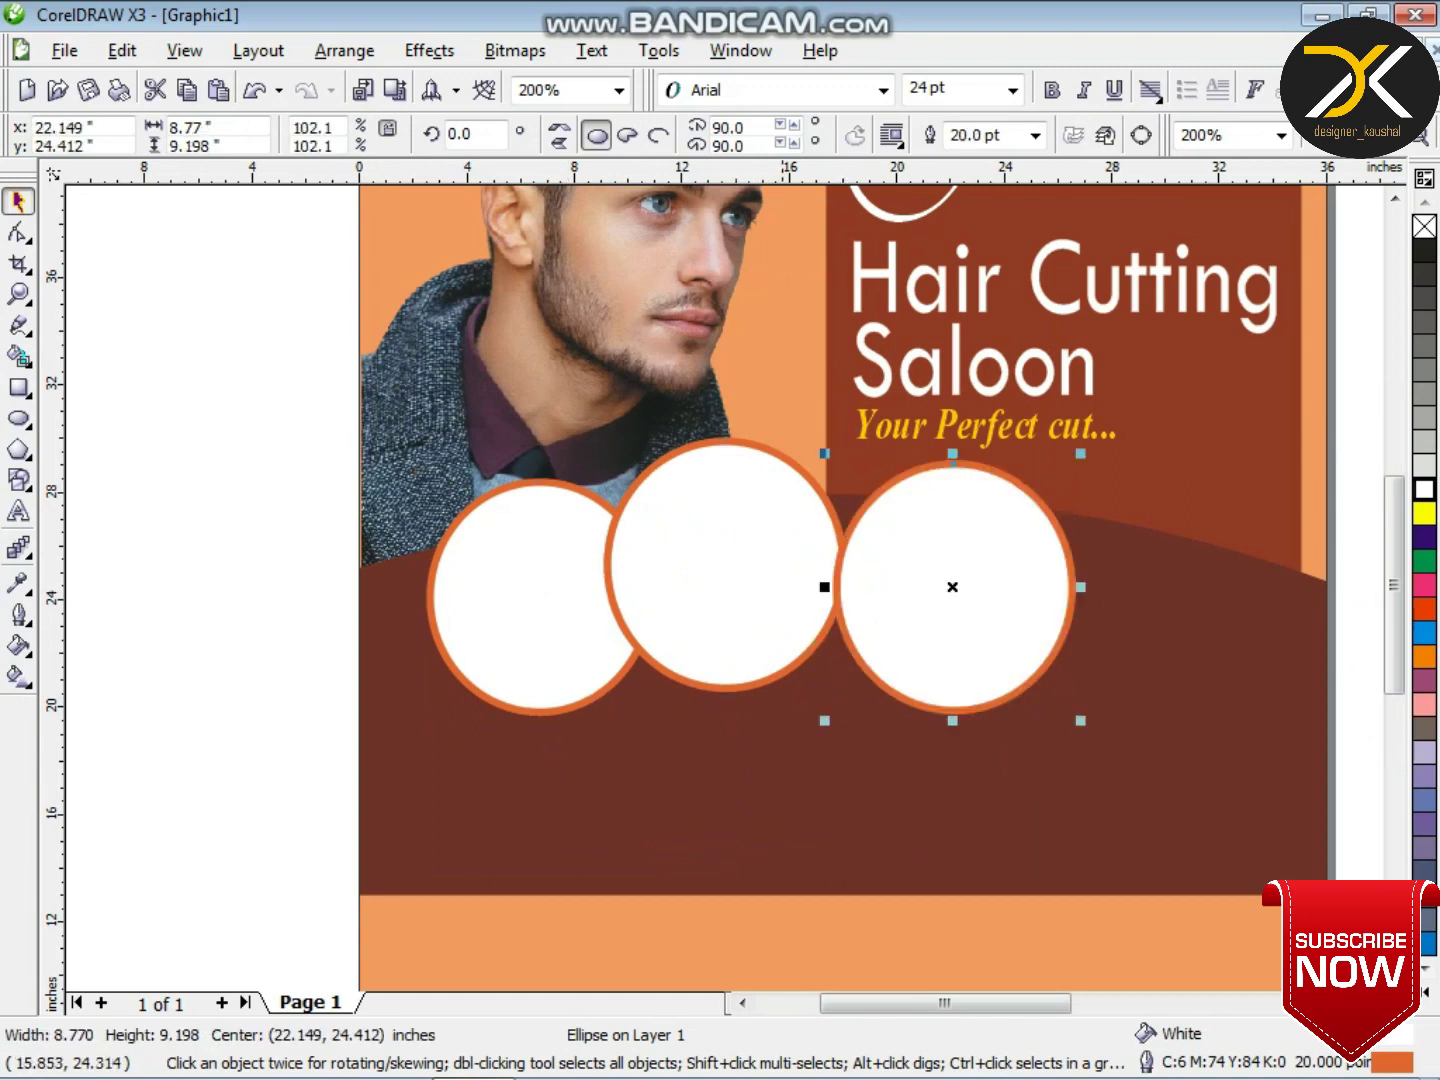
left_click(783, 589, "shift")
key("Right")
key("Right")
key("Right")
key("Right")
key("Right")
key("Right")
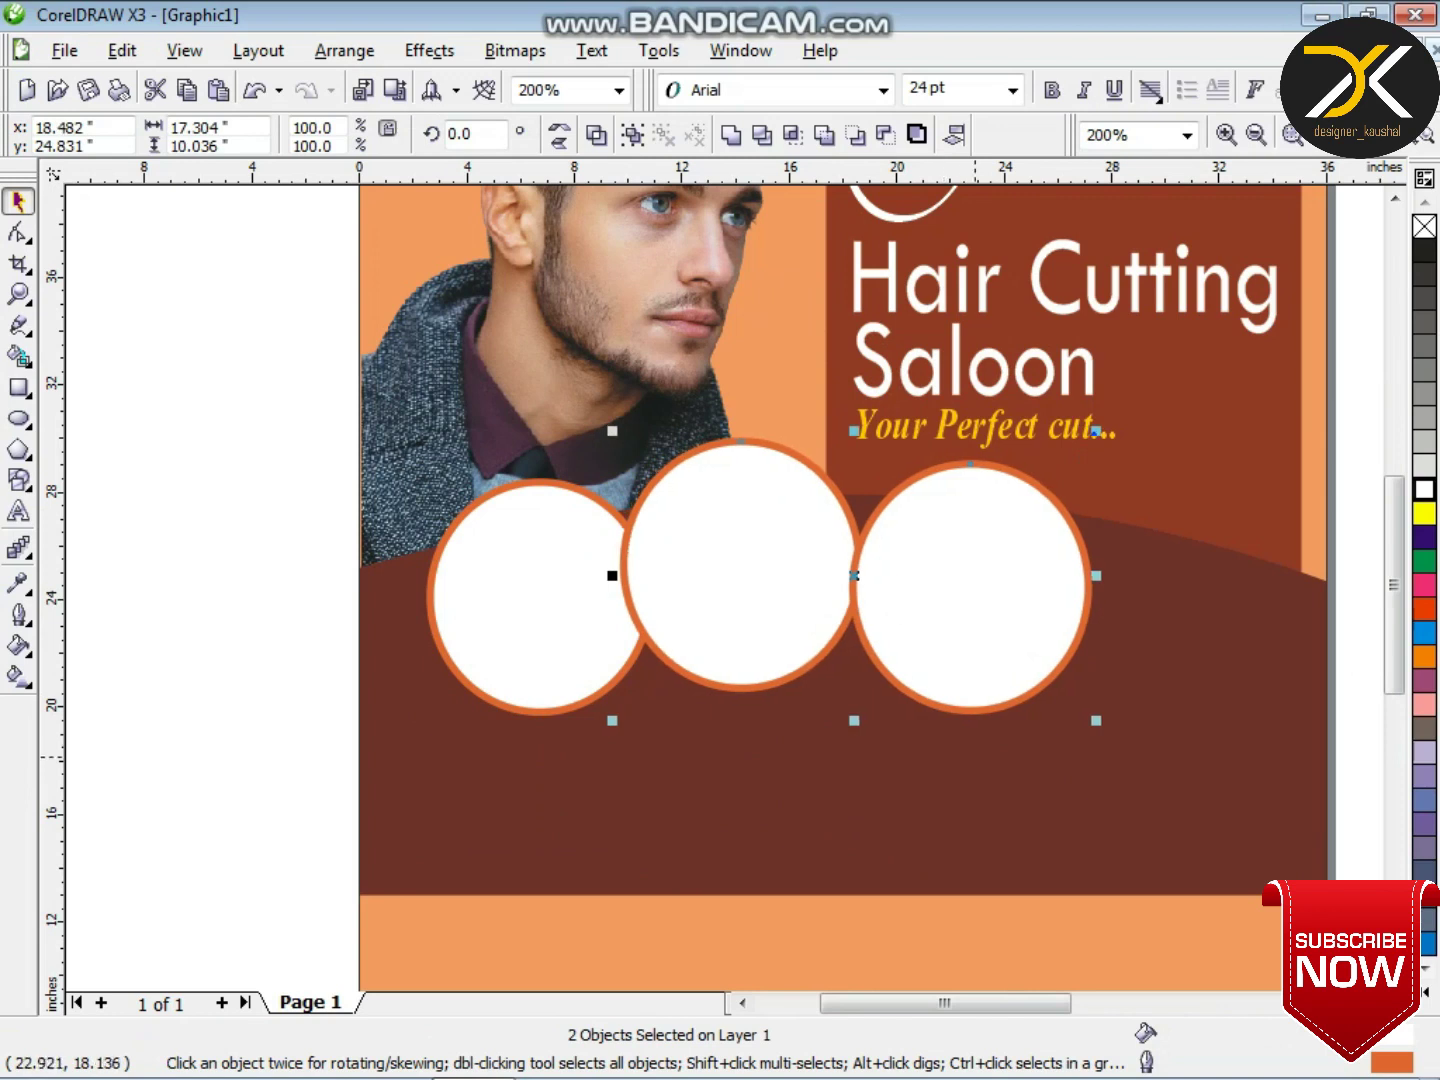
- Add two smaller circle copies, about 6.6 by 6.9 inches below the third circle and about 7.5 by 7.8 inches below the second
left_click(975, 757)
left_click(980, 652)
left_click_drag(979, 651, 931, 845)
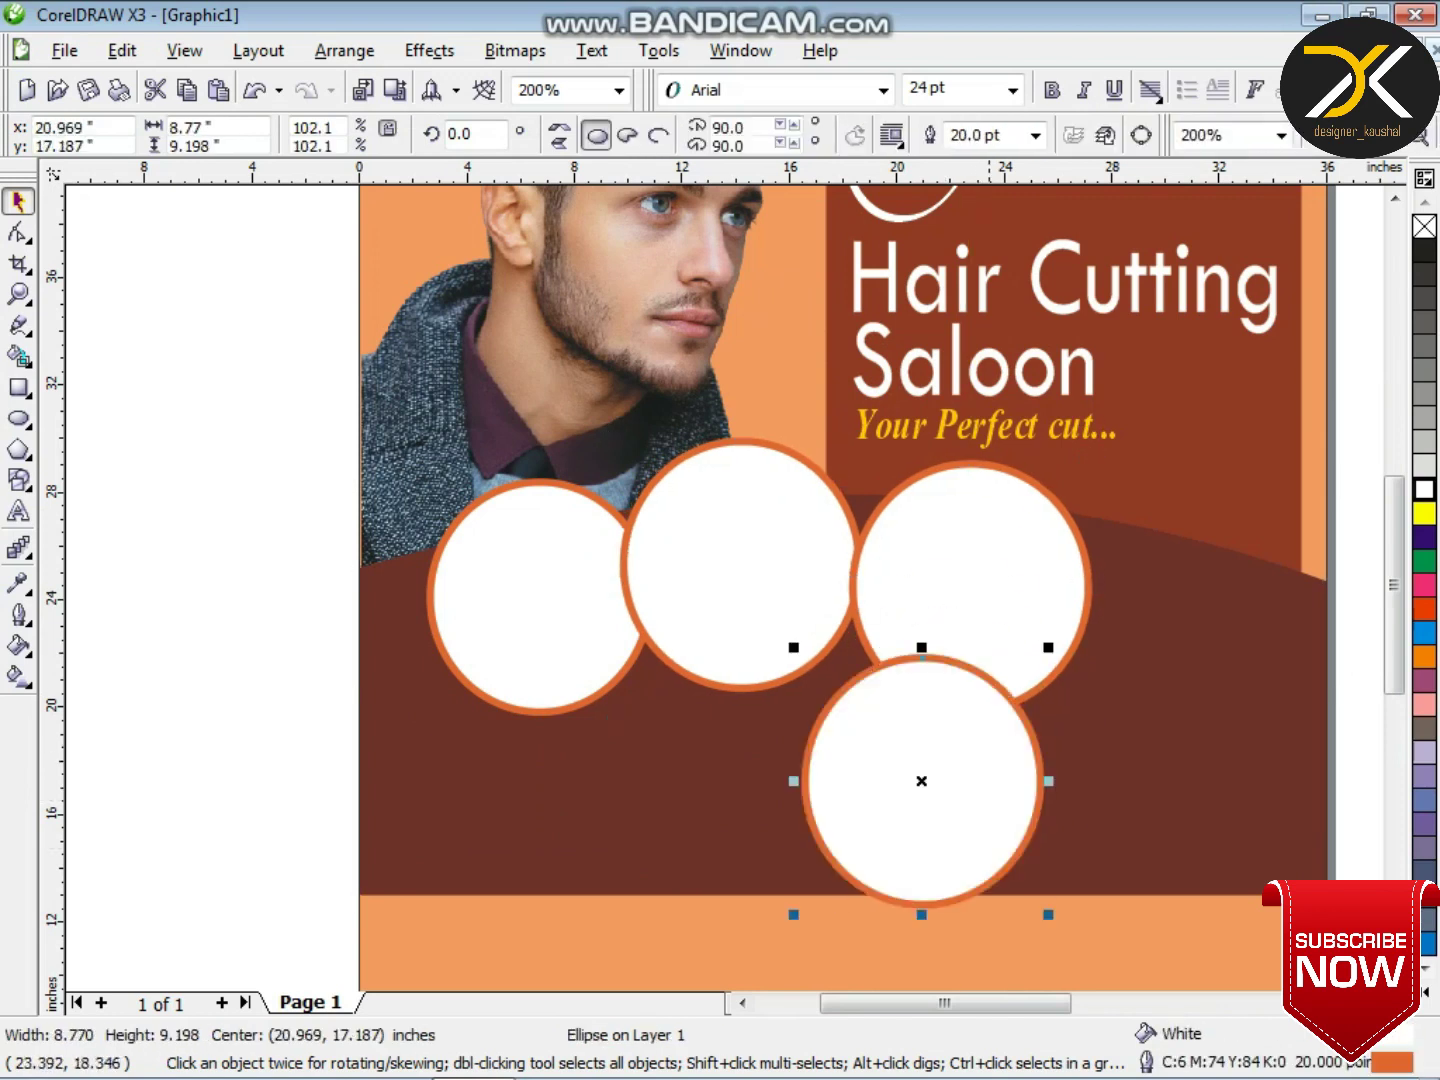
left_click_drag(1046, 654, 1038, 686)
left_click_drag(968, 750, 797, 727)
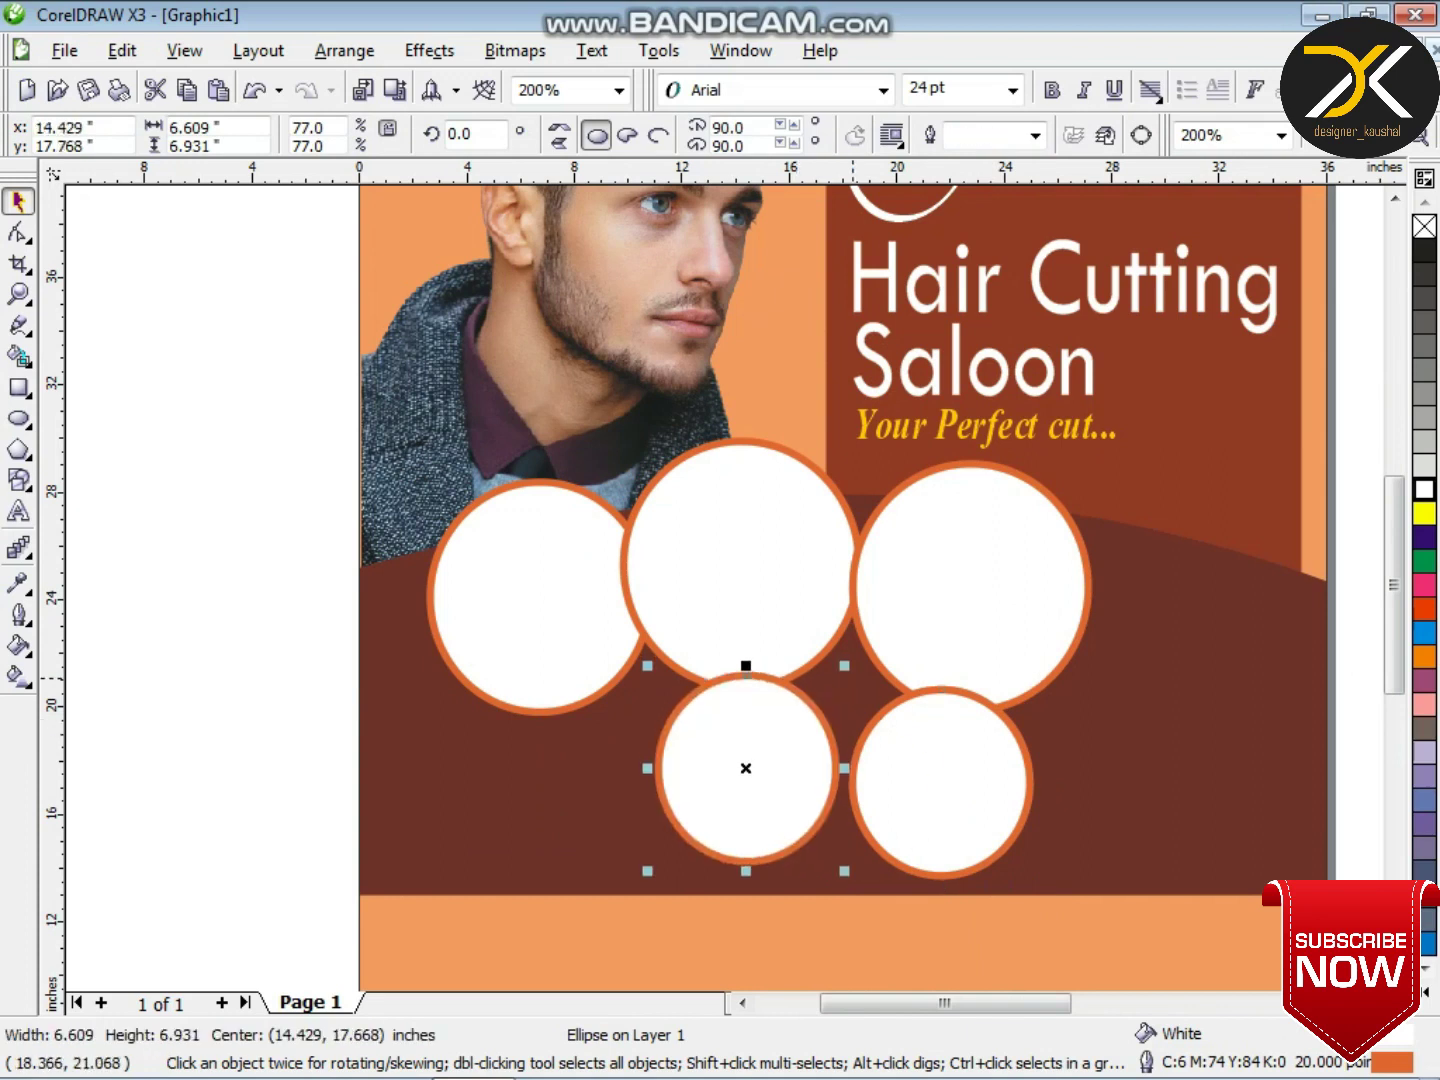
left_click_drag(847, 668, 790, 655)
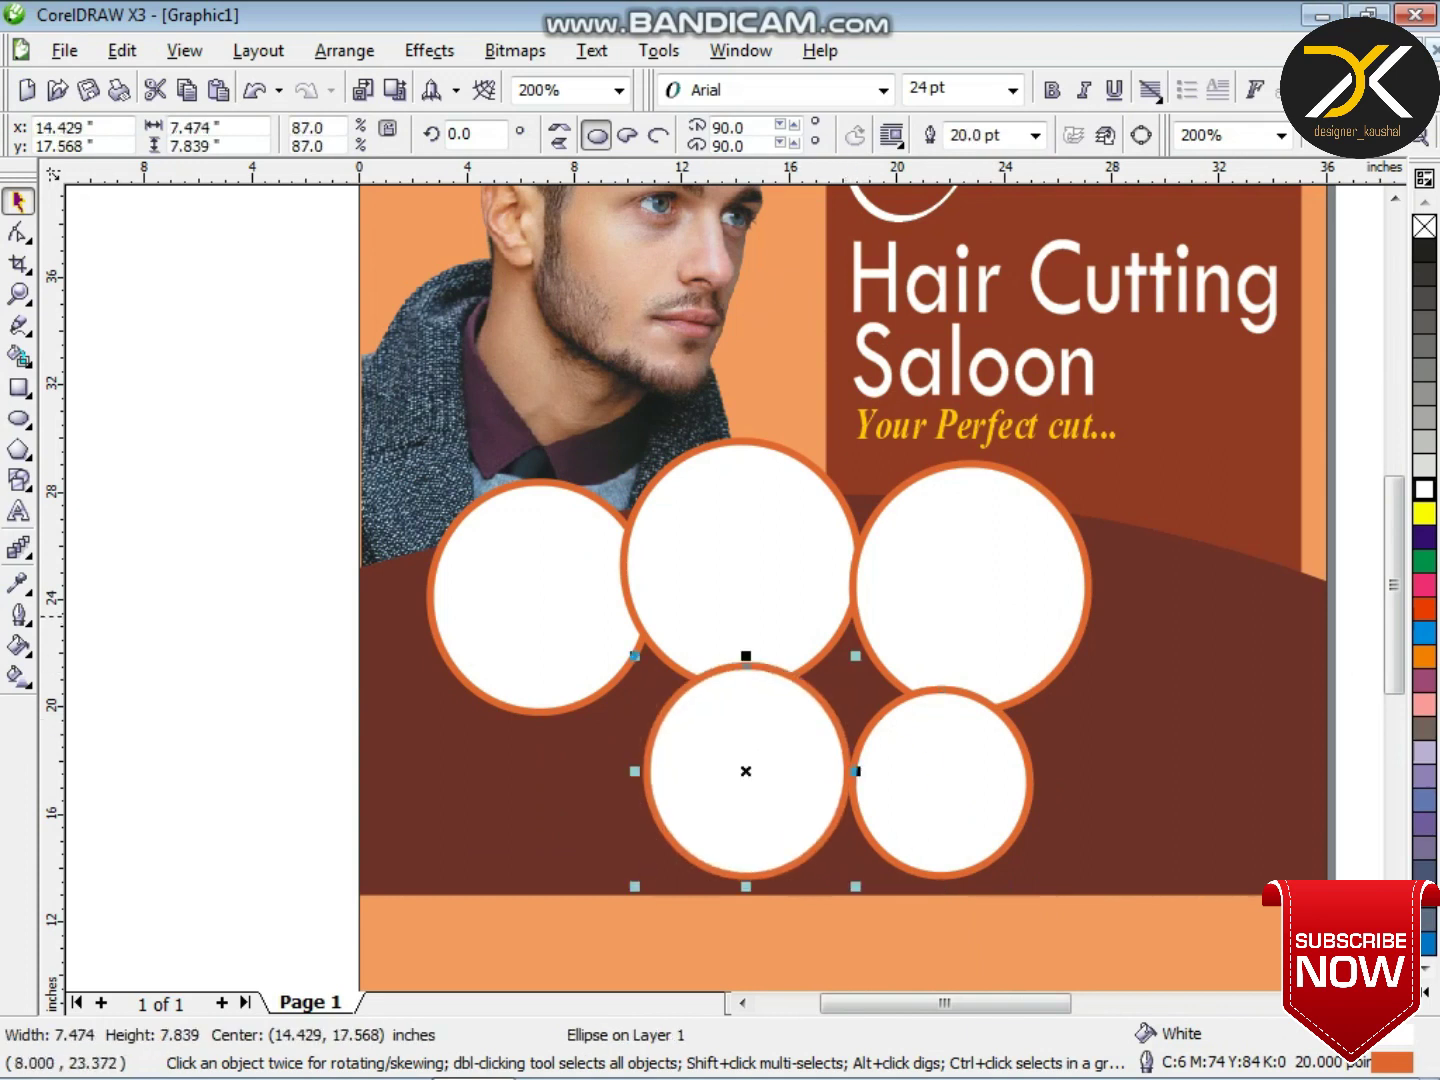
- Select all five circles, stretch them to about 25.3 inches in total width and nudge them right
left_click(574, 615, "shift")
left_click(798, 581, "shift")
key("Right")
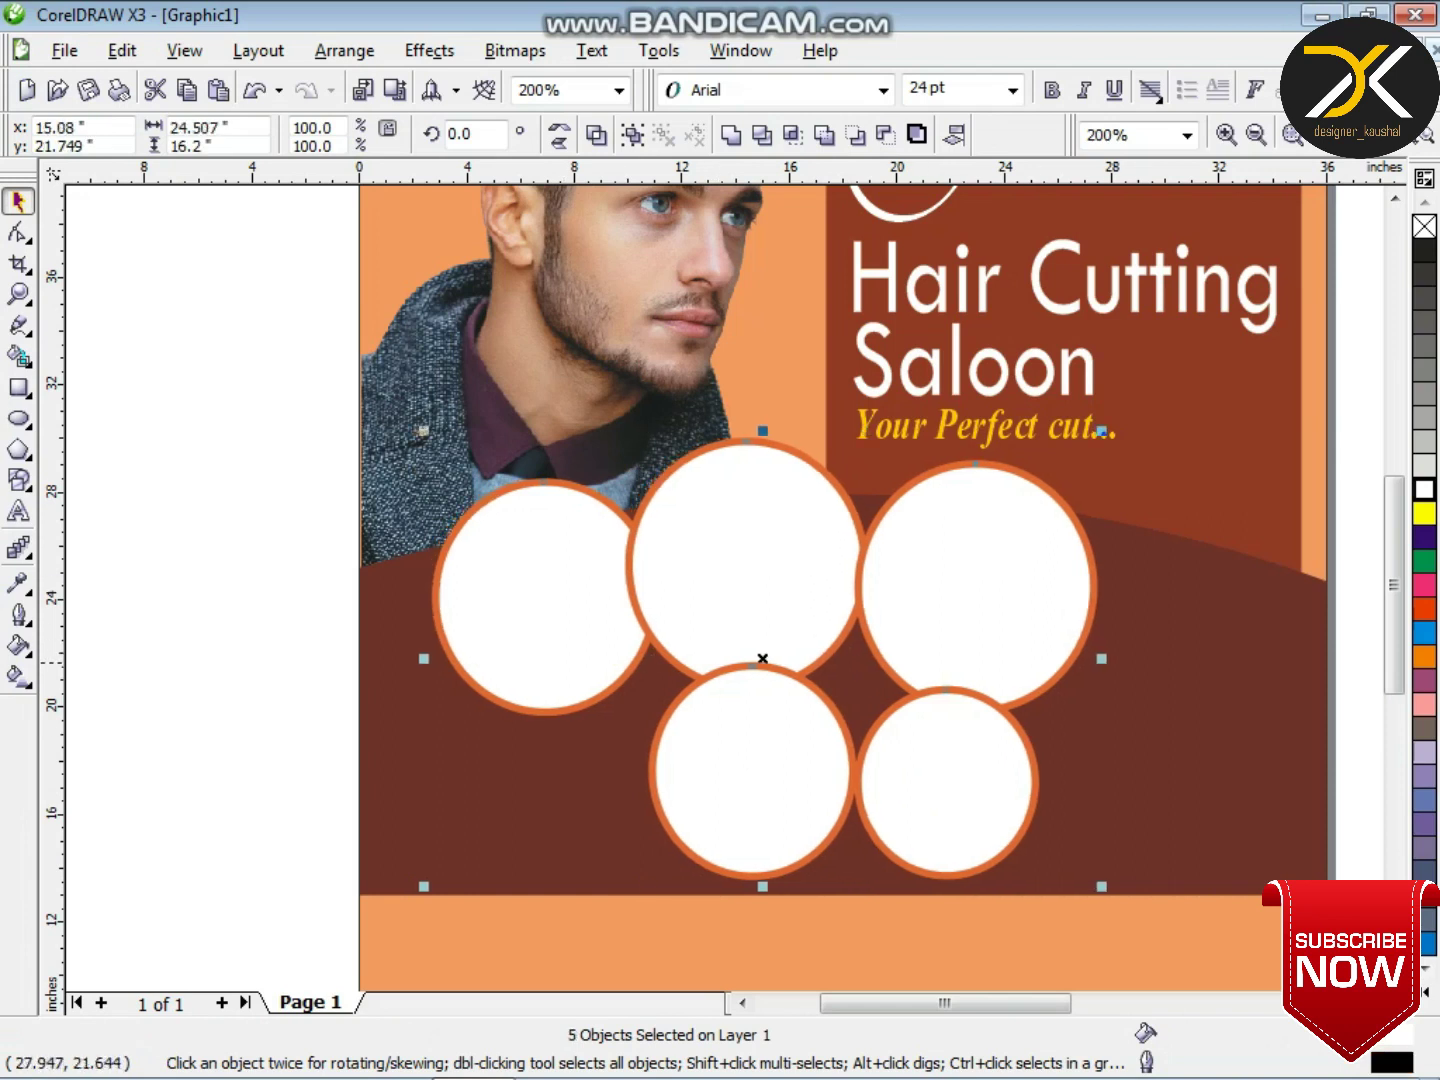
left_click_drag(1101, 659, 1122, 664)
key("Right")
key("Right")
key("Right")
key("Right")
key("Right")
key("Right")
key("Right")
key("Right")
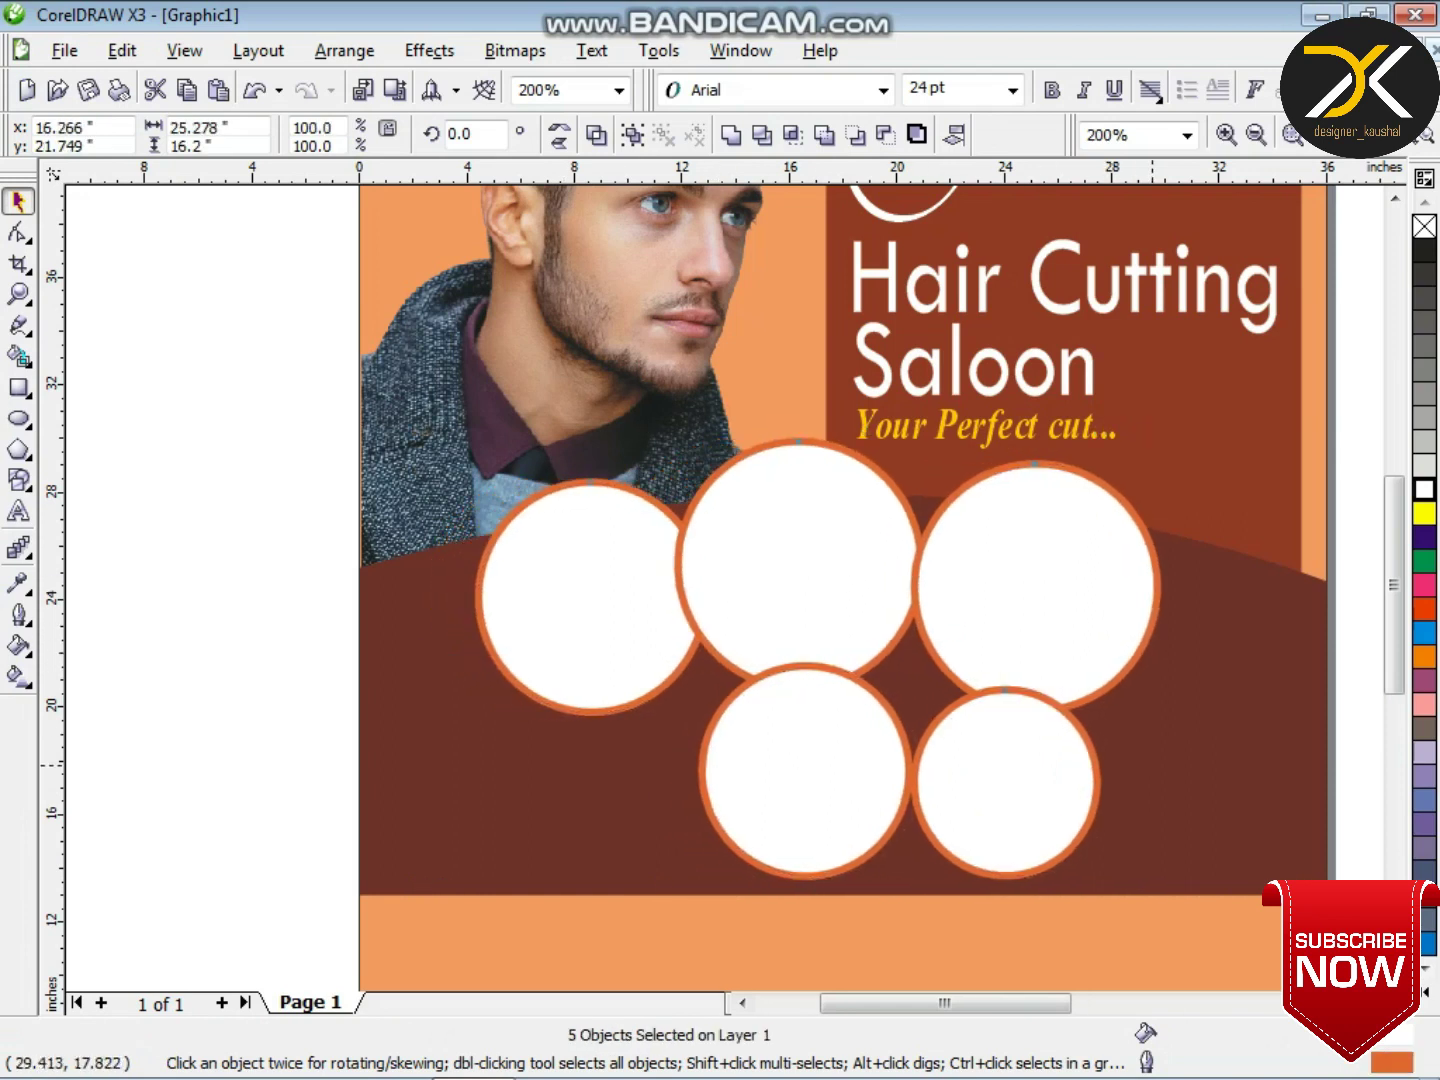
- Shift the five circles further right across the arch and enlarge them slightly together
left_click_drag(1150, 763, 1172, 763)
key("Left")
key("Left")
key("Left")
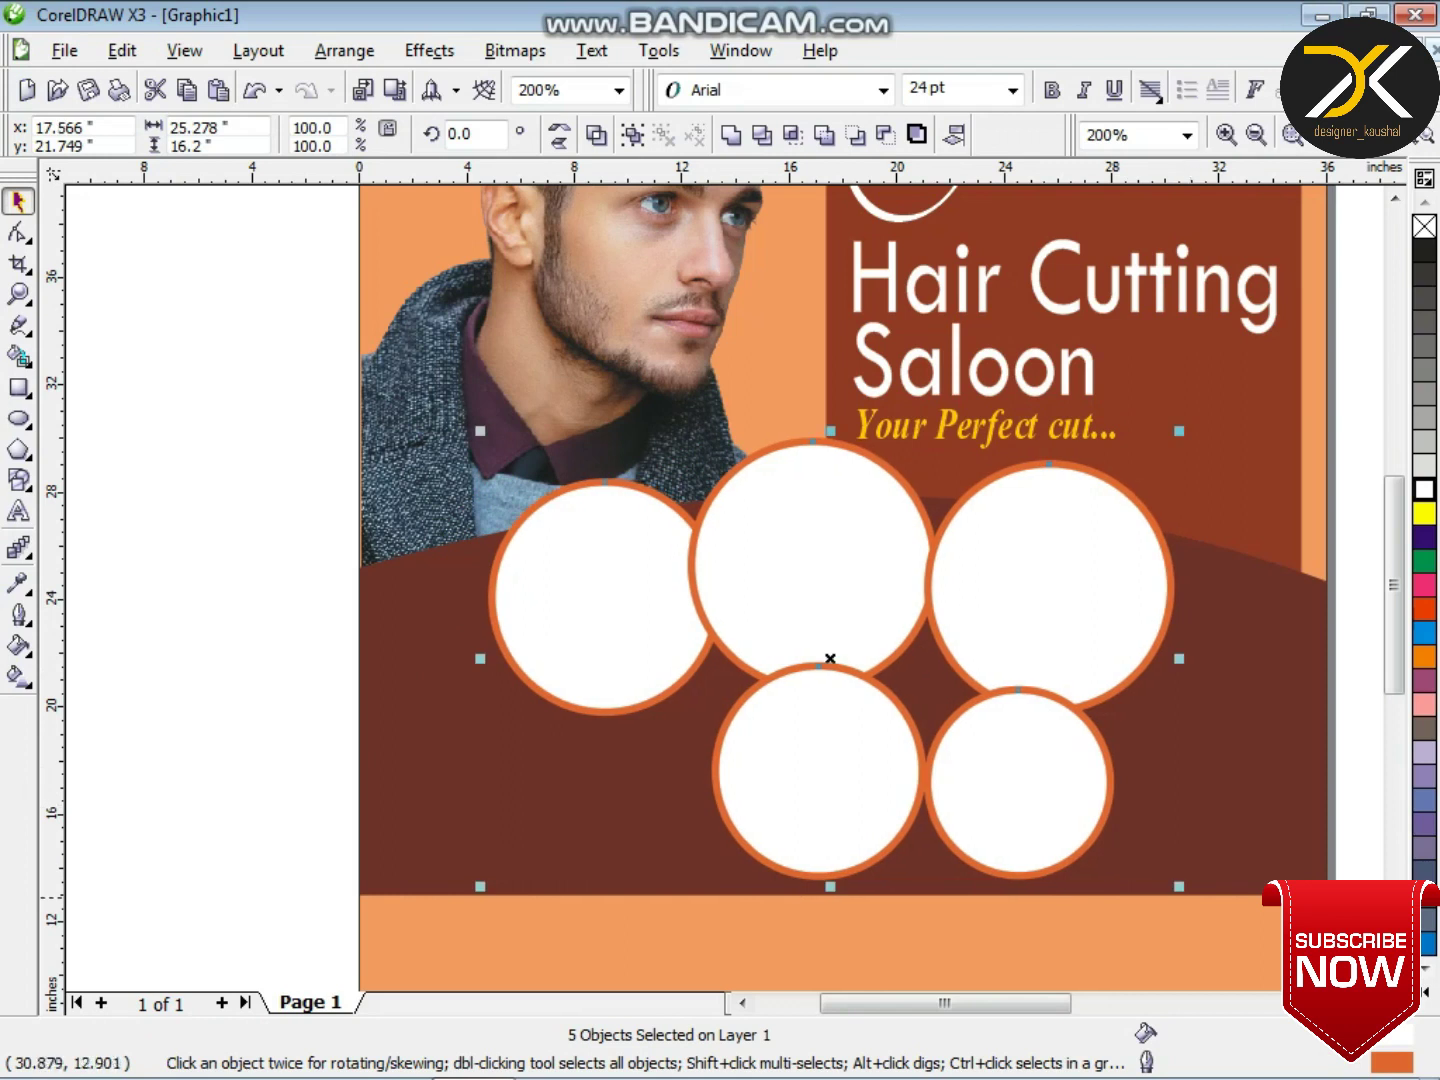
left_click_drag(1180, 886, 1186, 890)
key("Escape")
- PowerClip the photo of the man with sunglasses into the upper right circle
scroll(883, 543, "down", 1)
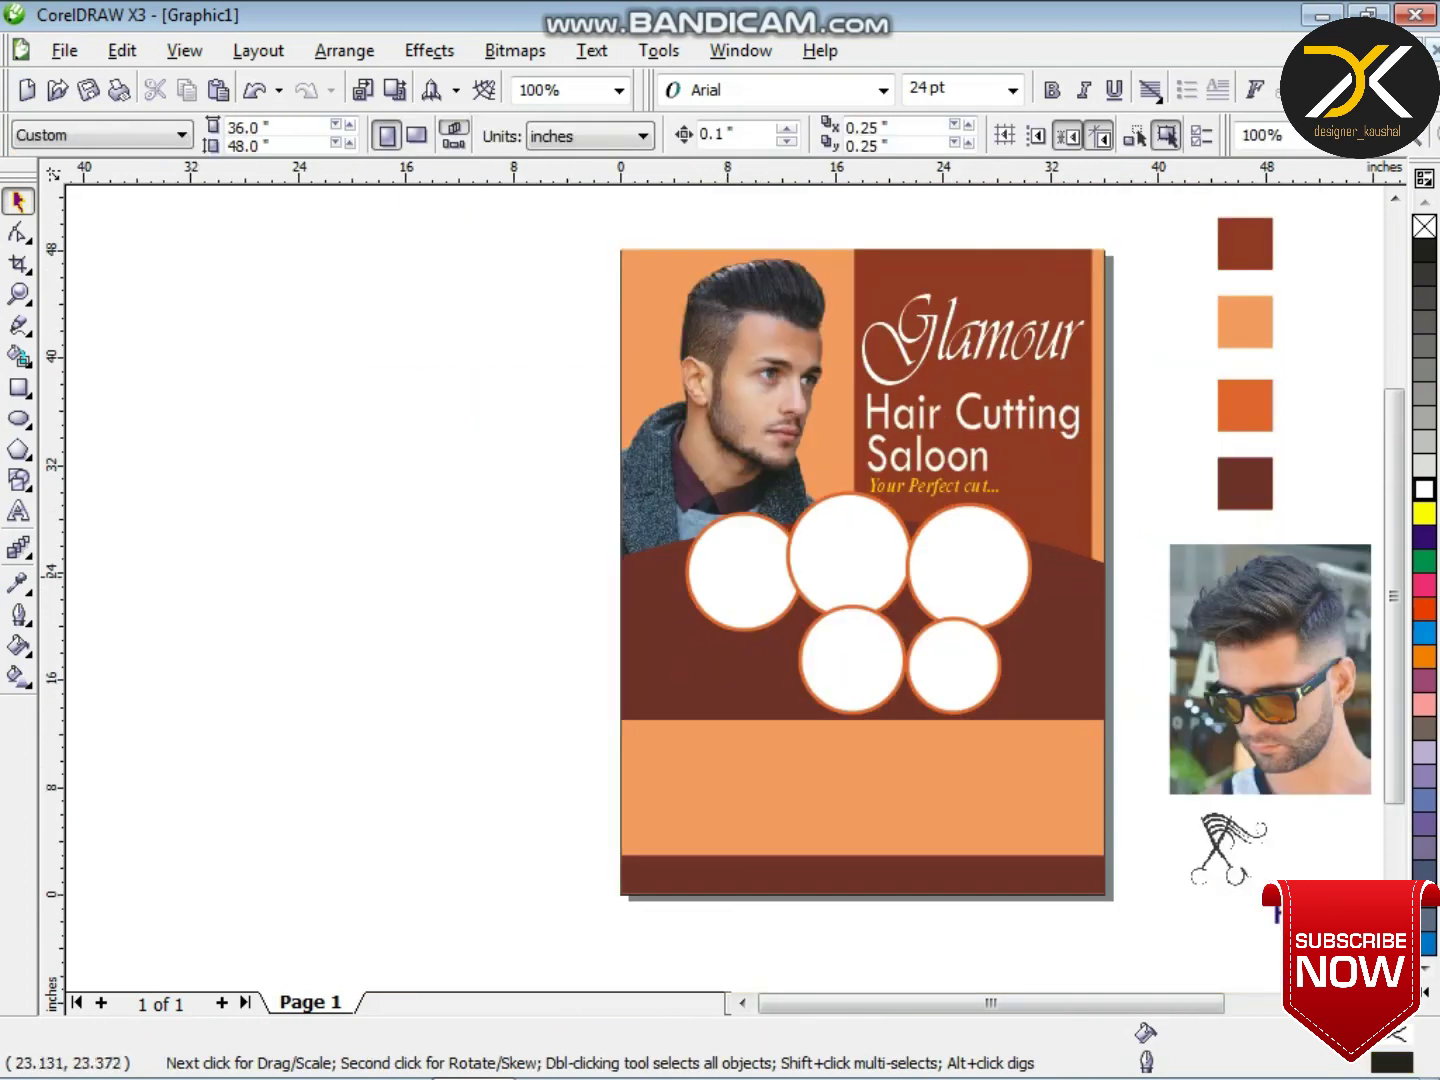
scroll(1216, 607, "down", 1)
scroll(695, 598, "up", 1)
left_click(820, 620)
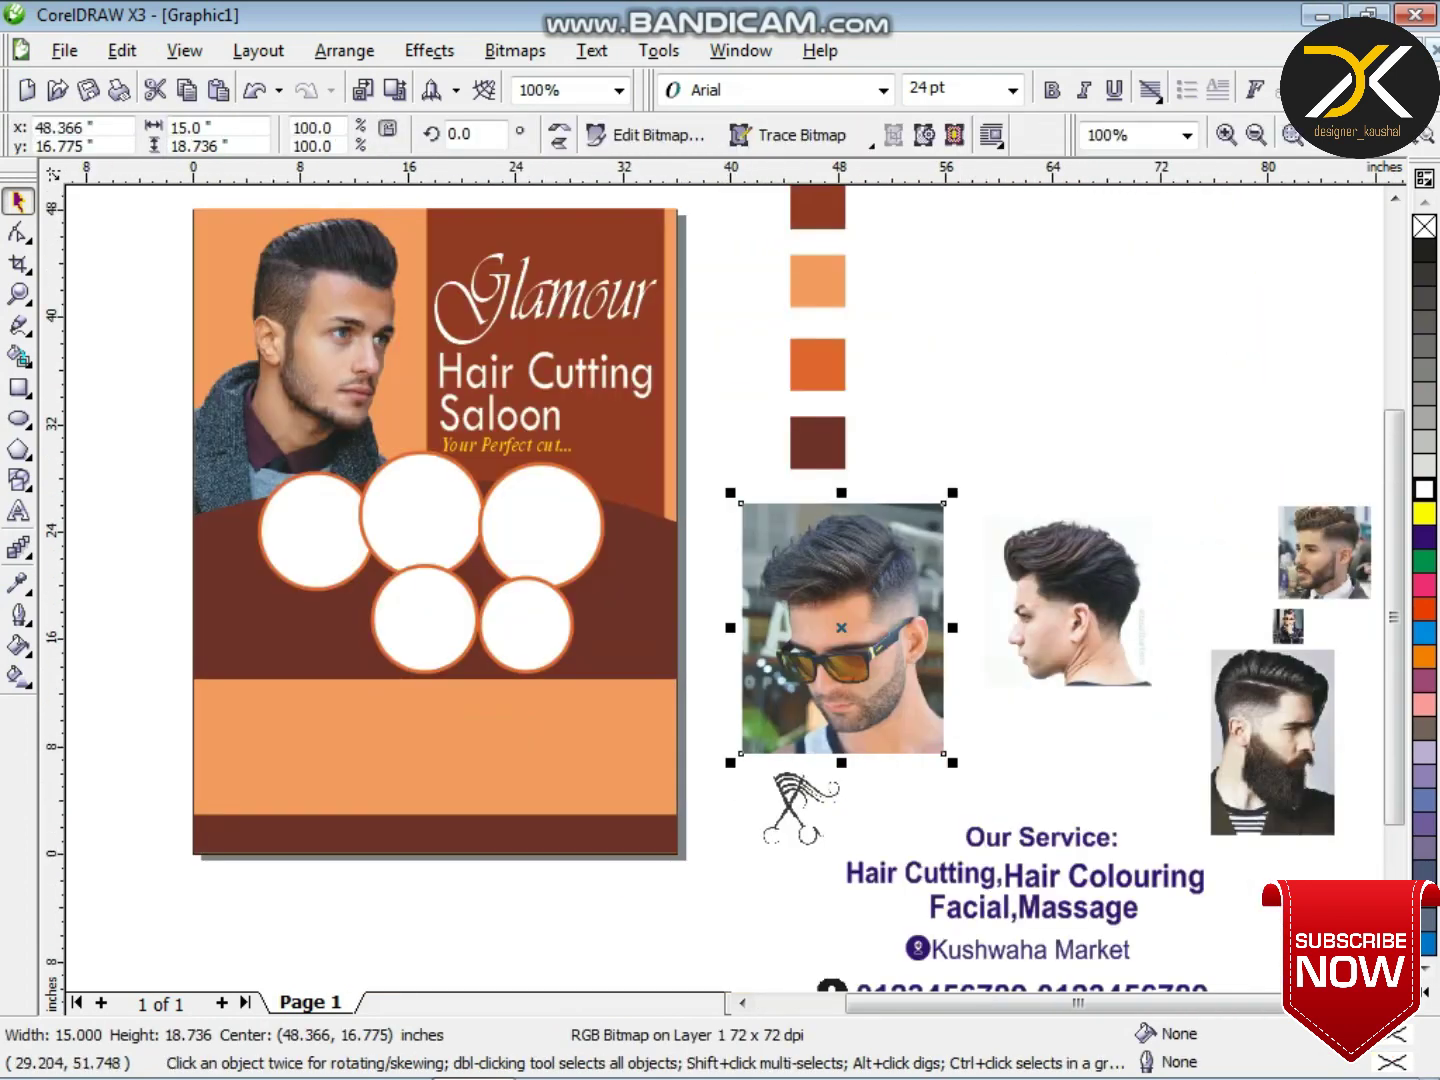
left_click(430, 50)
left_click(680, 417)
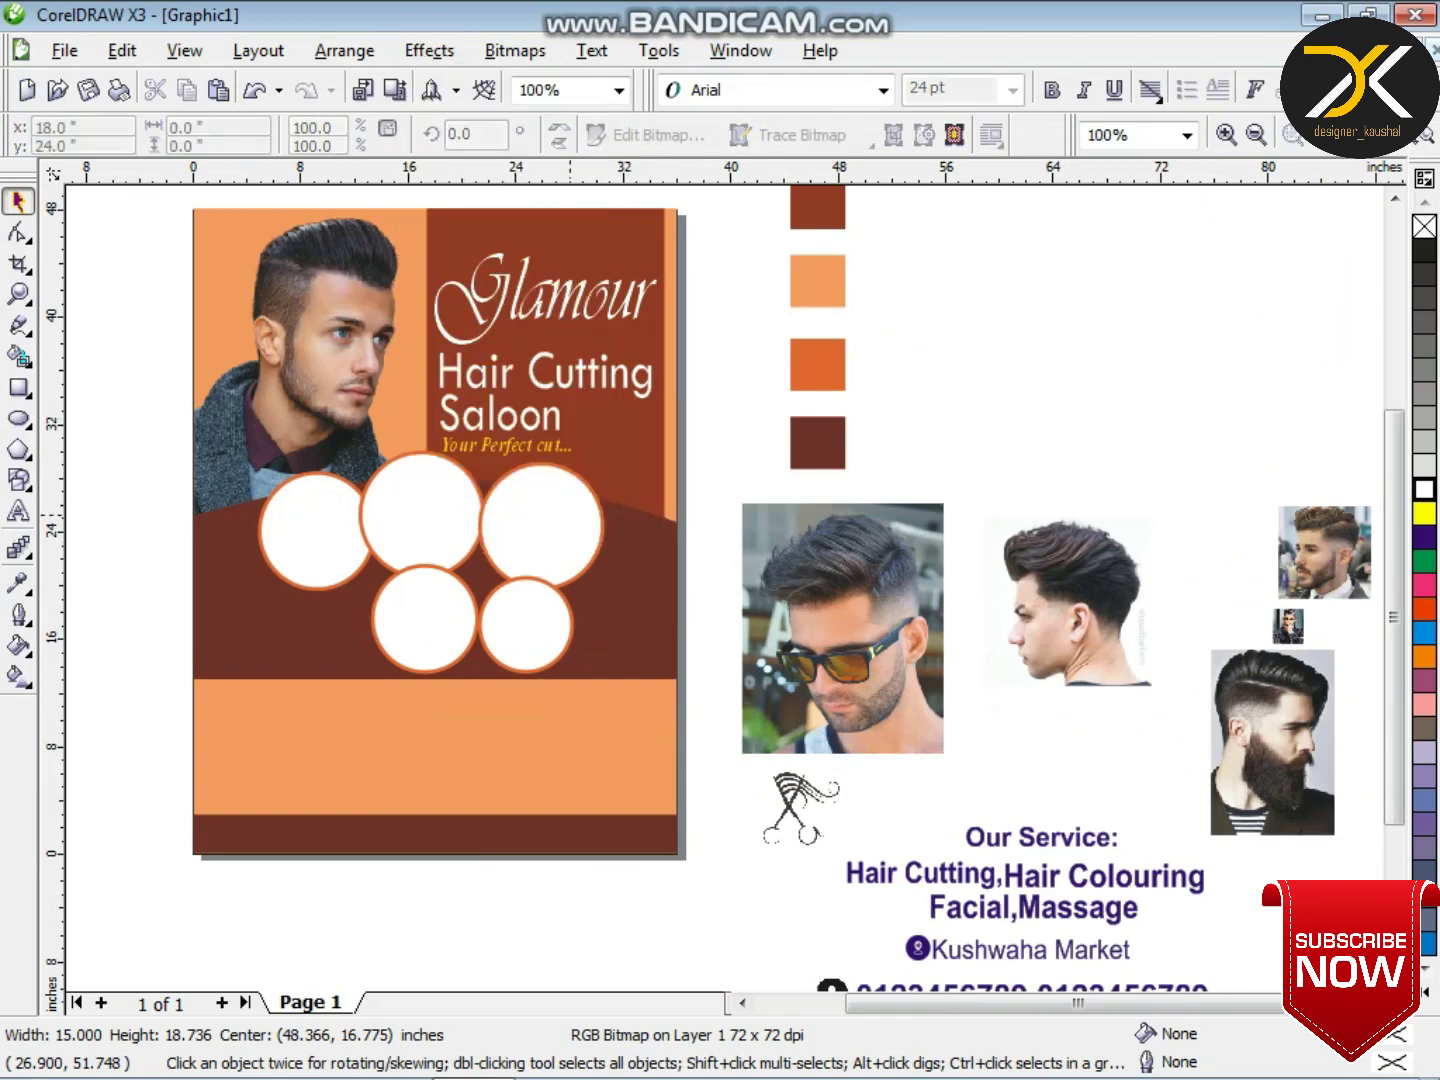
left_click(540, 525)
- Edit the upper right circle's clipped contents, shrinking the sunglasses photo to fit the circle and nudging it down
right_click(557, 497)
left_click(640, 541)
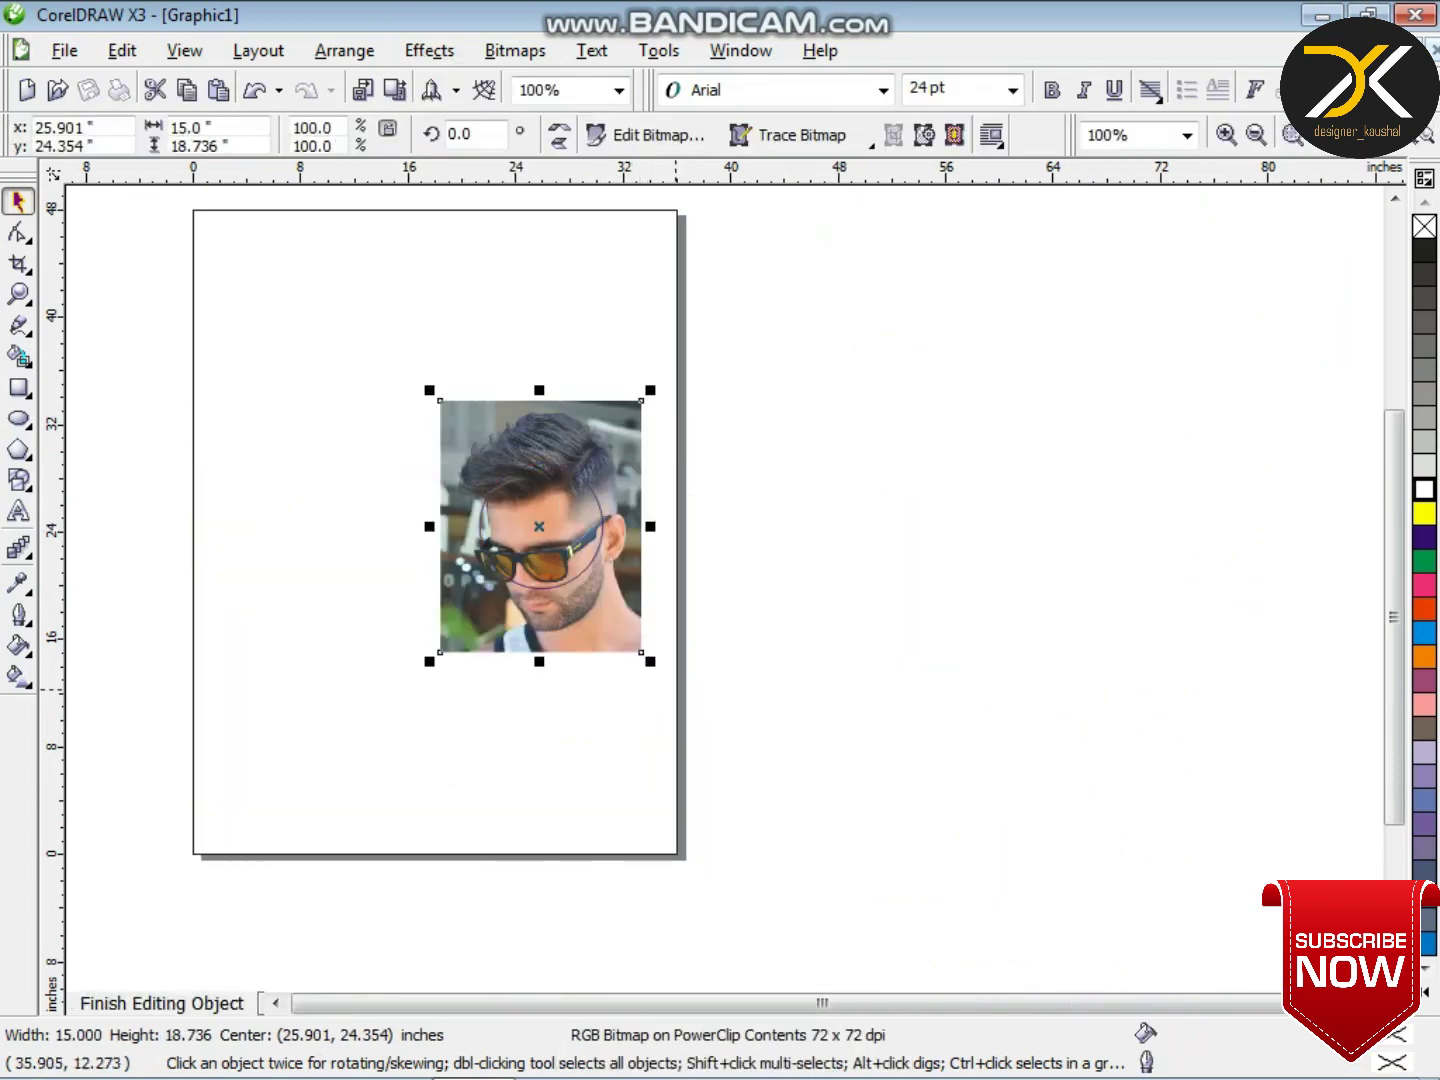
left_click_drag(650, 661, 598, 598)
key("Down")
right_click(561, 522)
left_click(675, 591)
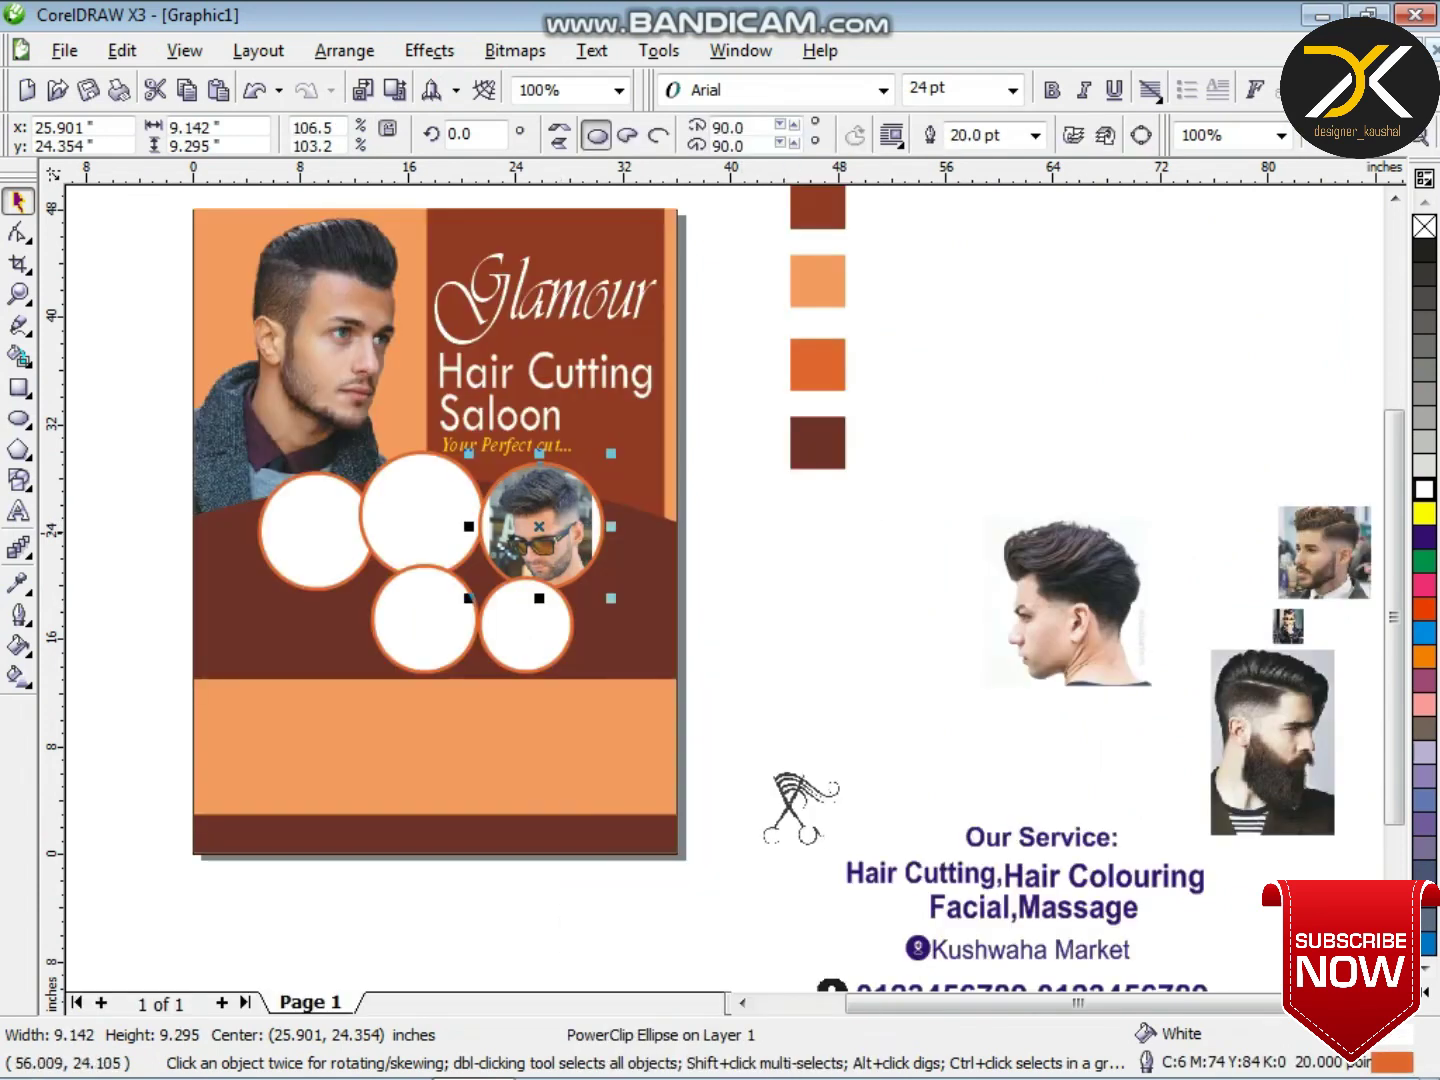
- Bring the side-profile photo on the white background closer to the page and PowerClip it into the lower right circle
left_click_drag(1067, 590, 938, 620)
left_click(429, 50)
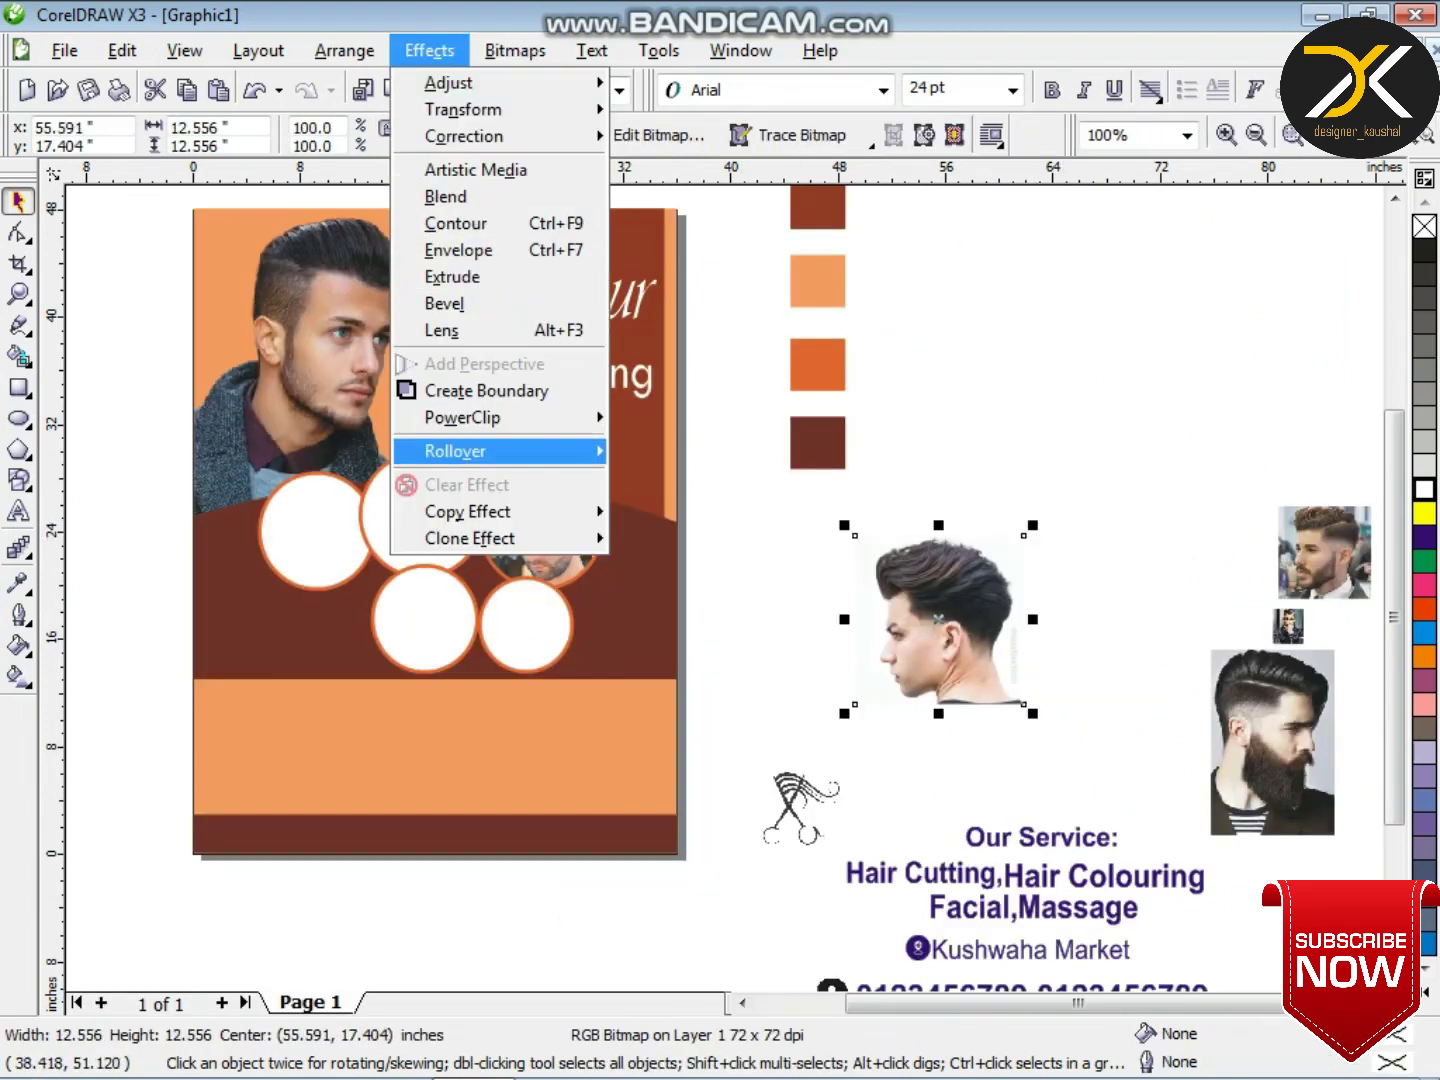
mouse_move(497, 418)
left_click(682, 418)
left_click(527, 625)
- Edit the lower right circle's clipped contents and shrink the side-profile photo so the whole head fits inside
right_click(535, 627)
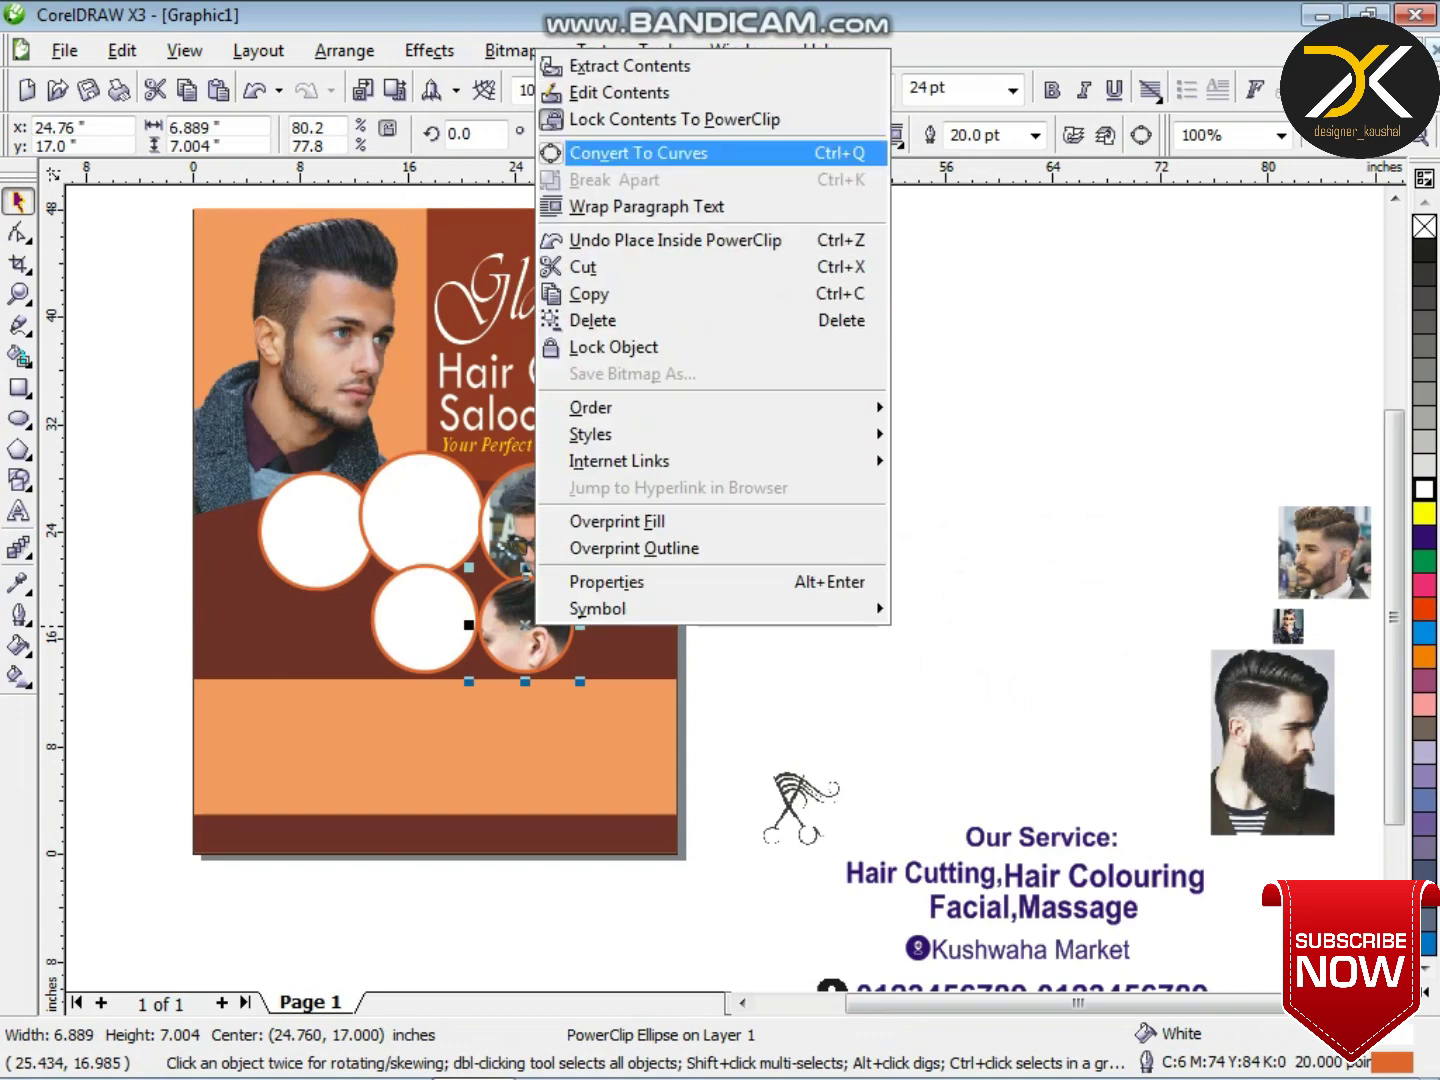
left_click(590, 88)
left_click(546, 596)
left_click_drag(617, 714, 573, 681)
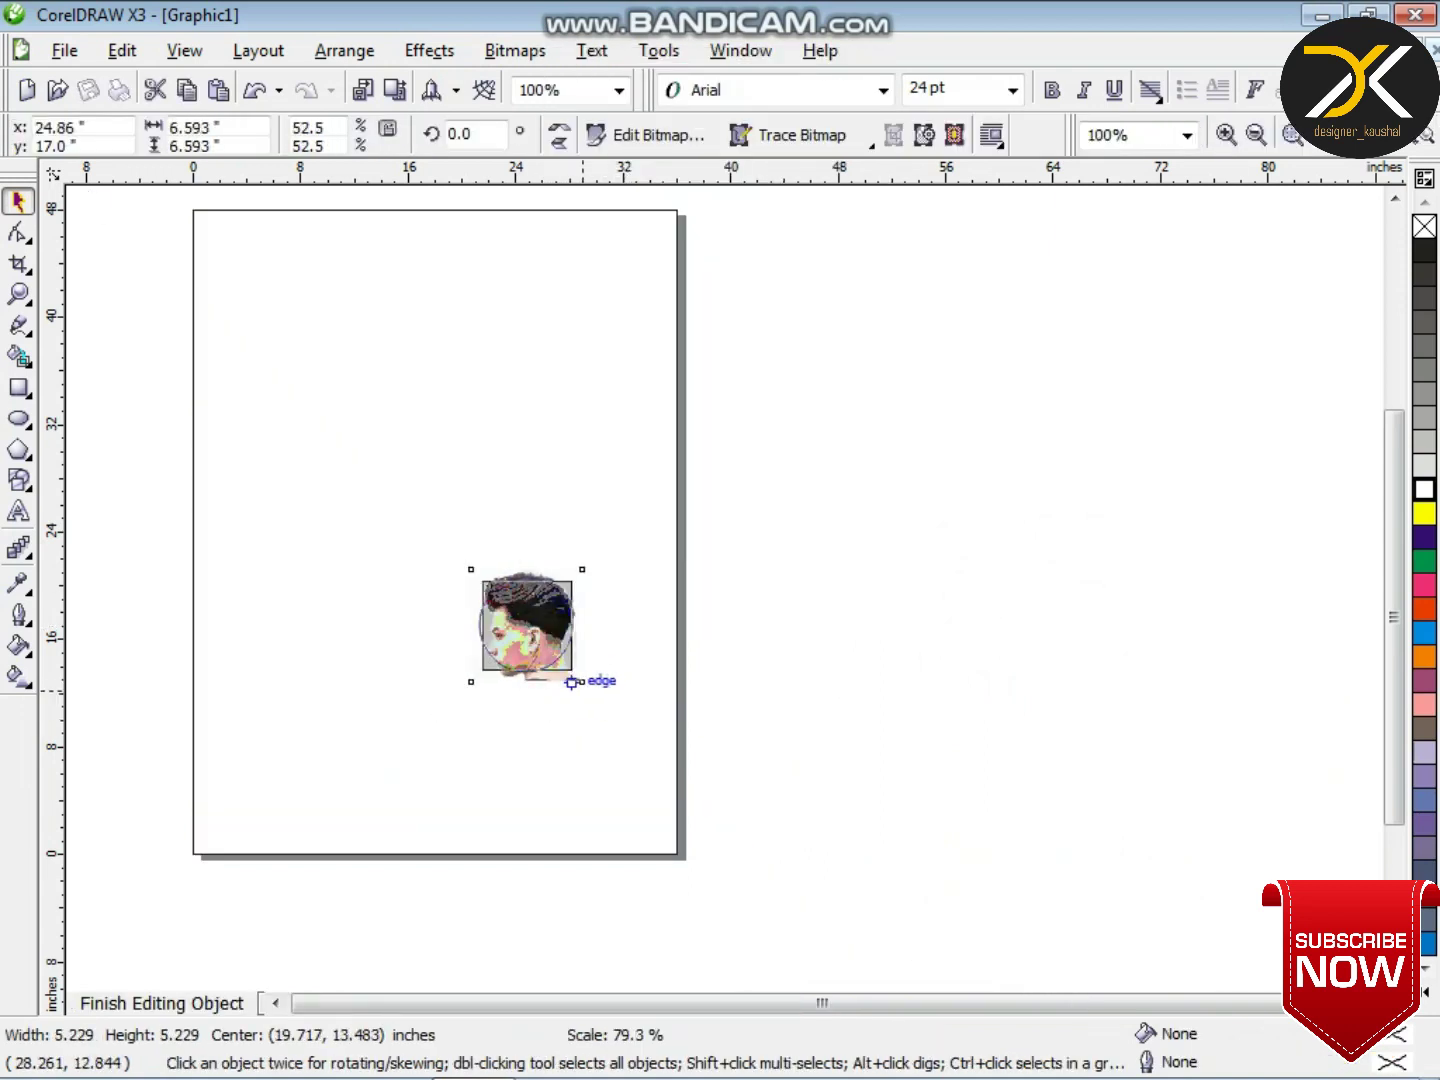
right_click(548, 605)
left_click(648, 125)
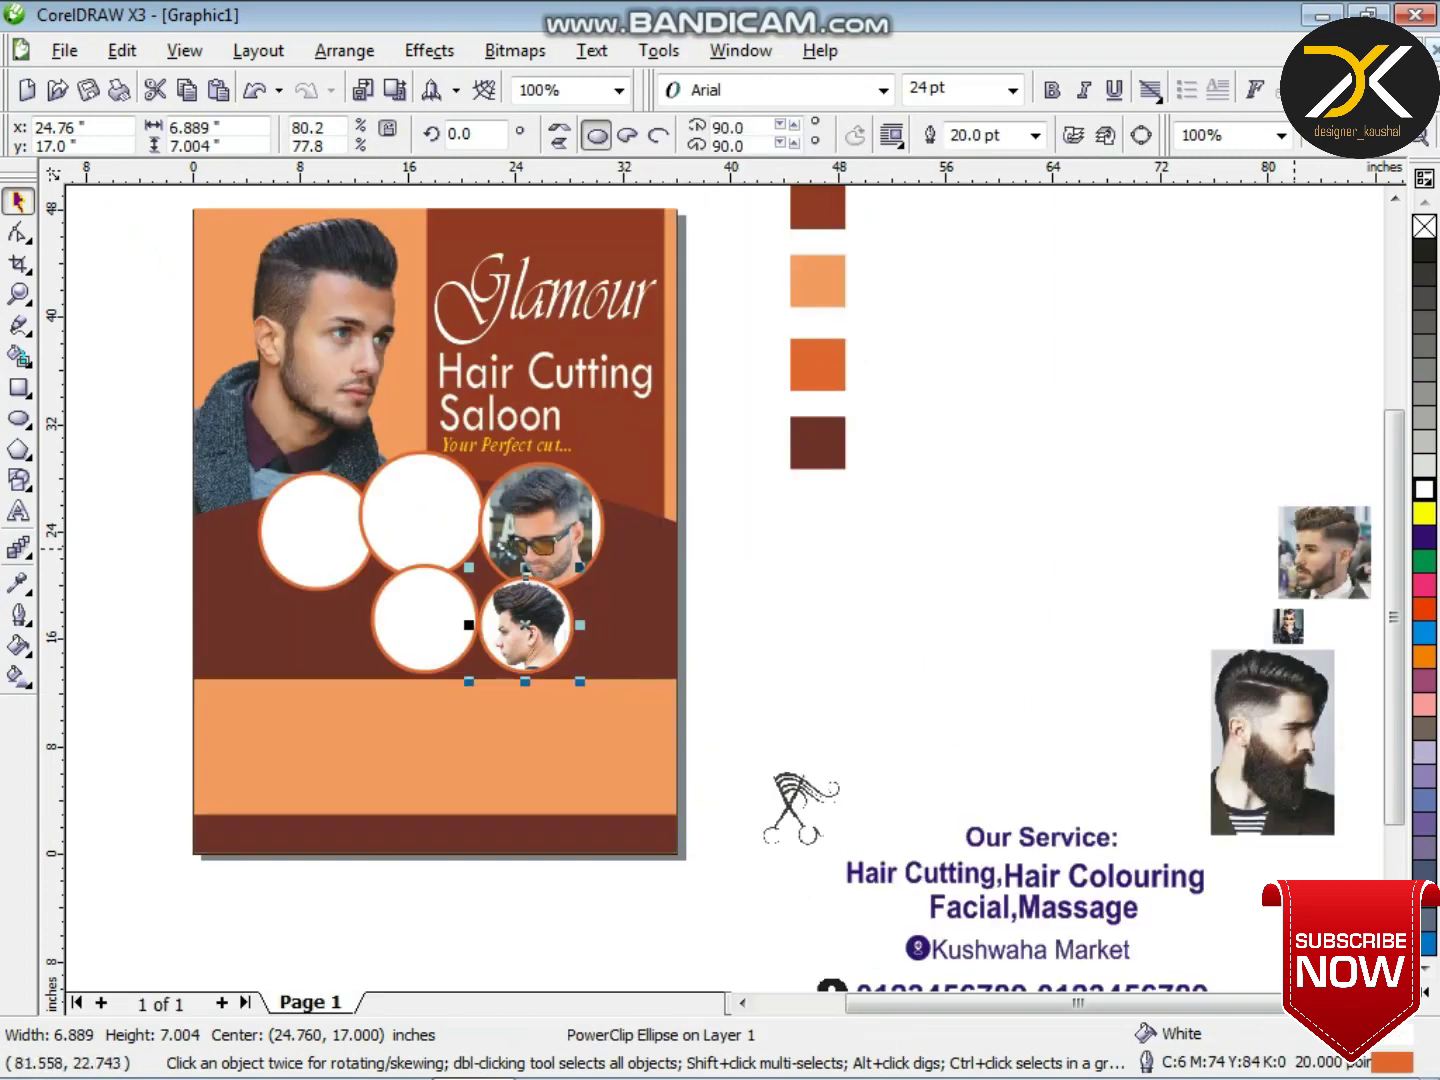
- Move the square photo of the short-bearded man beside the page and PowerClip it into the upper middle circle
left_click_drag(1324, 552, 788, 660)
left_click(430, 50)
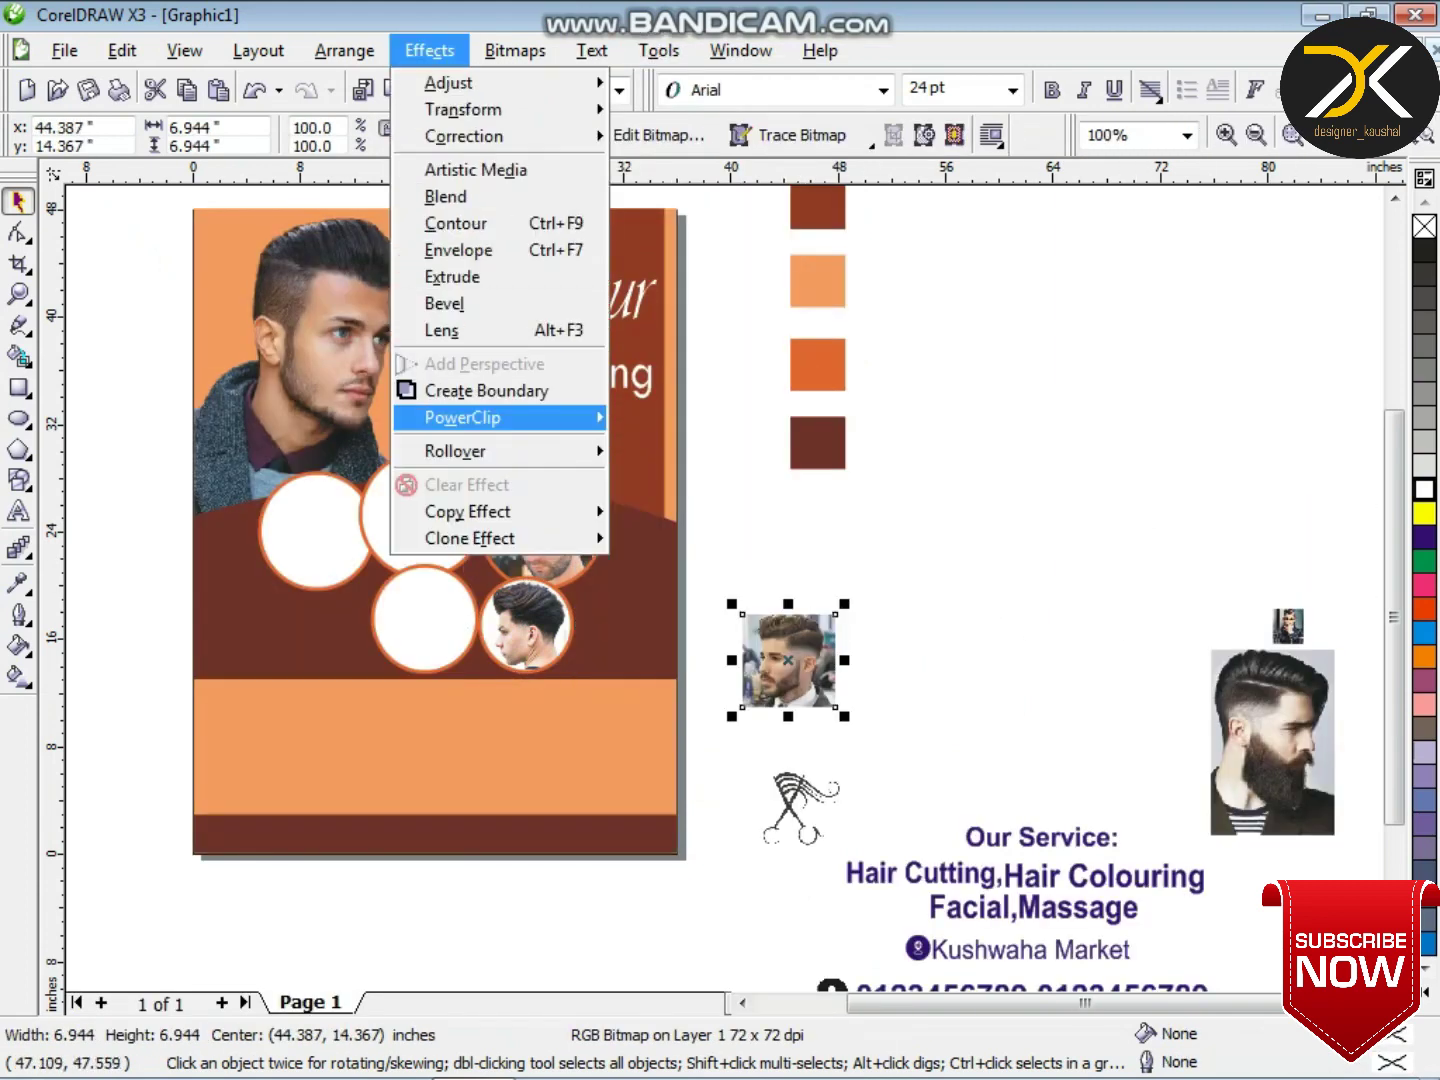
mouse_move(470, 417)
left_click(729, 421)
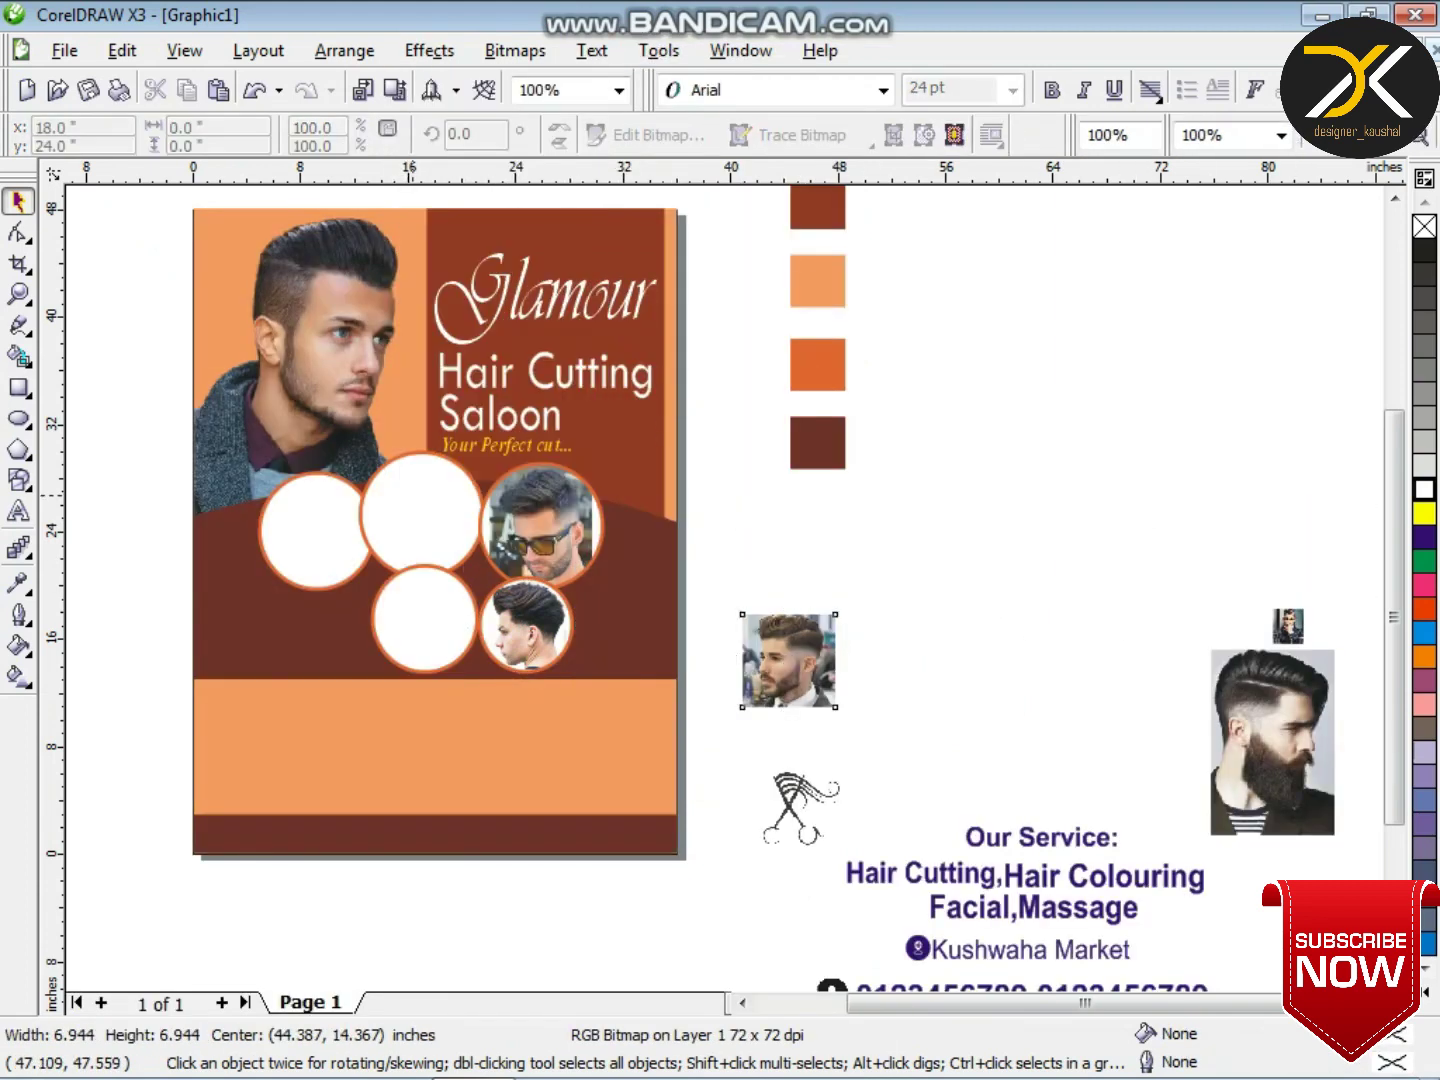
left_click(421, 515)
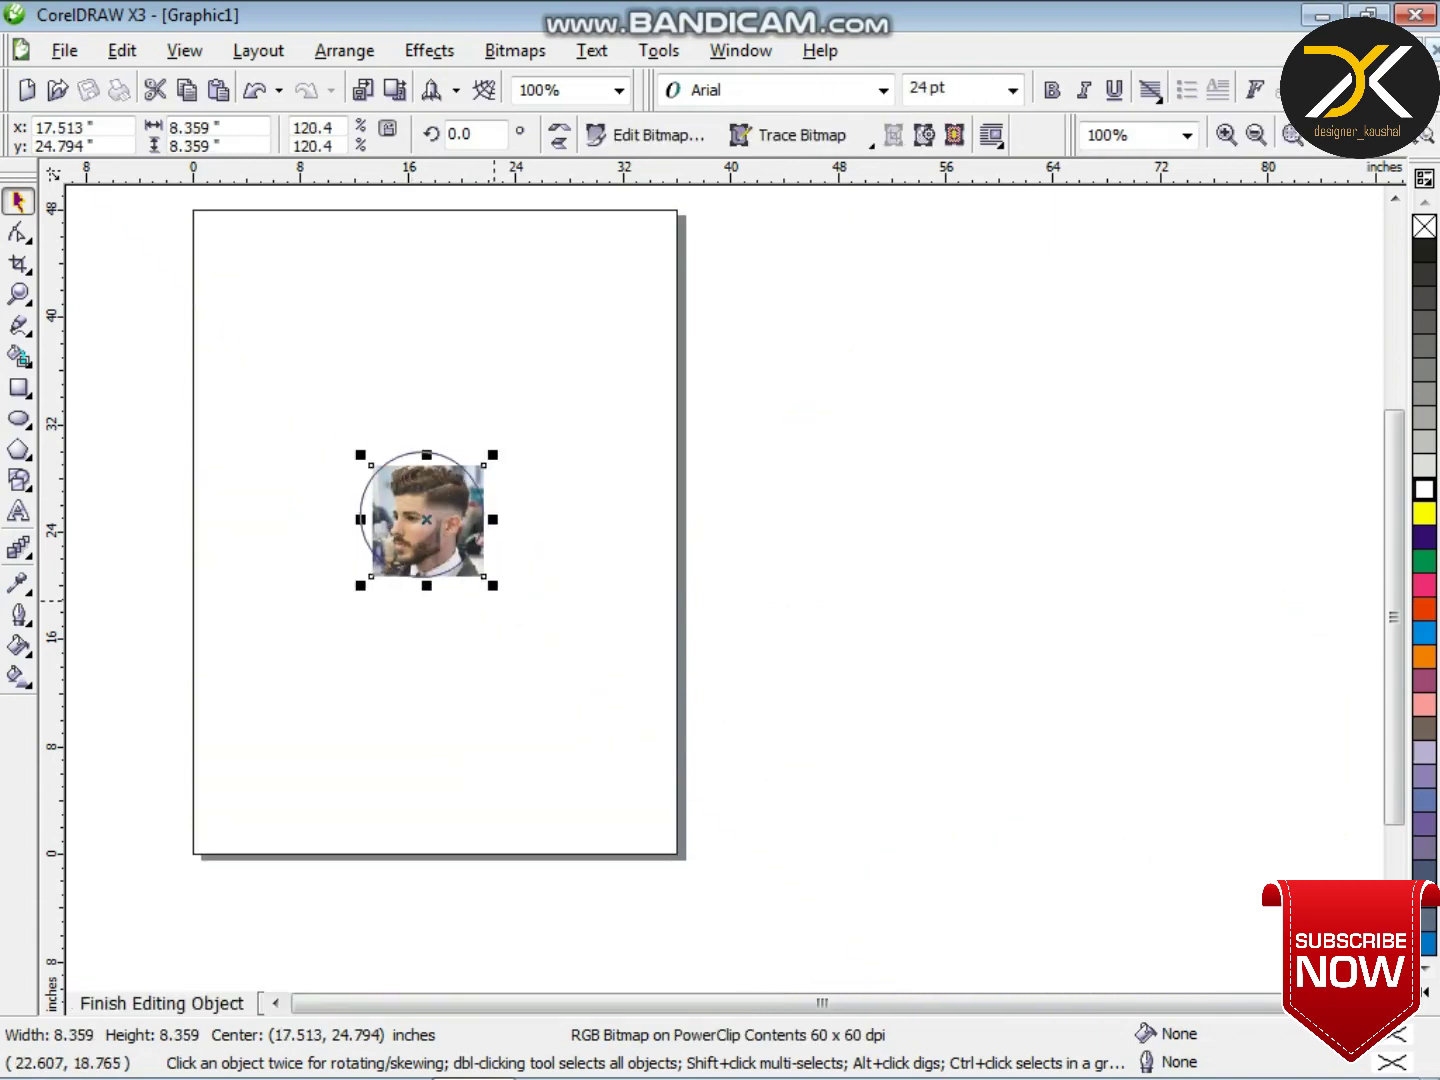
- Enlarge the upper middle circle's clipped photo to about 8.8 inches square, center it in the circle and finish editing
key("Up")
key("Left")
key("Left")
key("Left")
key("Up")
mouse_move(499, 446)
left_mouse_down()
mouse_move(508, 432)
mouse_move(486, 448)
left_mouse_up()
key("Right")
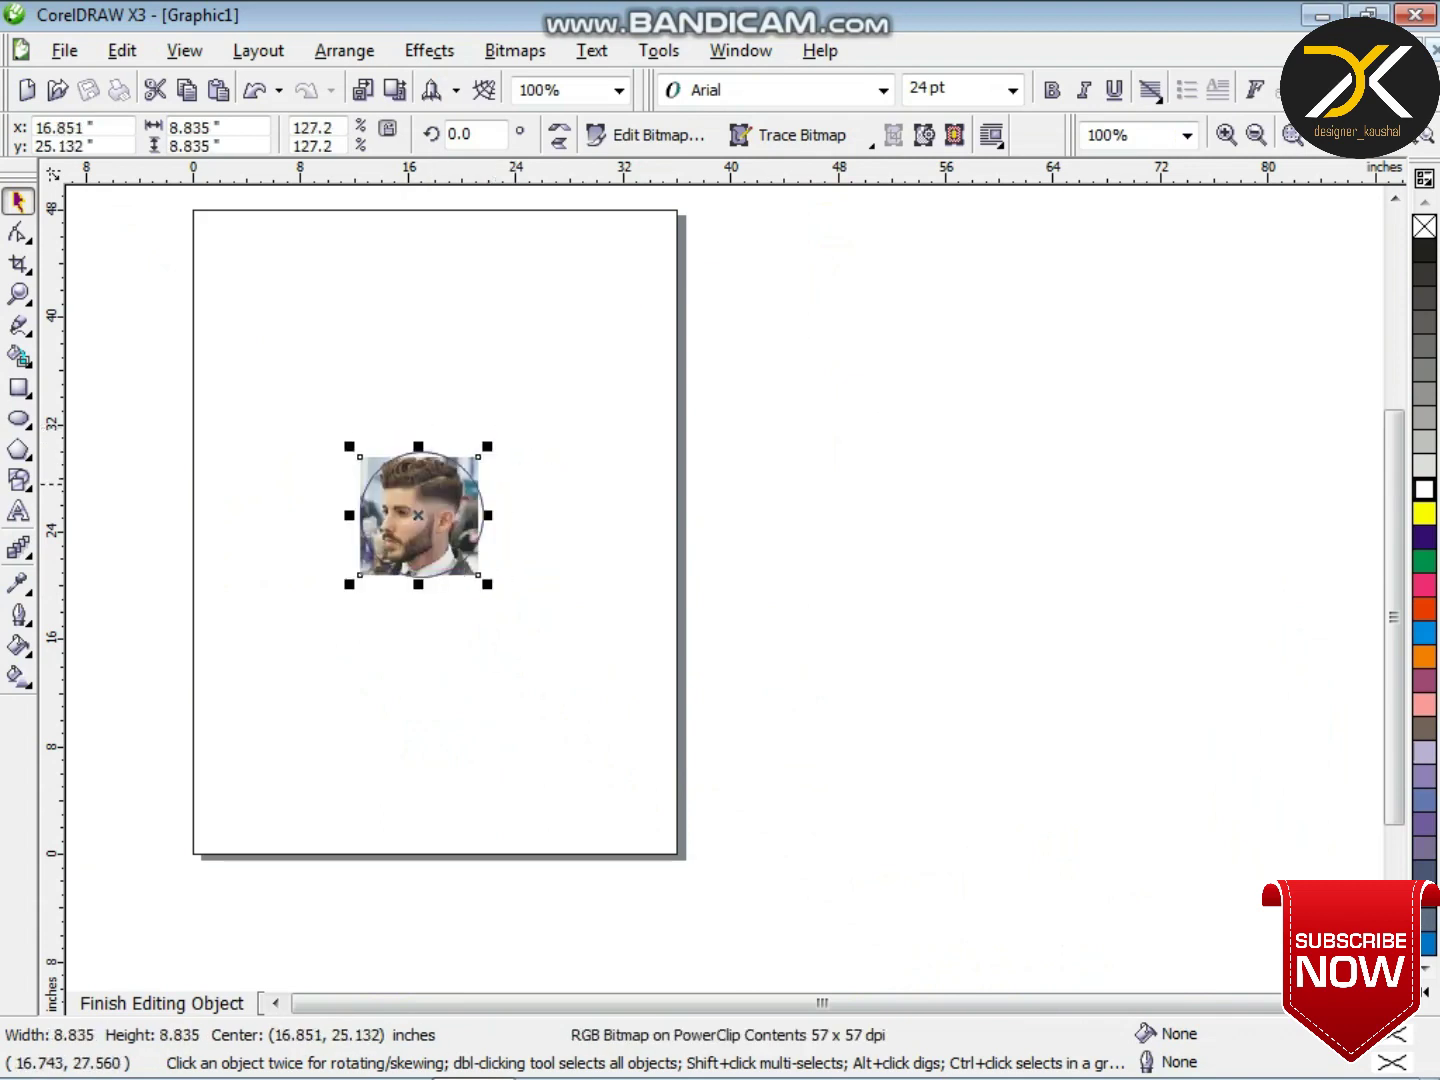
right_click(411, 482)
left_click(492, 556)
- Move the long-bearded man's photo closer to the page and PowerClip it into the upper left circle
left_click_drag(1227, 669, 859, 597)
left_click(430, 50)
left_click(703, 418)
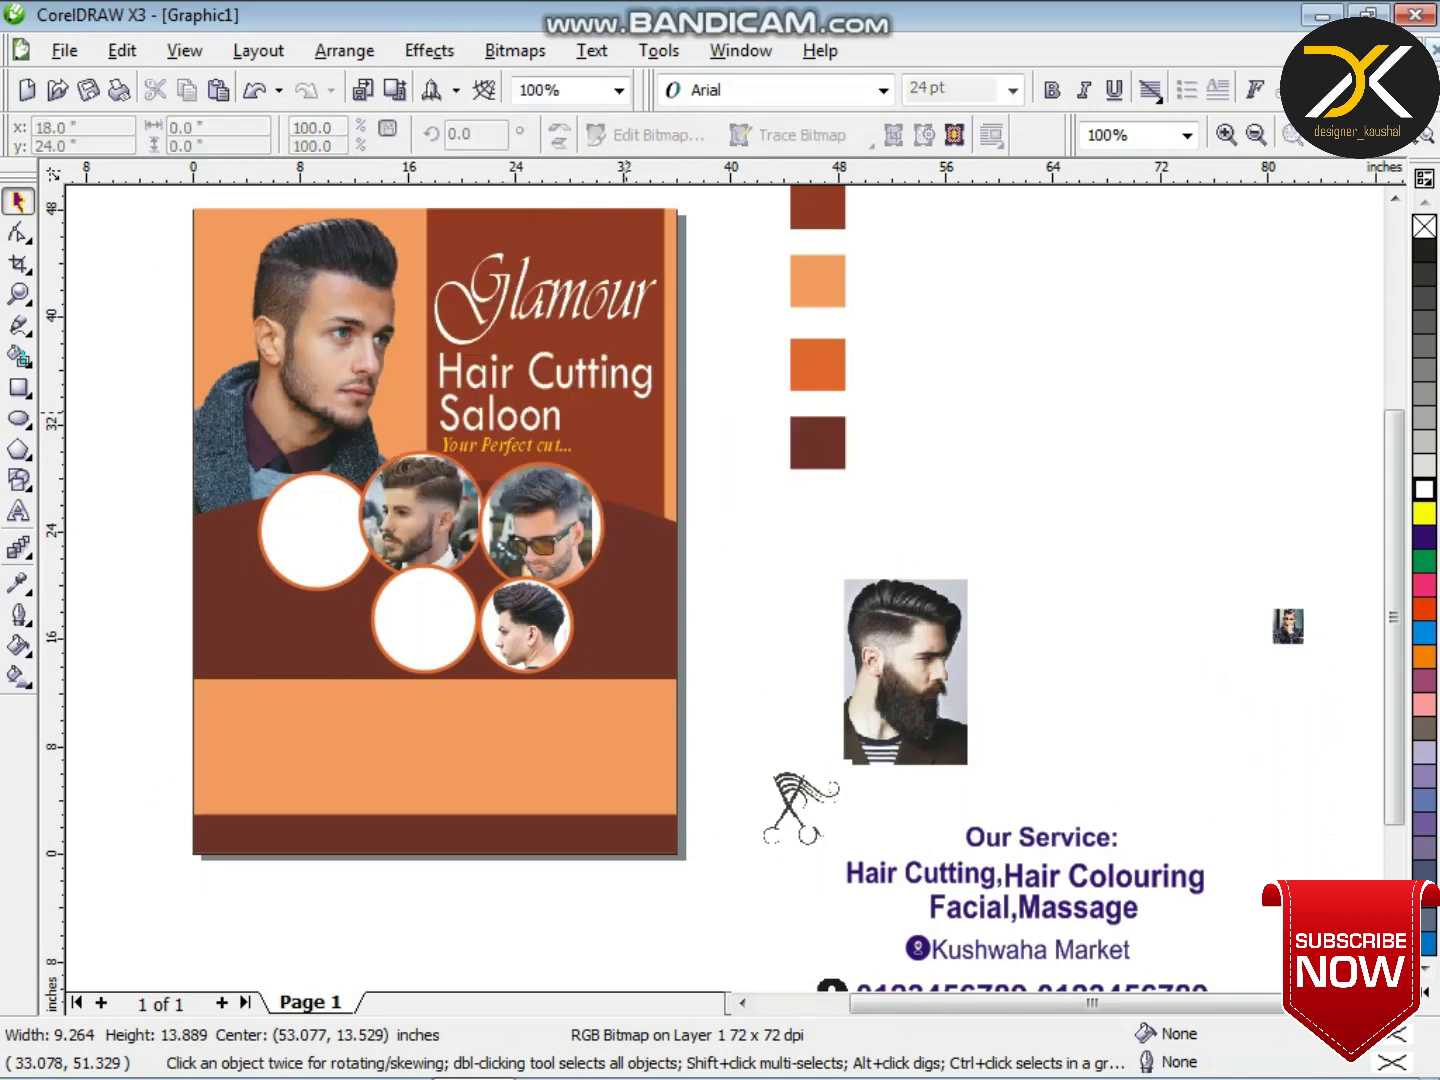
left_click(316, 474)
- Shrink the upper left circle's clipped photo to about 6.9 by 10.4 inches, shift it down and finish editing
right_click(312, 520)
left_click(402, 42)
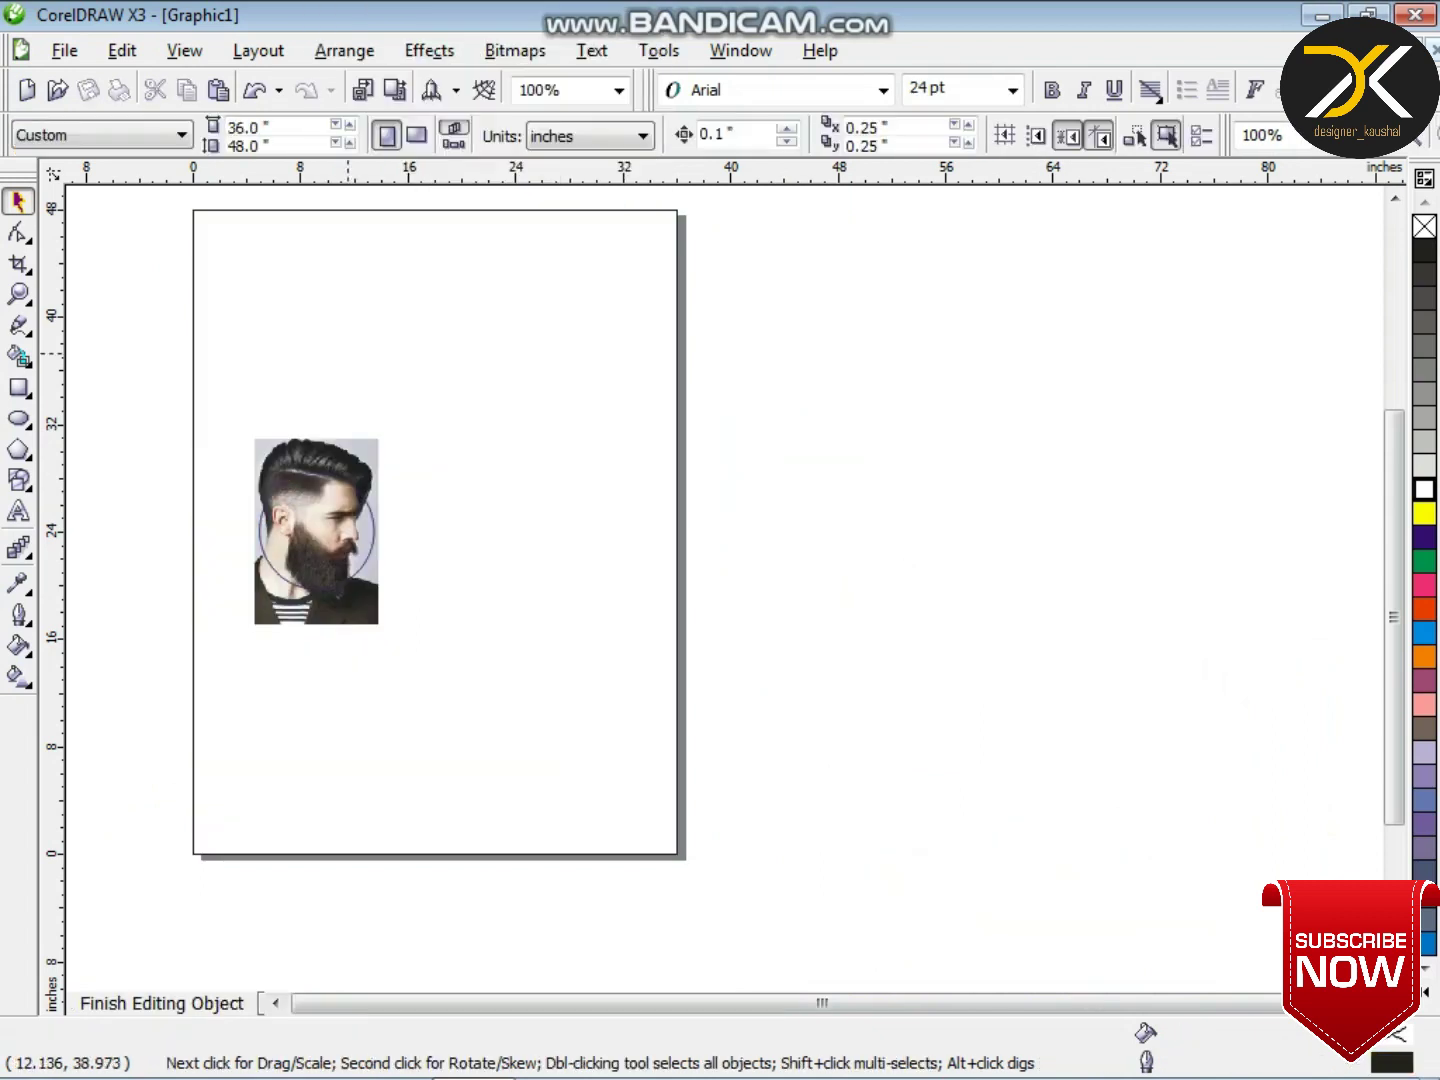
left_click_drag(388, 430, 372, 463)
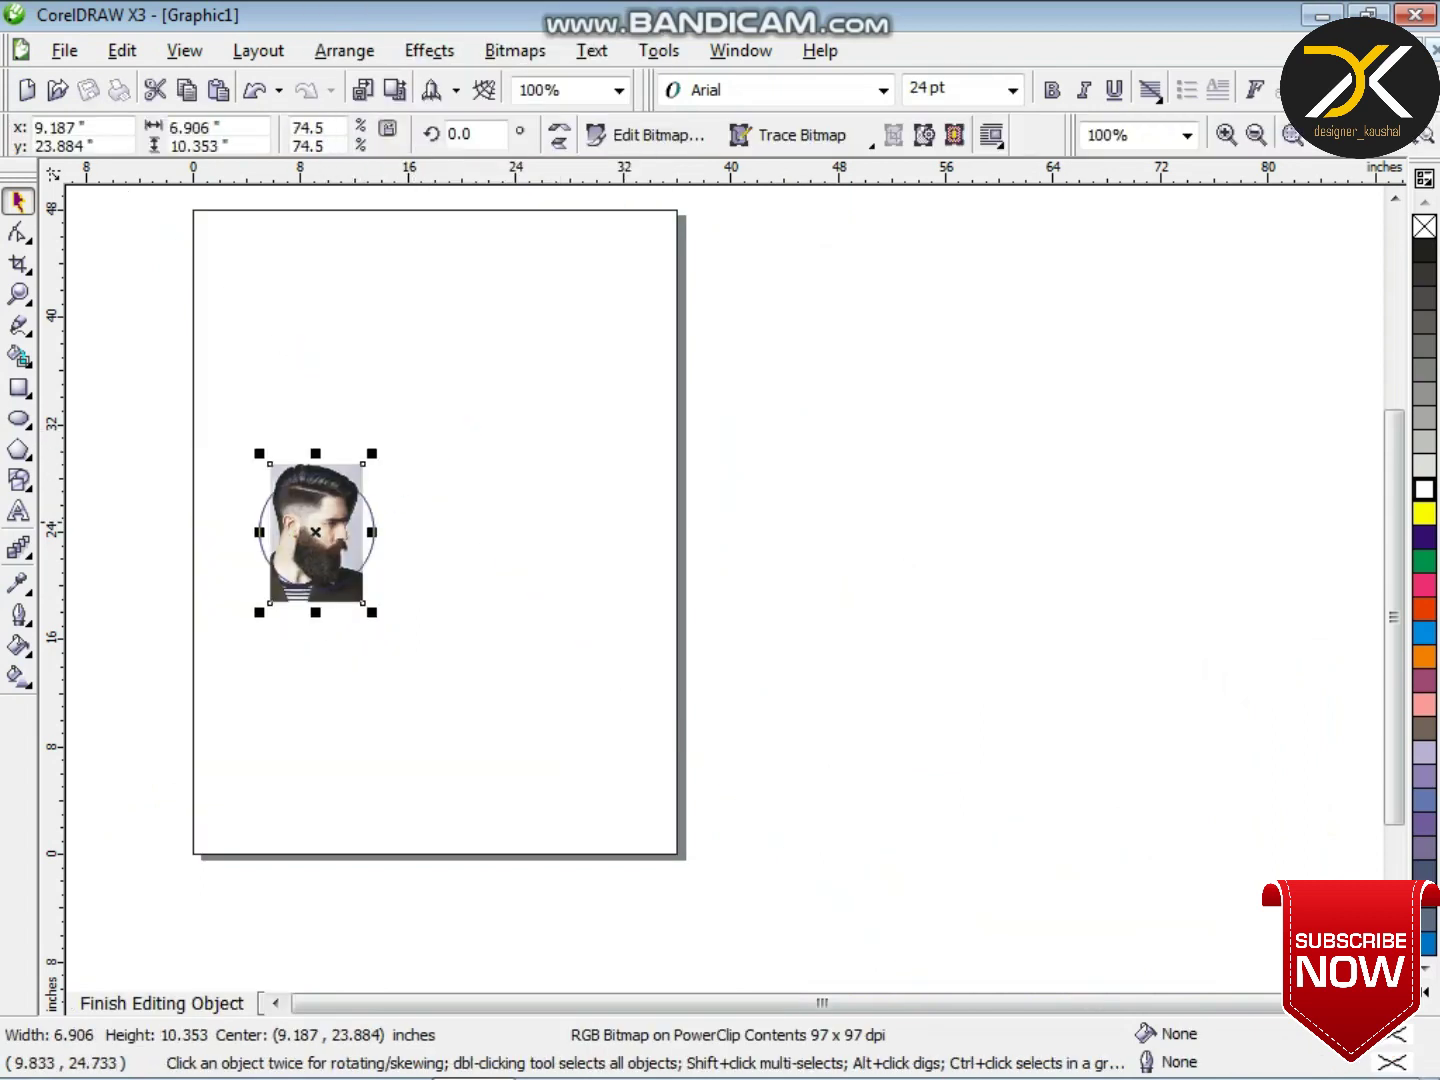
right_click(322, 520)
left_click(450, 591)
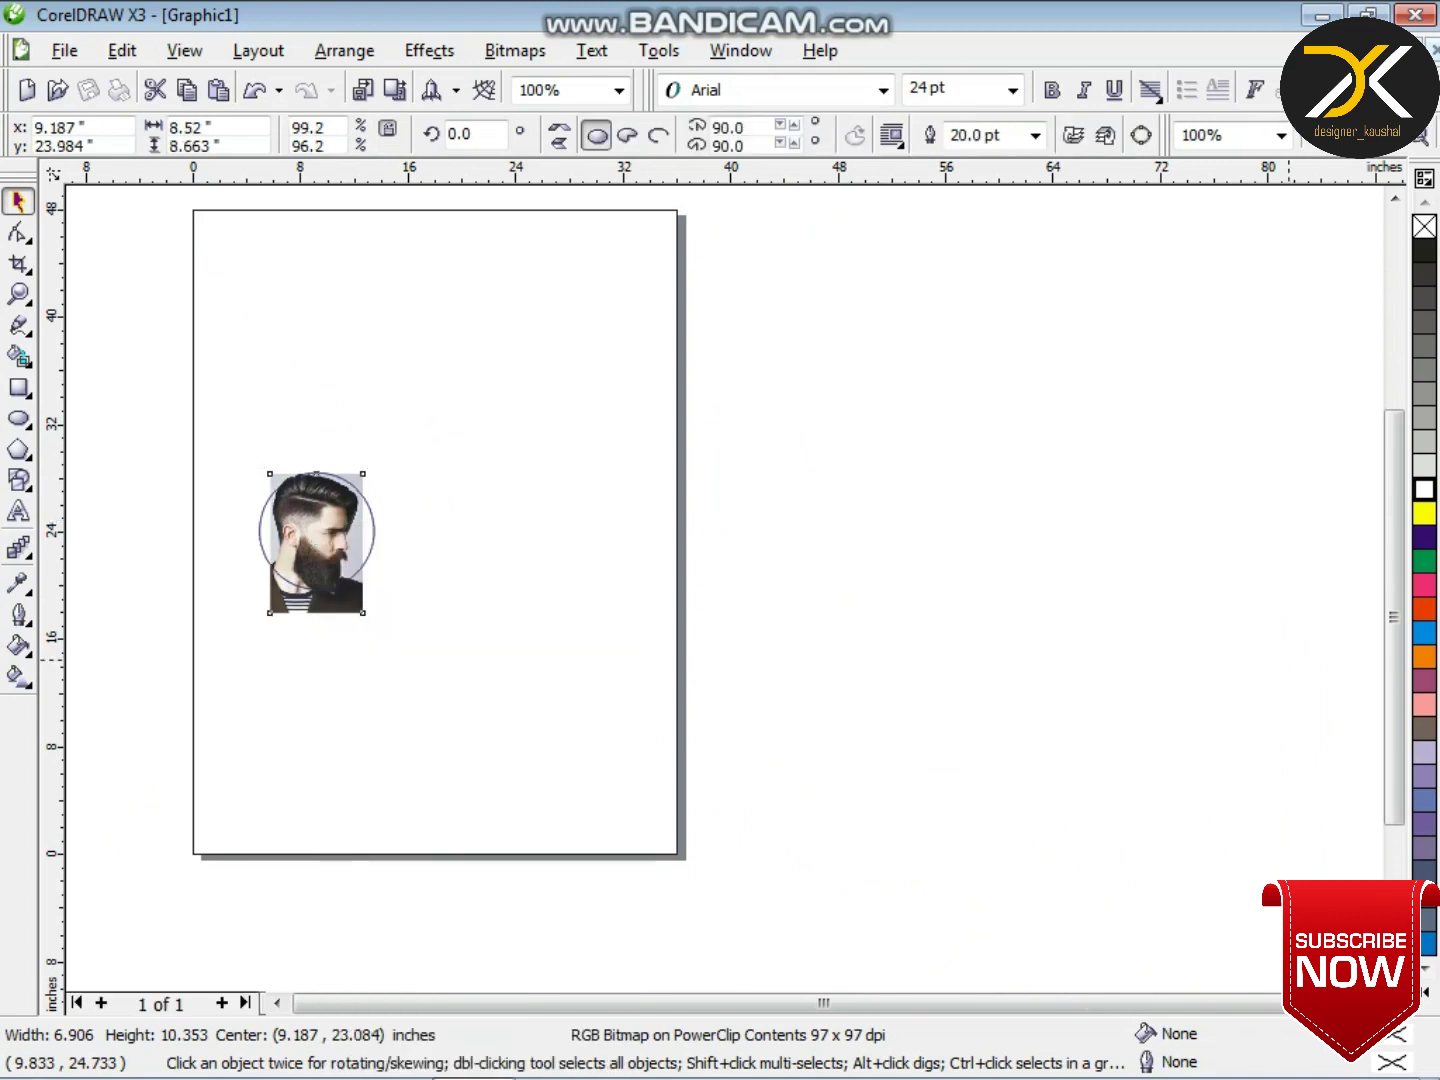
- PowerClip the small photo of the man in the dark suit into the empty lower middle circle
left_click_drag(1291, 626, 903, 663)
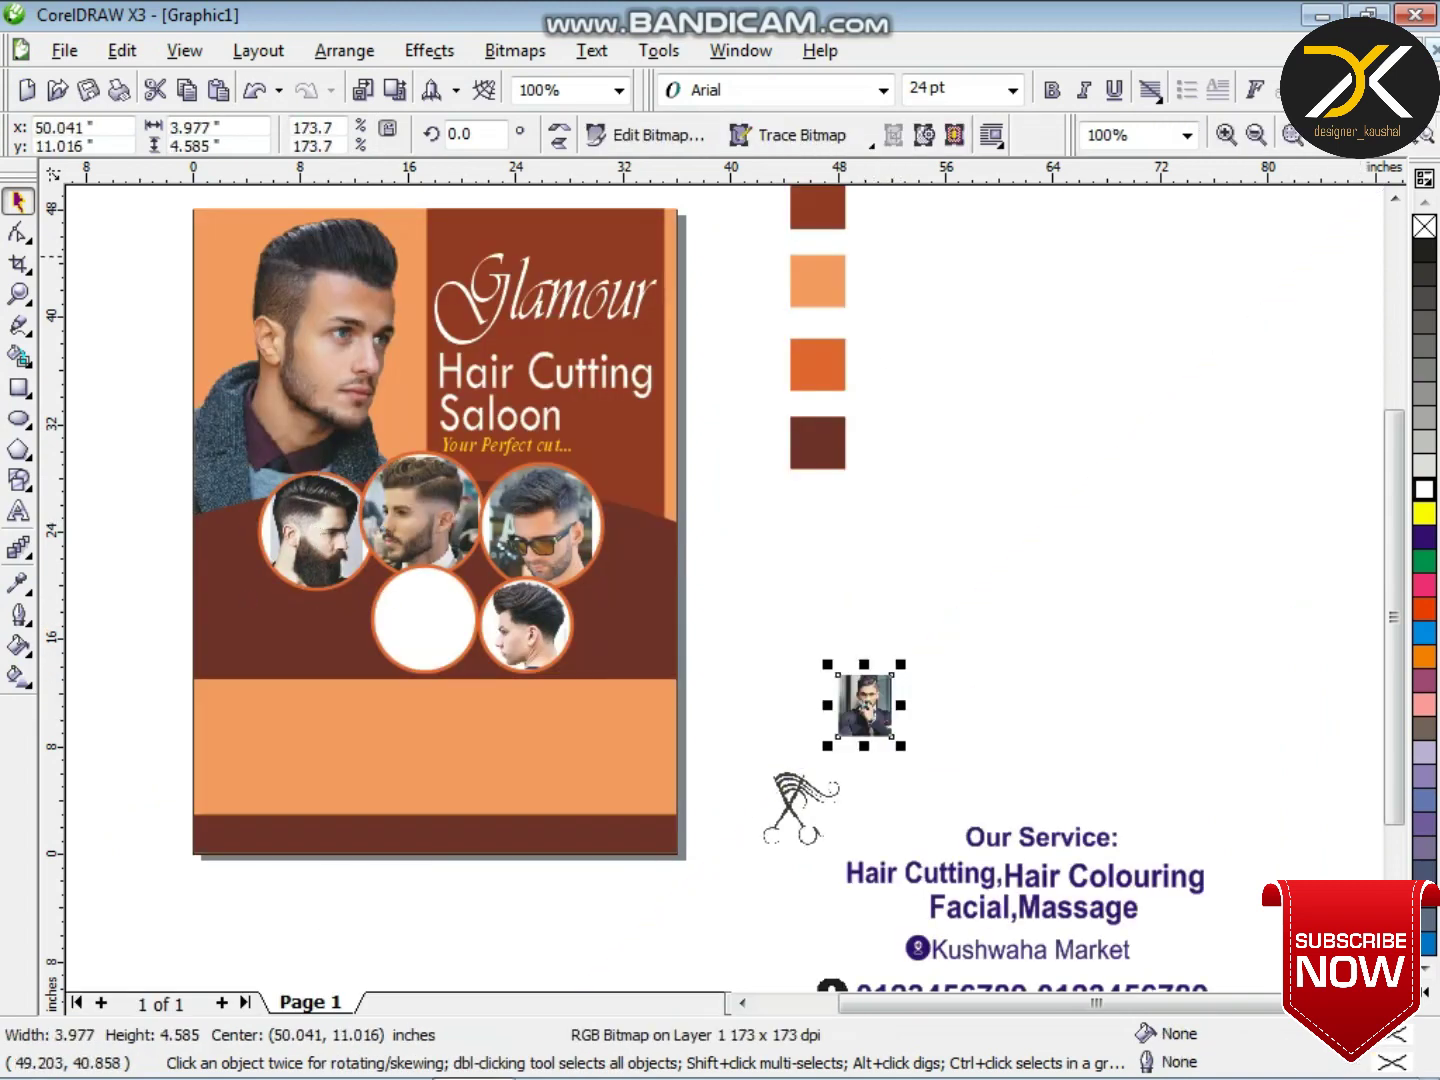
left_click(428, 50)
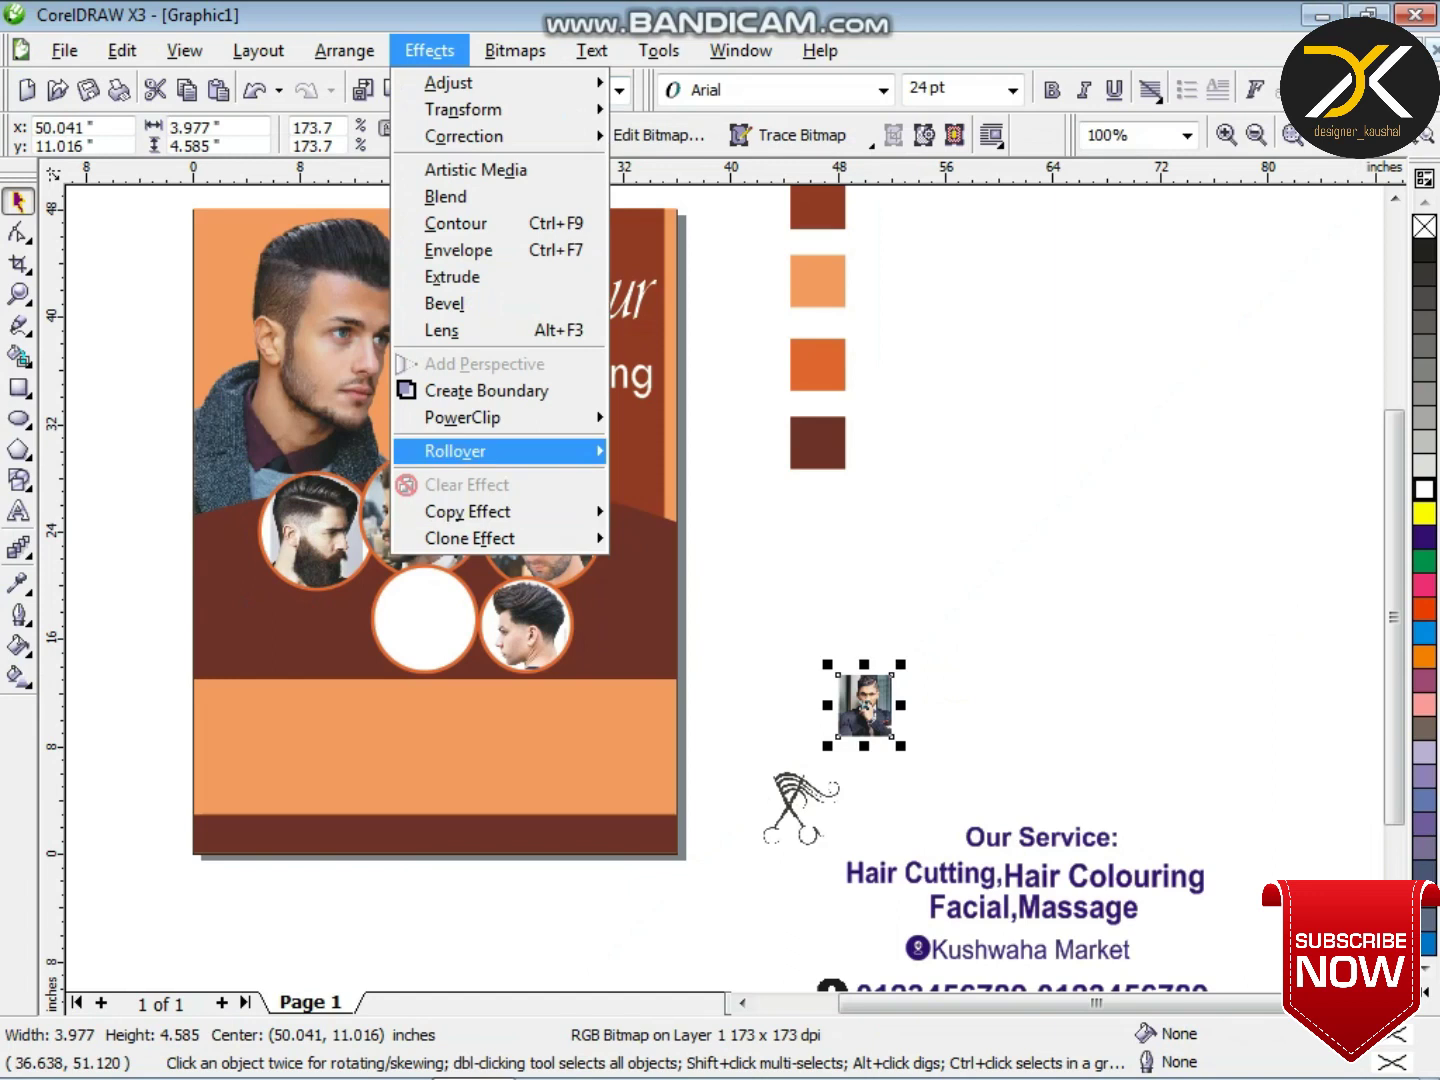
mouse_move(500, 417)
left_click(720, 421)
left_click(424, 618)
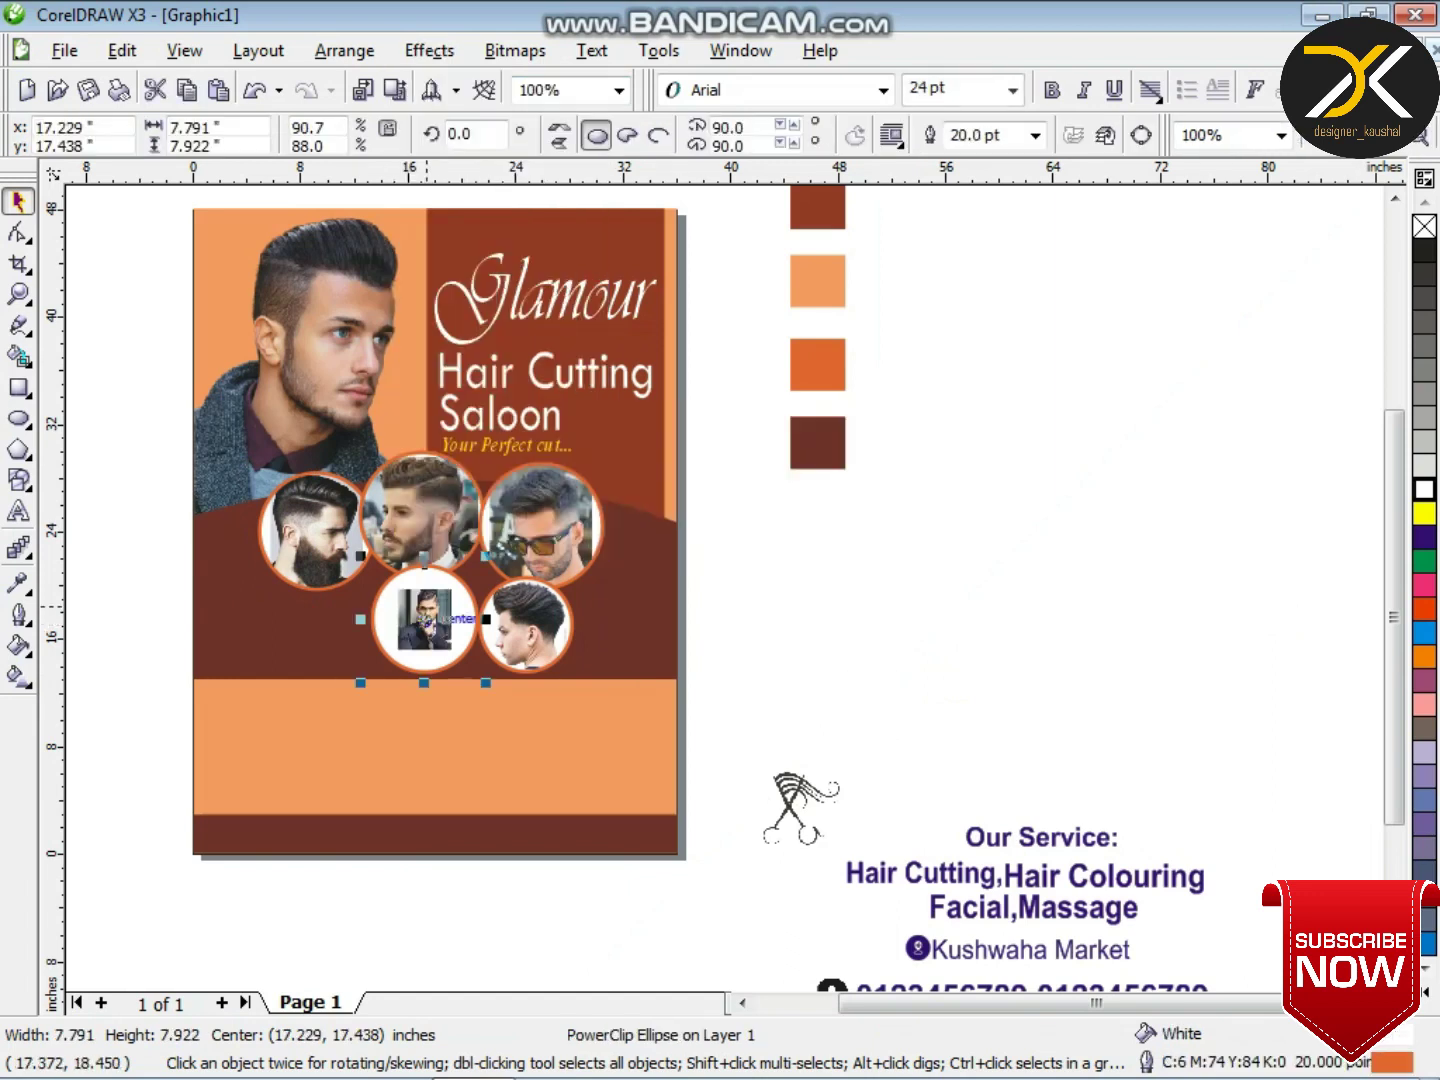
- Enlarge the lower middle circle's clipped photo to about 7.2 by 8.3 inches and finish editing its contents
right_click(428, 605)
left_click(511, 71)
left_click(418, 613)
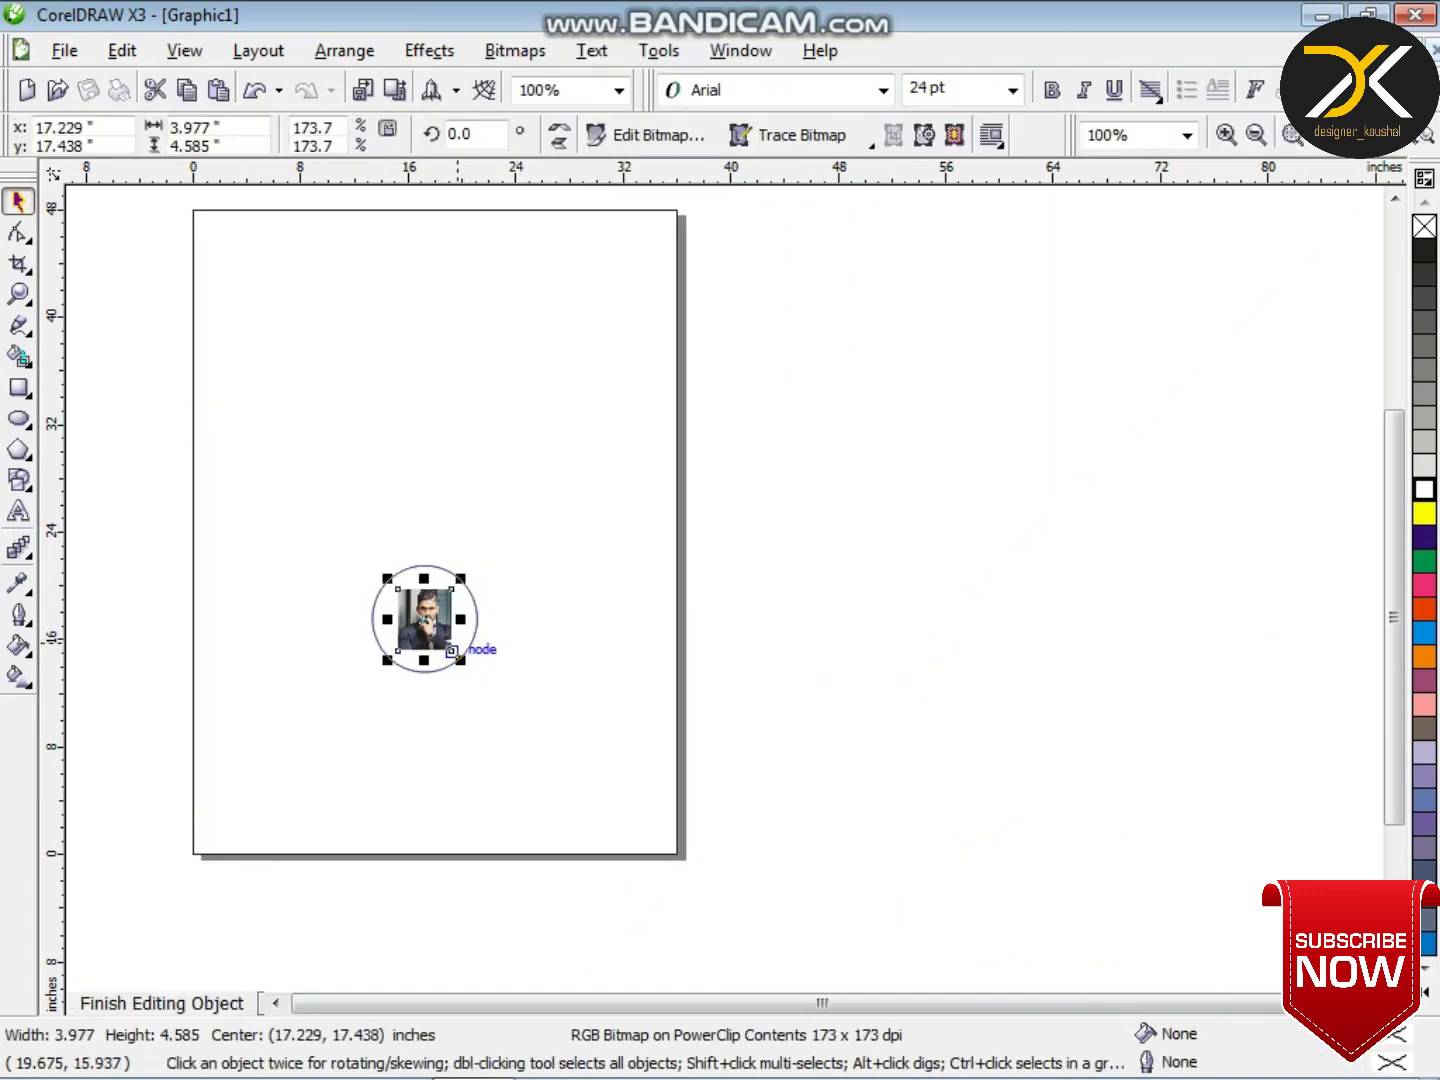
left_click_drag(451, 651, 474, 672)
right_click(428, 610)
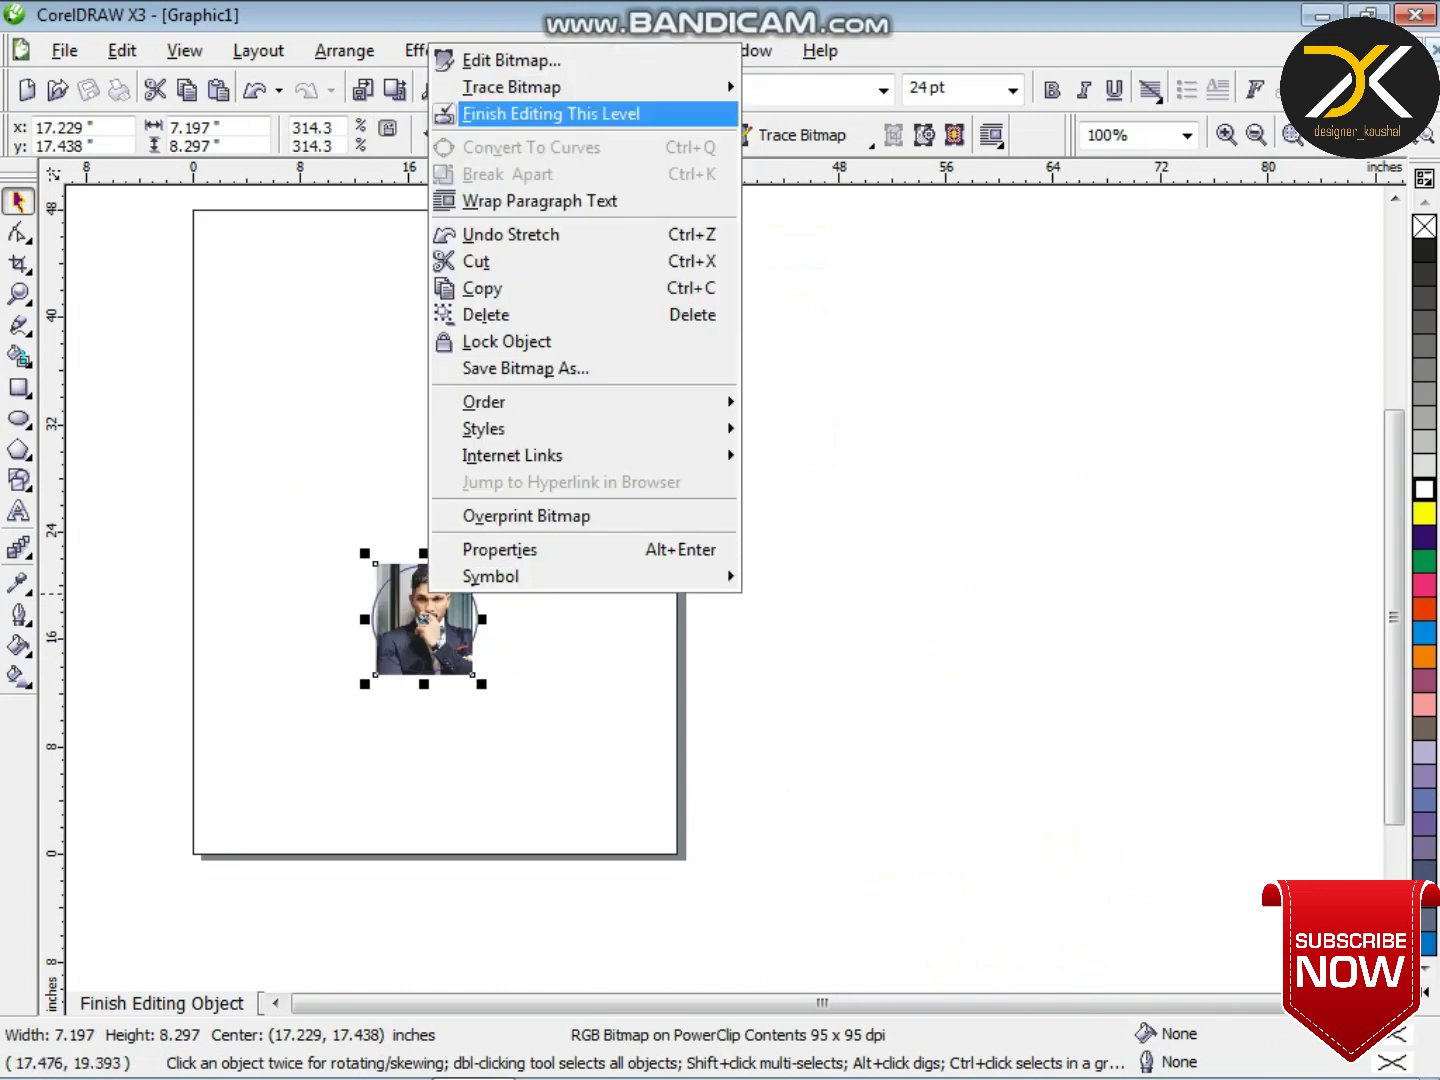
left_click(545, 112)
- Trace the scissors-and-comb bitmap into vector curves, ungroup the traced result and delete the original bitmap
left_click(856, 862)
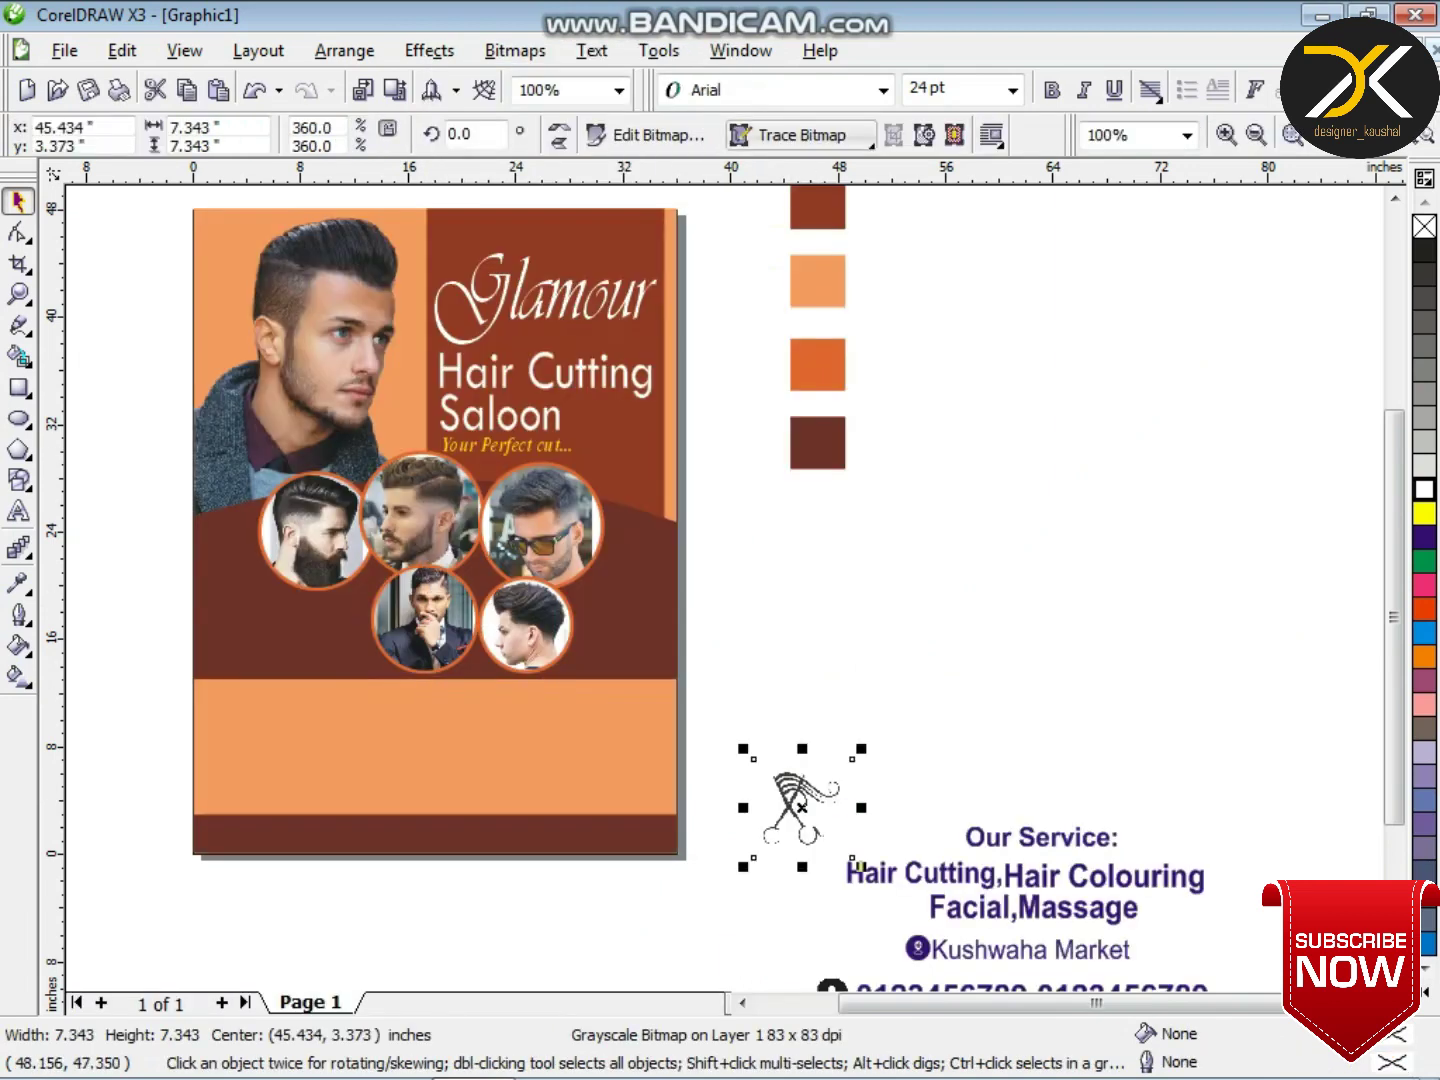
left_click(800, 134)
left_click(790, 167)
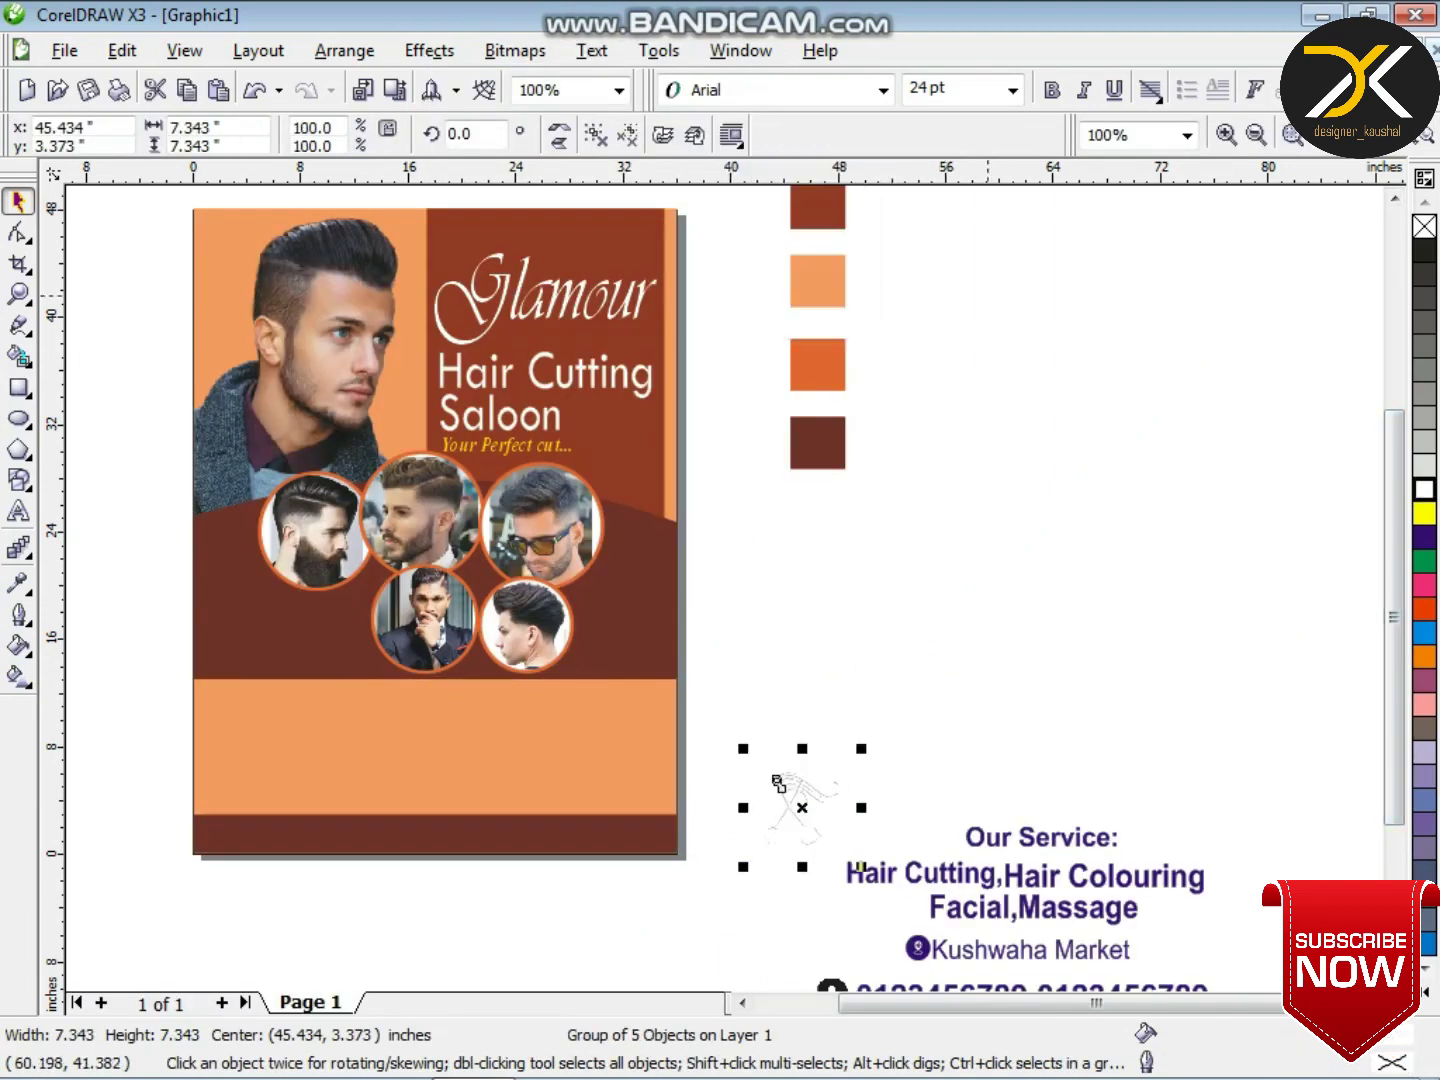
key("ctrl+u")
left_click(881, 654)
left_click(828, 766)
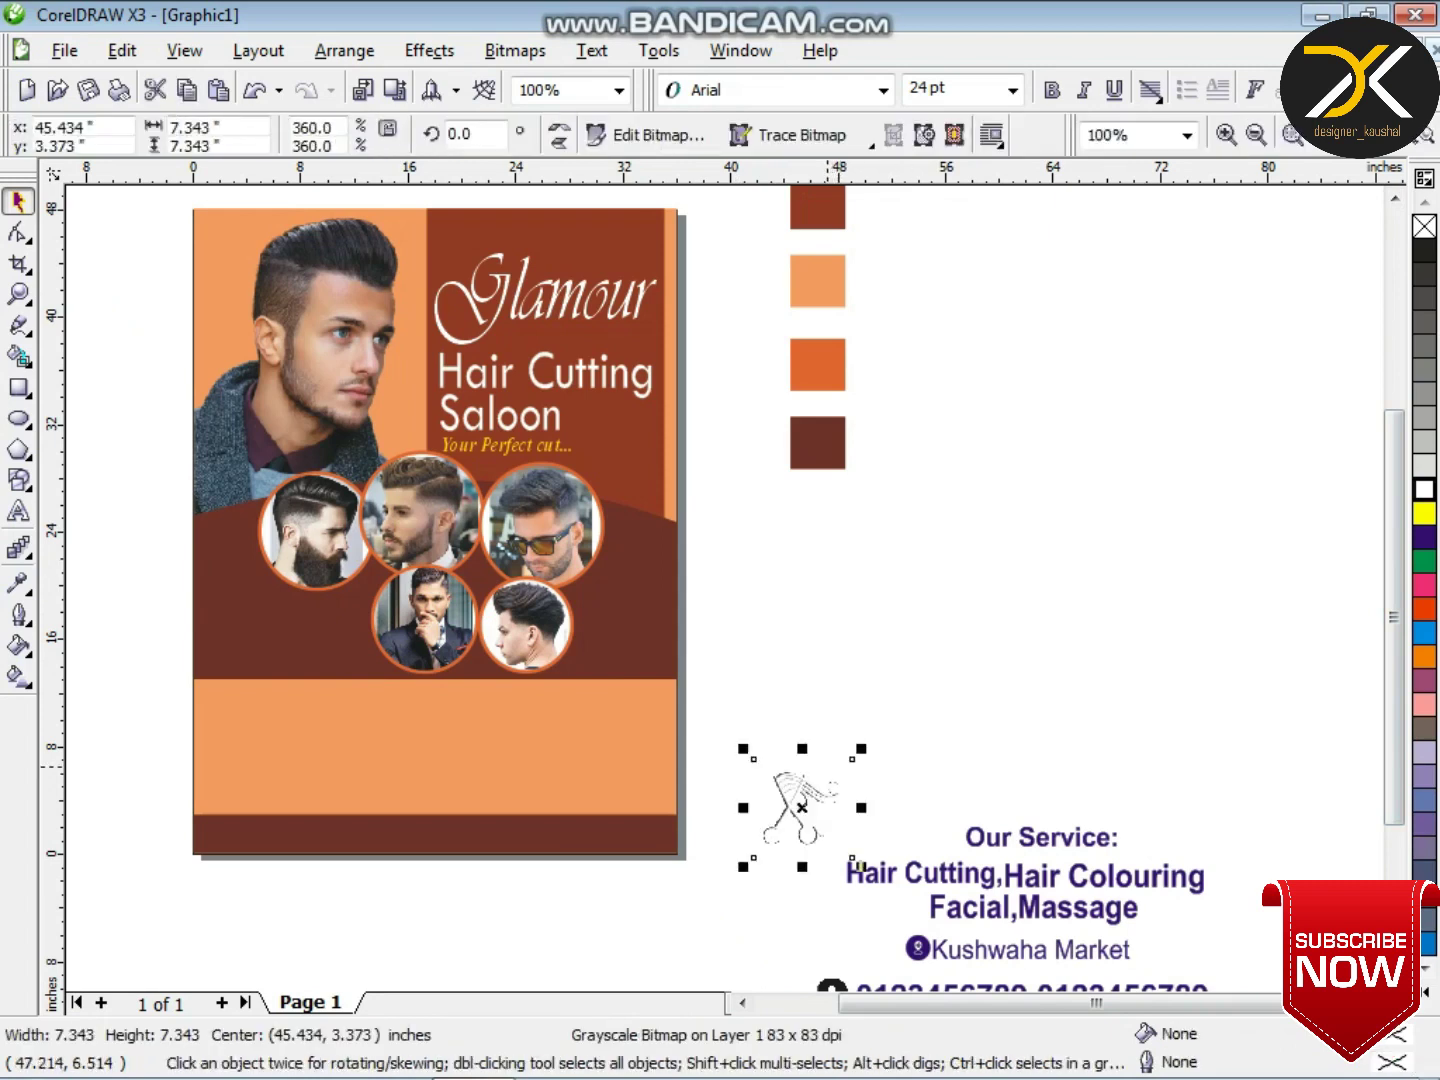
key("Delete")
- Move the white traced scissors curve onto the dark brown area beside the lower right circle and nudge it slightly
mouse_move(809, 787)
left_mouse_down()
mouse_move(668, 628)
mouse_move(605, 613)
left_mouse_up()
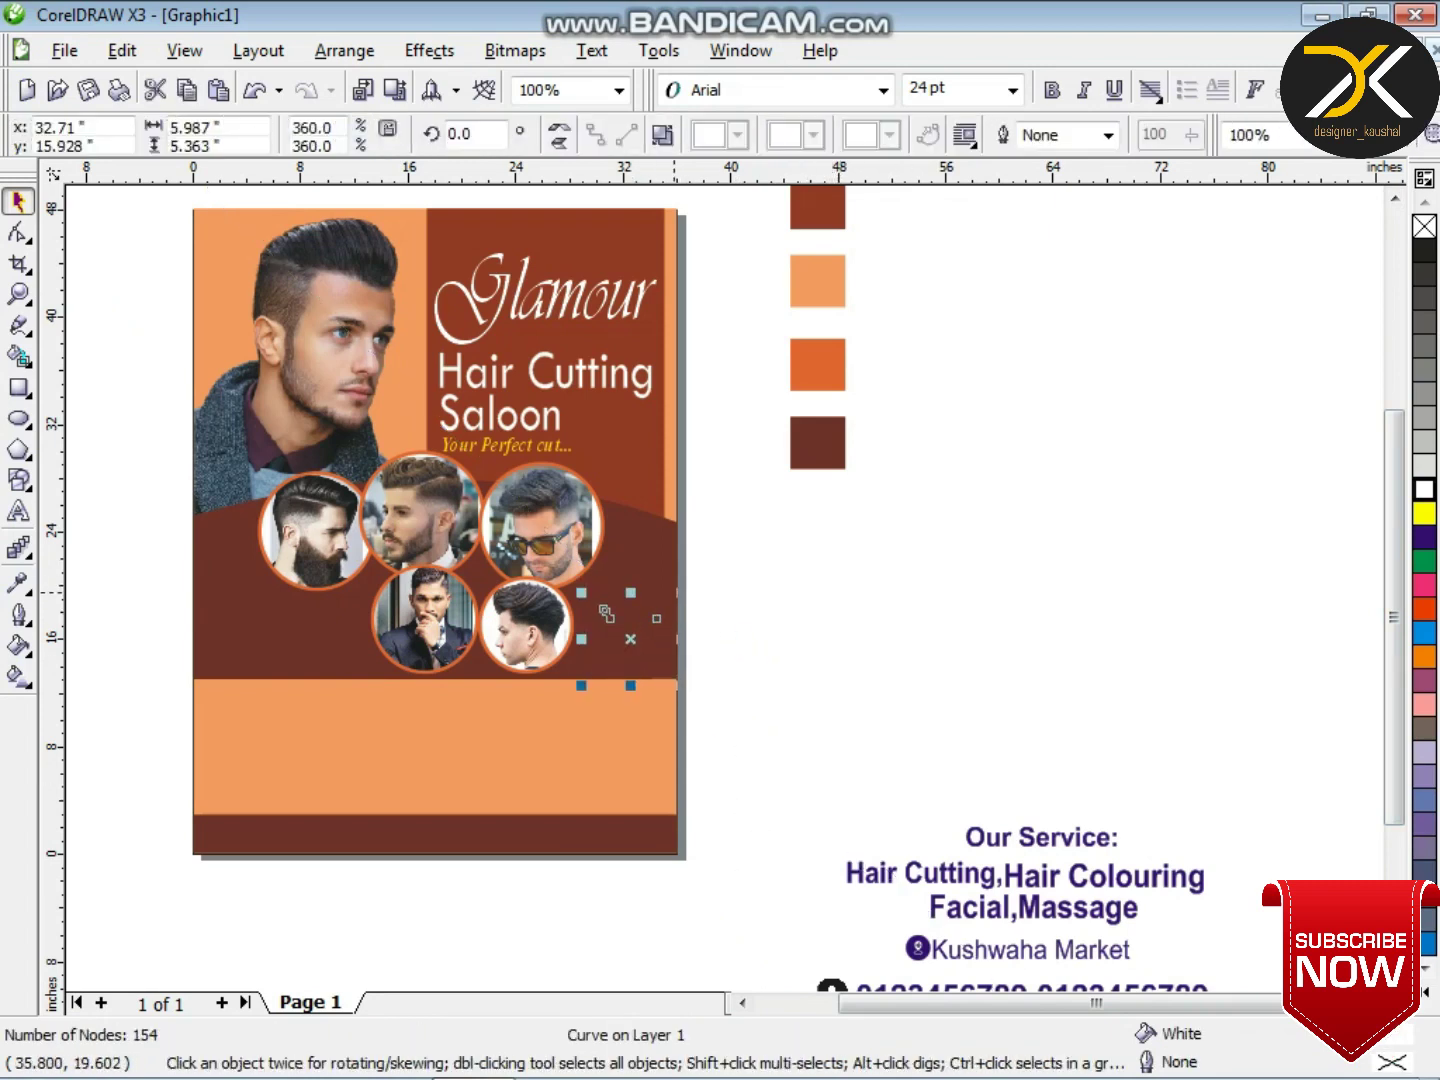
key("Right")
left_click(701, 601)
left_click(641, 611)
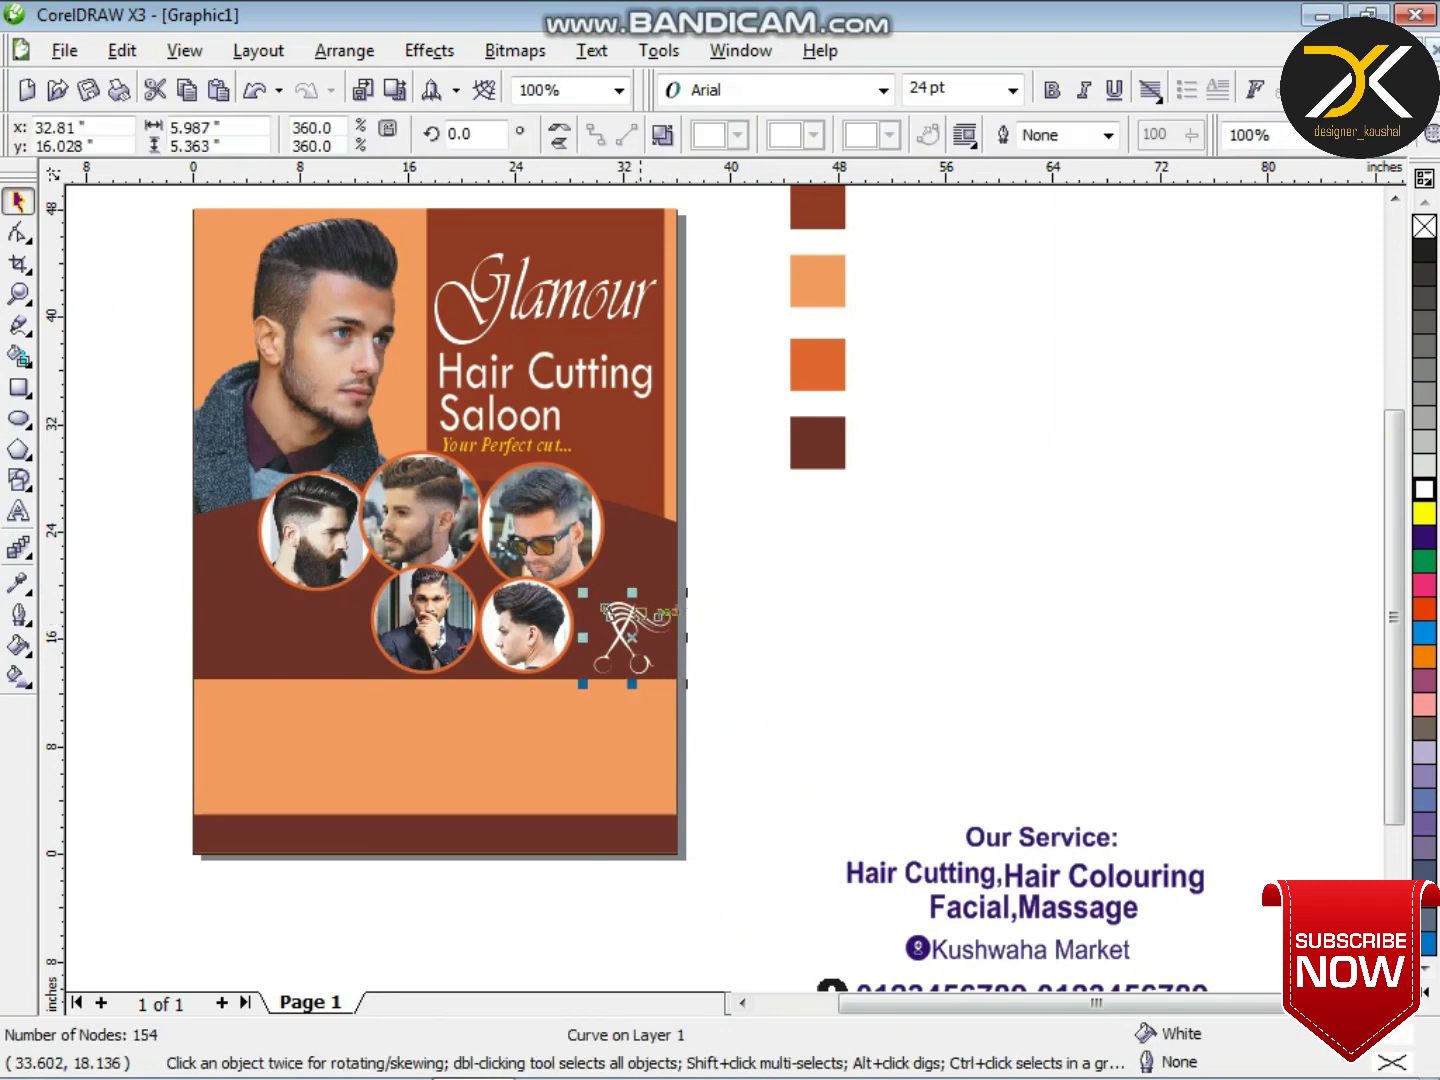
left_click(794, 598)
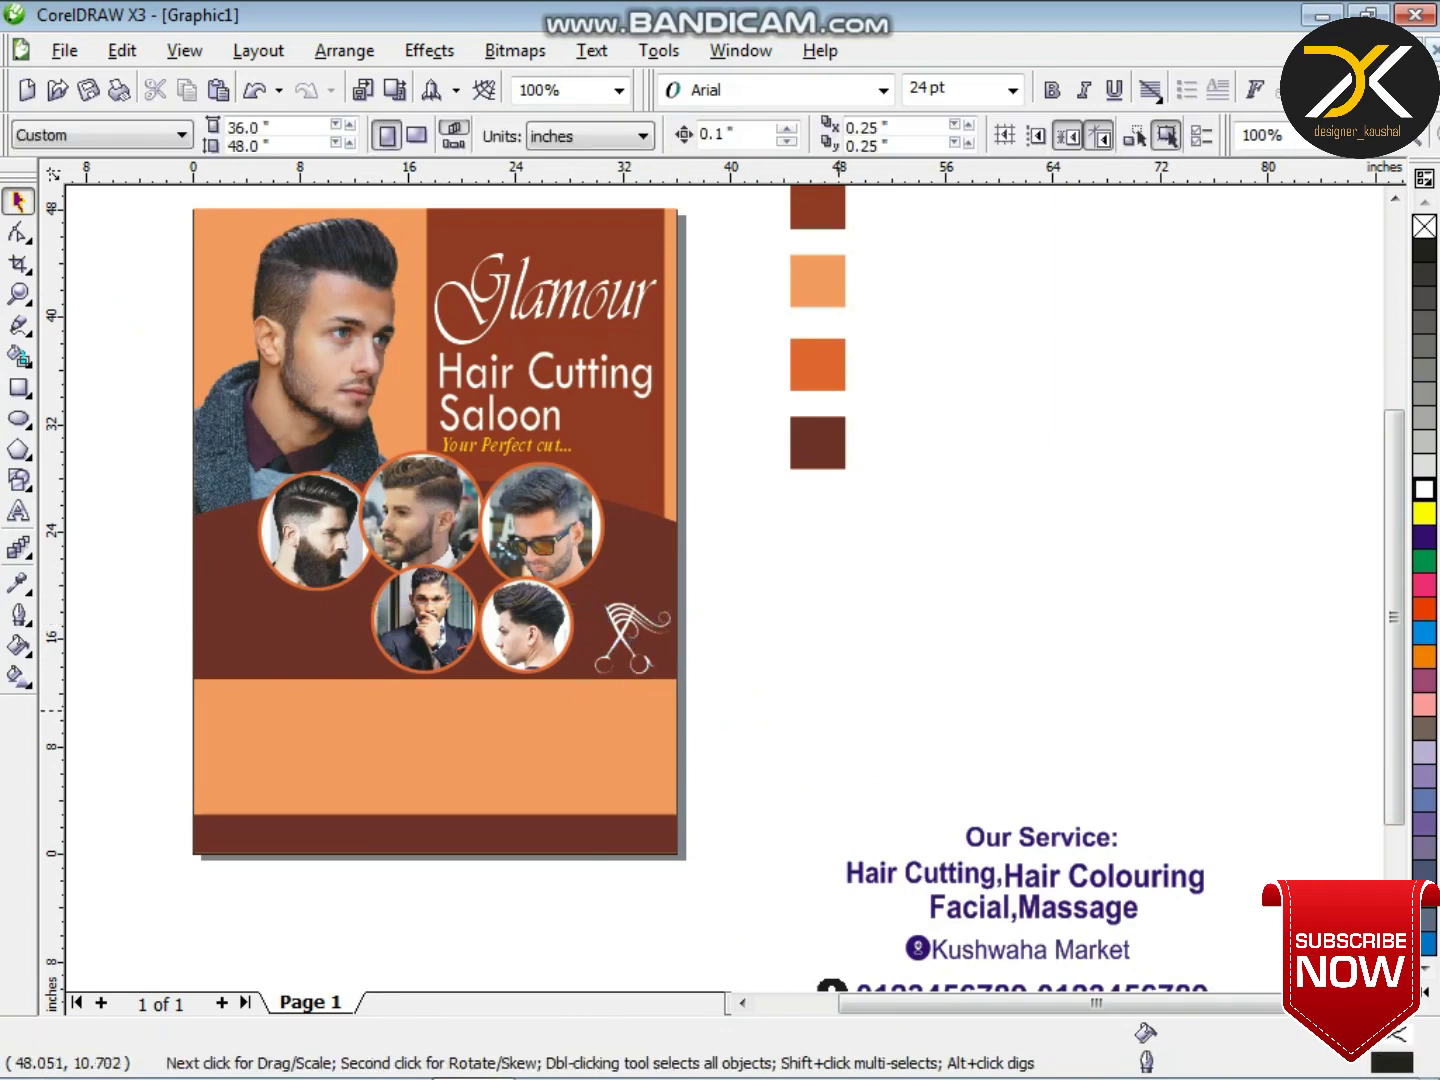
- Shift the upper left circle, with the long-bearded man's photo, slightly left and up
left_click(420, 568)
left_click(312, 530)
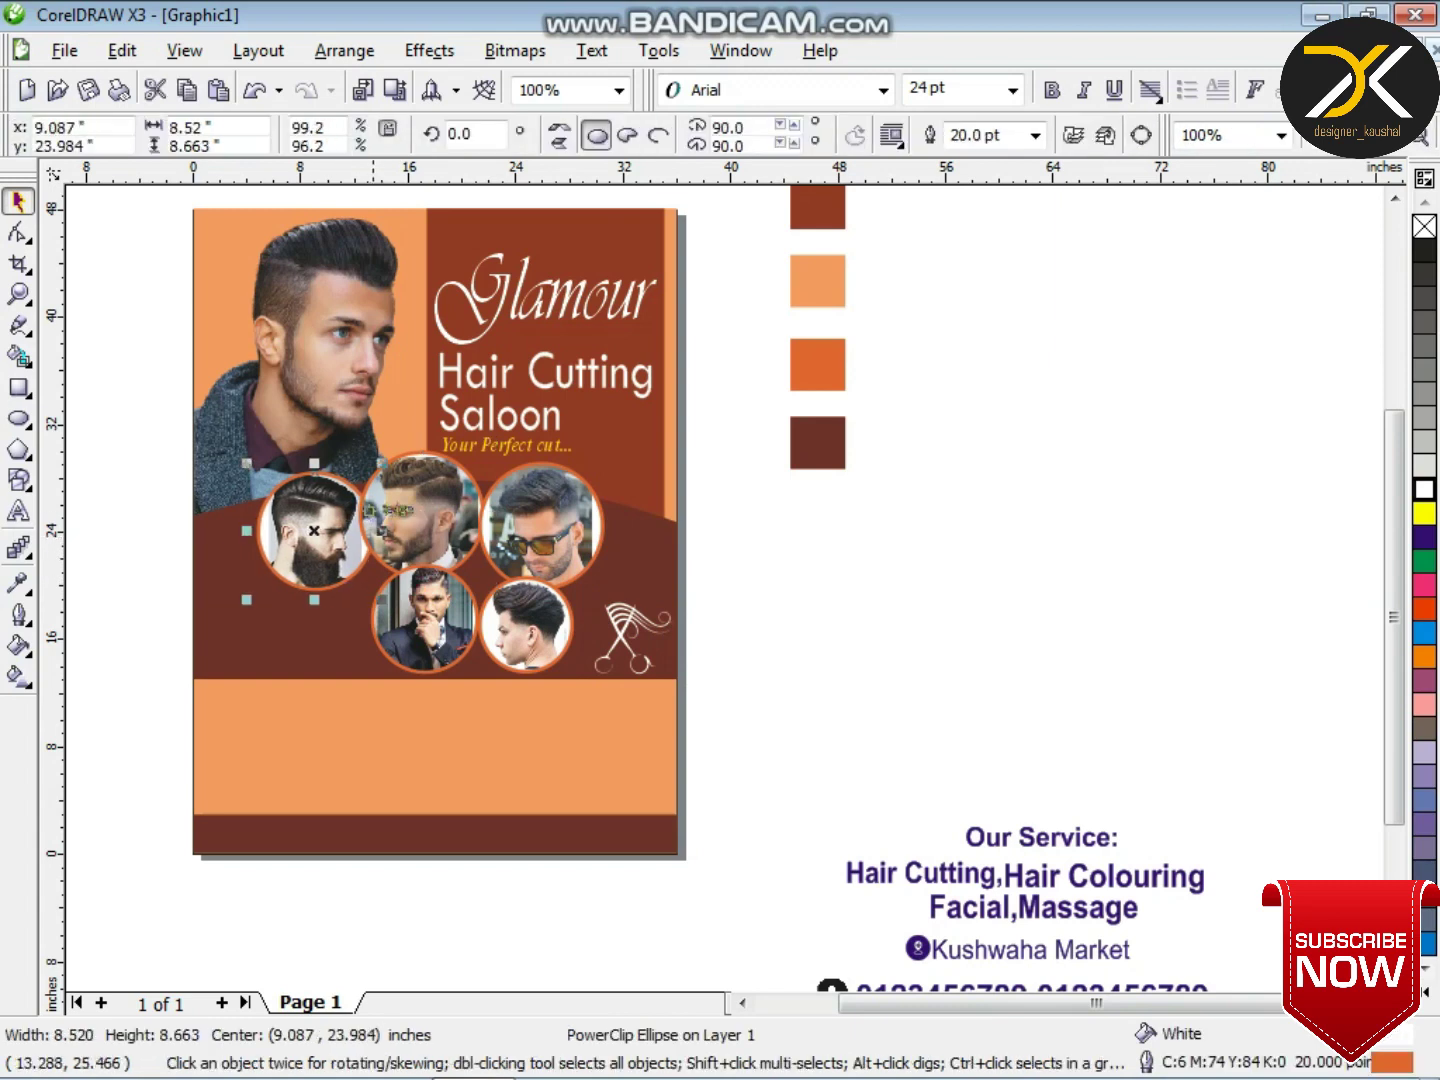
key("Left")
key("Left")
key("Left")
key("Left")
key("Left")
key("Left")
key("Left")
key("Up")
key("Up")
key("Up")
key("Up")
key("Up")
key("Left")
key("Left")
- Add the upper middle circle to the selection and shift both circles slightly left
left_click(406, 508, "shift")
key("Left")
key("Left")
key("Left")
key("Left")
key("Left")
key("Left")
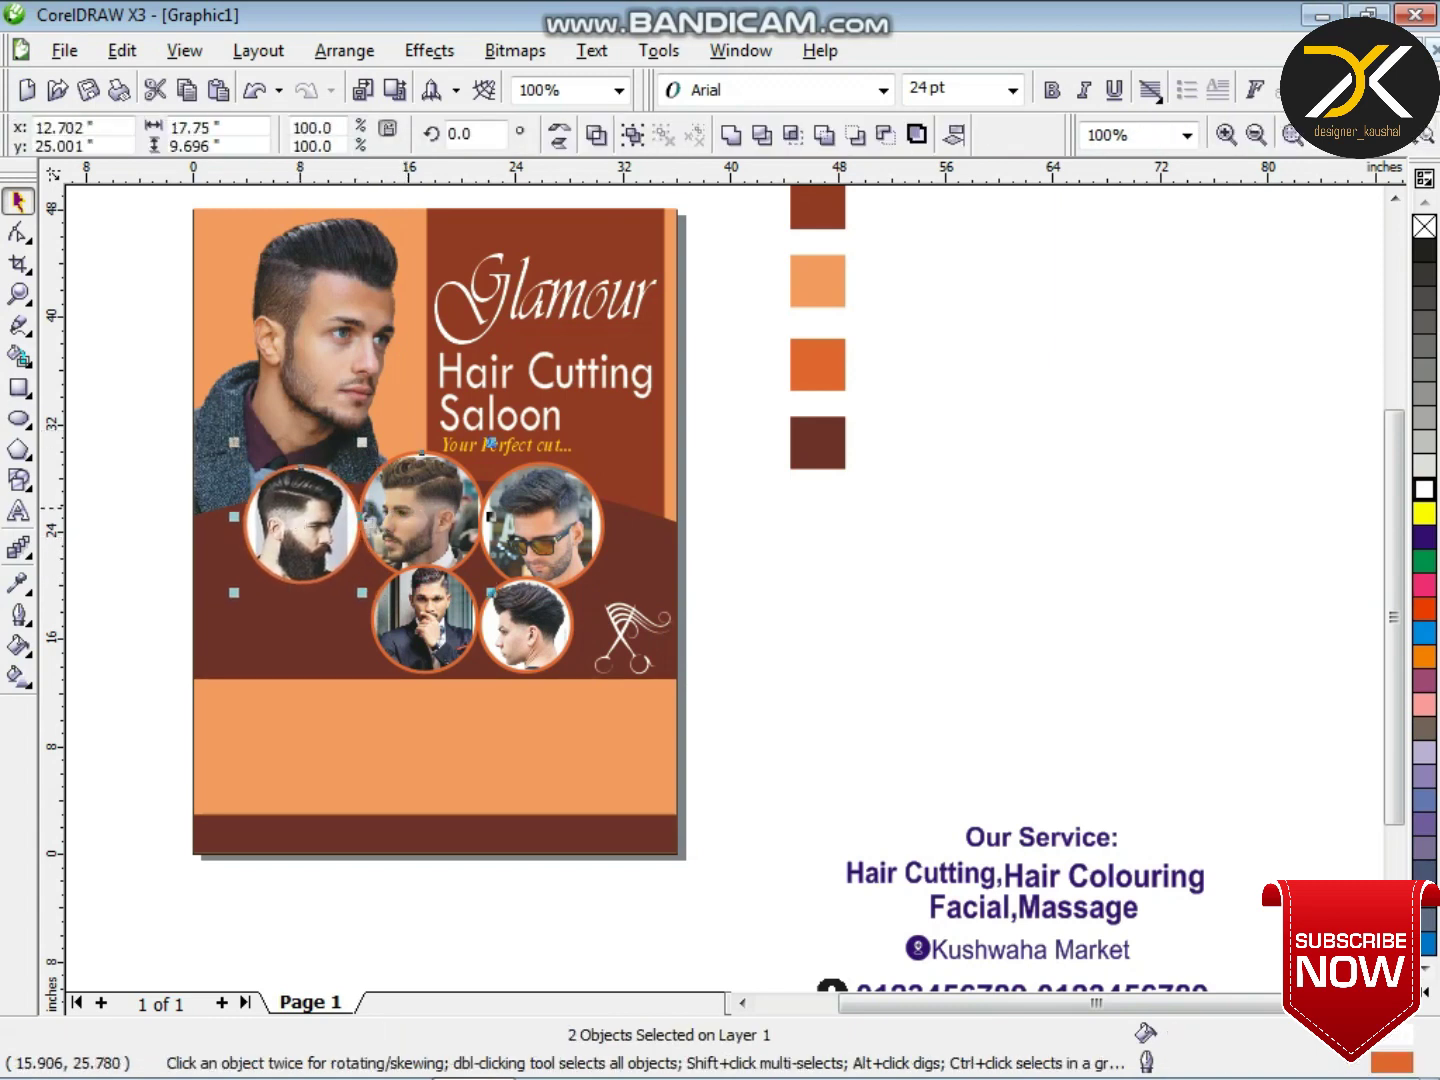
left_click(521, 521)
left_click(520, 619)
left_click(825, 733)
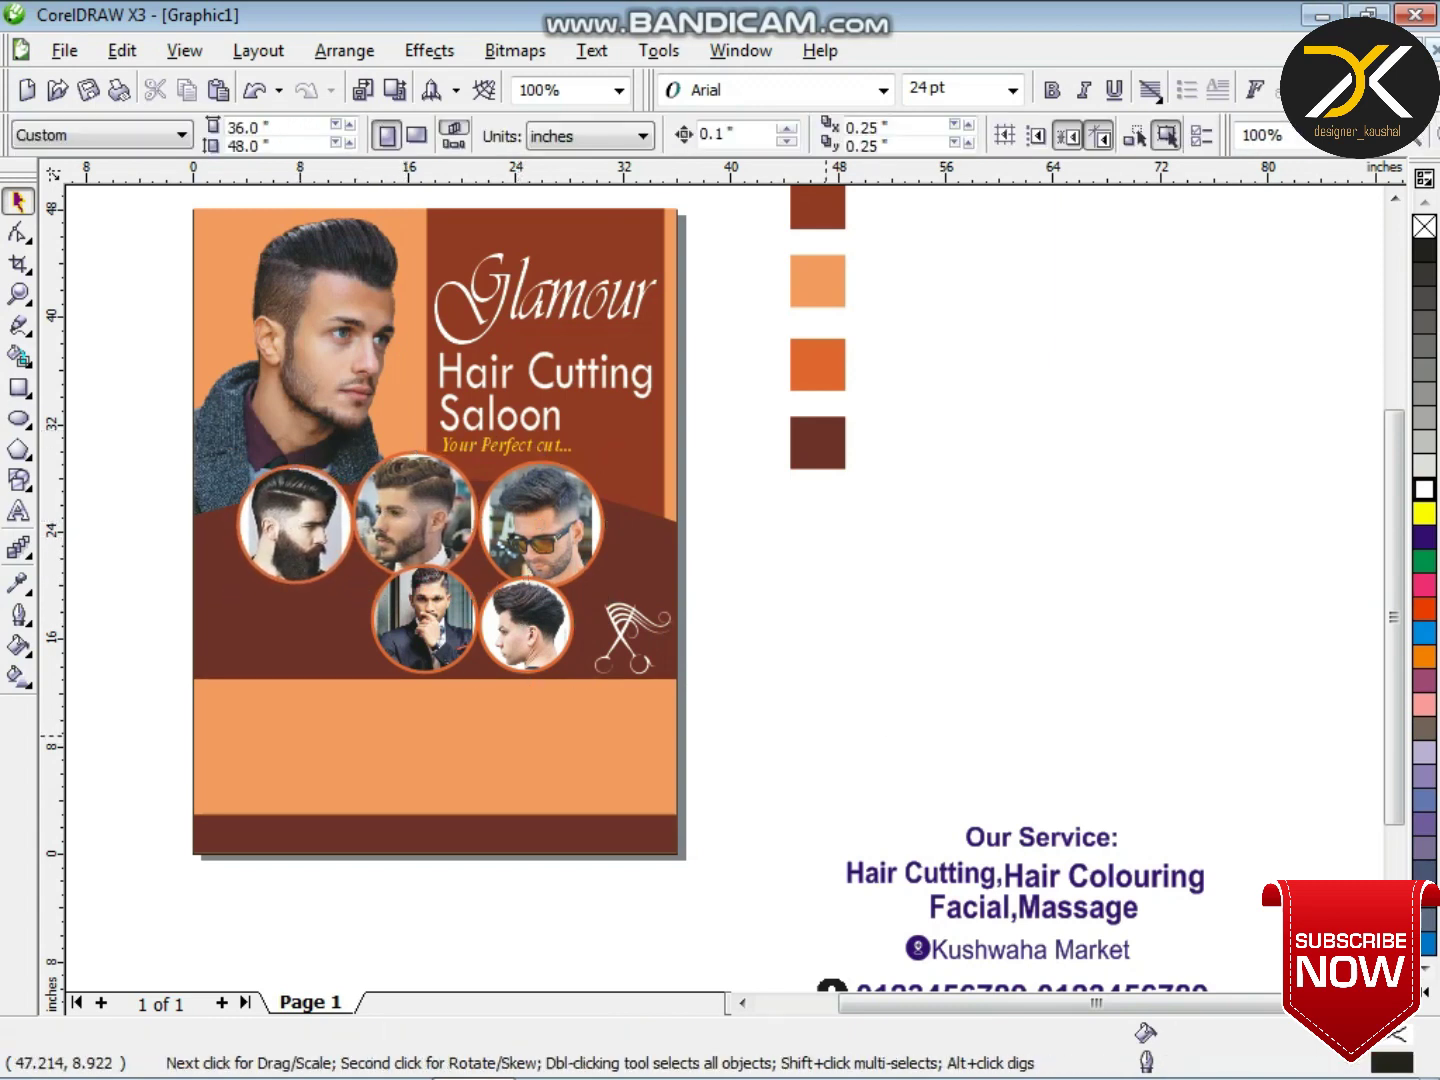
- Move the Our Service heading and its service texts from beside the page onto the poster's lower left area
left_click_drag(1205, 912, 1205, 912)
left_click_drag(829, 783, 122, 603)
scroll(284, 651, "up", 1)
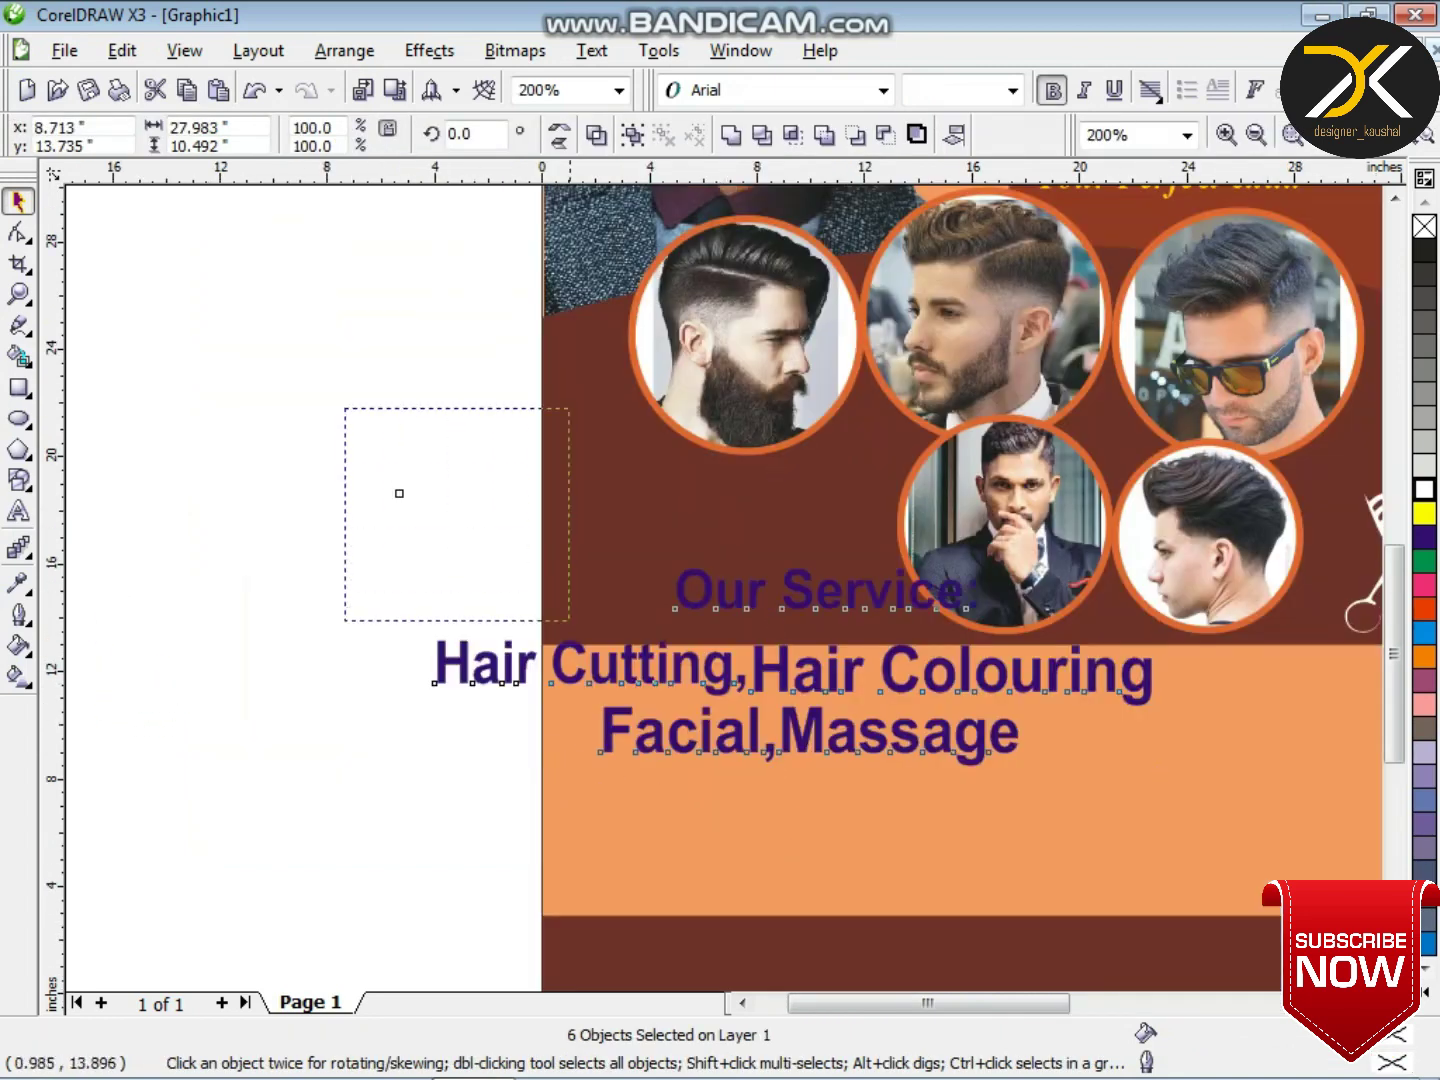
key("Escape")
- Place the Our Service heading below the upper left circle, shrink it to about 93 pt and shift it slightly right
left_click_drag(822, 590, 762, 510)
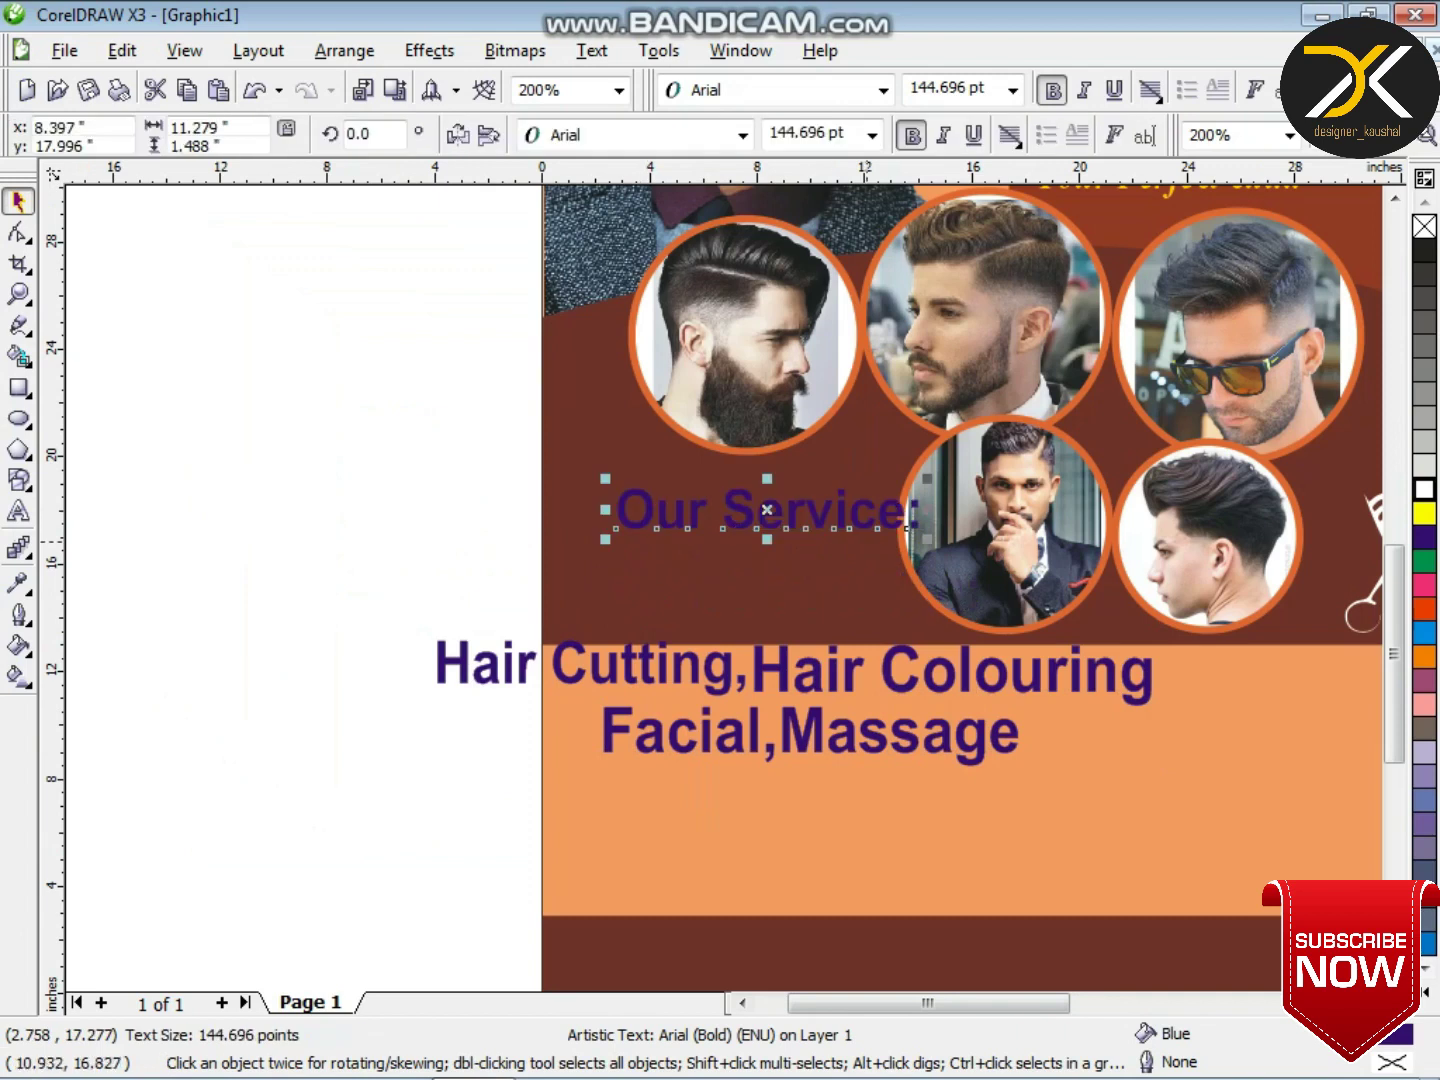
left_click_drag(925, 539, 813, 548)
key("Right")
key("Right")
key("Right")
key("Right")
key("Right")
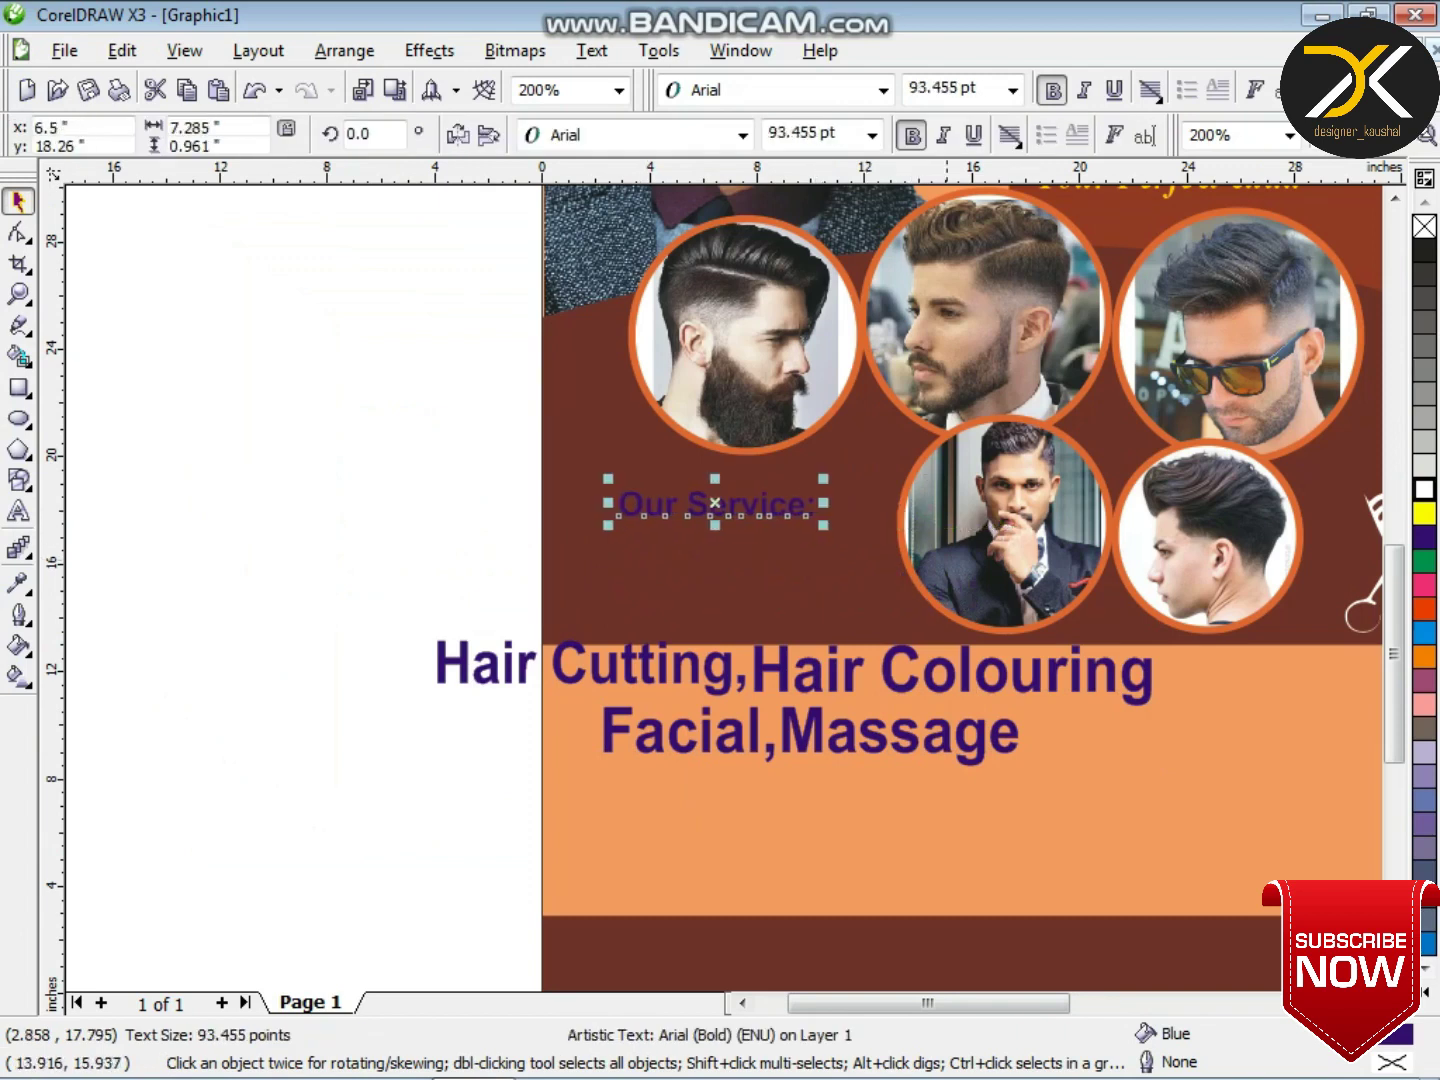
- Colour the Our Service heading Peach and nudge it slightly right and up
left_click(1425, 991)
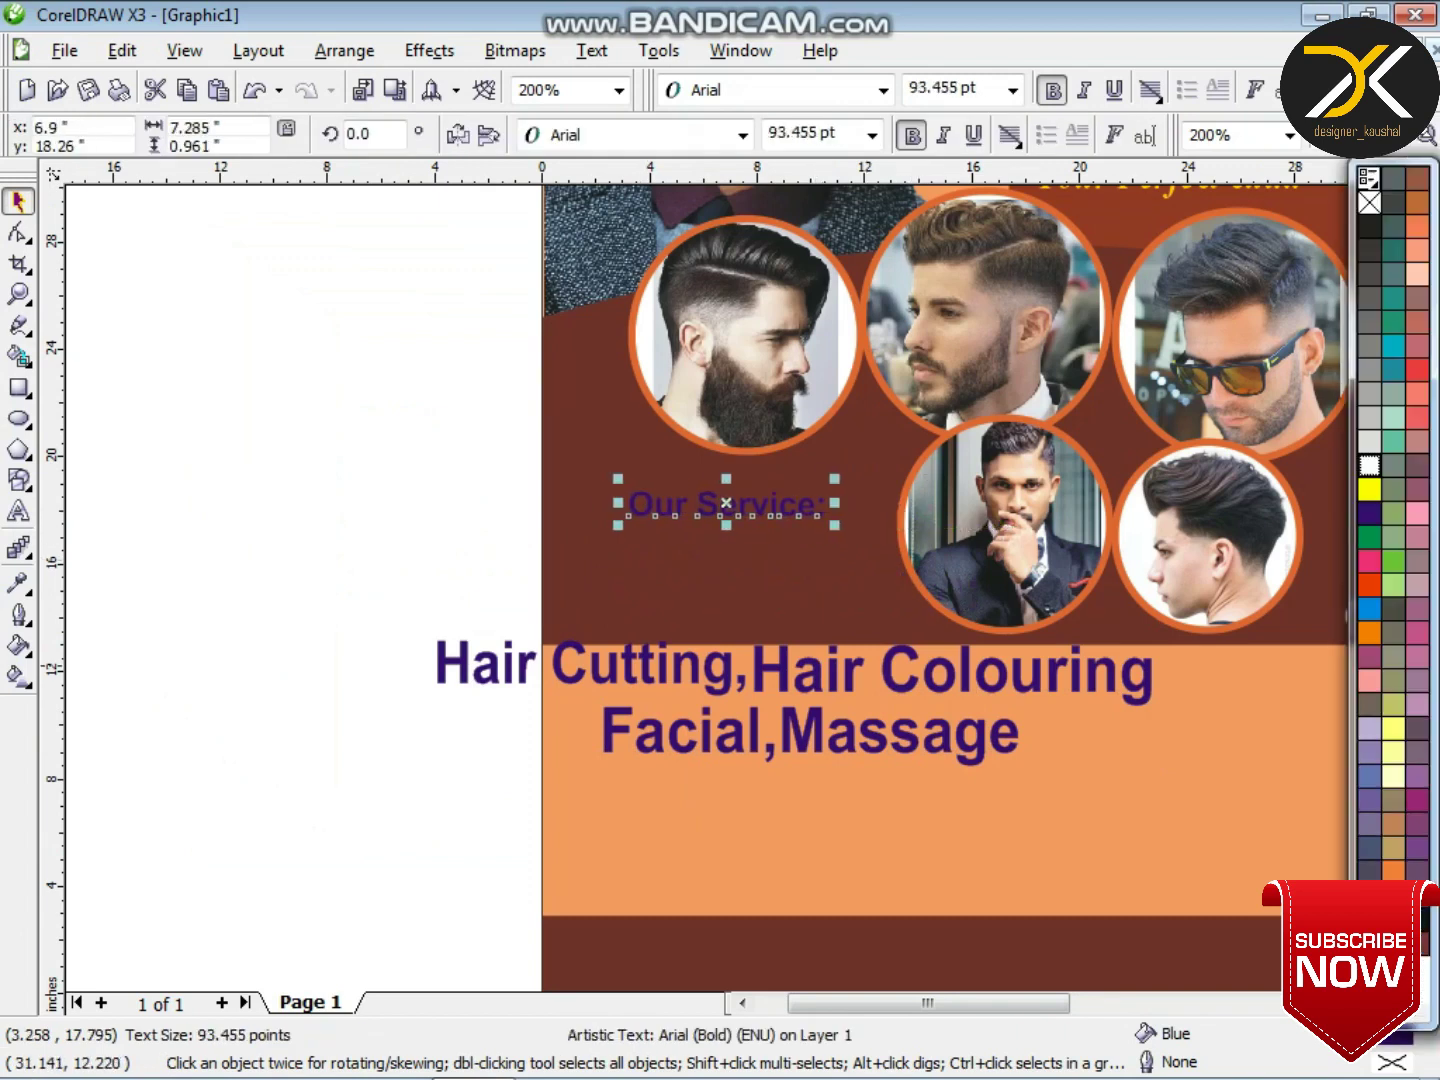
key("Right")
key("Right")
key("Right")
key("Up")
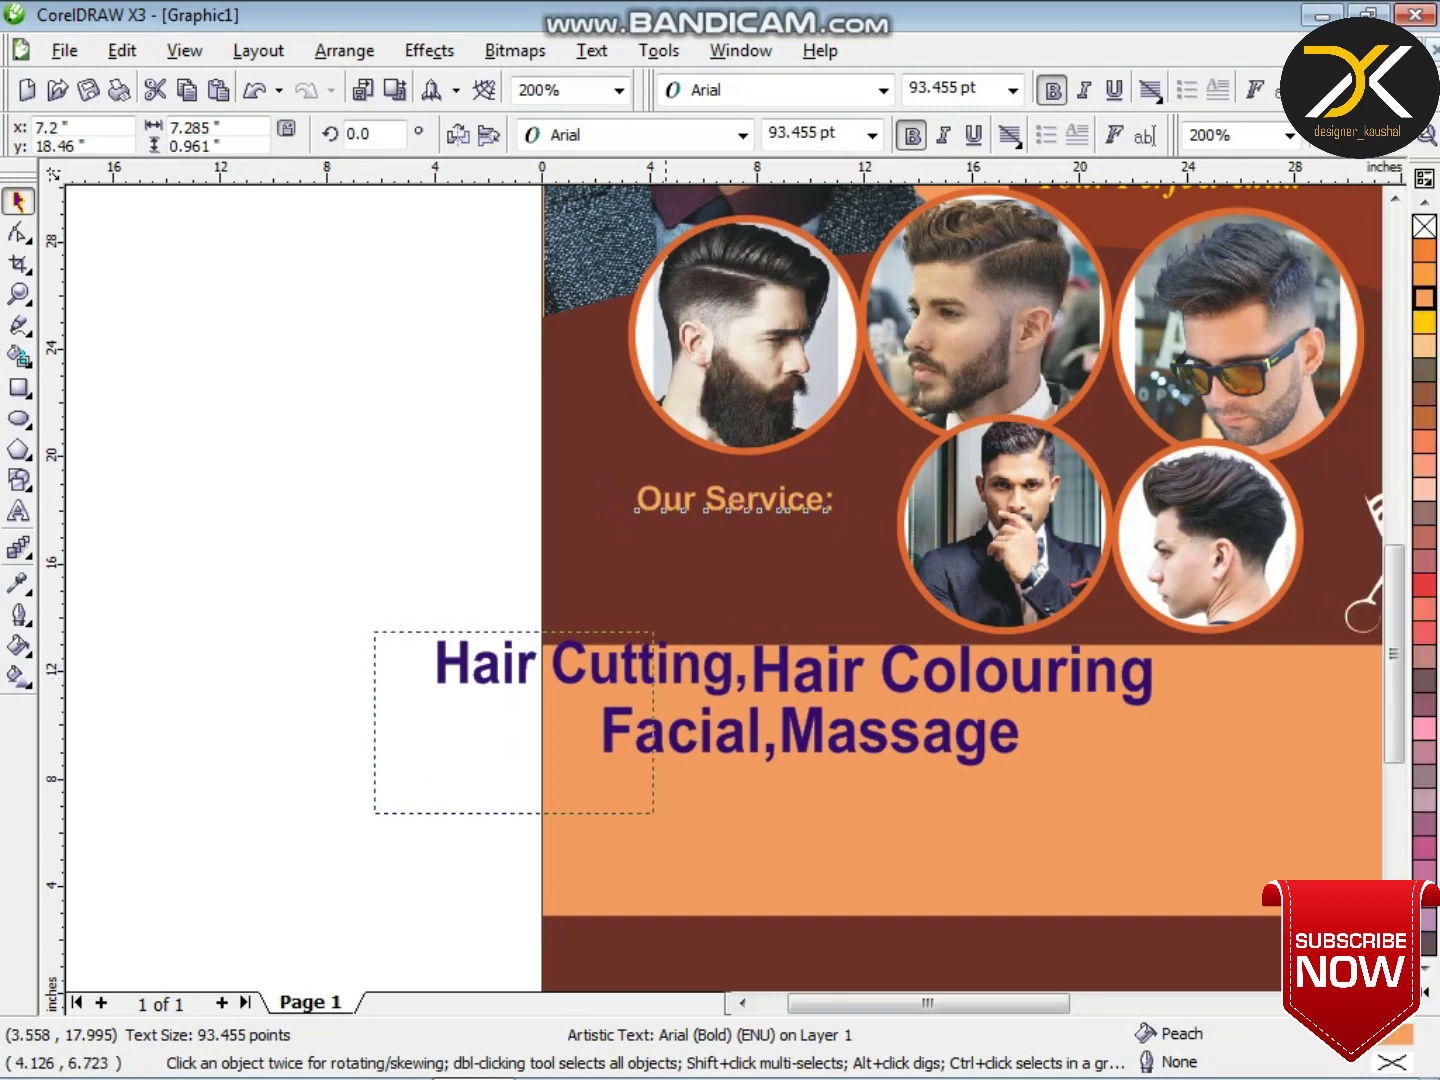
- Shrink the service texts together, with Hair Cutting at about 71 pt, and place them under the Our Service heading
left_click_drag(1213, 826, 755, 695)
left_click_drag(653, 646, 776, 551)
left_click(847, 610)
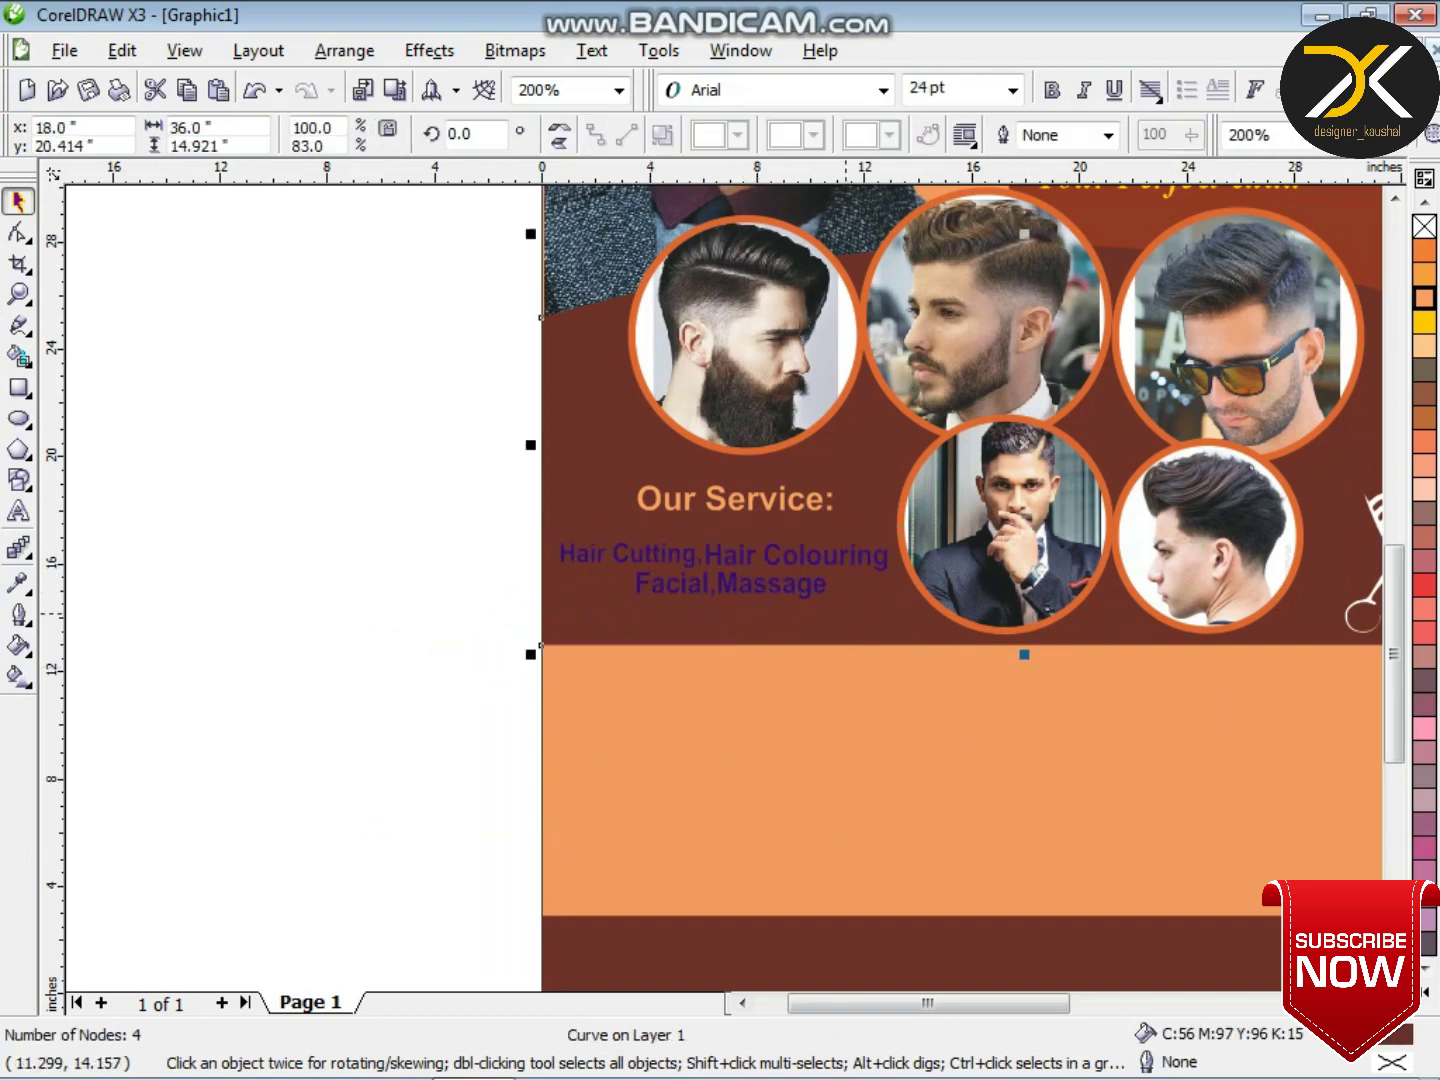
left_click_drag(1025, 656, 1032, 667)
- Separate the Hair Cutting, Hair Colouring, Facial and Massage texts and stack them near the brown area's left edge
scroll(675, 579, "up", 1)
left_click(709, 550)
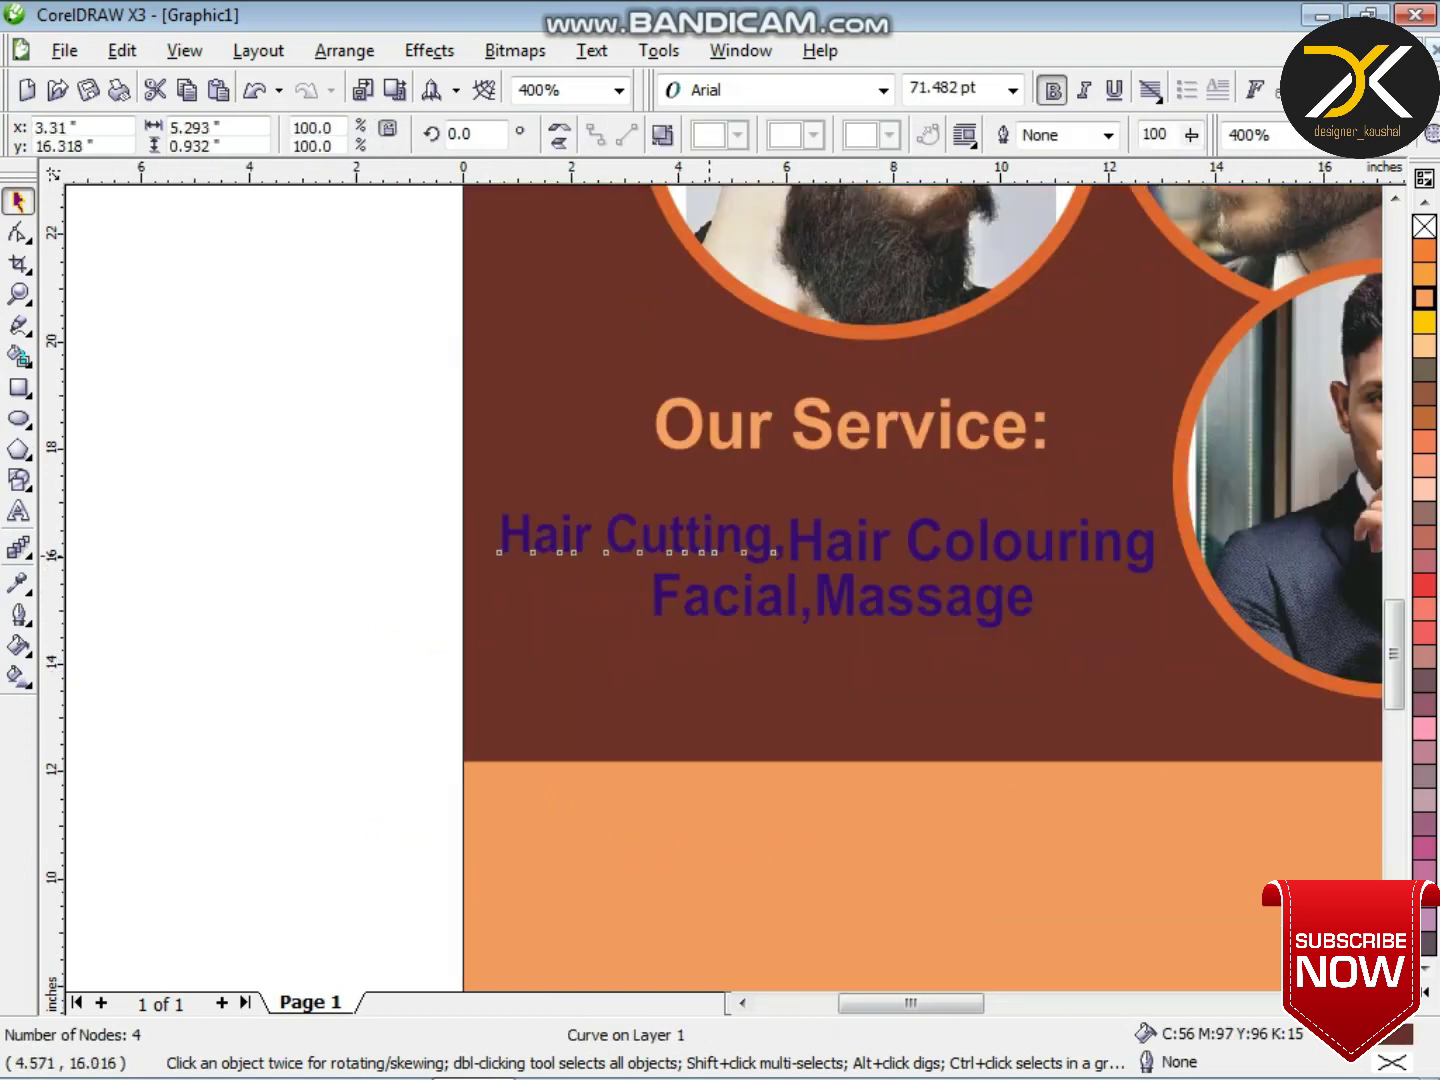
key("Up")
key("Up")
left_click_drag(920, 598, 930, 690)
left_click_drag(720, 598, 726, 708)
left_click_drag(870, 545, 577, 591)
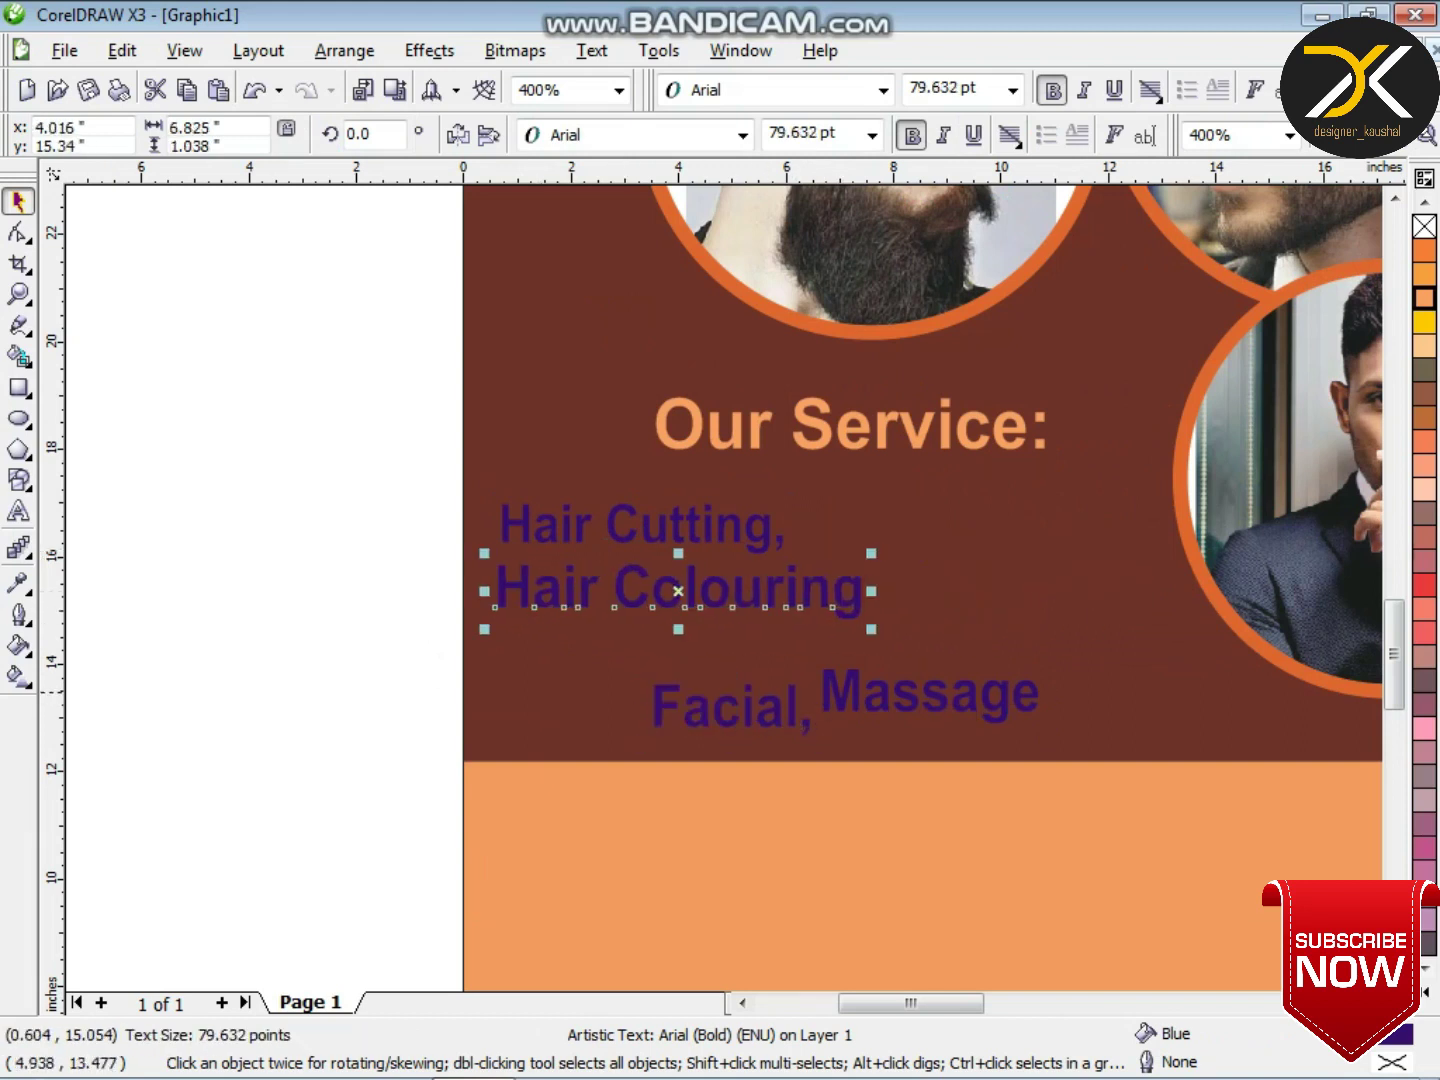
left_click_drag(766, 721, 572, 638)
left_click_drag(849, 687, 552, 711)
- Rearrange the stacked service texts in the order Facial, Massage, Hair Cutting, Hair Colouring
scroll(557, 726, "up", 2)
left_click_drag(560, 585, 584, 792)
left_click_drag(732, 674, 730, 540)
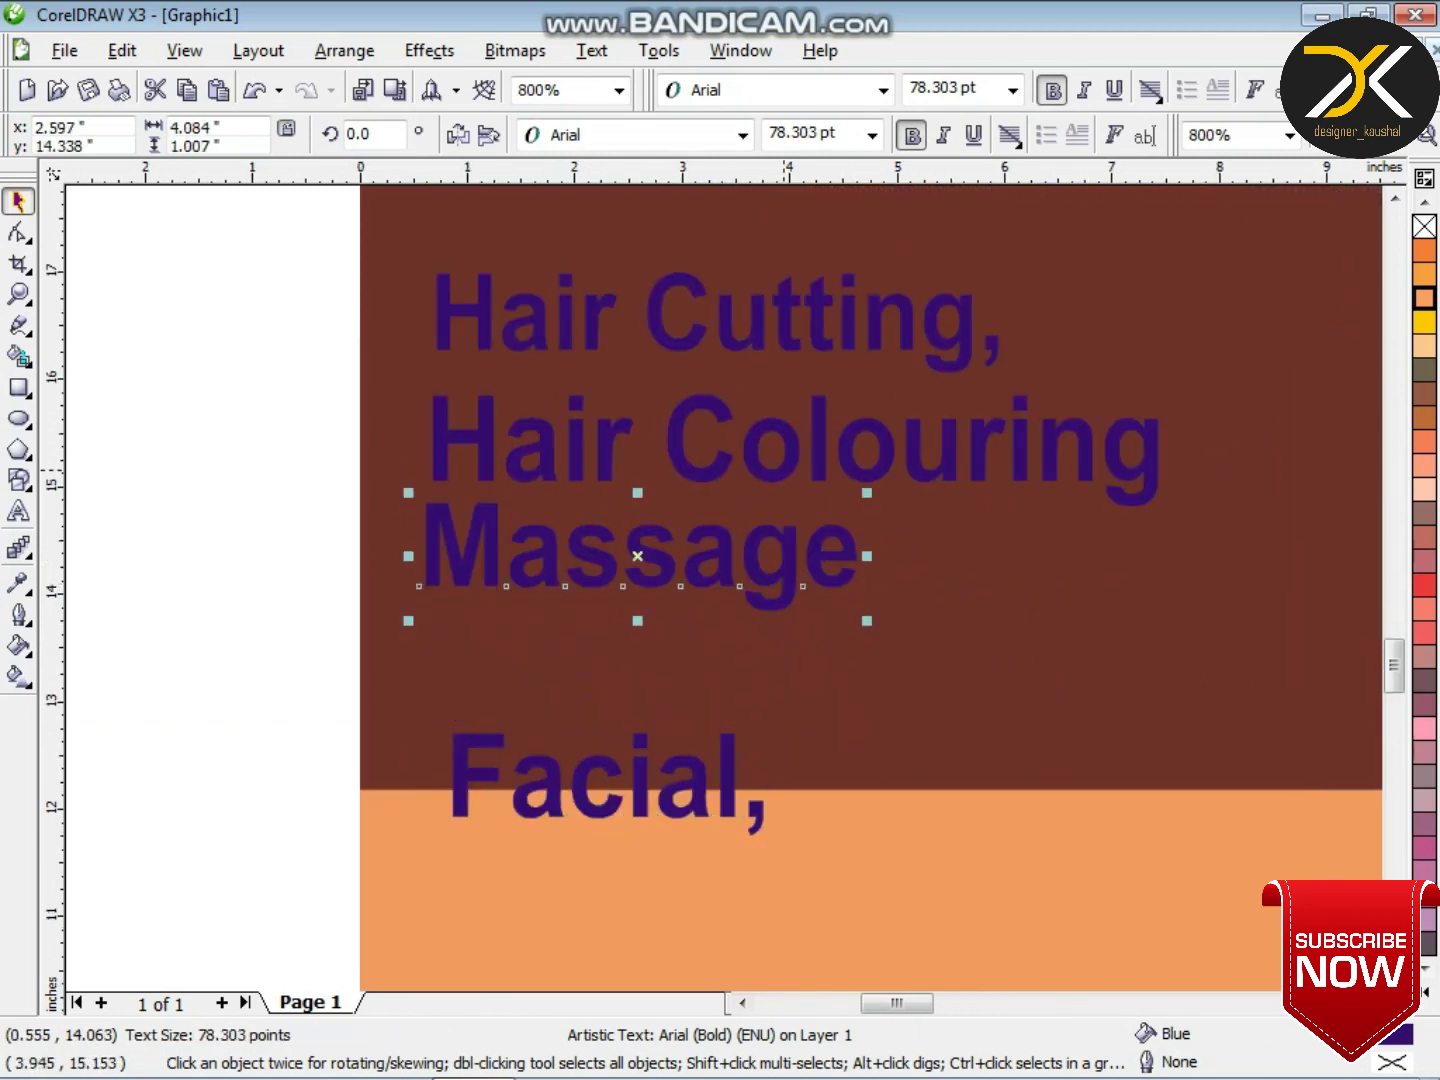
left_click_drag(782, 469, 782, 674)
left_click_drag(786, 567, 786, 448)
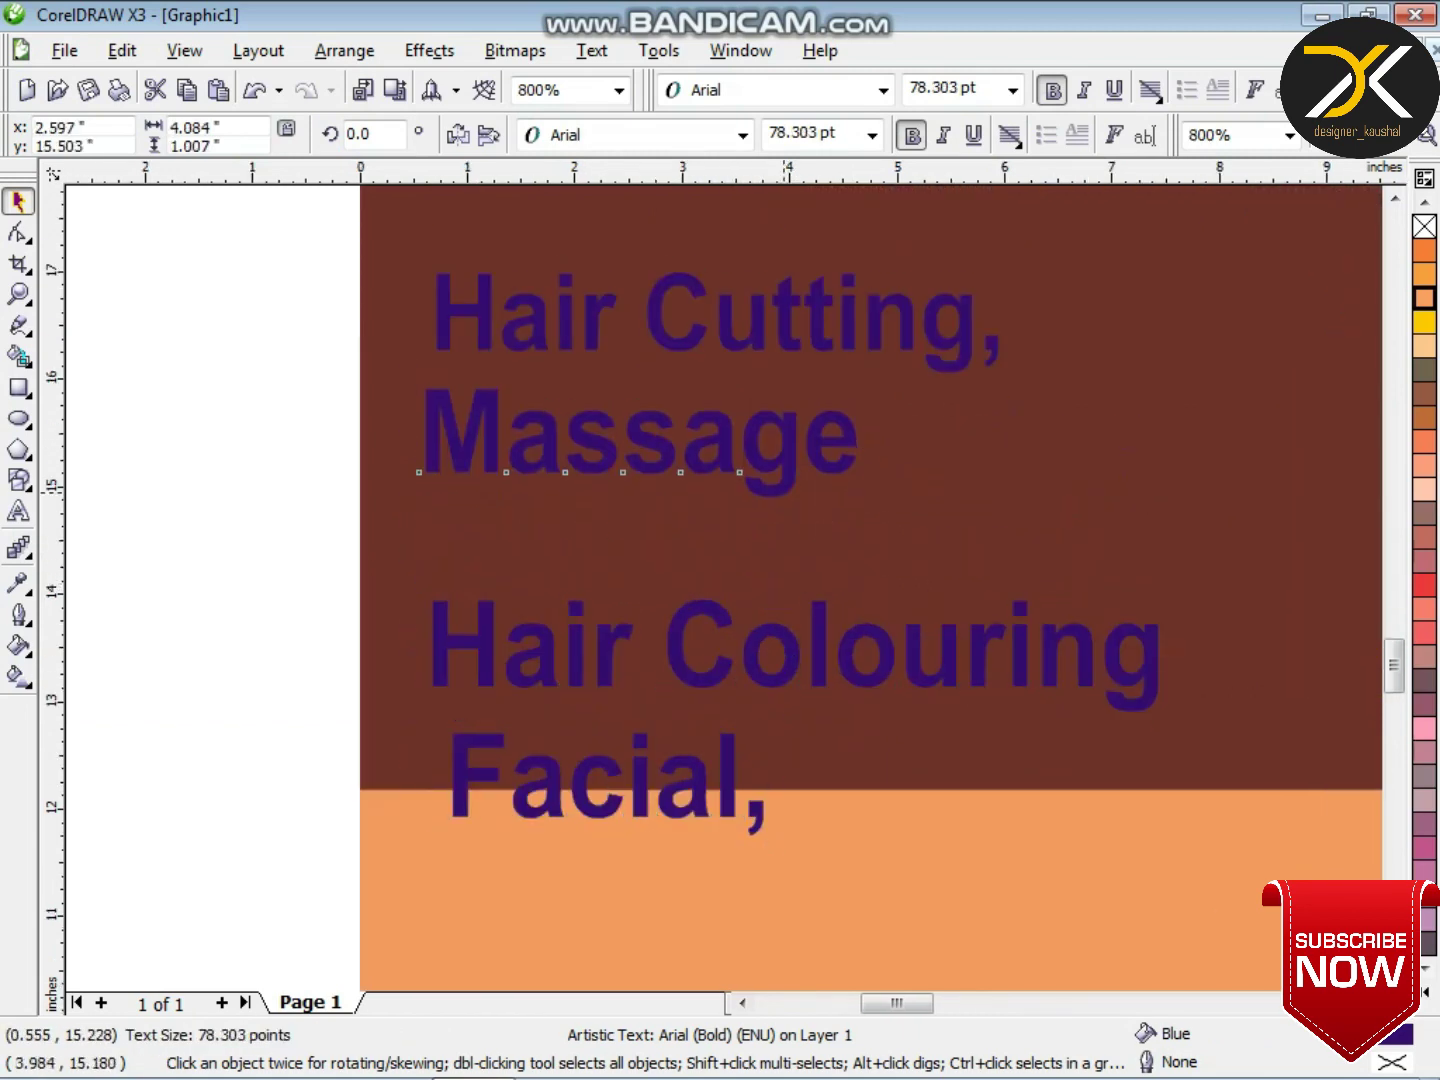
left_click_drag(702, 754, 700, 200)
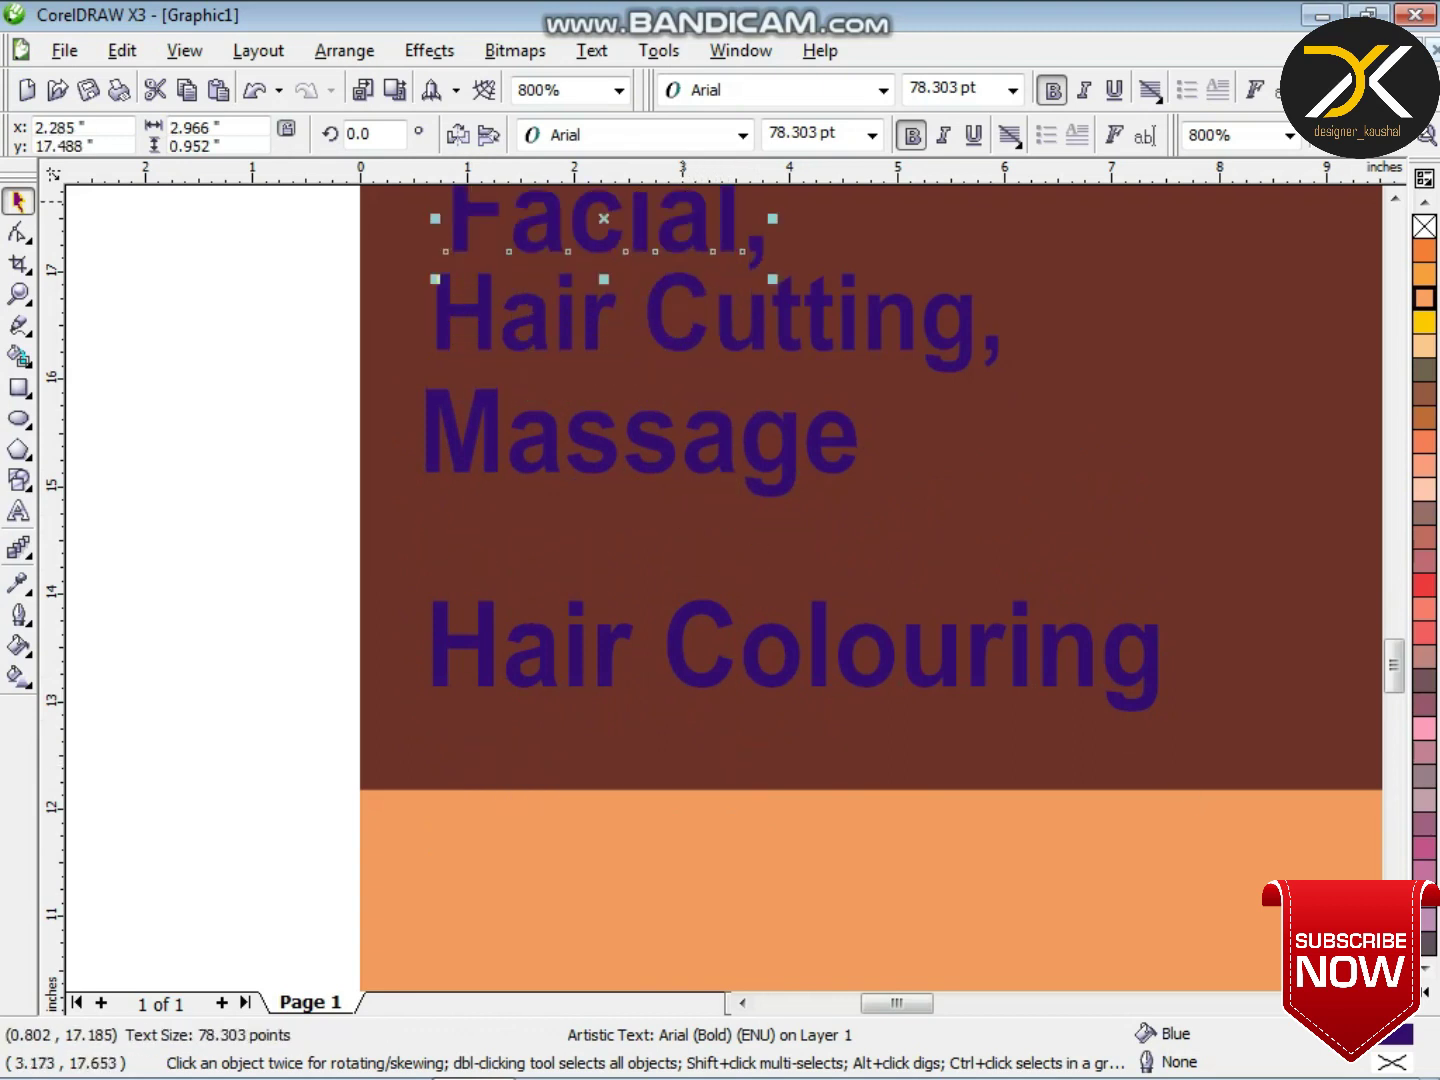
left_click_drag(640, 440, 640, 273)
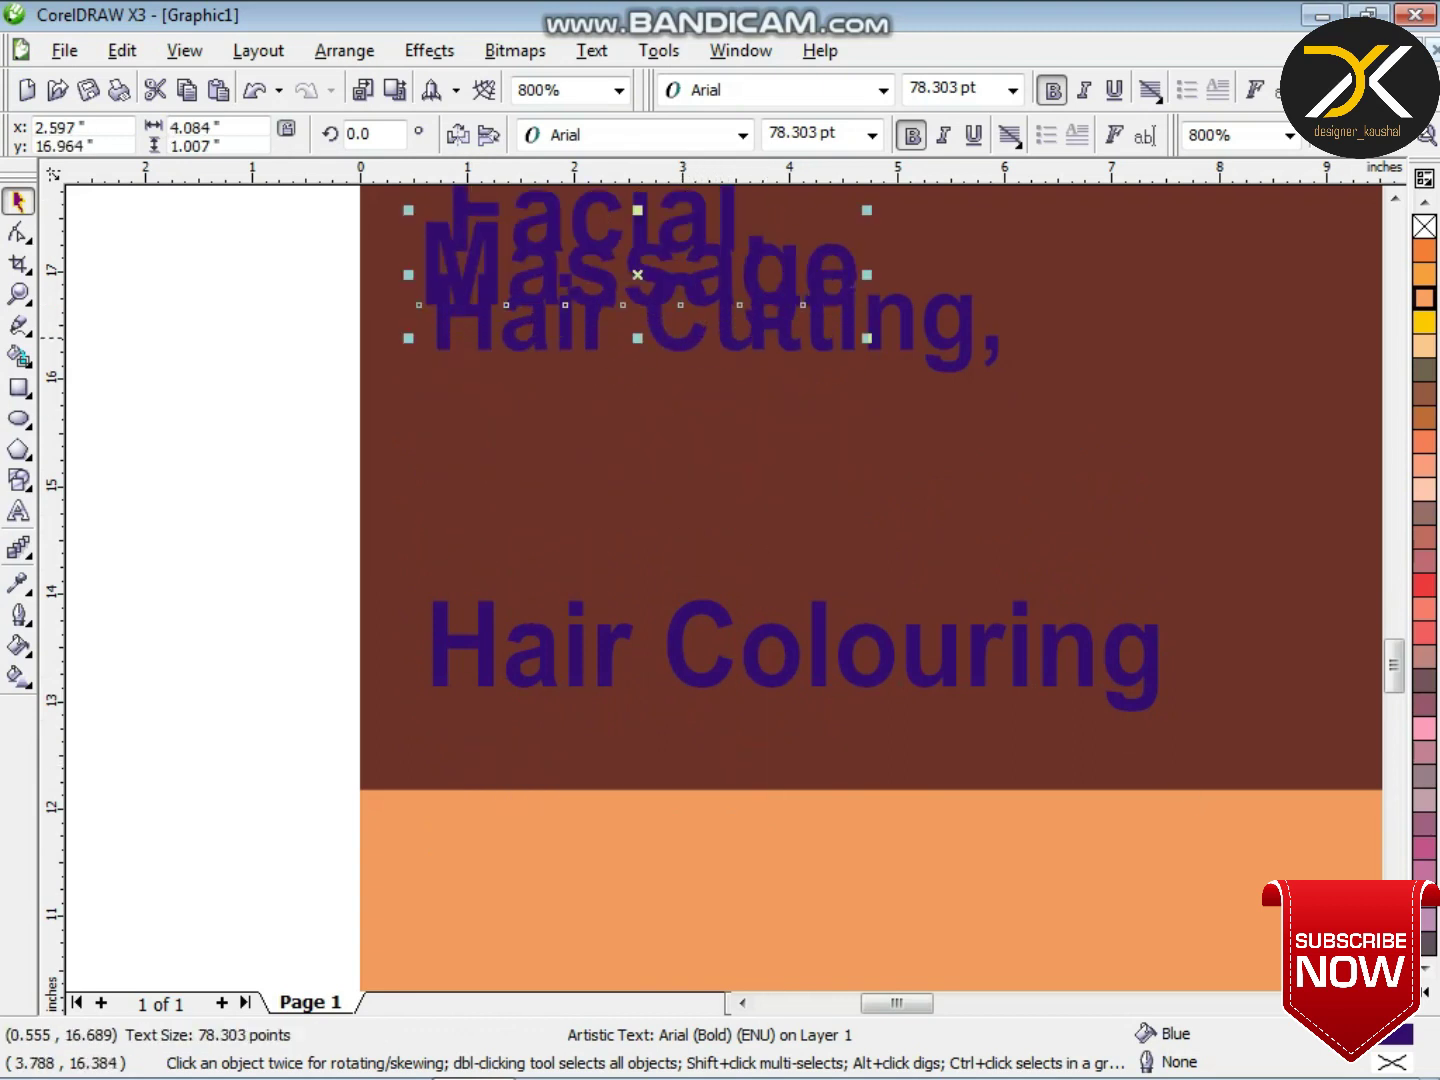
left_click_drag(713, 322, 713, 374)
left_click_drag(689, 608, 689, 444)
- Separate the overlapping service lines by lowering Hair Cutting, raising Facial and moving Massage slightly down between them
scroll(760, 378, "down", 1)
scroll(725, 586, "up", 1)
left_click(725, 589)
key("Down")
key("Down")
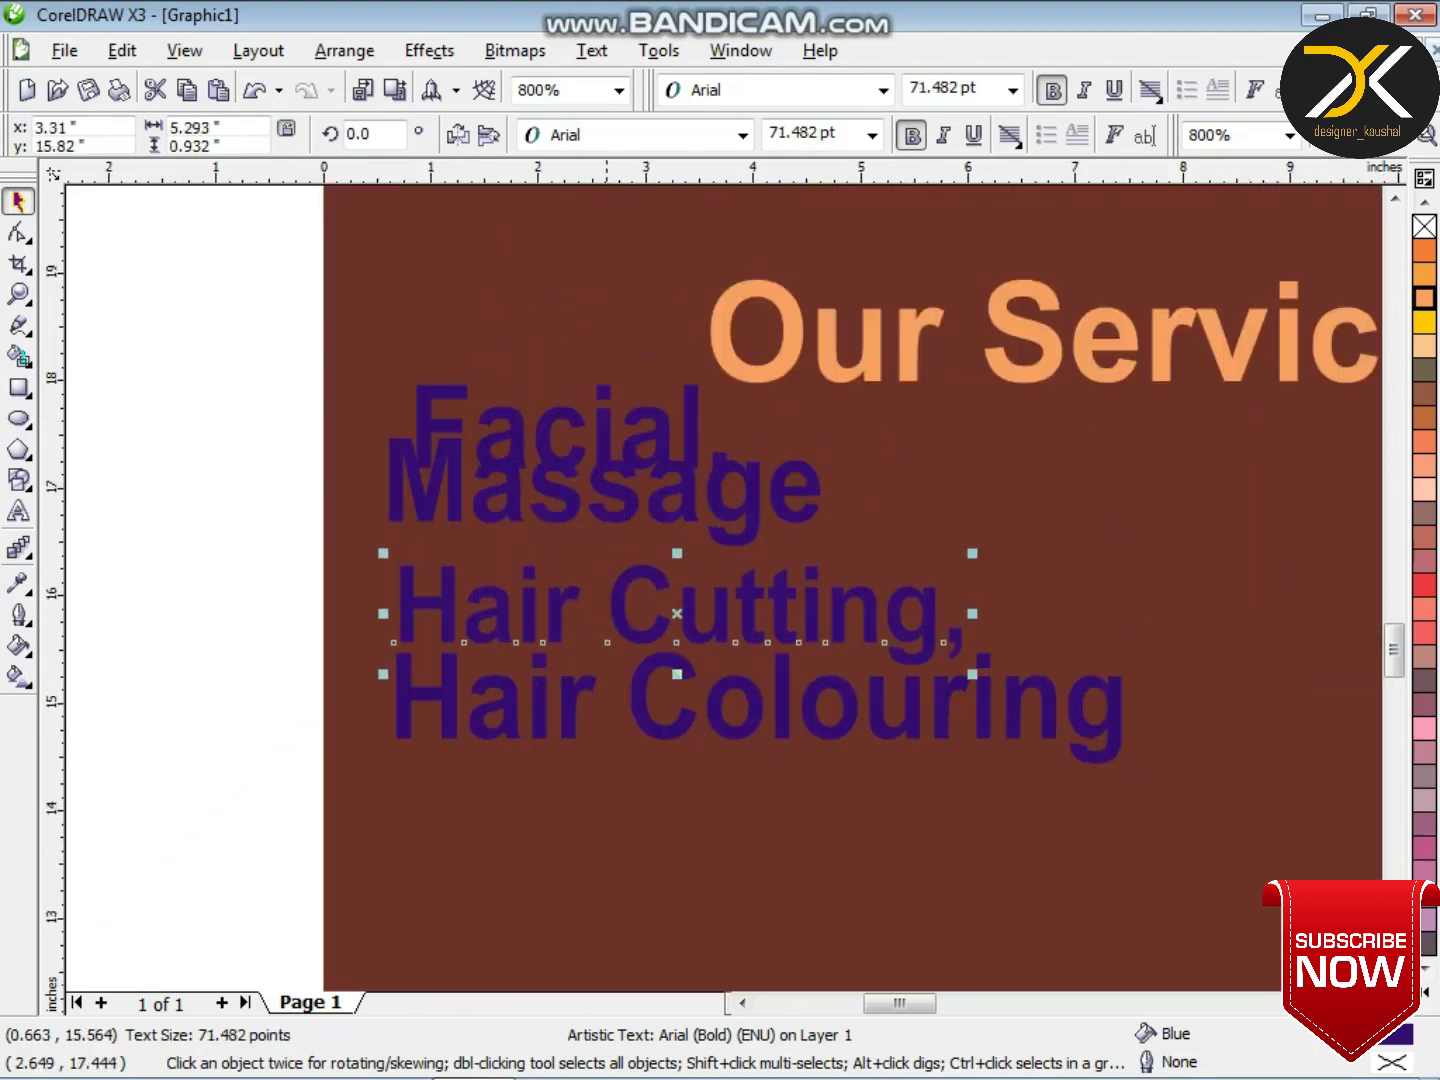
left_click(615, 433)
key("Up")
key("Up")
key("Up")
key("Up")
left_click_drag(600, 483, 600, 510)
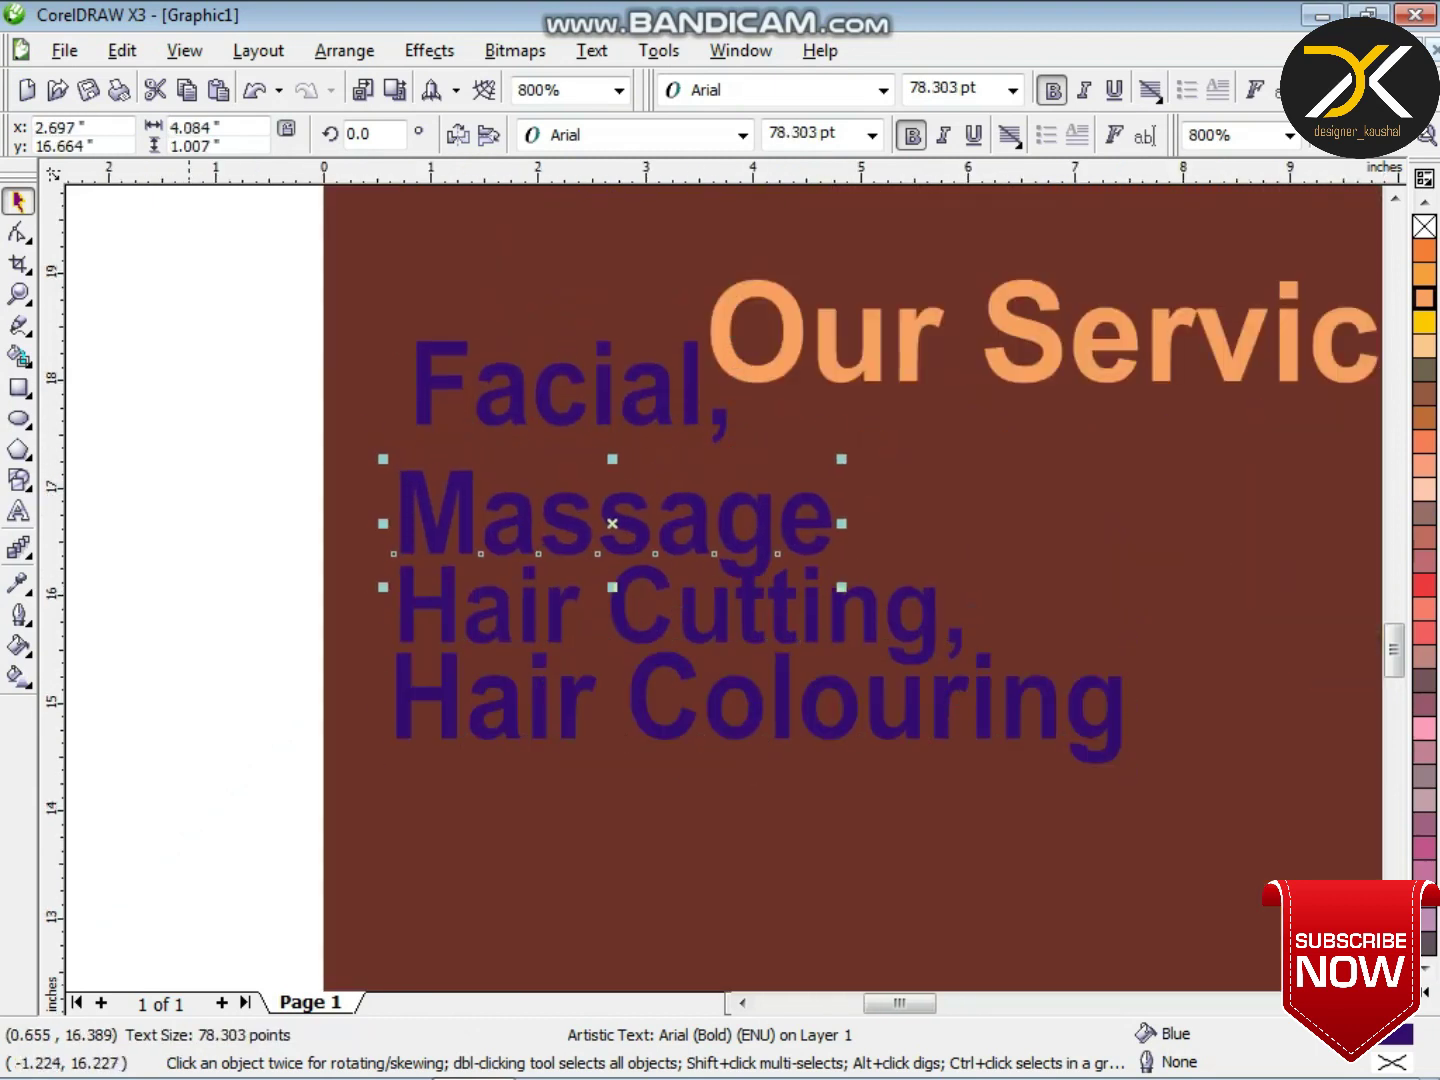
- Place a vertical guideline at about 0.7 inches and shift Hair Colouring, Hair Cutting and Massage slightly right beside it
left_click(398, 676)
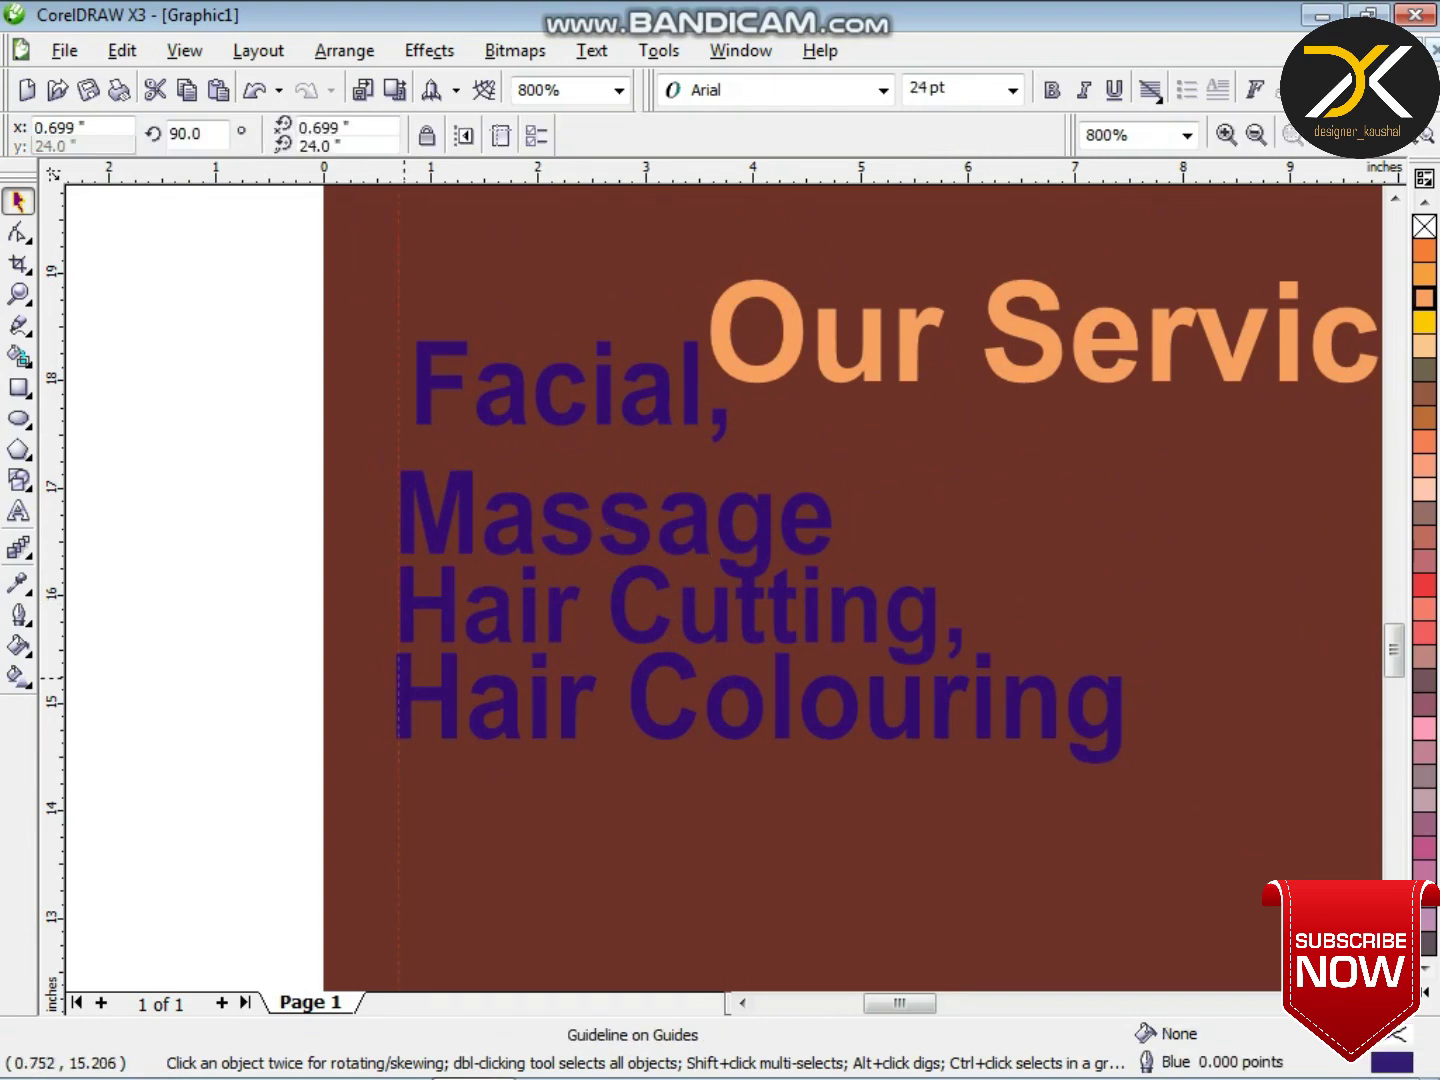
left_click(409, 677)
key("Right")
left_click_drag(395, 630, 405, 630)
left_click_drag(394, 554, 405, 554)
- Lower the Facial line closer to Massage and move the Hair Colouring line farther down
left_click(410, 425)
key("Down")
key("Down")
key("Down")
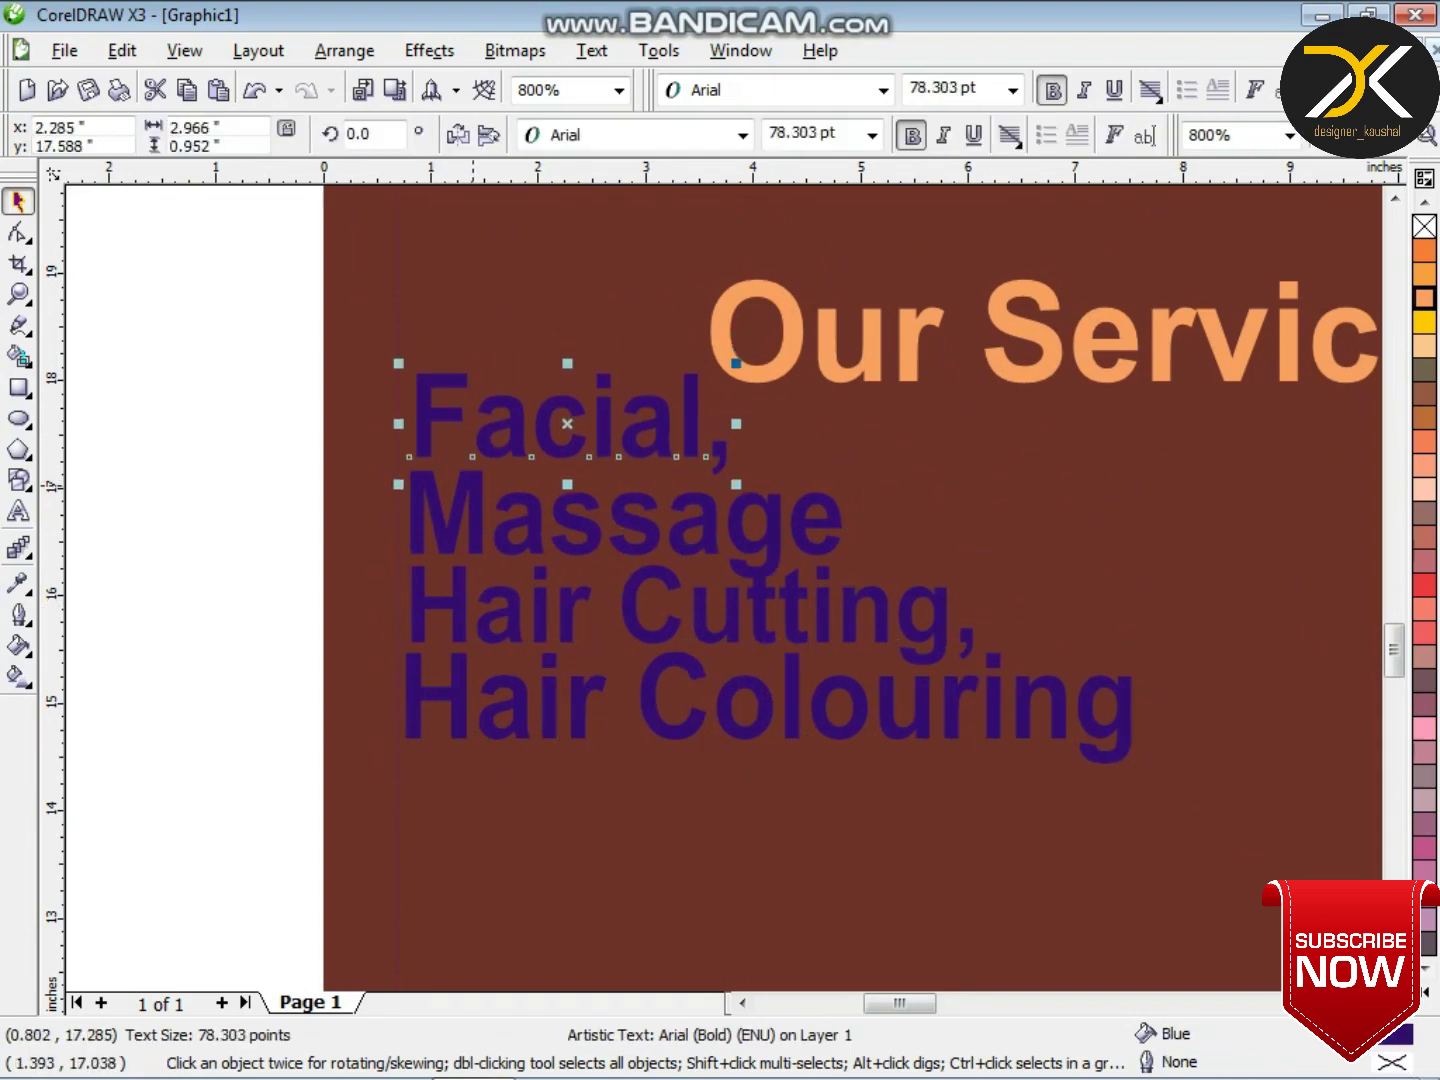
left_click(462, 691)
key("Down")
key("Down")
key("Down")
- Lower the Hair Cutting and Massage lines to even out the spacing and shift Hair Cutting left to the guideline
left_click(456, 615)
key("Down")
key("Down")
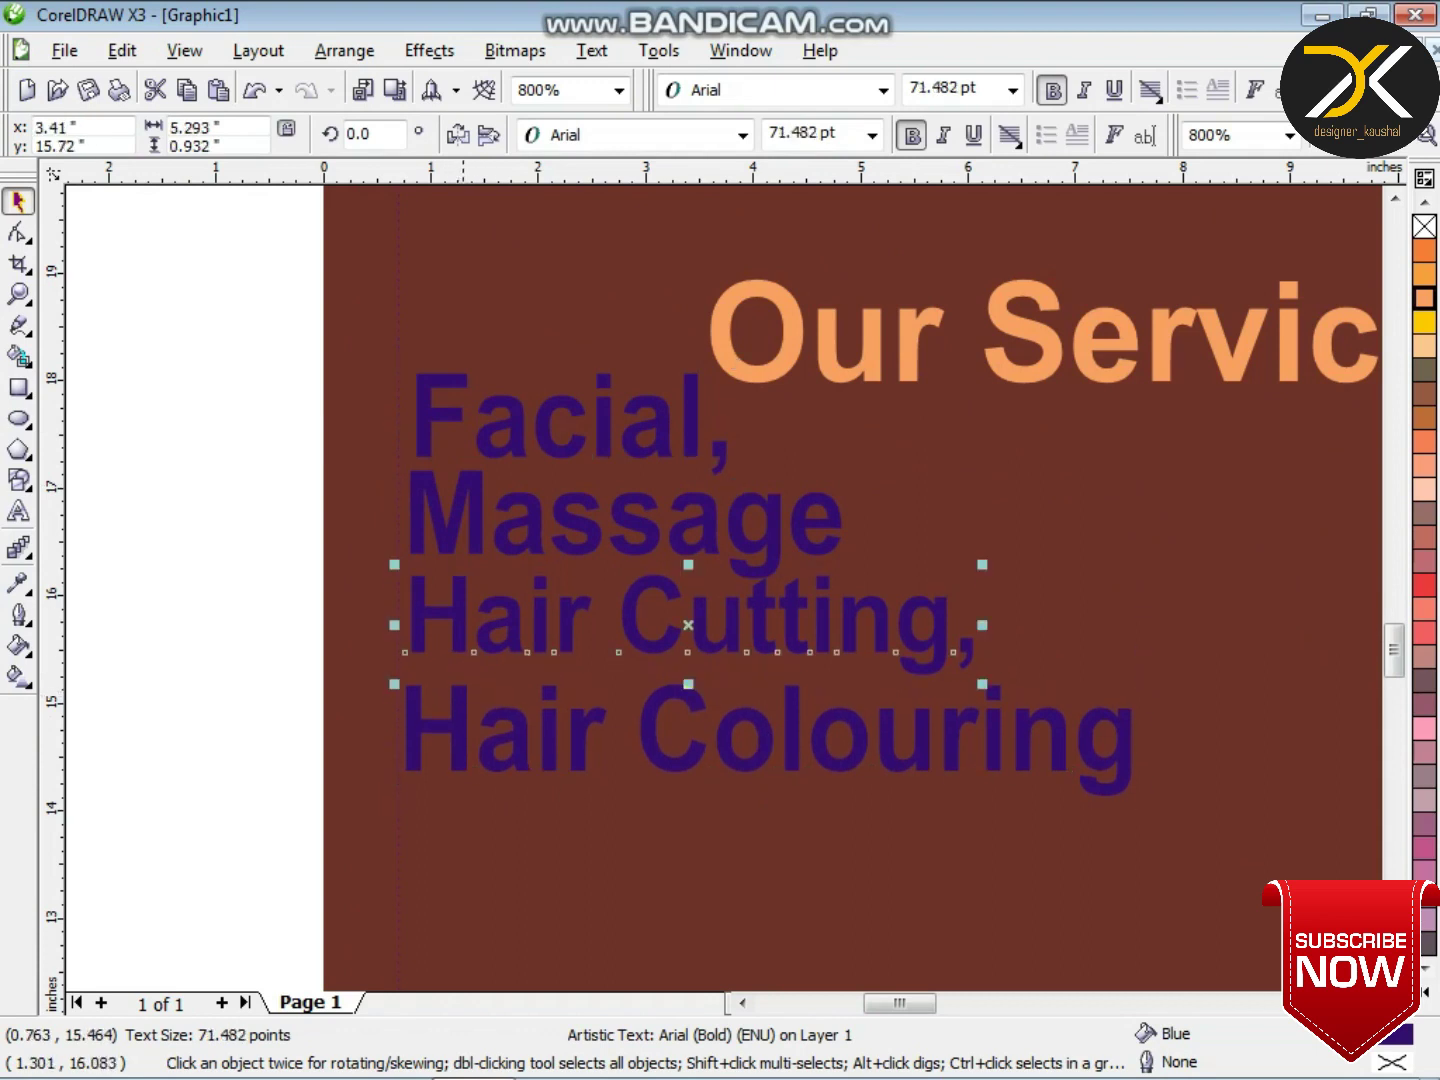
left_click(463, 540)
key("Down")
left_click(509, 640)
key("Left")
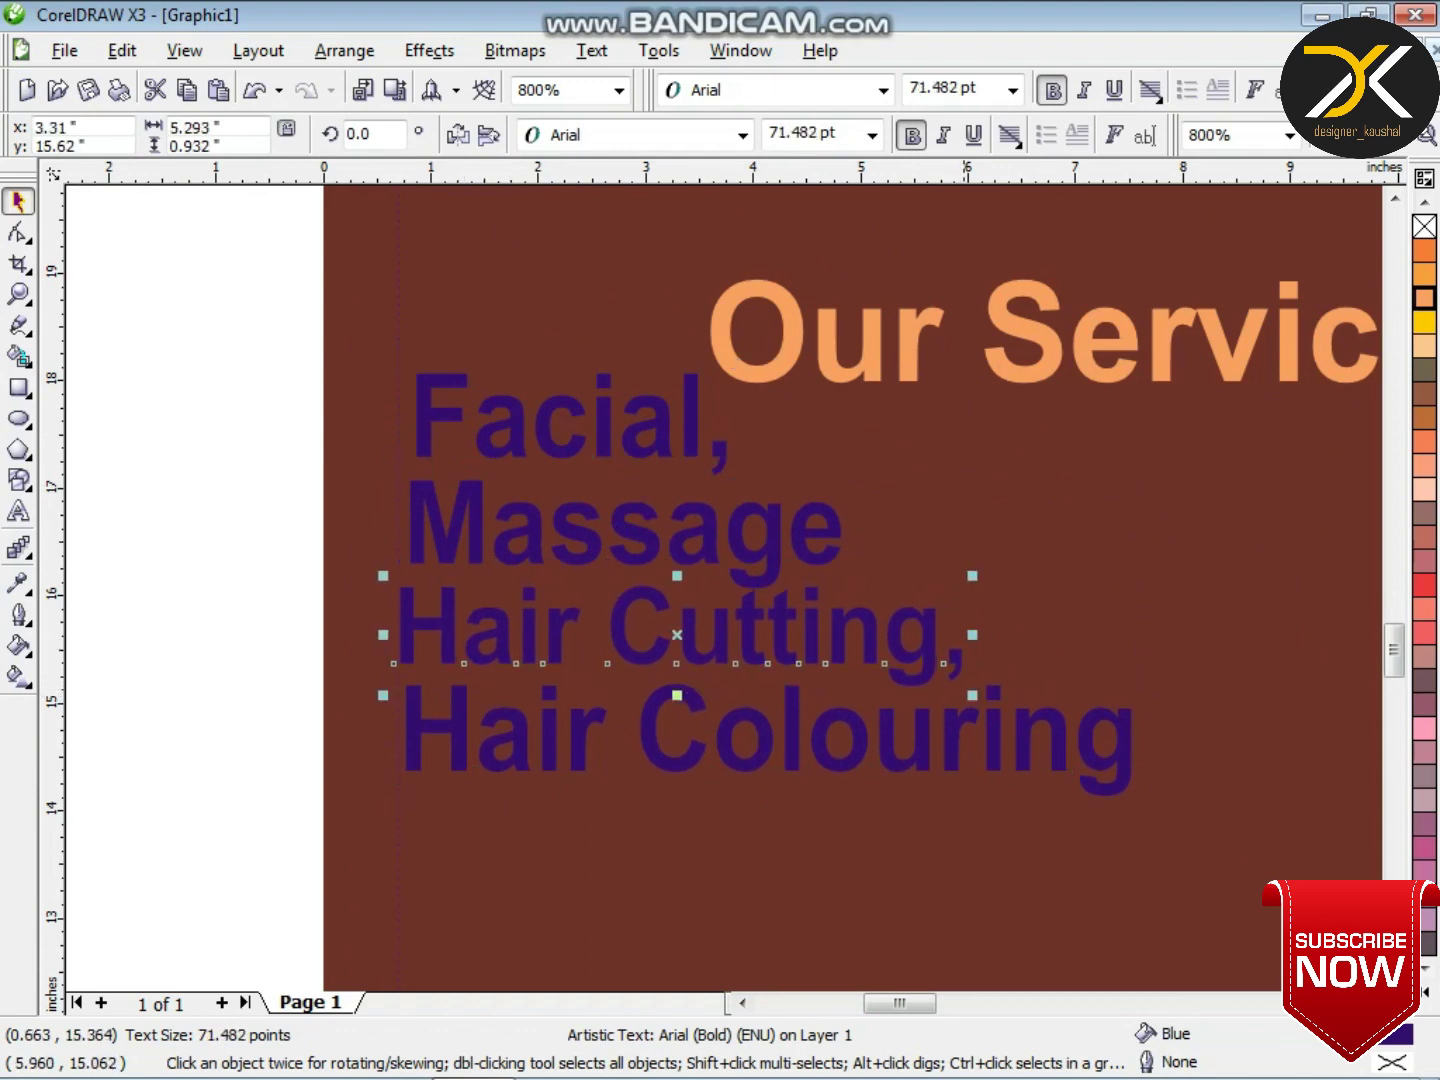
- Scale the Hair Colouring line down slightly, keeping its left edge by the guideline
key("shift+Tab")
key("Right")
left_click_drag(980, 730, 973, 723)
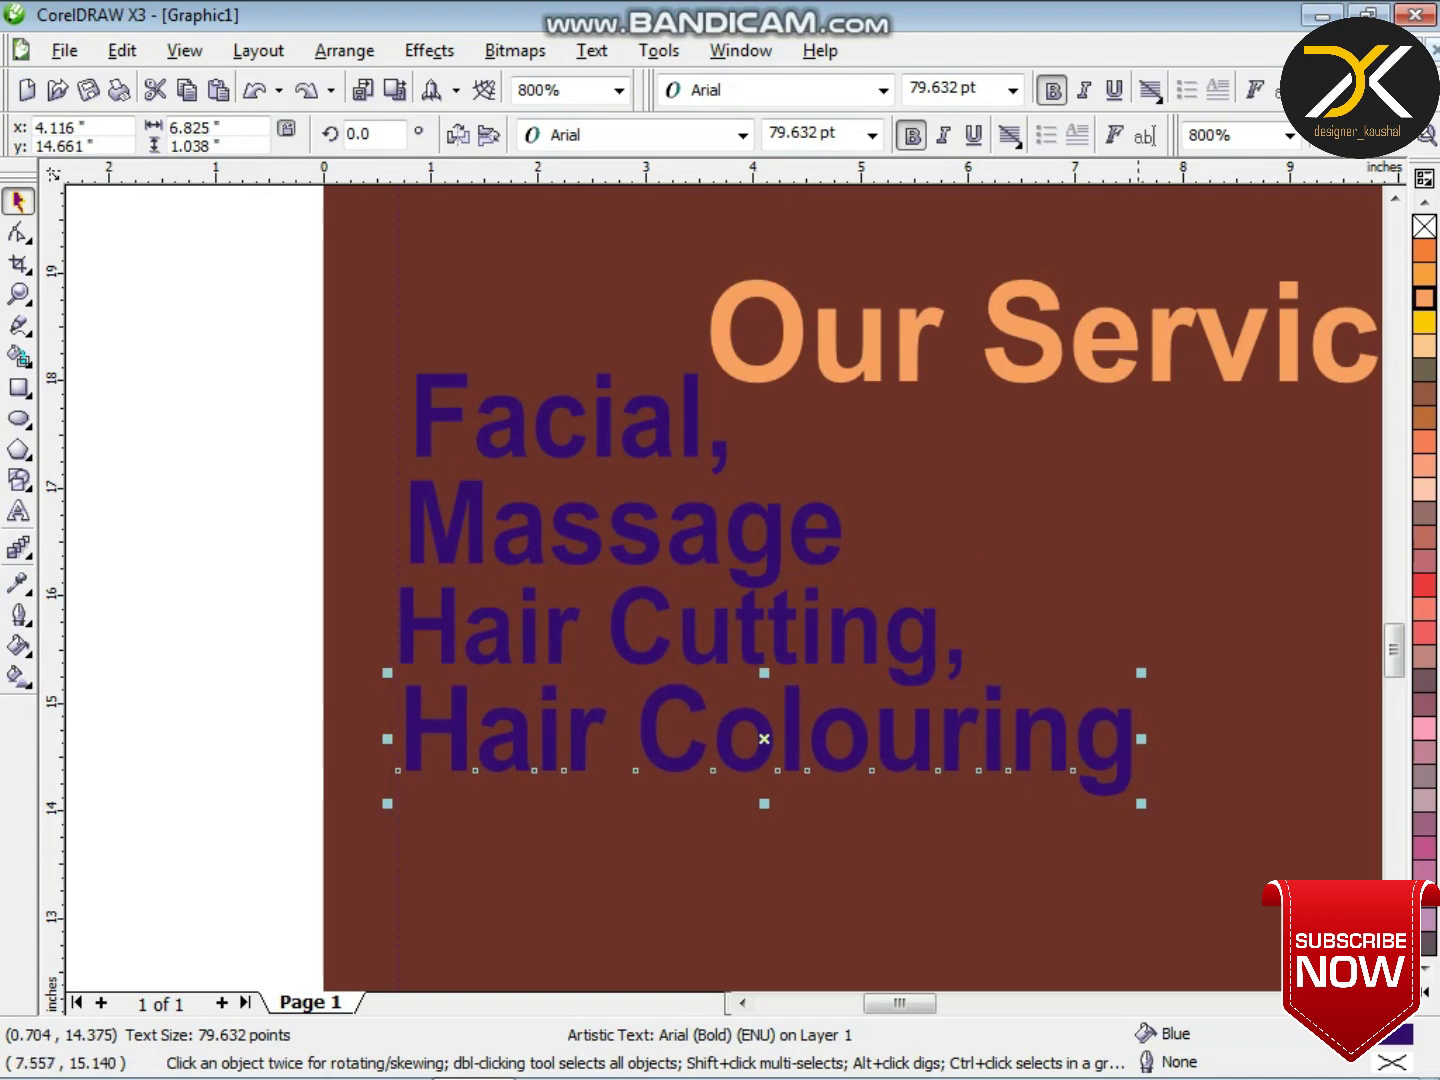
left_click_drag(1141, 674, 1068, 684)
- Delete the comma after Hair Cutting and nudge the Massage line left to the guideline
double_click(951, 668)
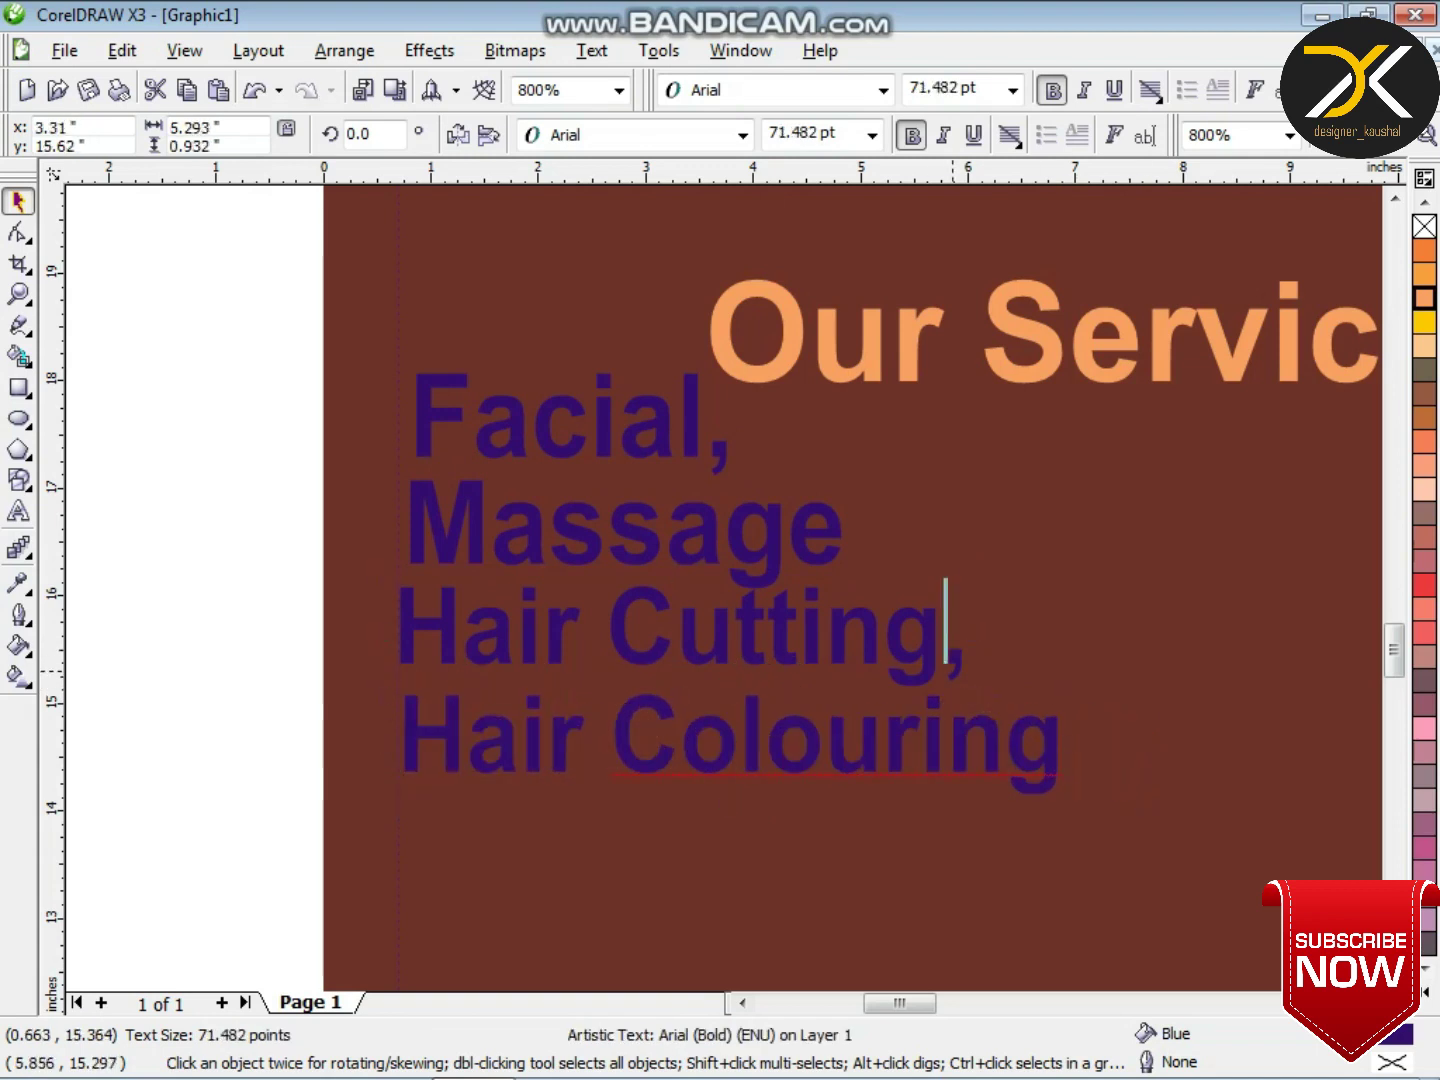
key("Delete")
left_click(668, 520)
key("ctrl+space")
key("Left")
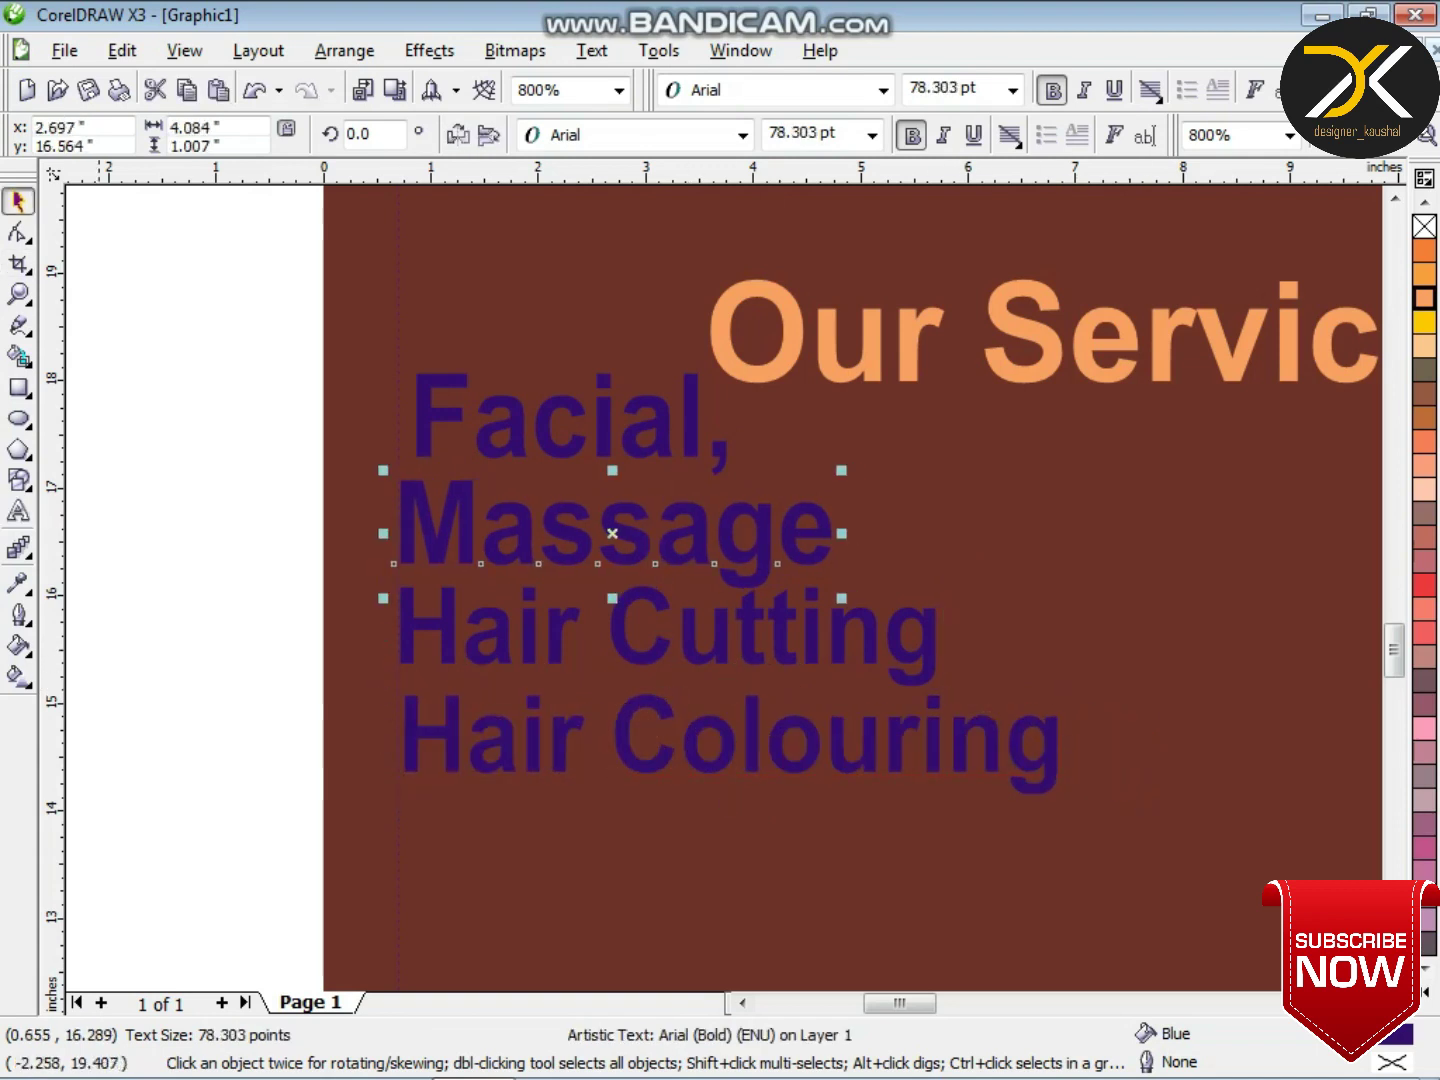
- Nudge the Facial line left to the guideline and delete the comma after it
left_click_drag(811, 503, 811, 503)
key("Left")
key("Left")
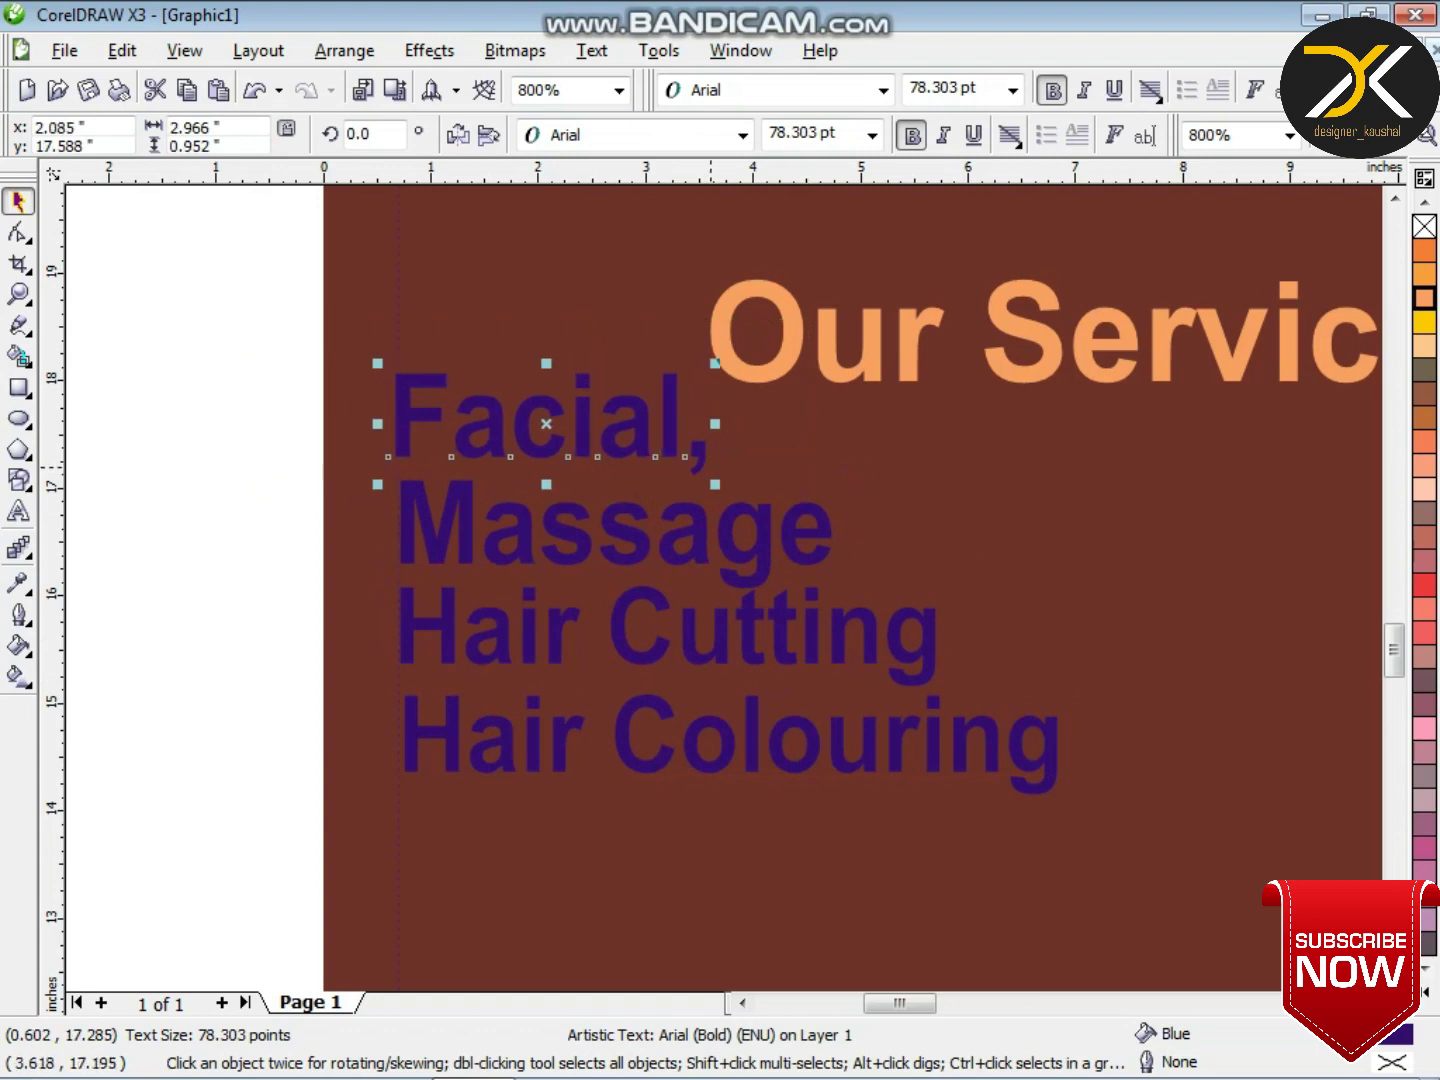
double_click(704, 460)
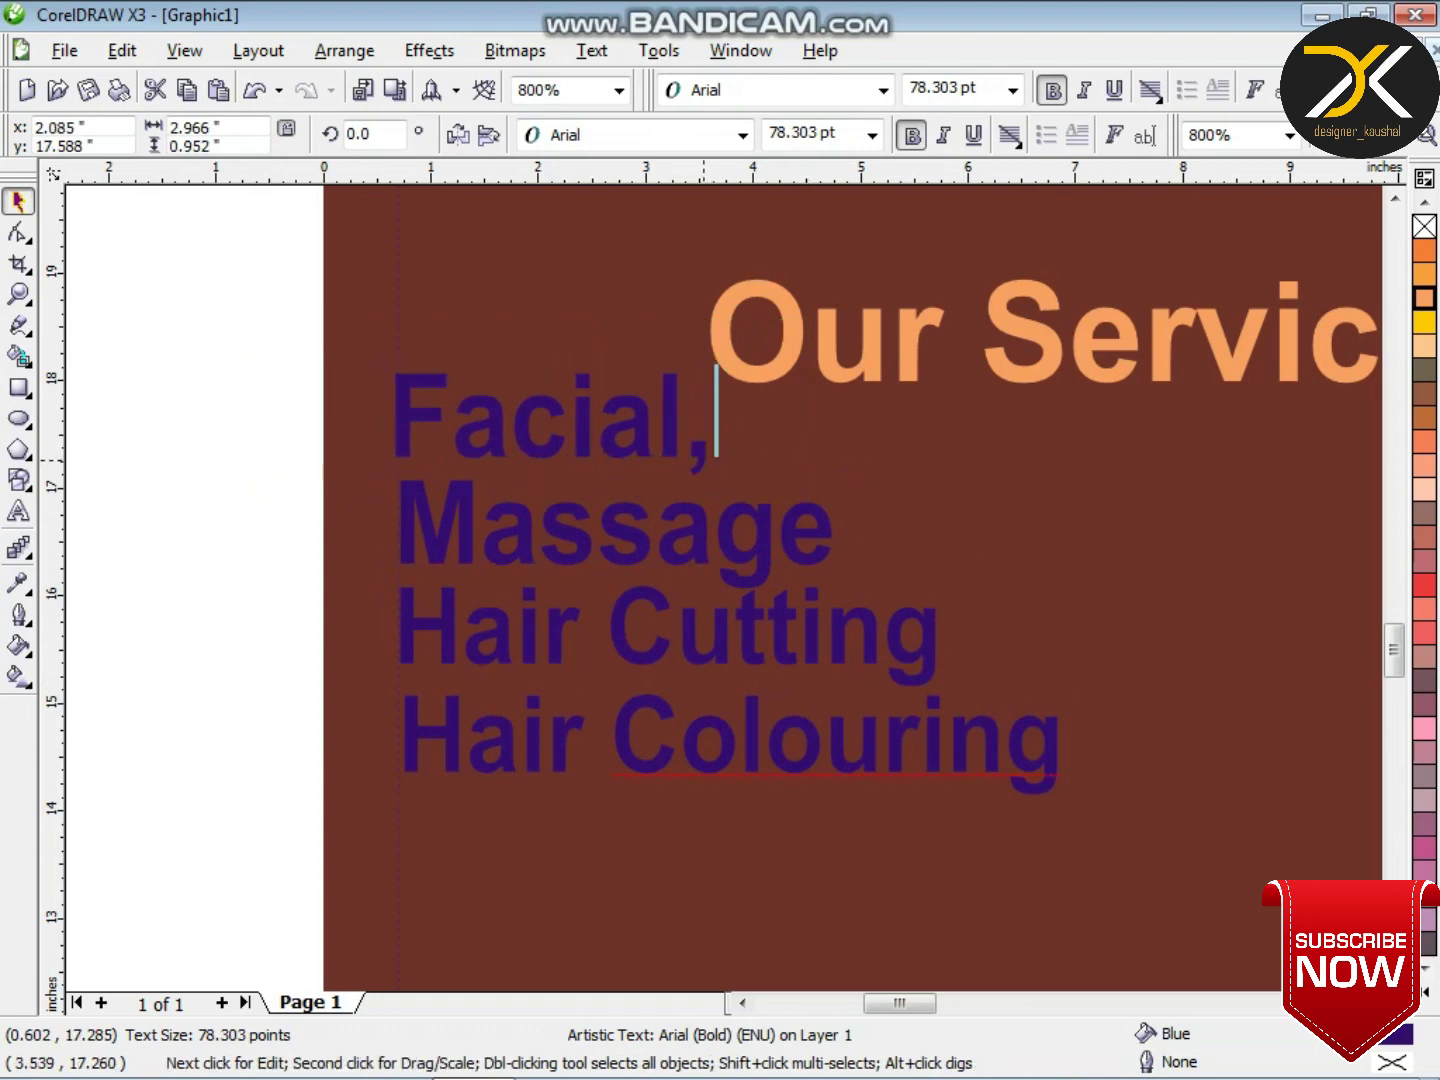
key("BackSpace")
key("ctrl+space")
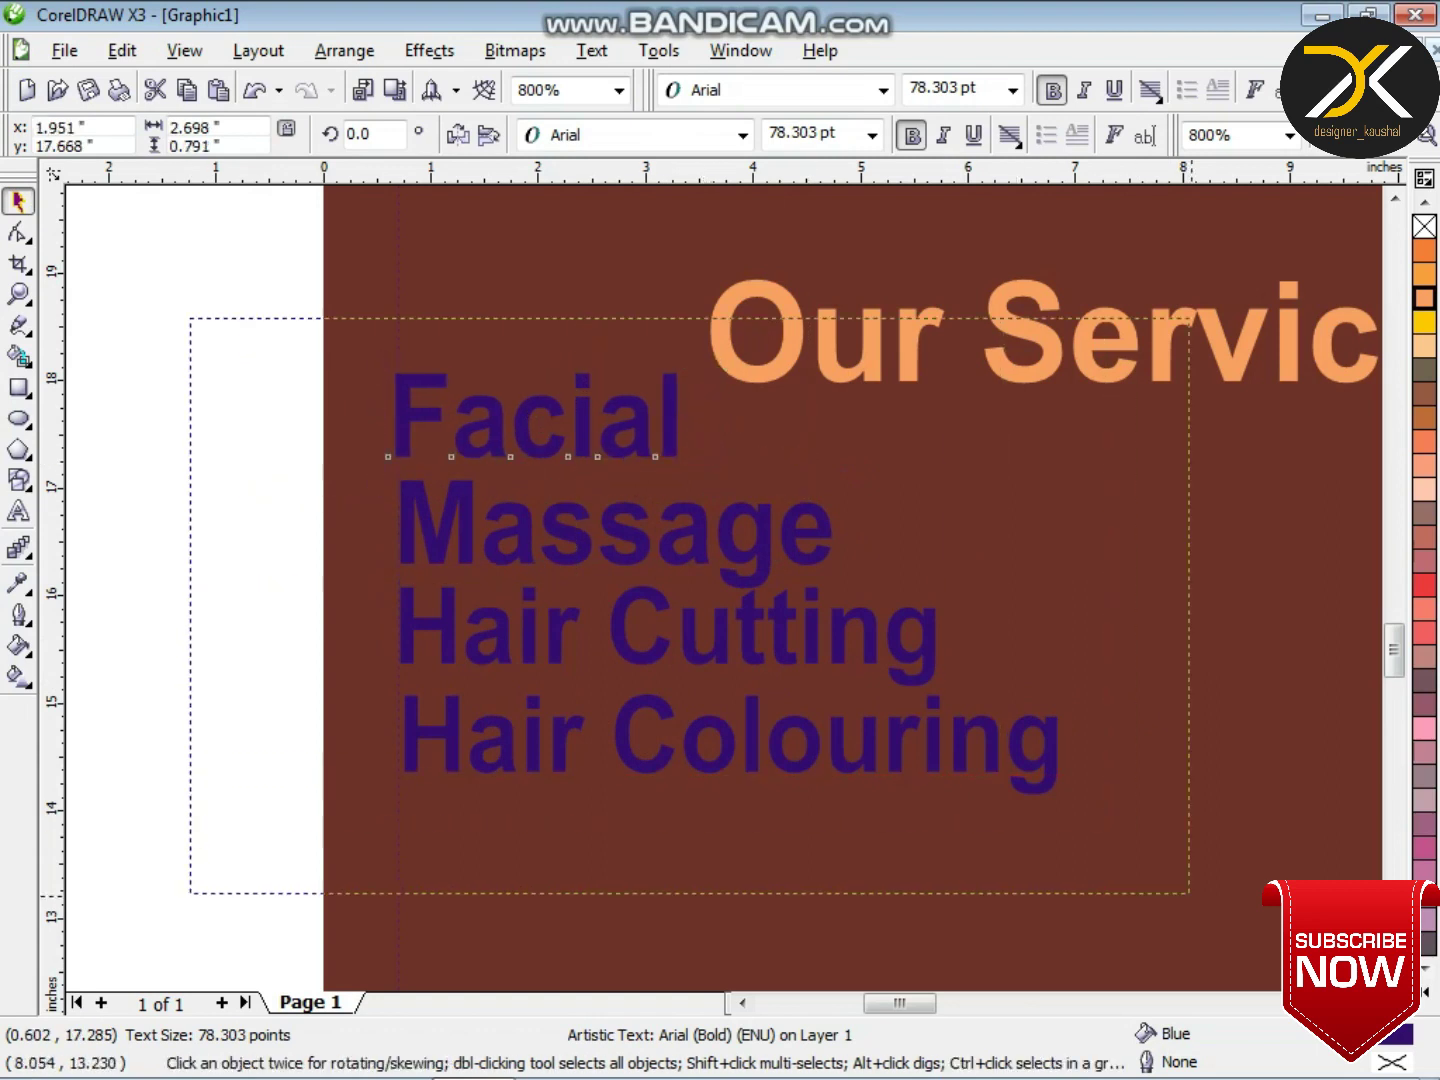
- Recolour the four service lines white and enlarge them together to about 104 pt, keeping their left edge at the guideline
left_click_drag(1188, 892, 1188, 892)
left_click(1425, 991)
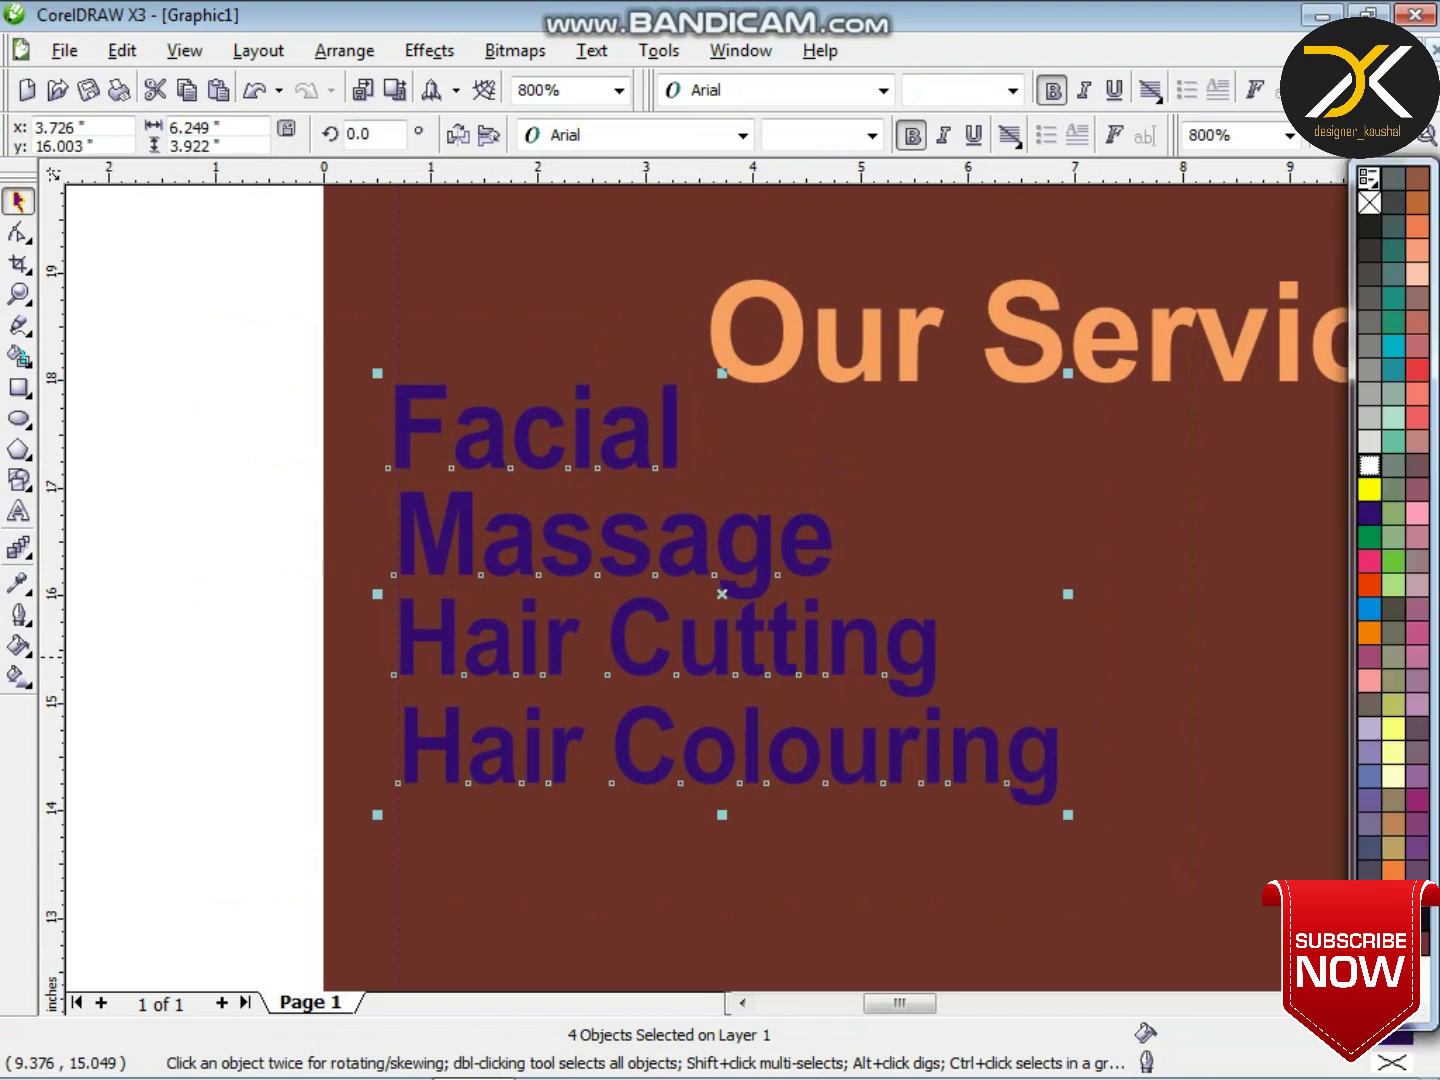
left_click(1369, 465)
scroll(839, 623, "down", 1)
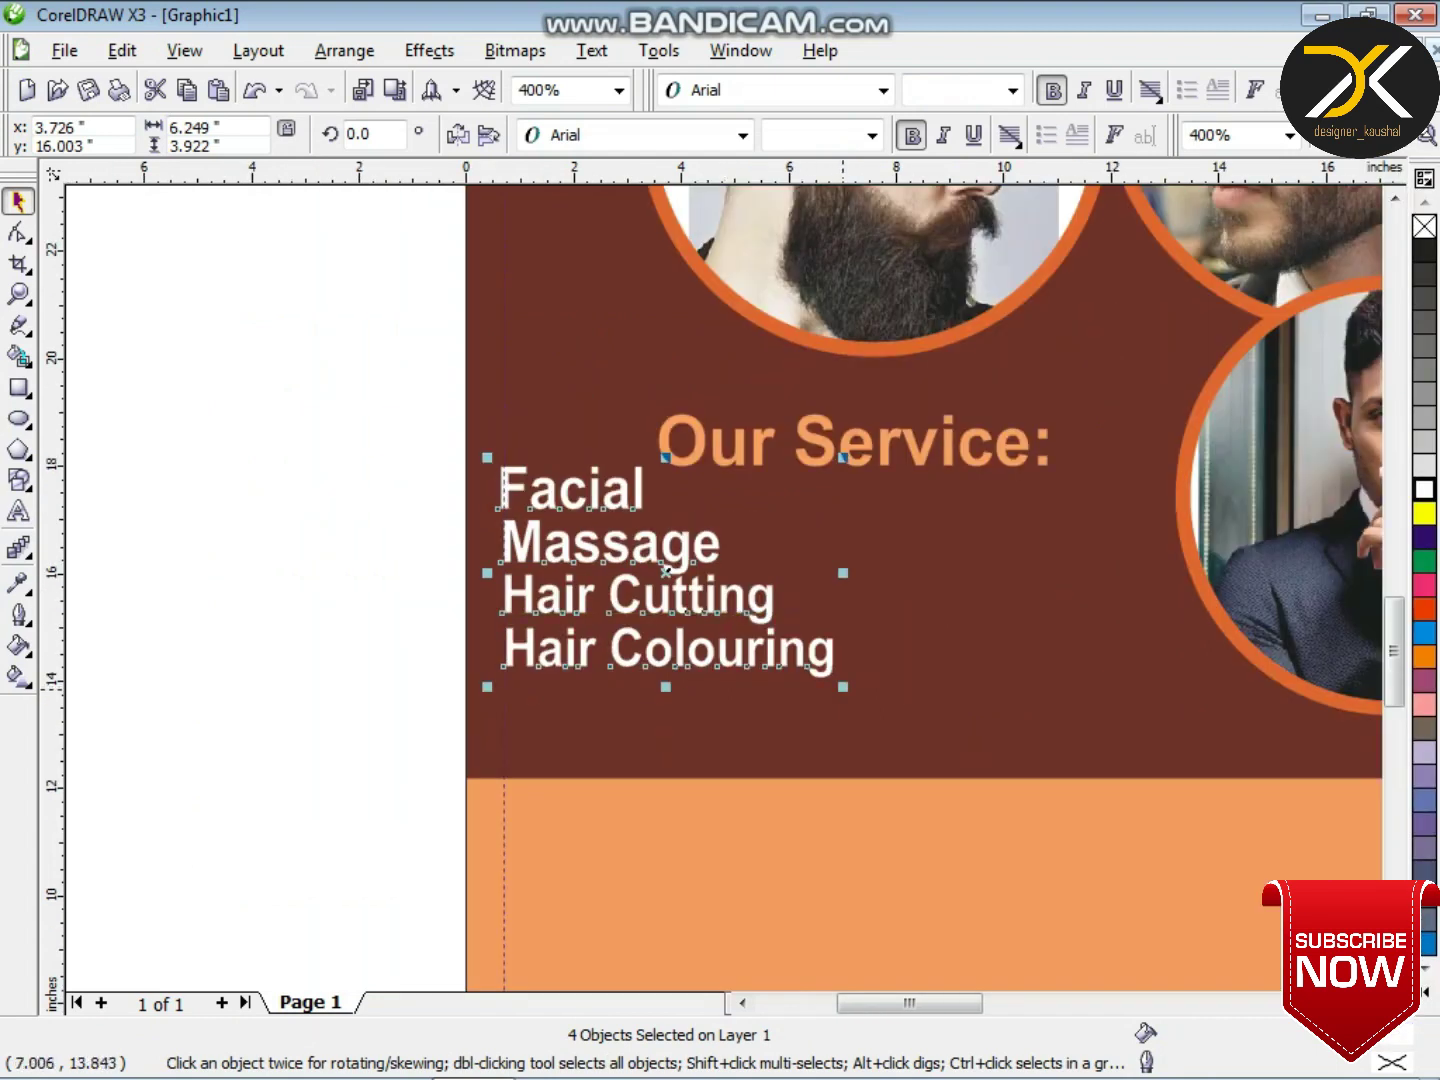
left_click_drag(844, 688, 992, 778)
left_click(395, 448)
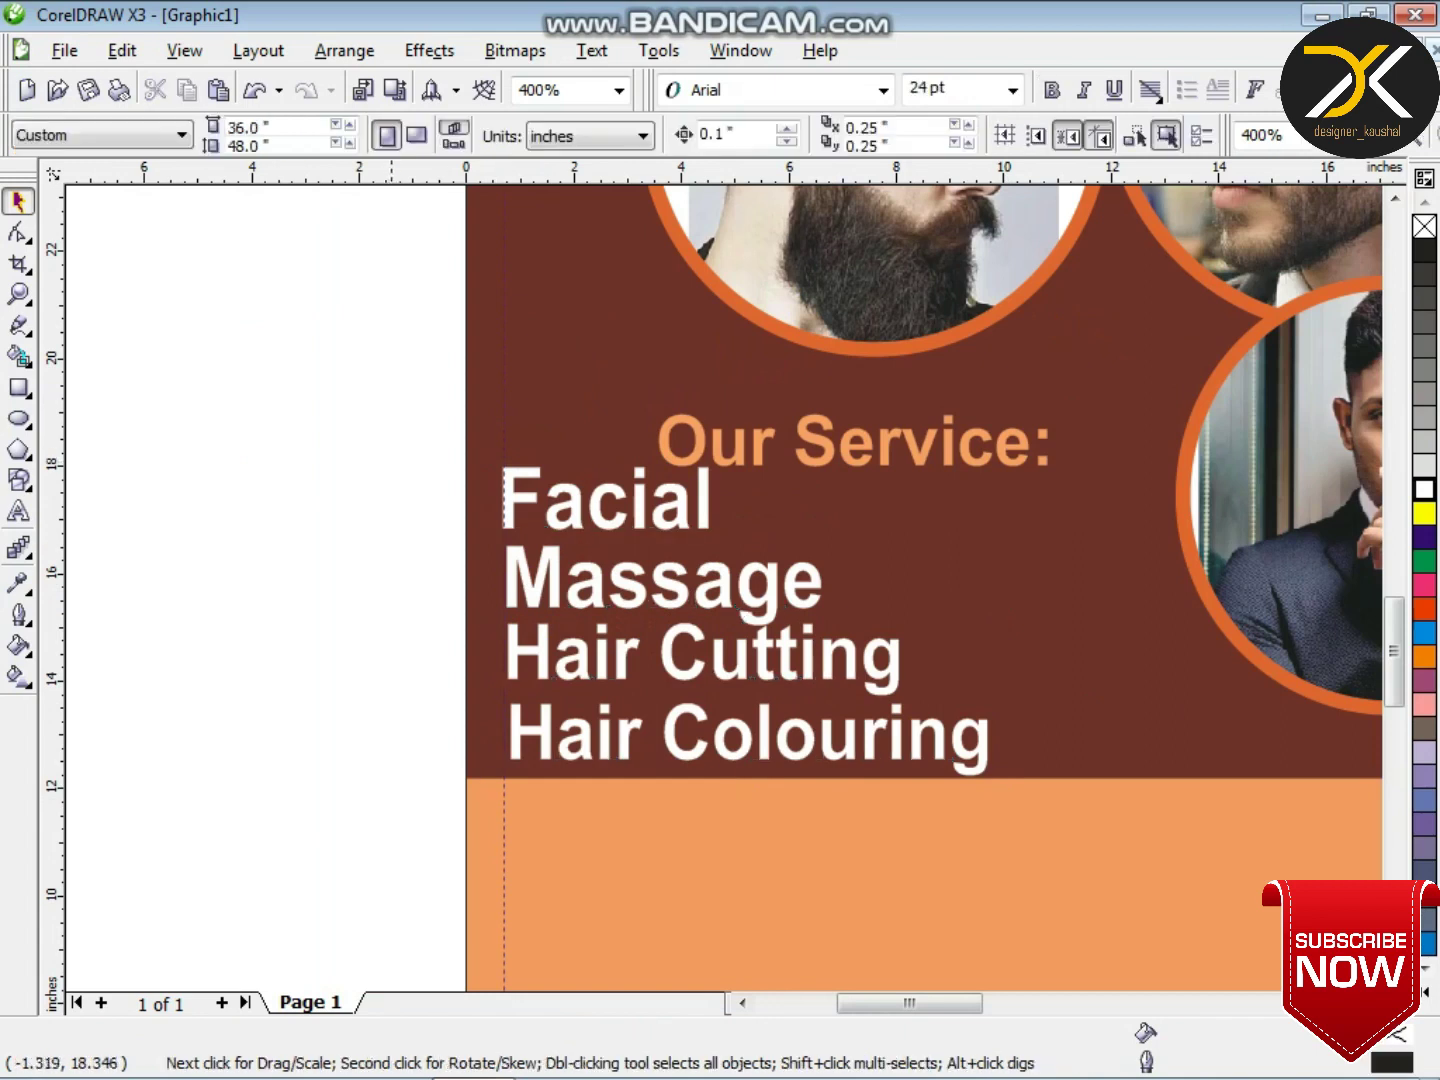
- Raise the Facial and Massage lines slightly and move the Our Service heading up above them
left_click_drag(756, 628, 868, 643)
key("Up")
key("Up")
left_click(808, 647)
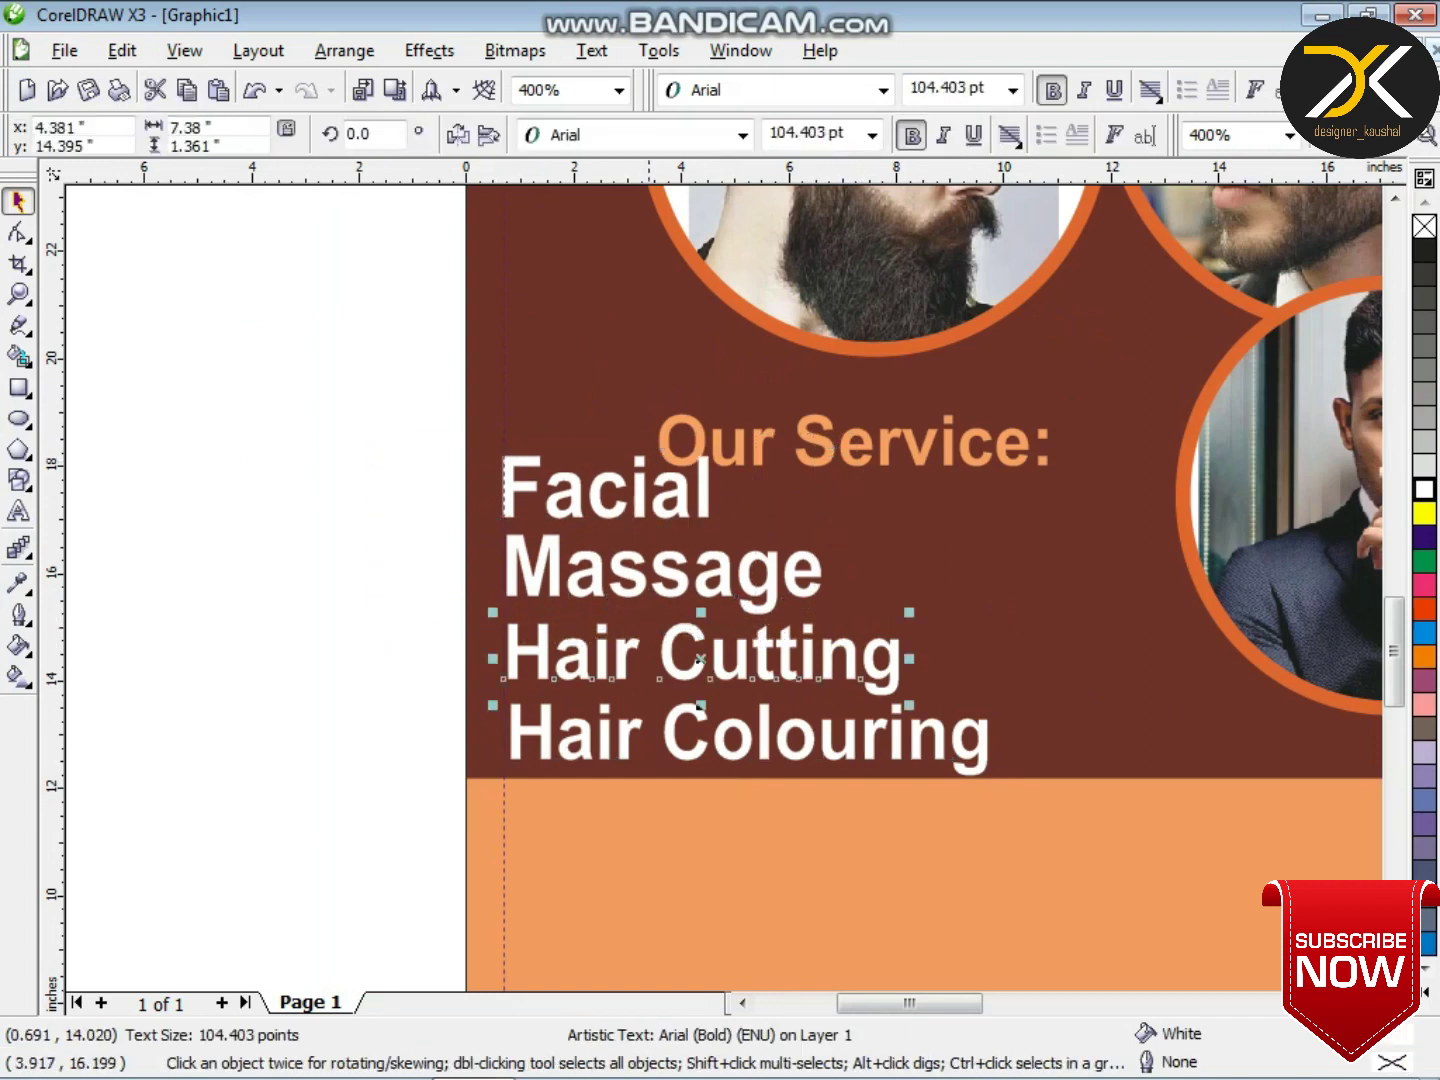
left_click_drag(850, 440, 851, 408)
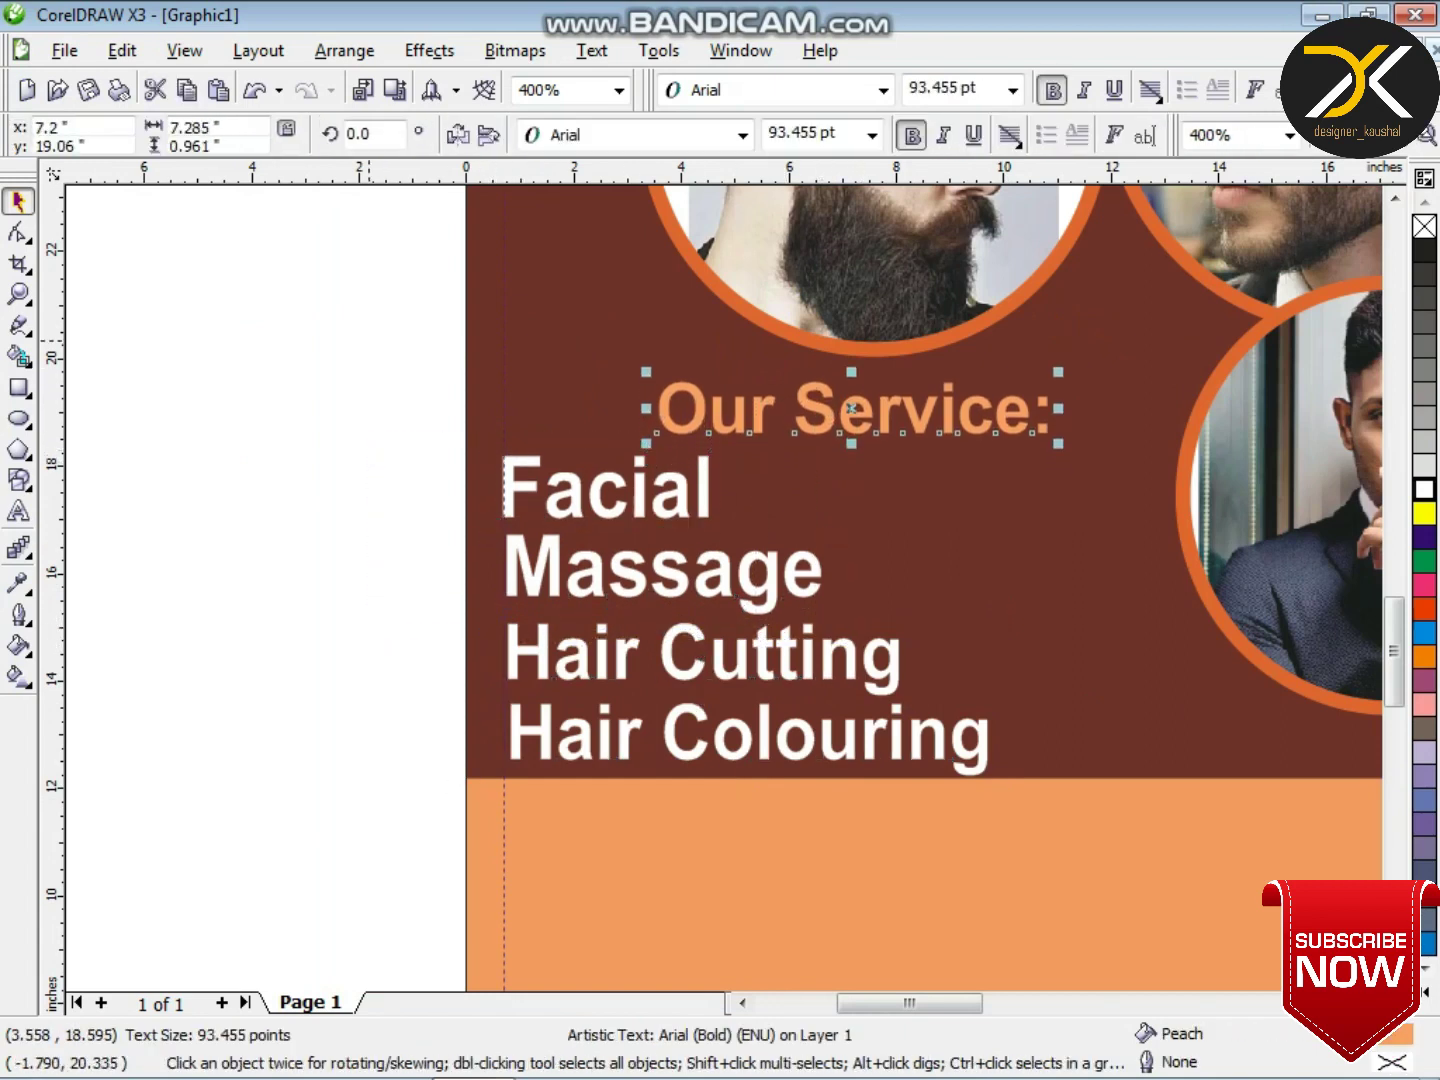
- Move up and slightly enlarge the heading and service lines together, and reduce the Our Service heading to about 88 pt
left_click_drag(1060, 800, 1066, 806)
key("Up")
key("Up")
left_click_drag(1058, 365, 1082, 349)
left_click_drag(1053, 436, 1055, 437)
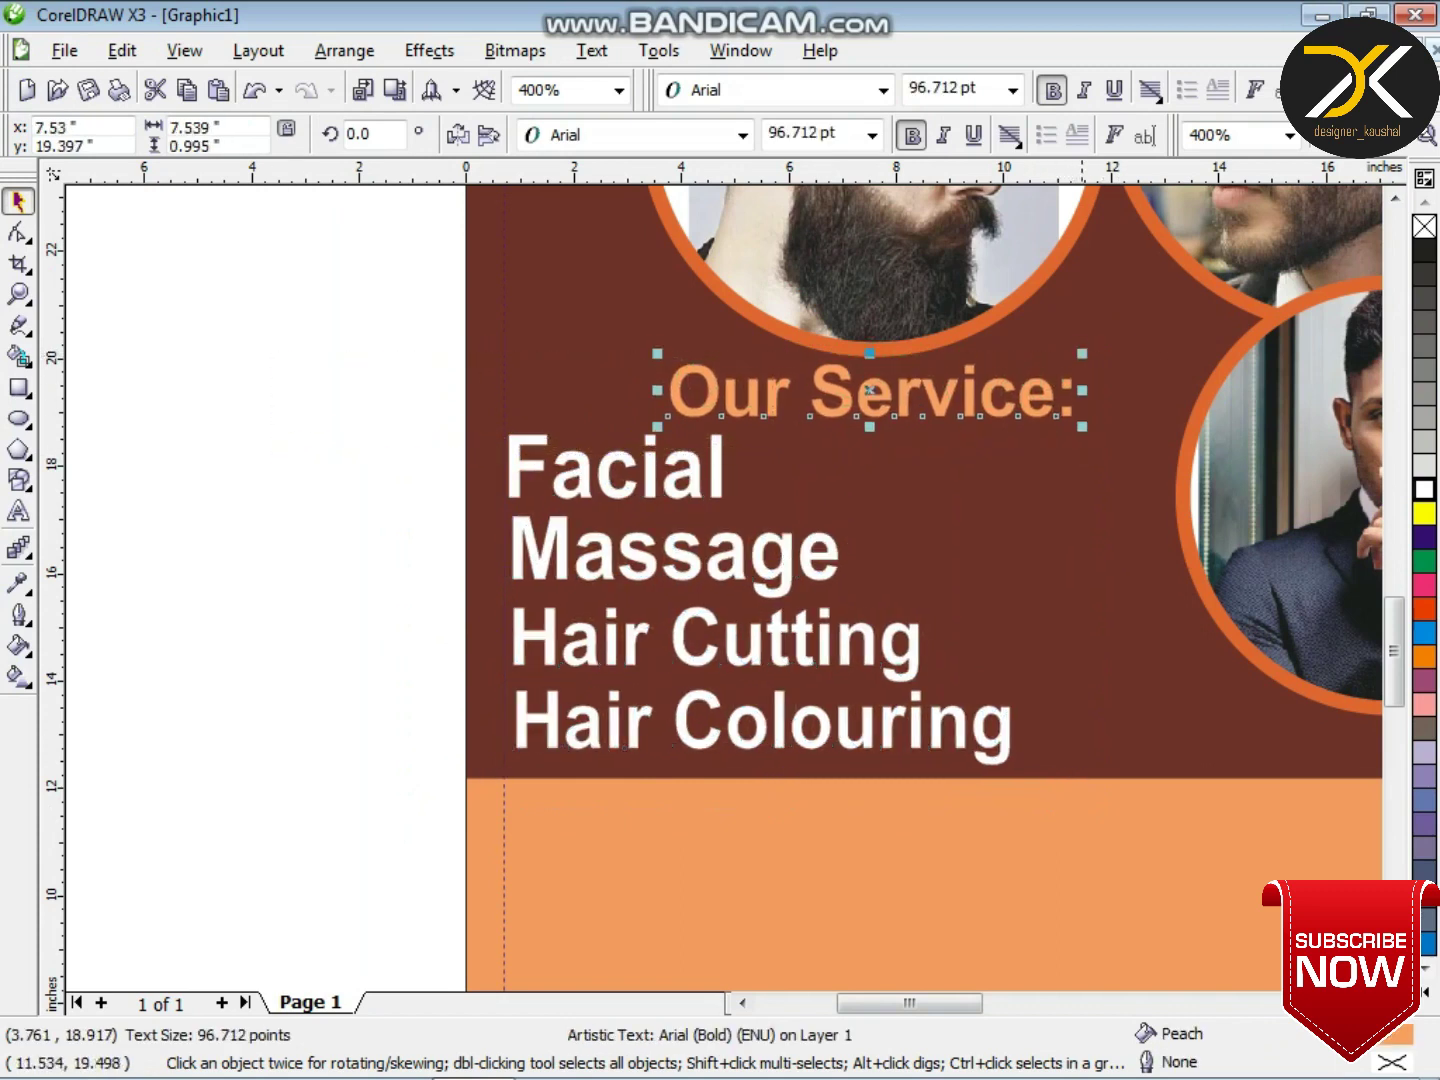
left_click_drag(1083, 354, 1055, 357)
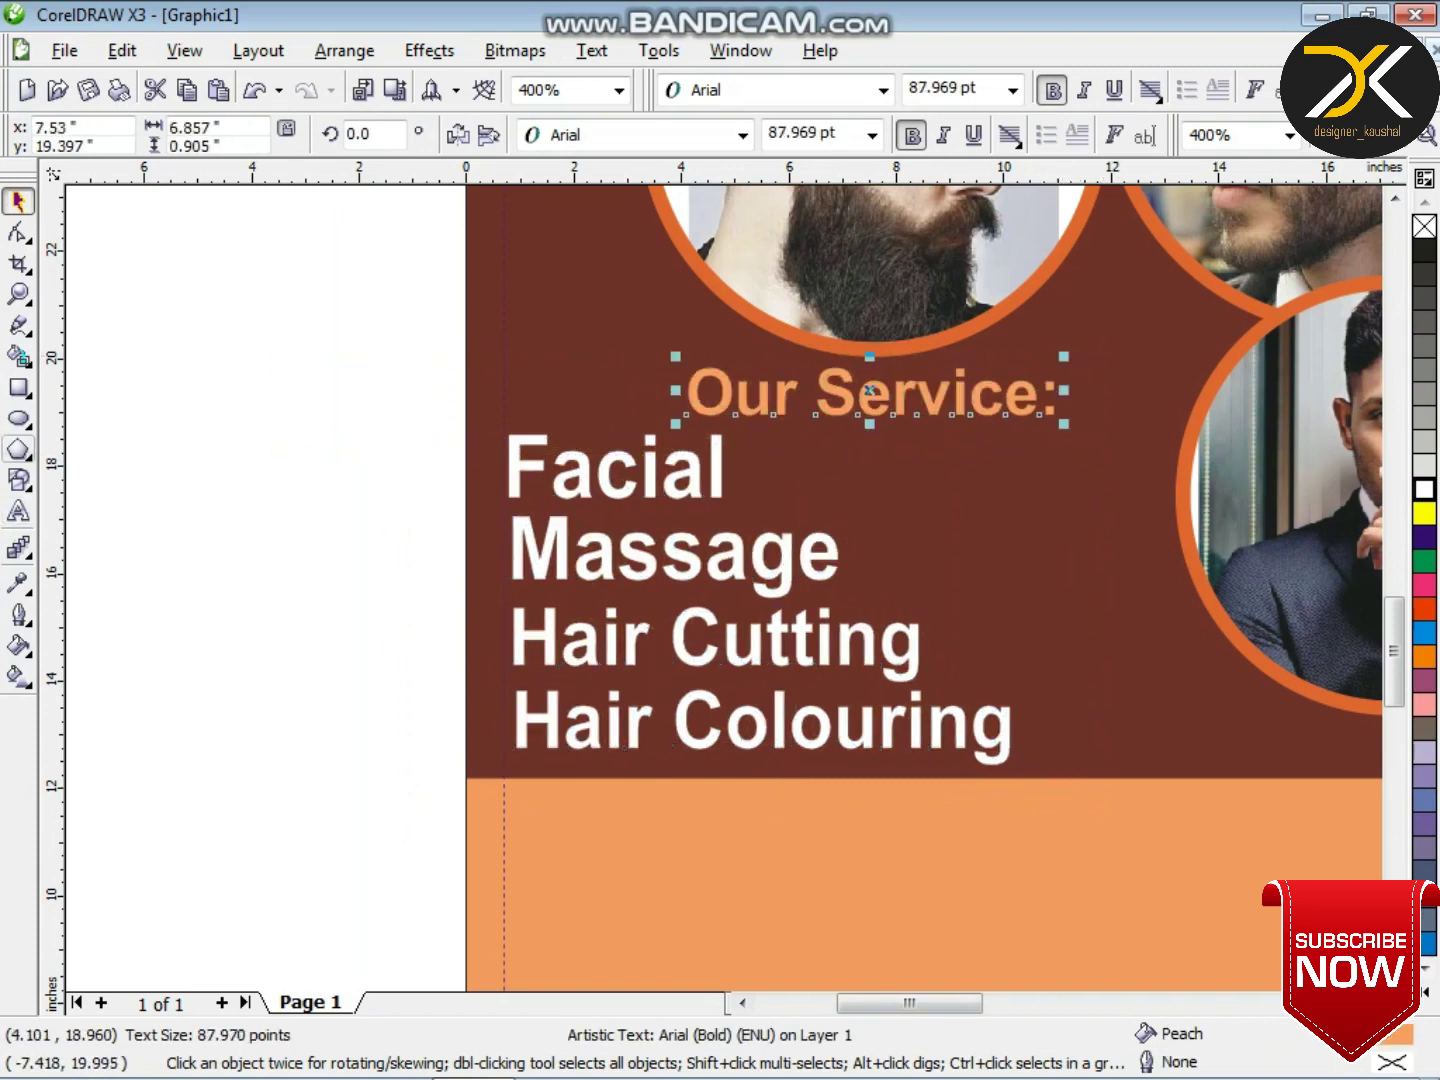
- Draw a small bullet ellipse about 0.35 by 0.39 inch just left of the Facial line
left_click(18, 419)
scroll(463, 461, "up", 3)
left_click_drag(583, 426, 735, 594)
- Fill the bullet ellipse with the poster's light orange sampled by eyedropper (R:235 G:150 B:103) and remove its outline
left_click(18, 583)
scroll(723, 588, "down", 4)
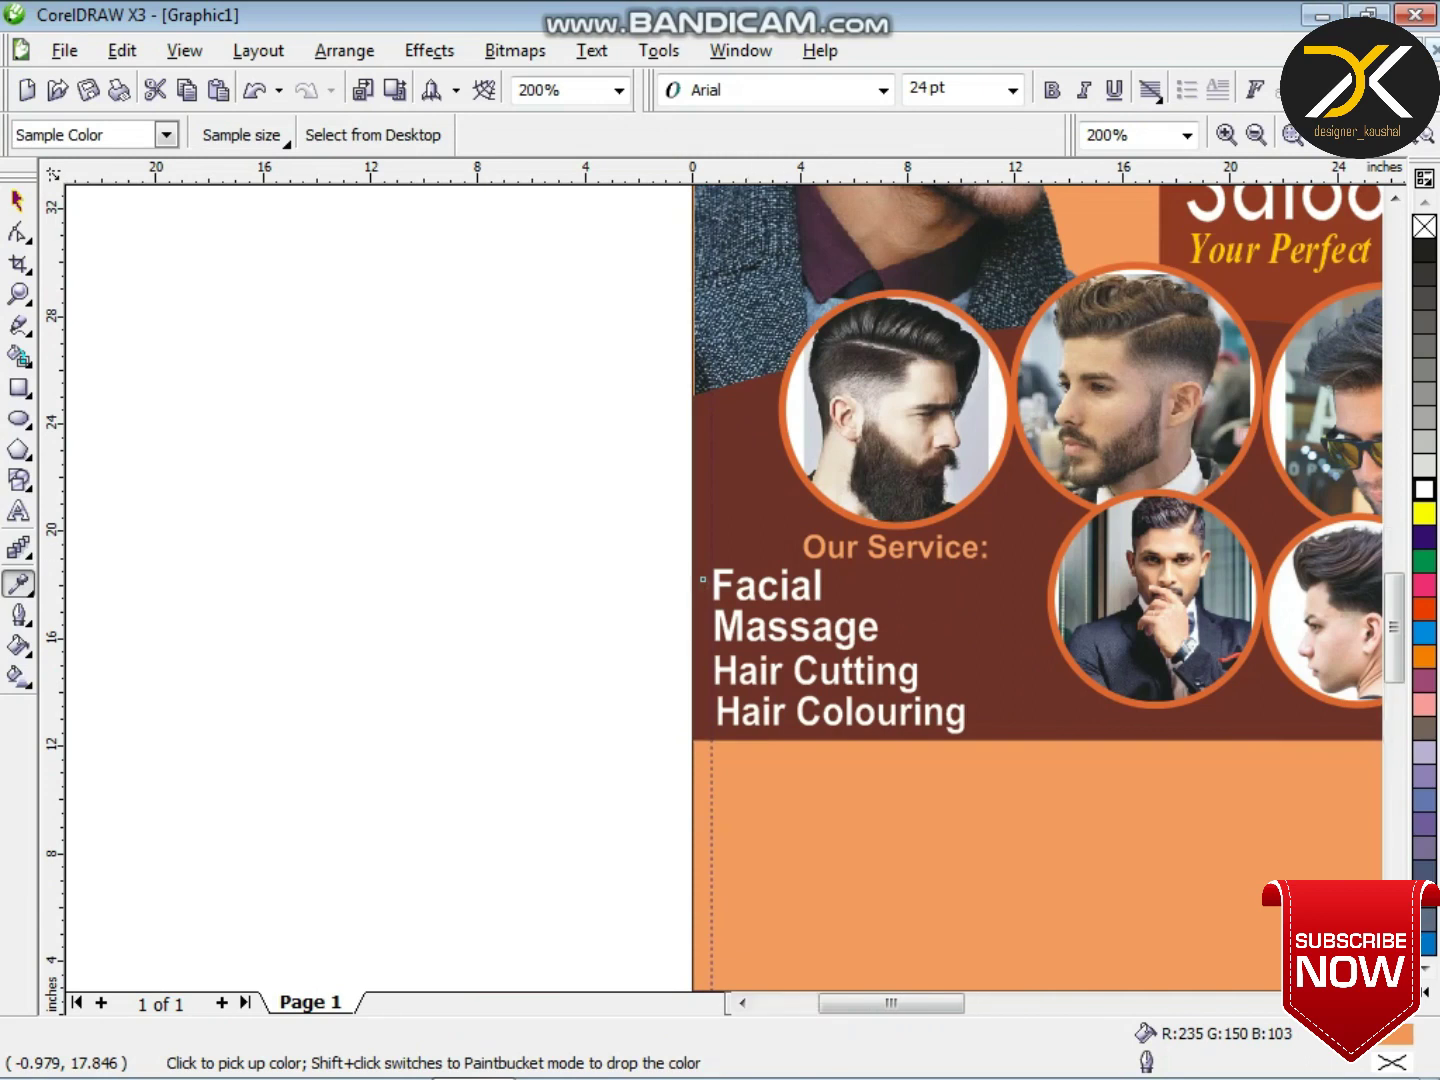
scroll(728, 566, "up", 7)
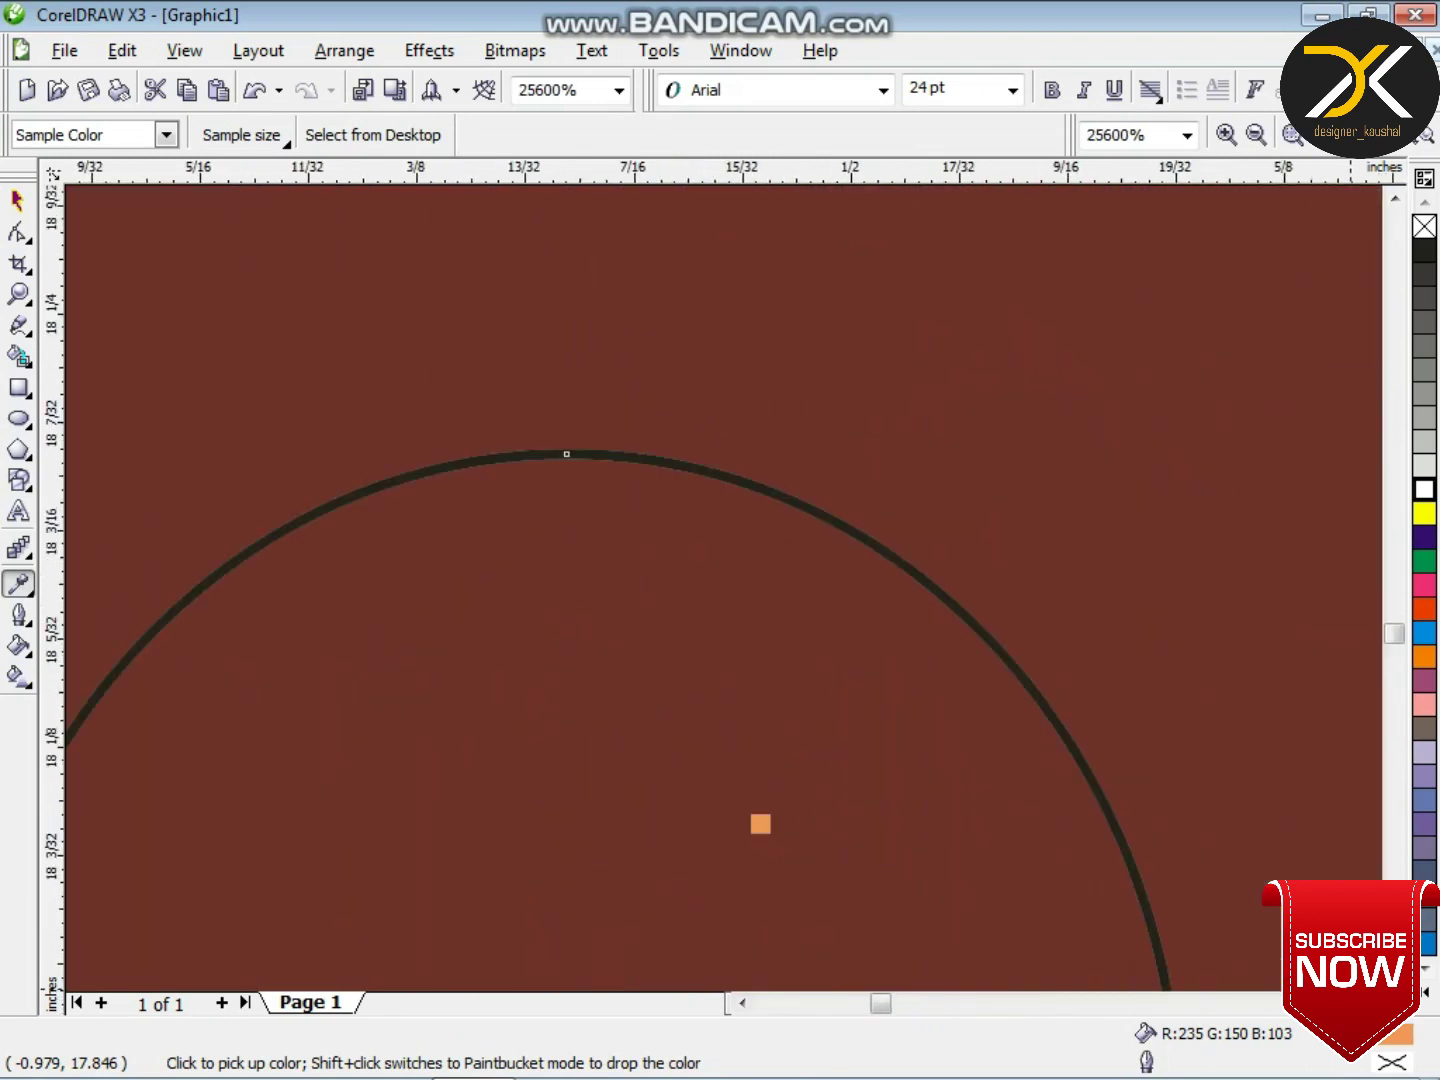
left_click(760, 823)
left_click(18, 614)
left_click(138, 627)
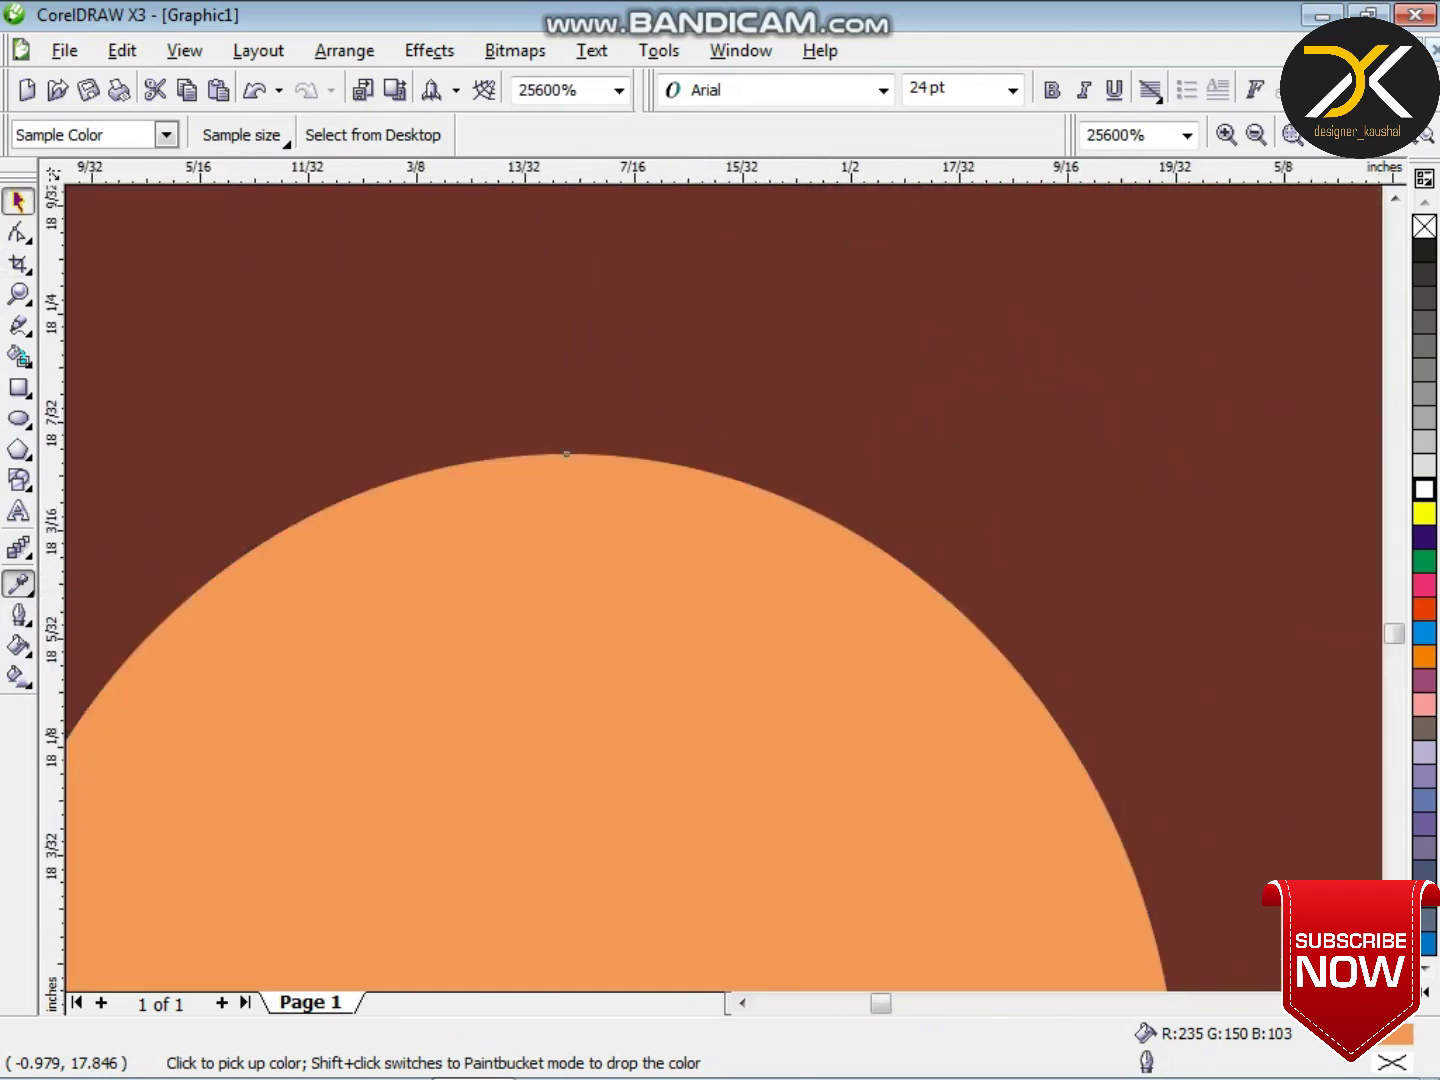
key("space")
scroll(700, 580, "down", 5)
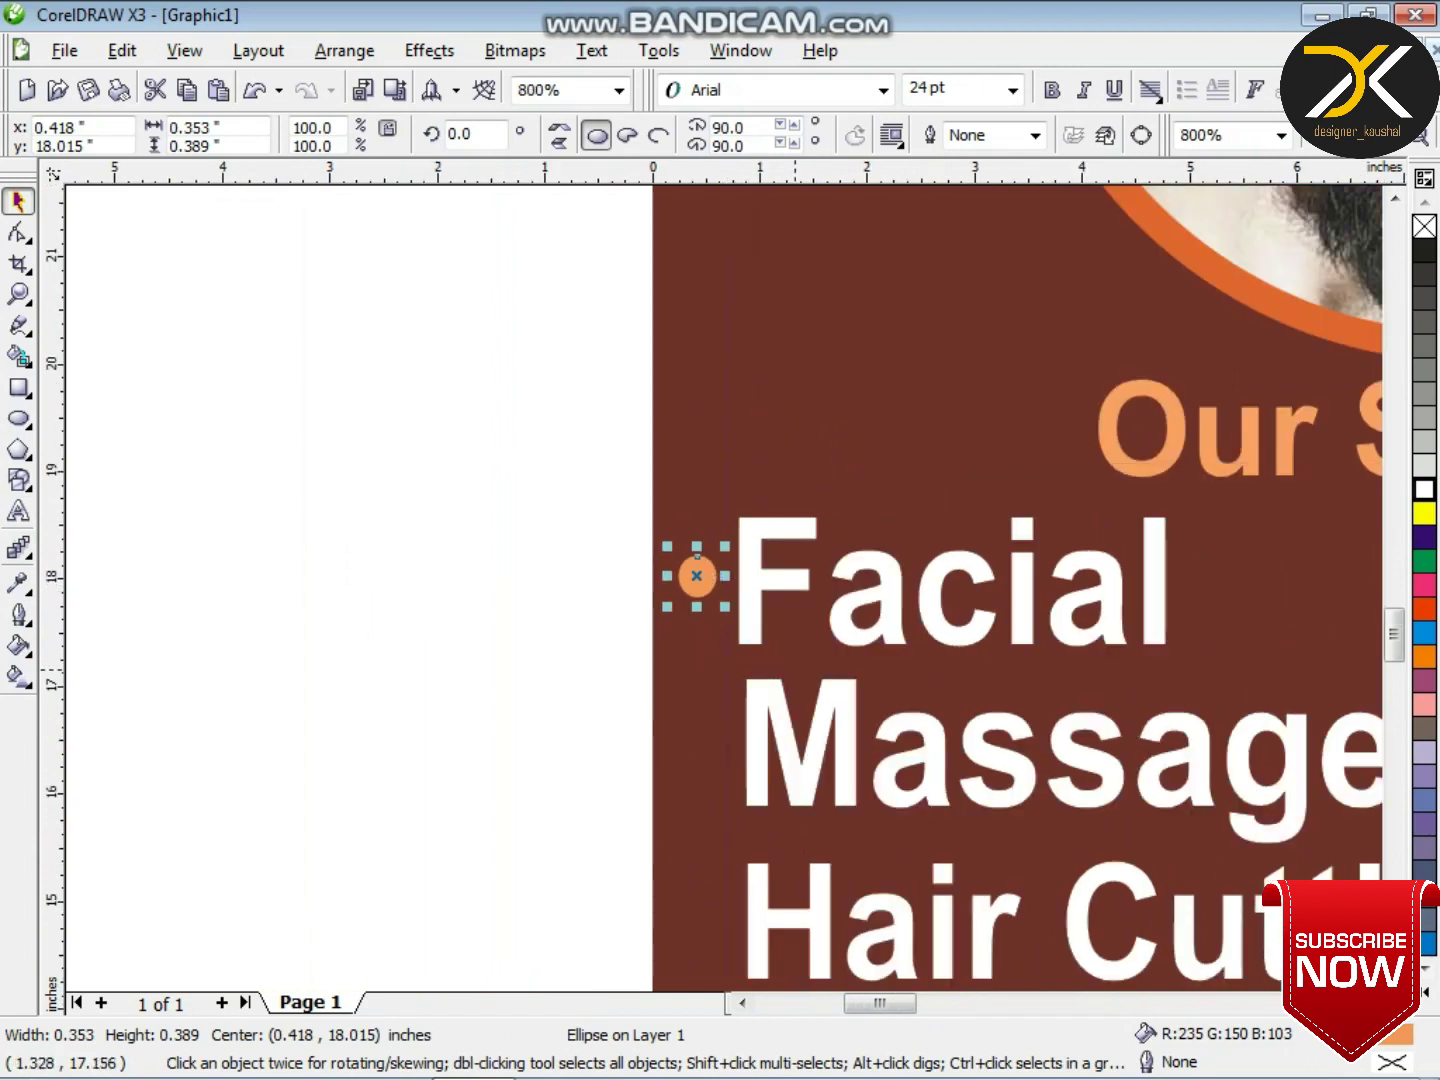
- Copy the bullet straight down beside the Massage, Hair Cutting and Hair Colouring lines
left_click_drag(697, 575, 697, 928)
right_click(697, 928)
scroll(827, 910, "down", 1)
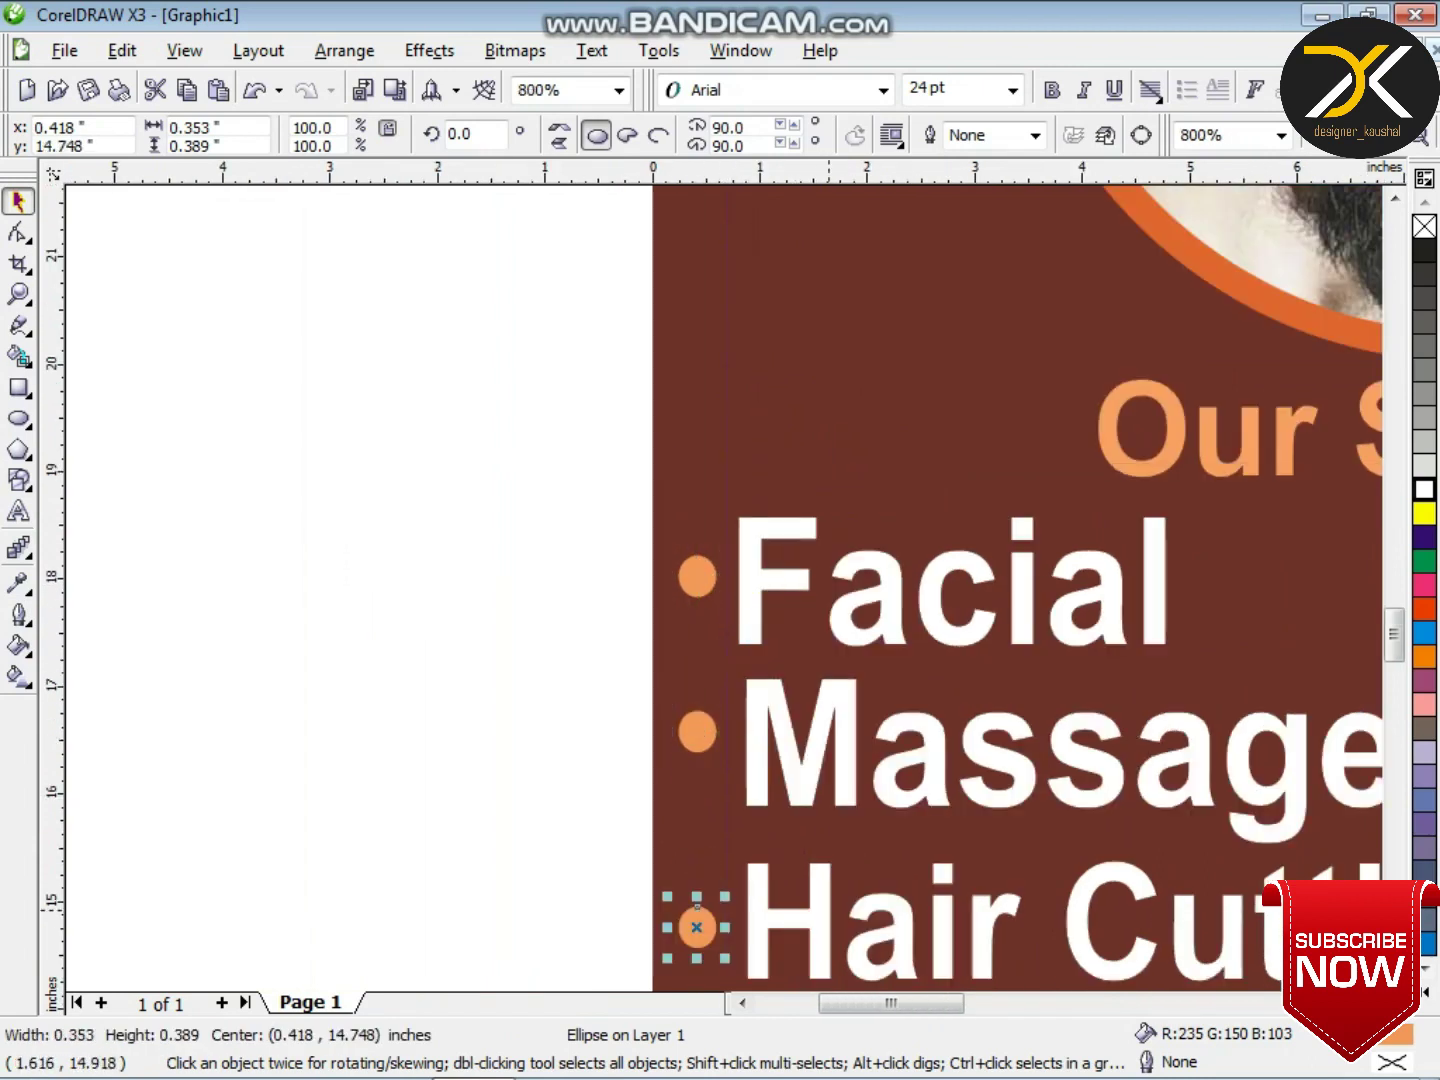
scroll(766, 624, "up", 1)
left_click_drag(511, 532, 514, 679)
key("Escape")
scroll(716, 498, "down", 2)
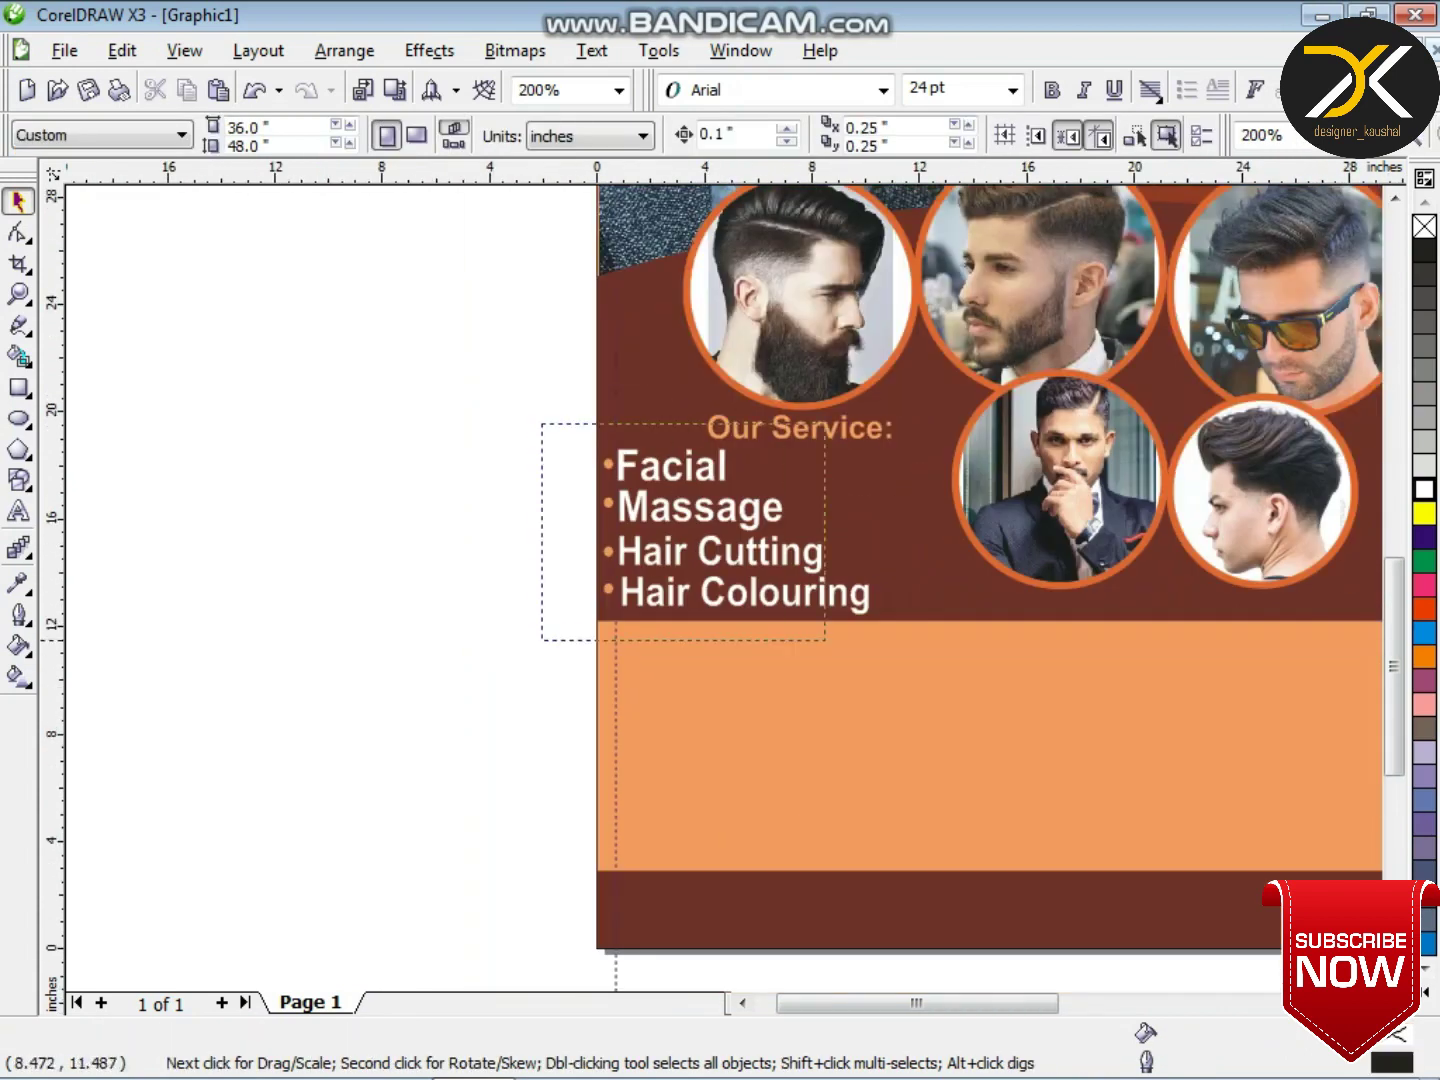
left_click_drag(826, 639, 886, 638)
key("Escape")
scroll(1029, 506, "down", 1)
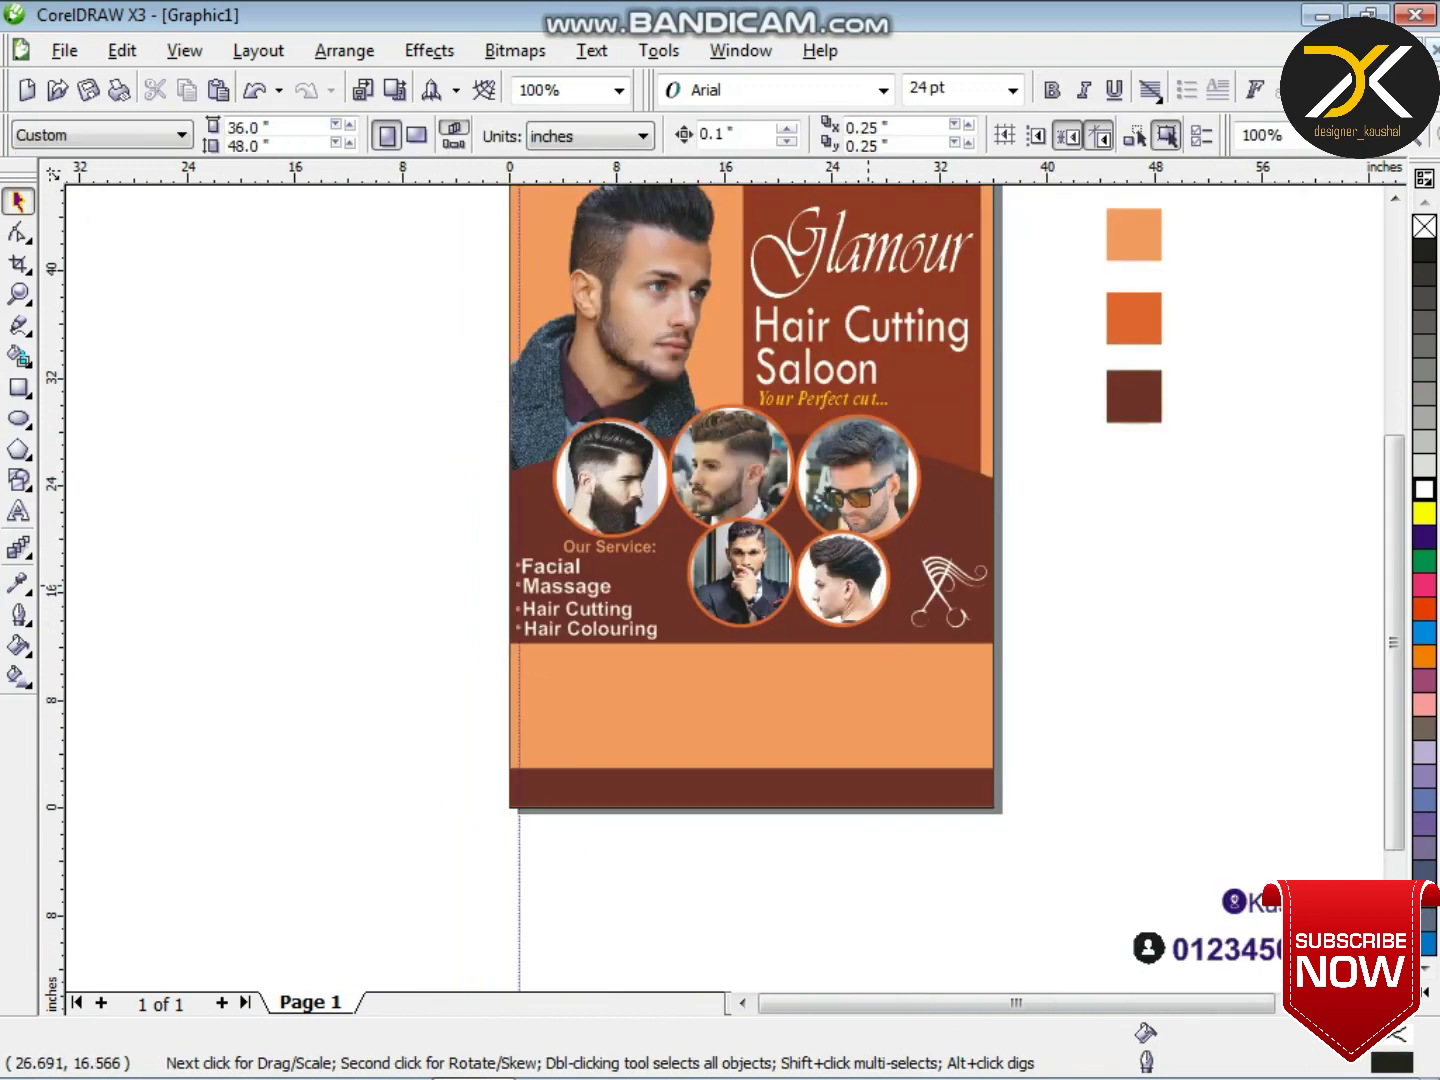
scroll(870, 583, "down", 2)
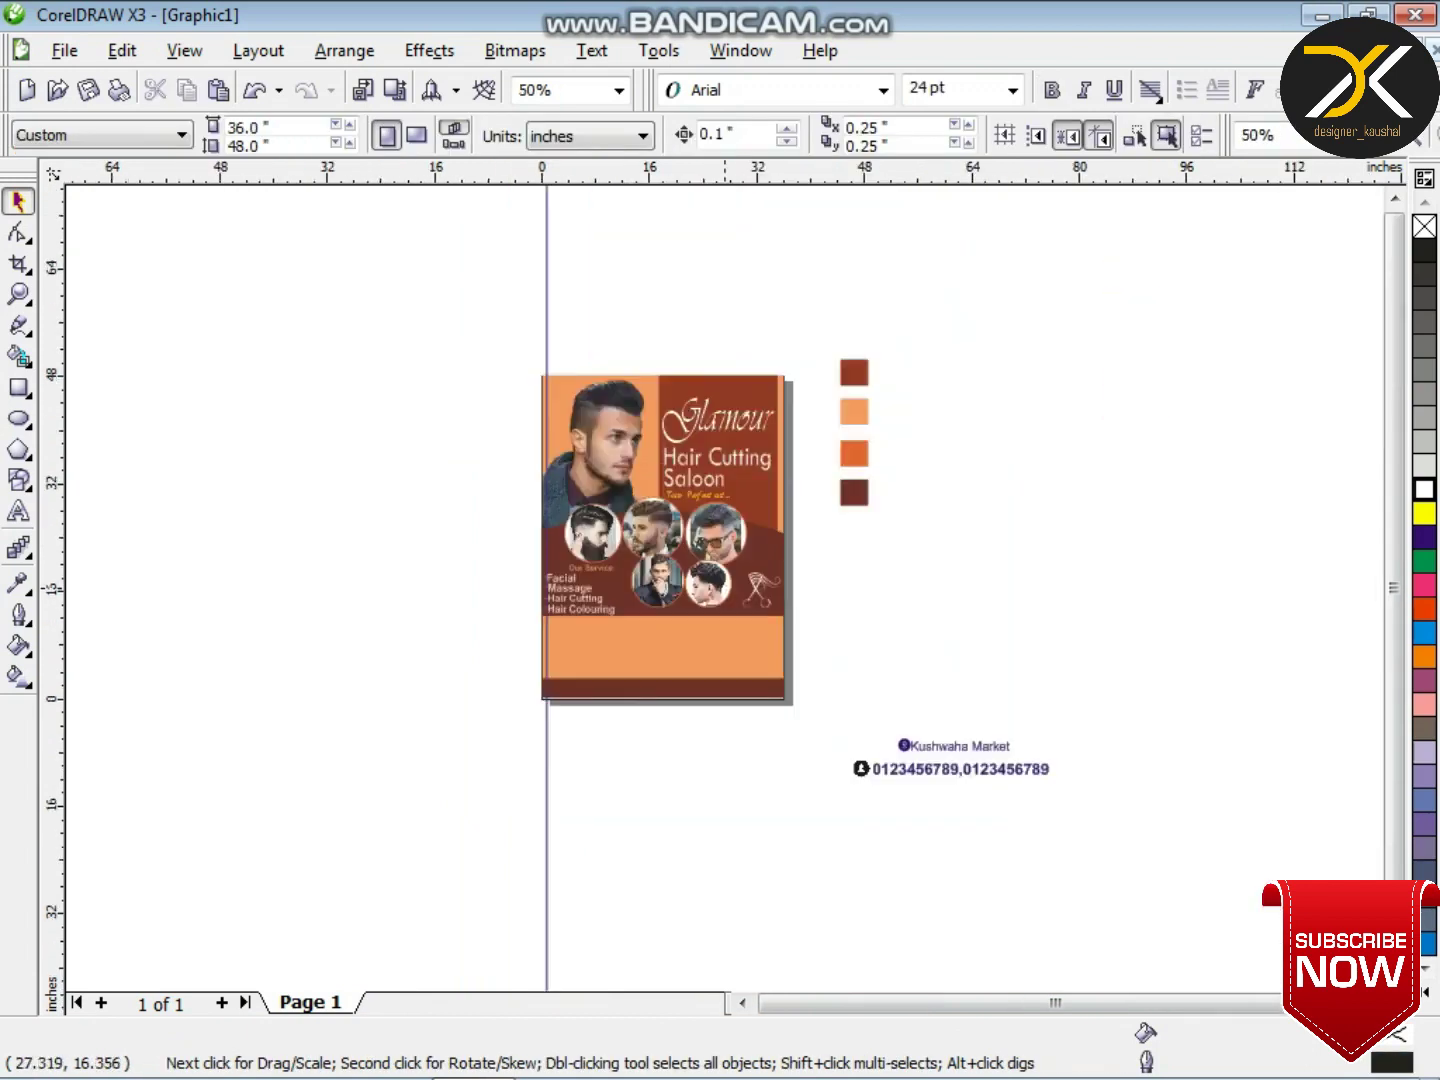
- Move the location icon and market address line onto the light orange band and recolour them white
scroll(878, 657, "up", 2)
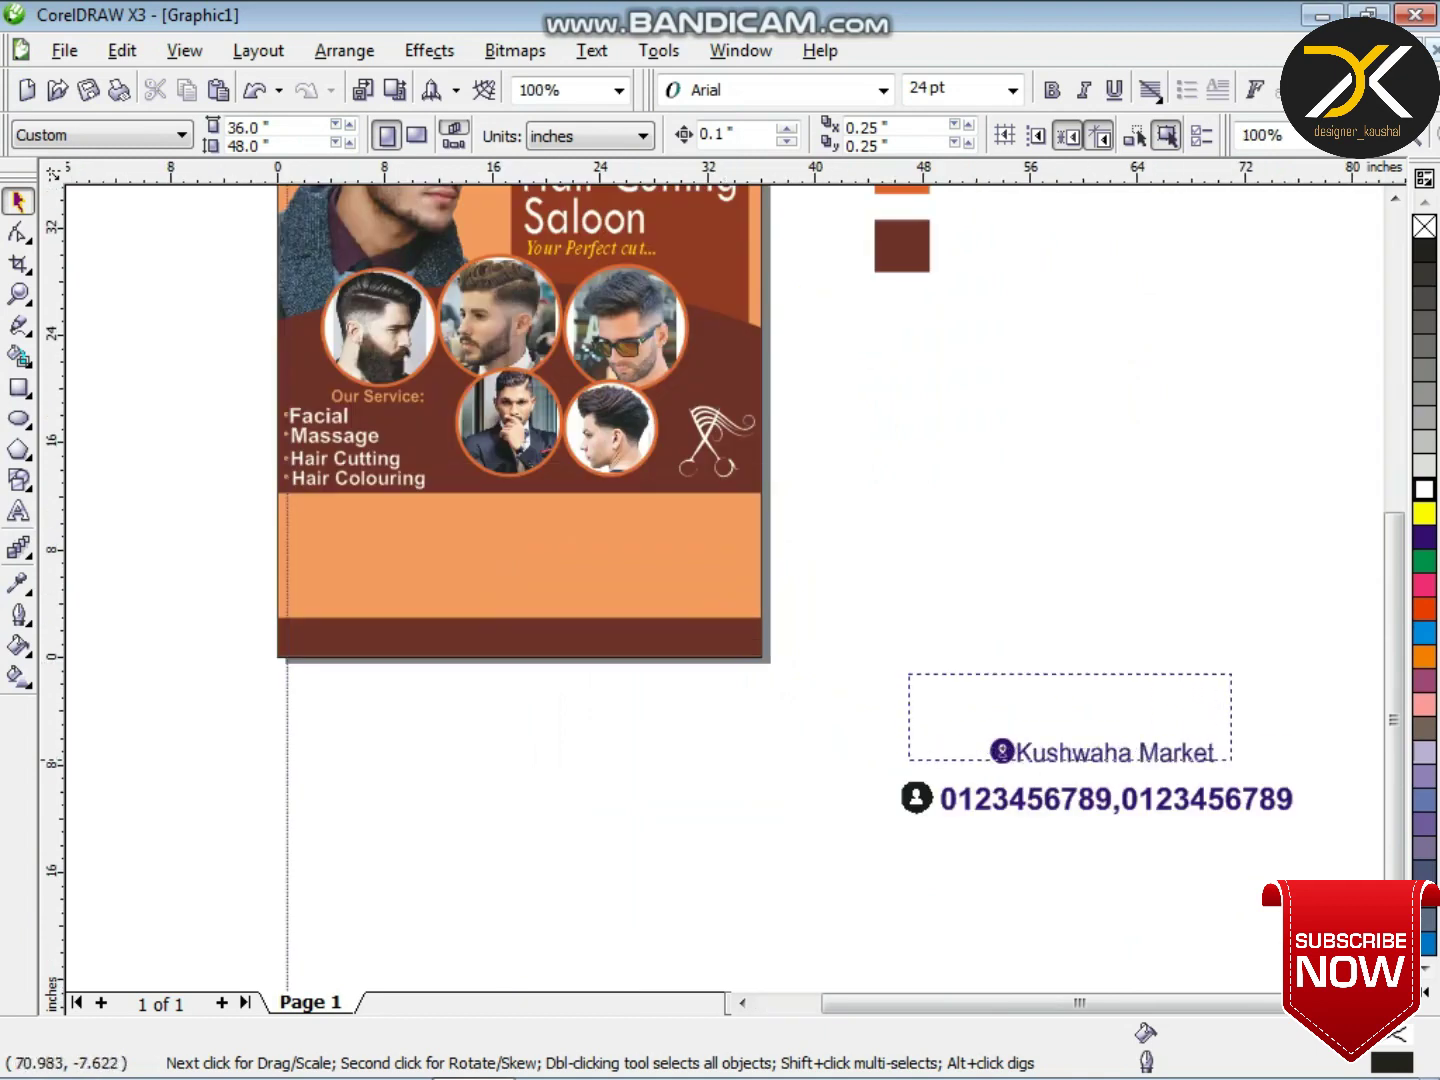
left_click_drag(1229, 760, 675, 567)
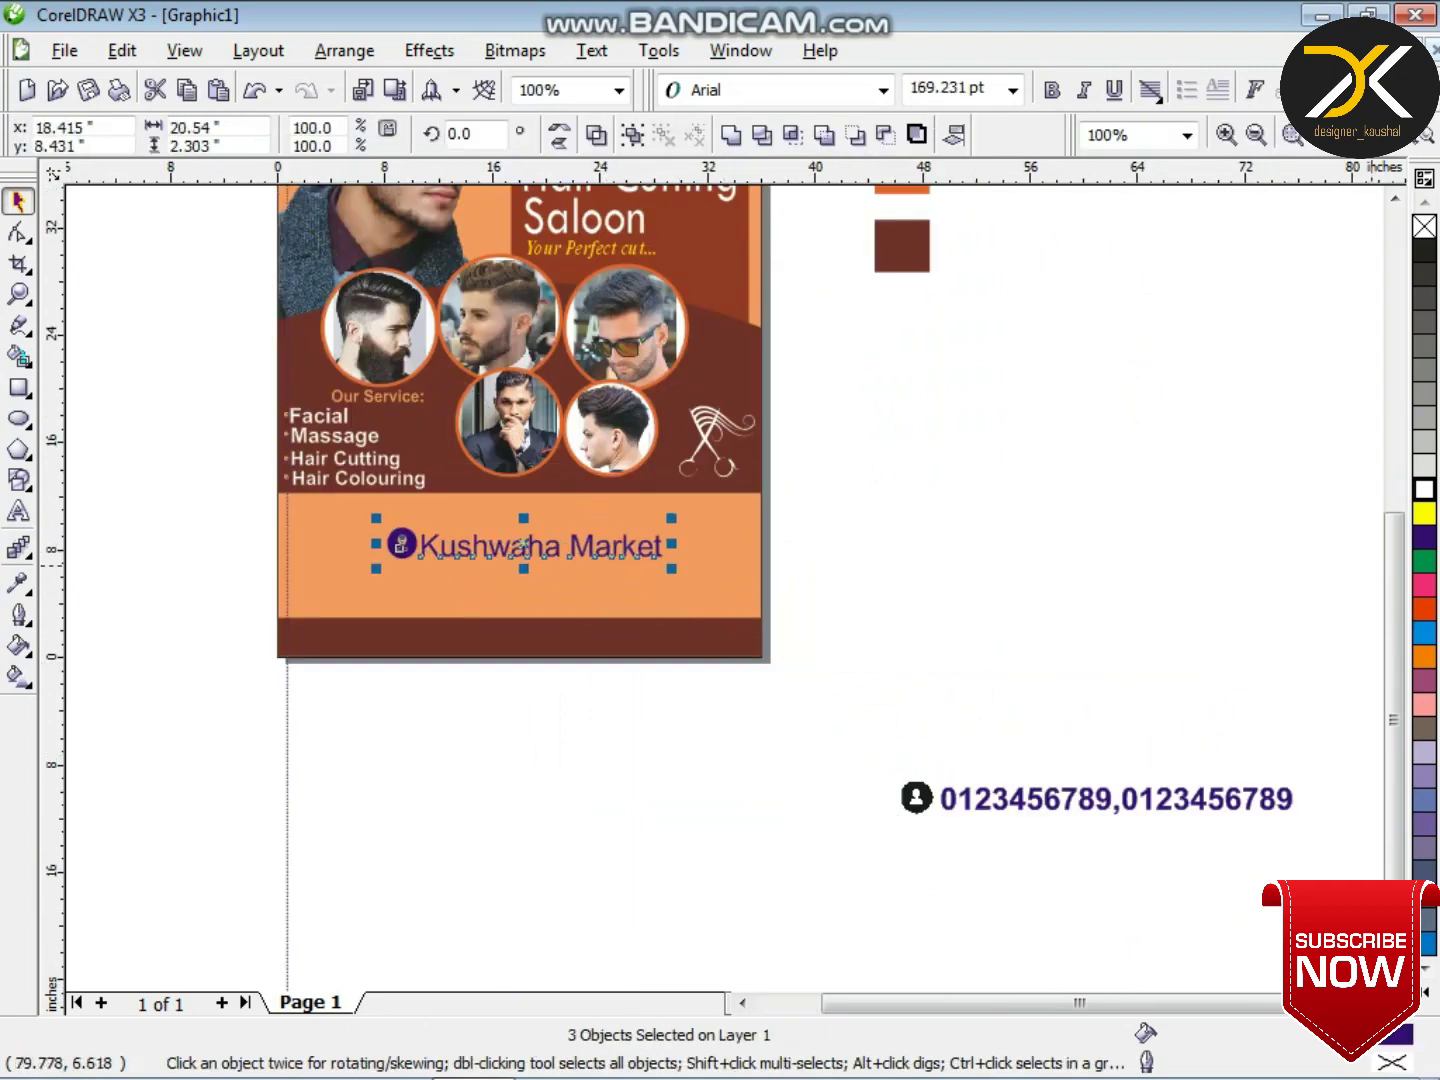
left_click(1424, 489)
key("Up")
key("Up")
key("Right")
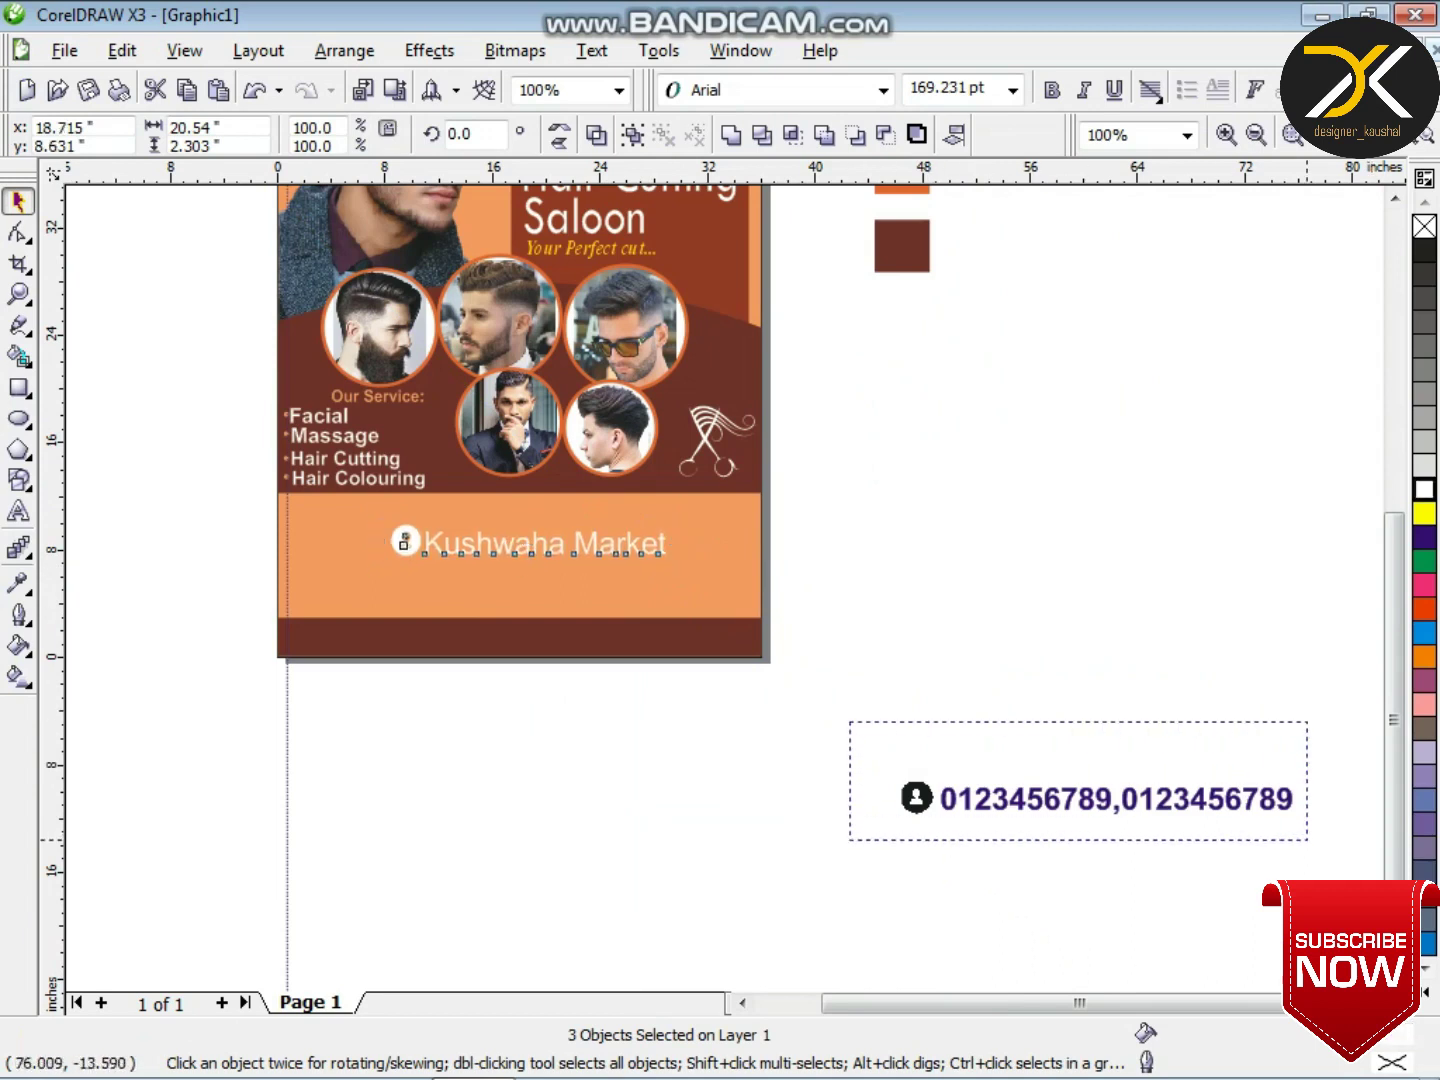
- Move the person icon and phone number line onto the dark brown bottom strip and recolour the number white
left_click_drag(1236, 790, 653, 629)
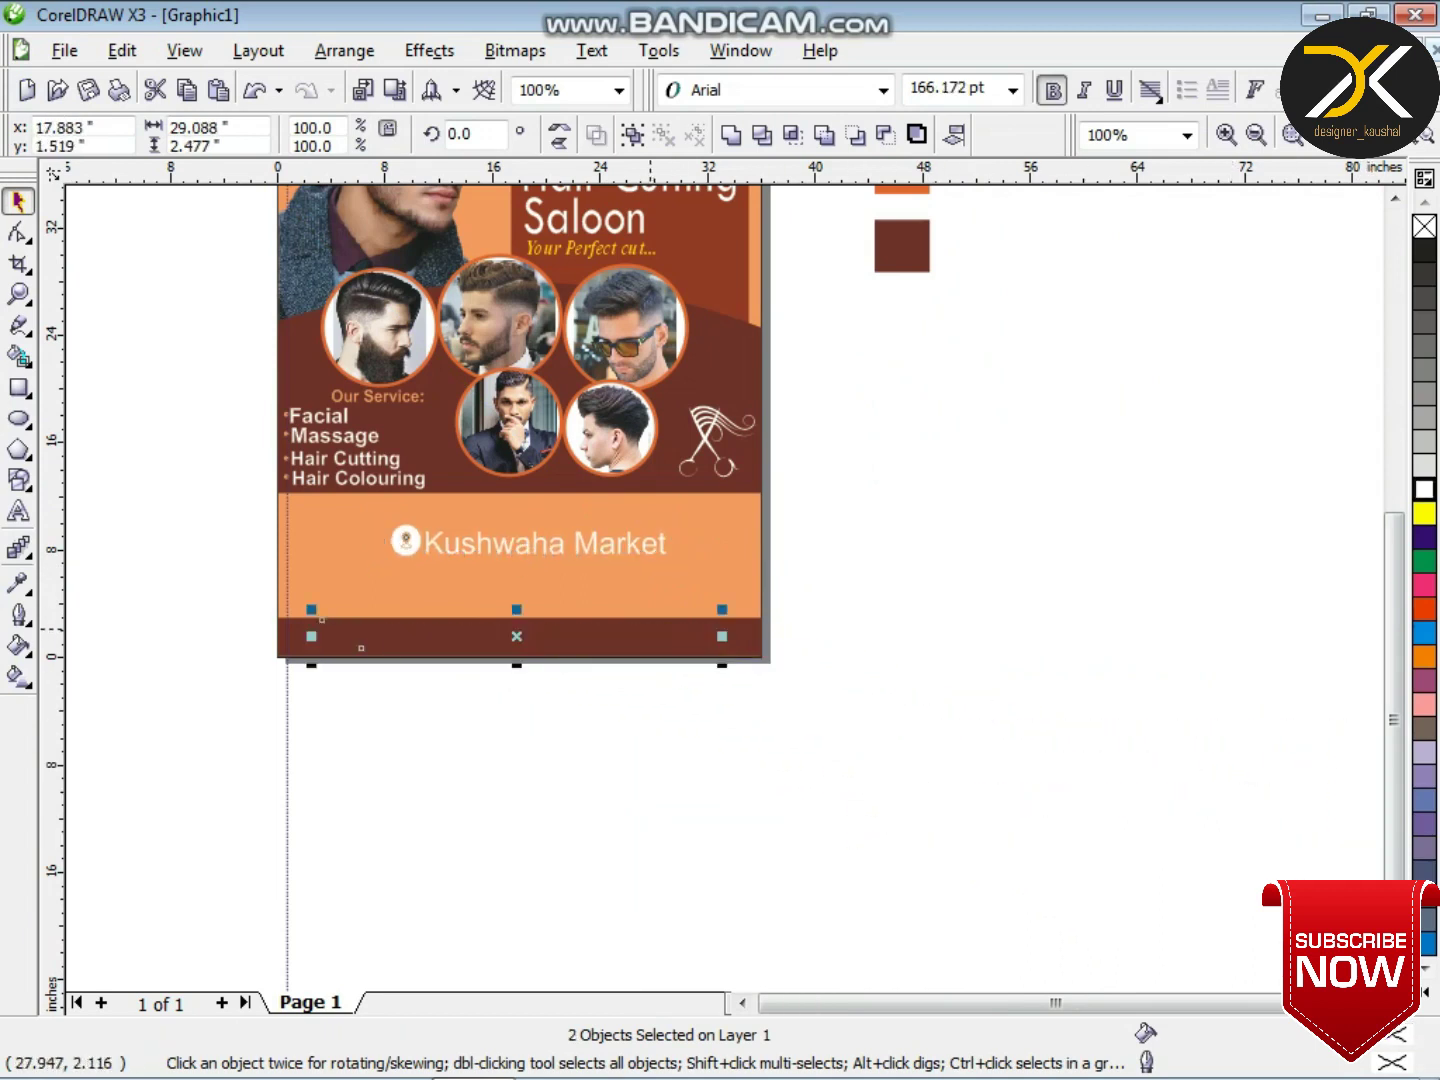
scroll(322, 624, "up", 1)
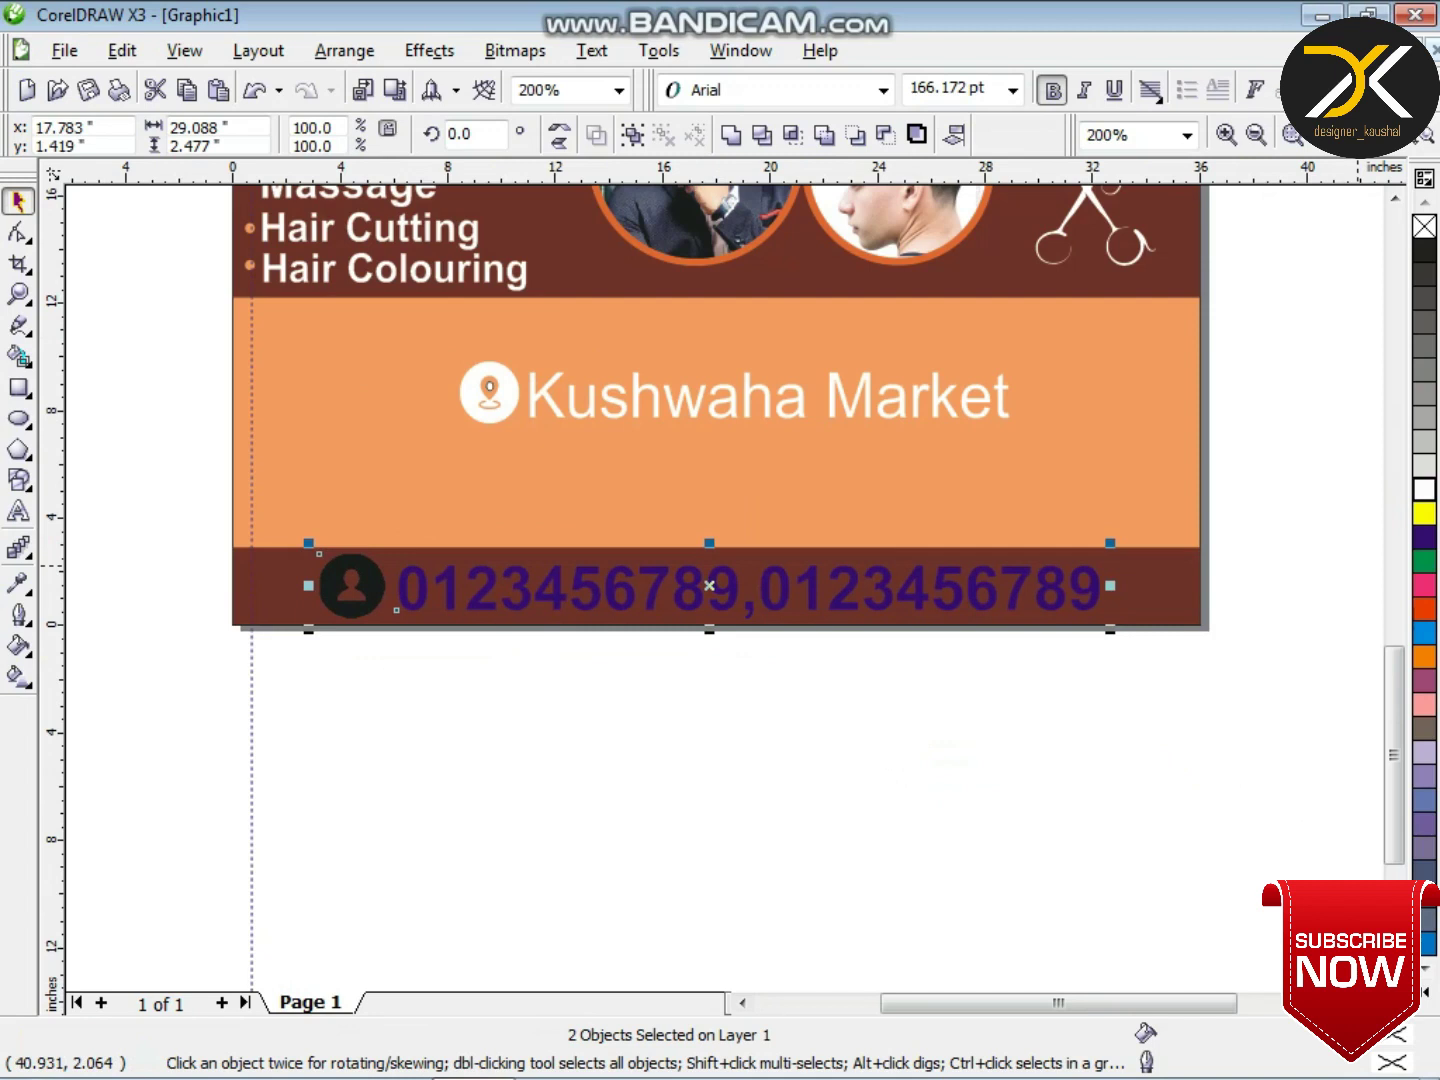
left_click(1424, 489)
left_click(1193, 597)
- Stretch the bottom strip and phone line upward to about 3.4 inches tall and lower the market address line to just above it
left_click_drag(147, 487, 1298, 730)
left_click_drag(715, 540, 715, 522)
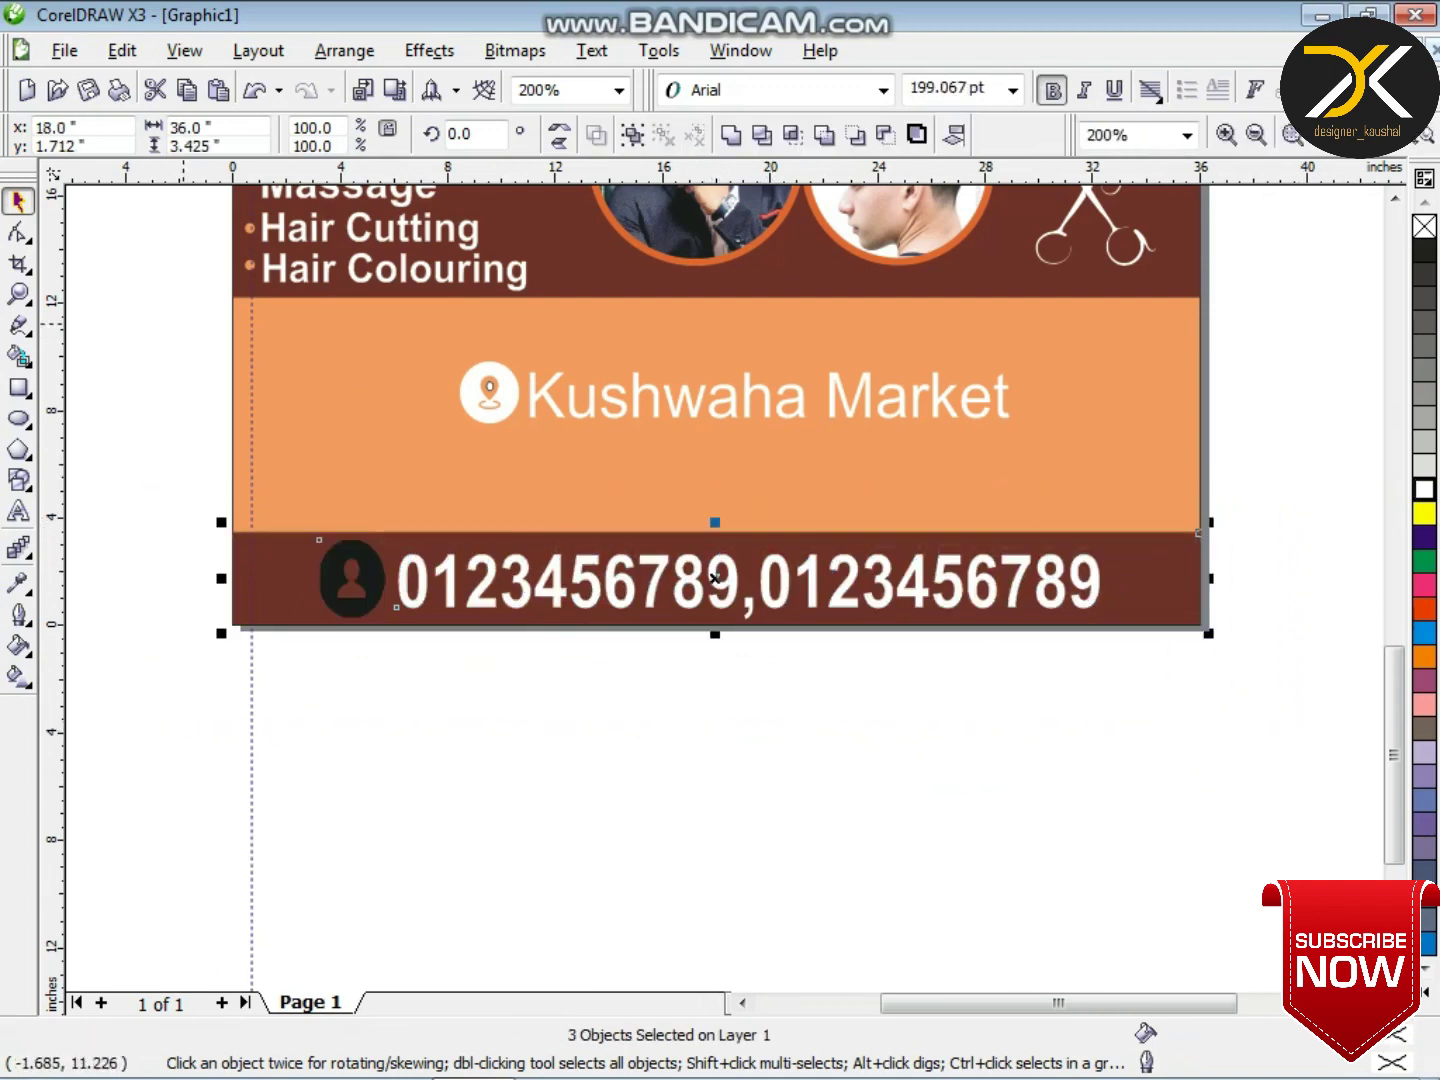
left_click_drag(1128, 475, 1128, 475)
left_click_drag(970, 419, 968, 507)
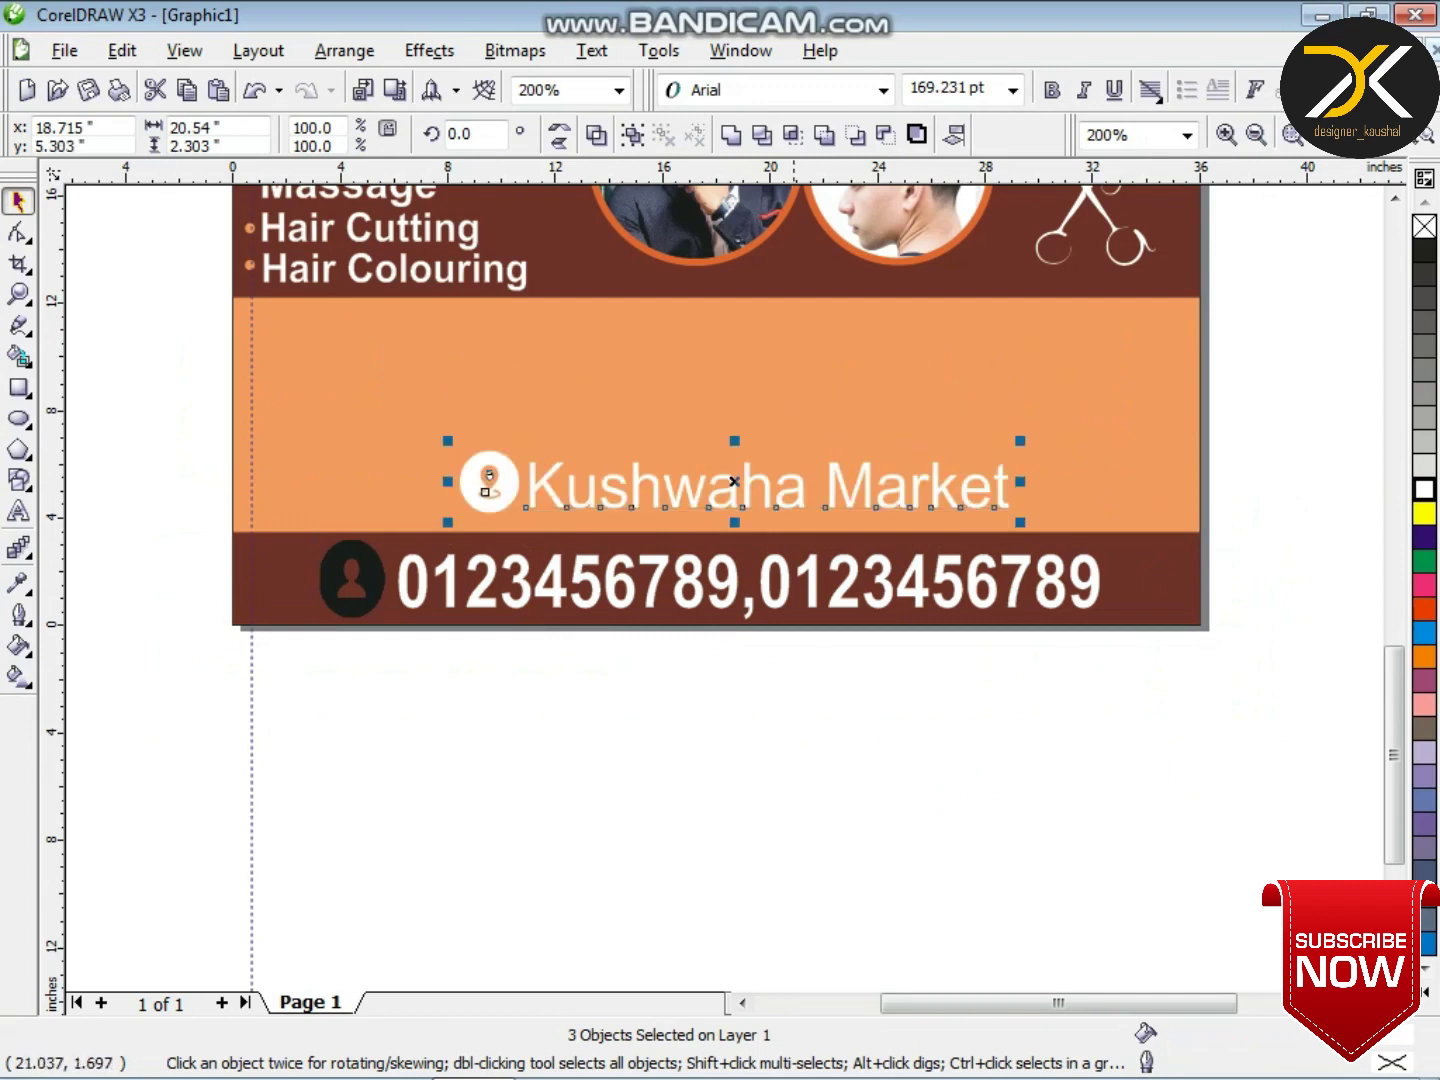
- Trace the person icon bitmap, recolour the traced copy white and shift it left off the original
left_click(987, 591)
left_click(377, 604)
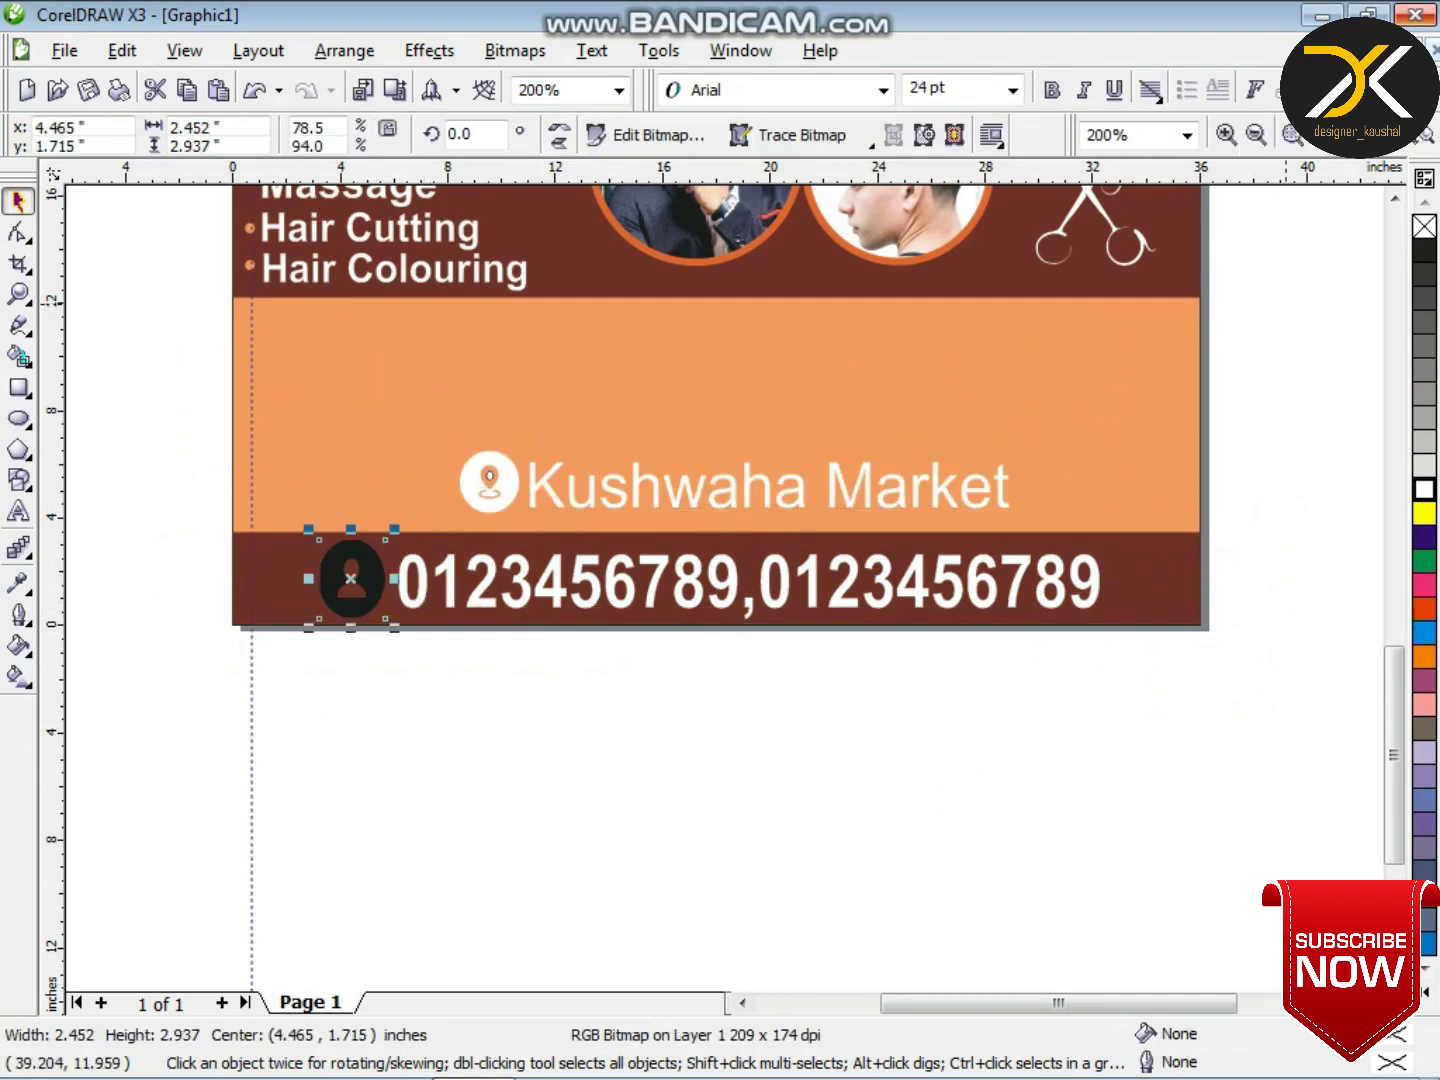
left_click(789, 134)
left_click(830, 167)
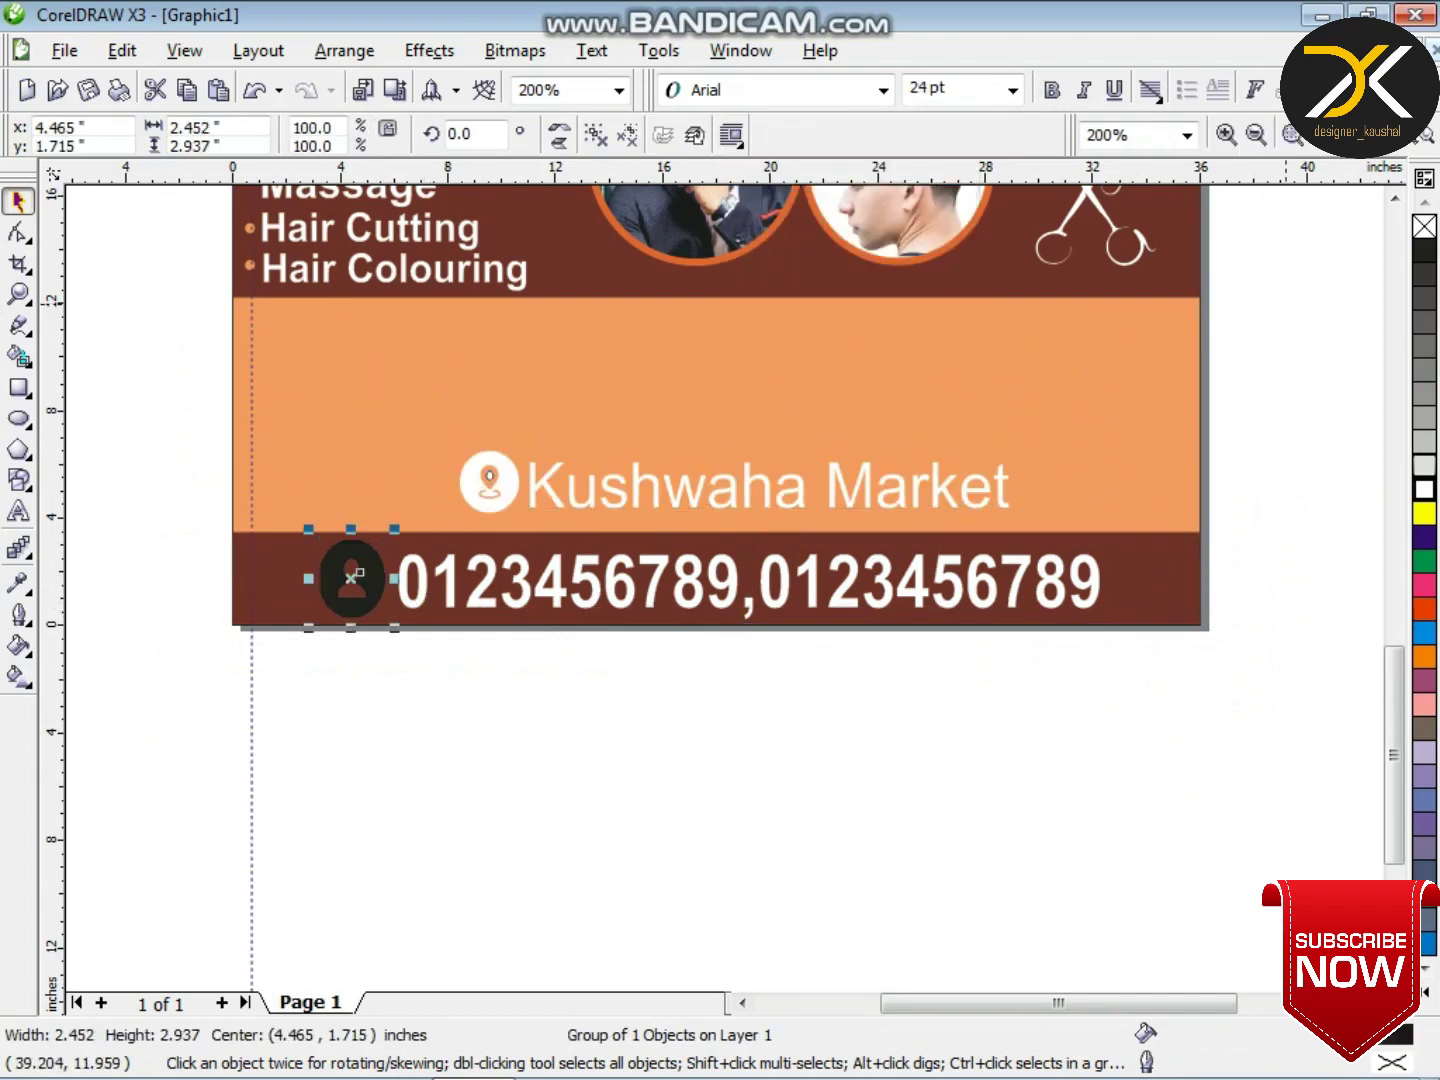
scroll(326, 593, "up", 1)
key("Left")
key("Left")
key("Left")
key("Left")
scroll(762, 581, "up", 4)
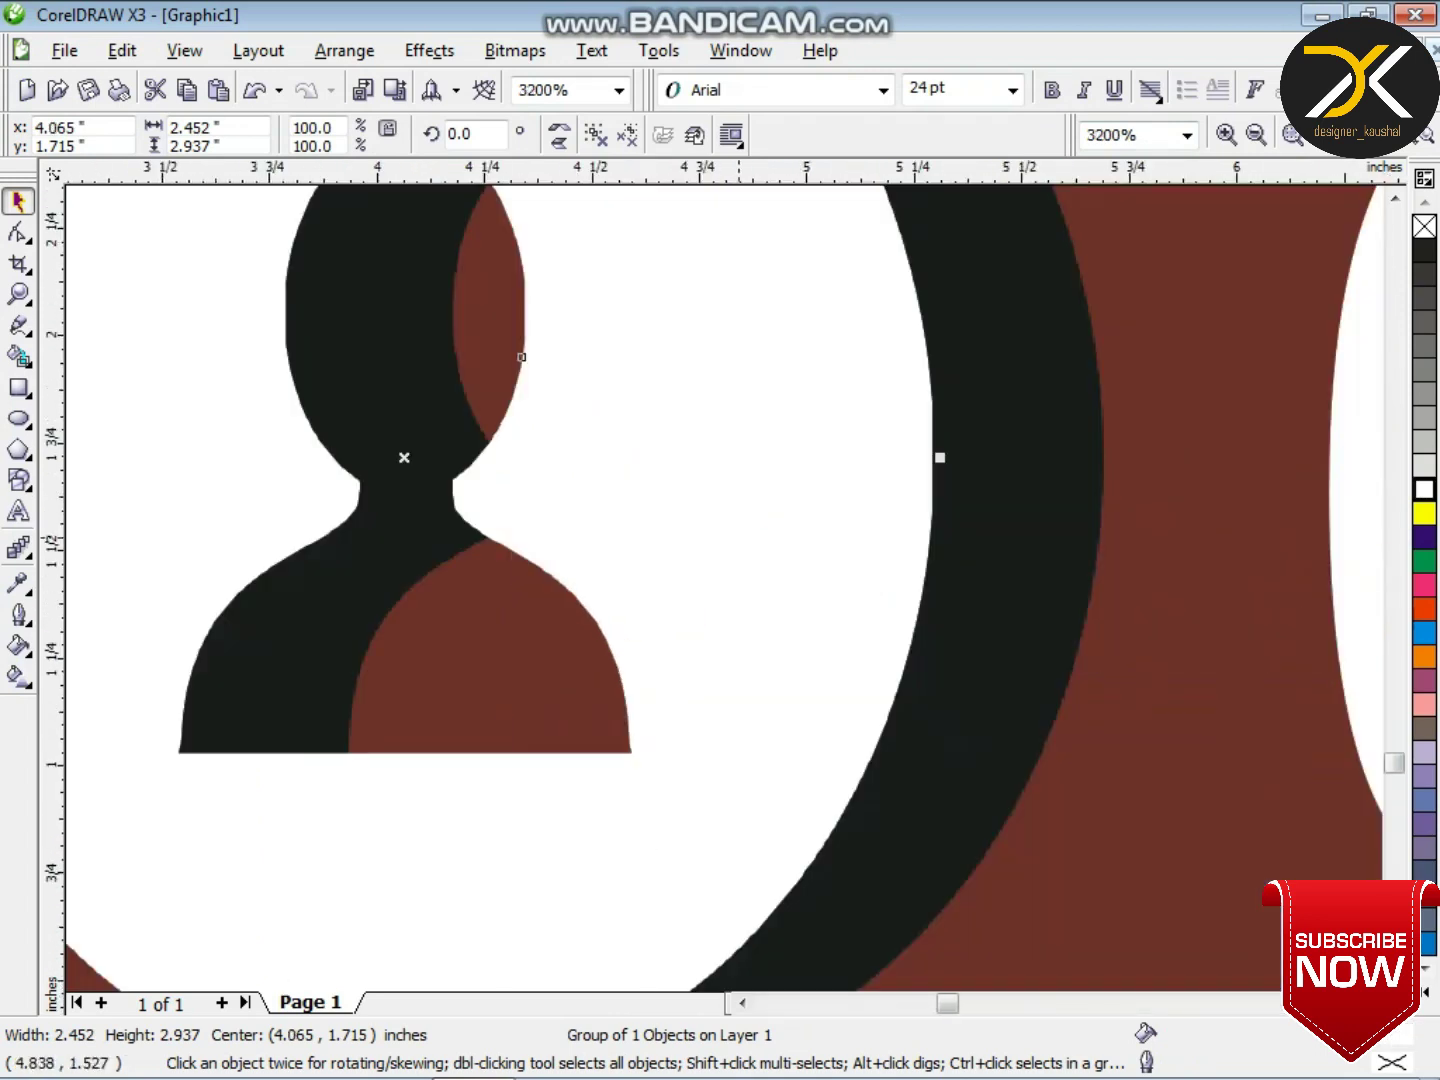
- Delete the original black person icon bitmap and nudge the white traced icon right toward the phone number
left_click(968, 387)
key("Delete")
scroll(968, 387, "down", 2)
left_click(677, 602)
key("Right")
key("Right")
key("Right")
key("Right")
key("Right")
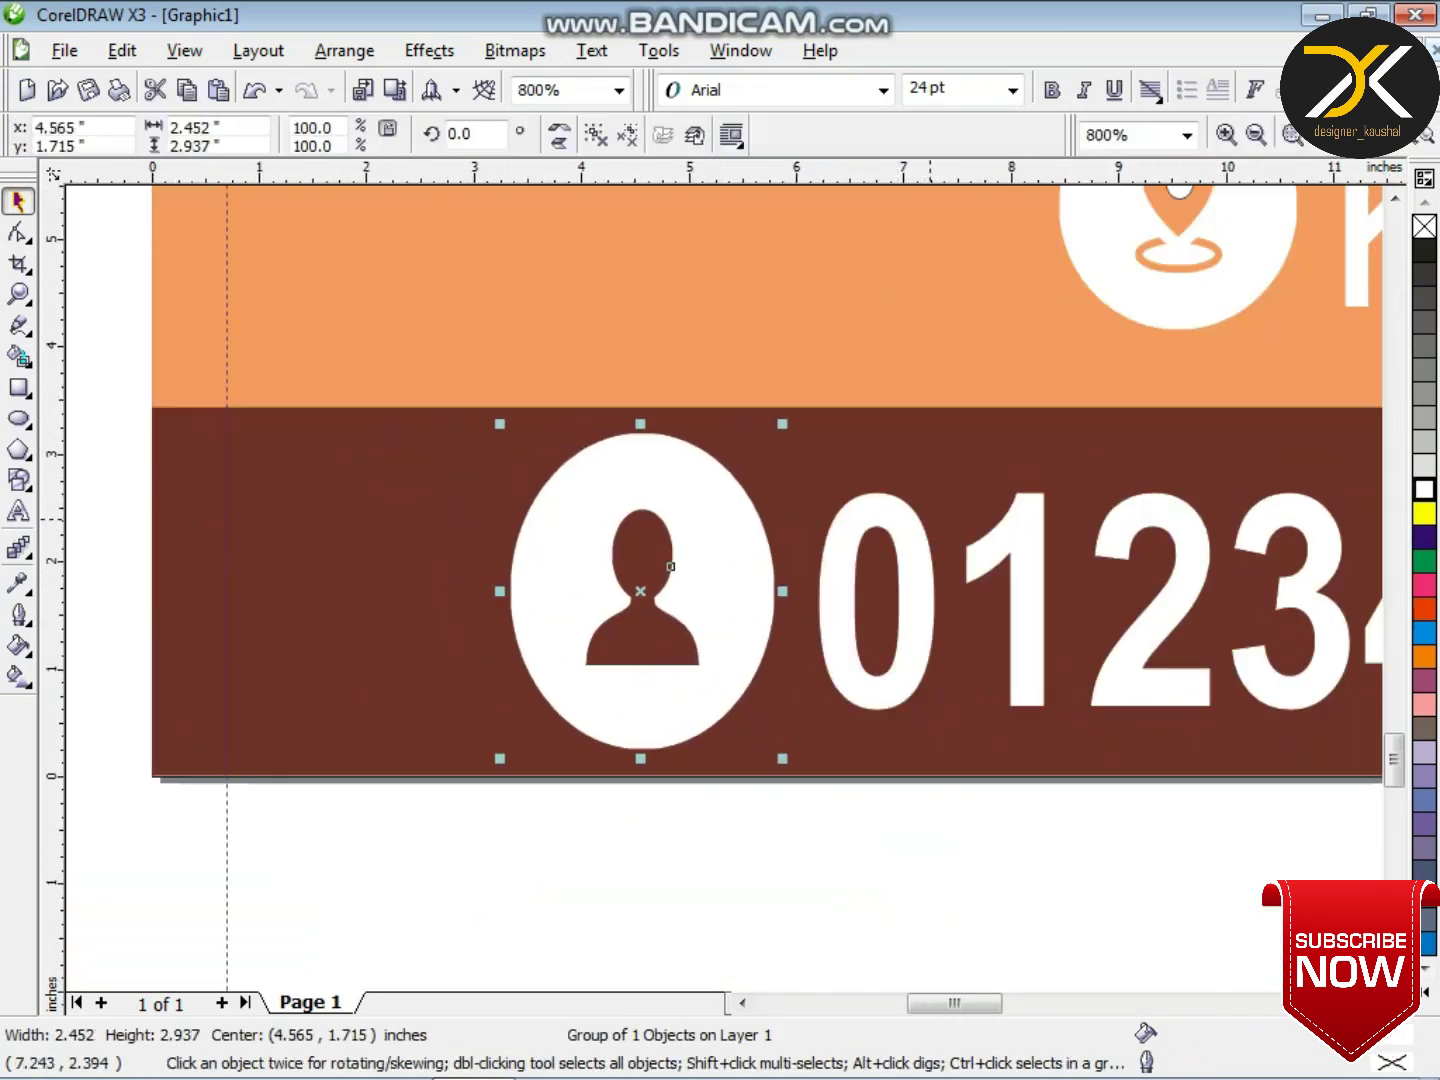
- Reduce the height of the person icon and phone number slightly so they fit within the bottom strip
scroll(931, 521, "down", 2)
left_click_drag(1376, 604, 1194, 550)
scroll(800, 596, "down", 1)
scroll(722, 585, "up", 2)
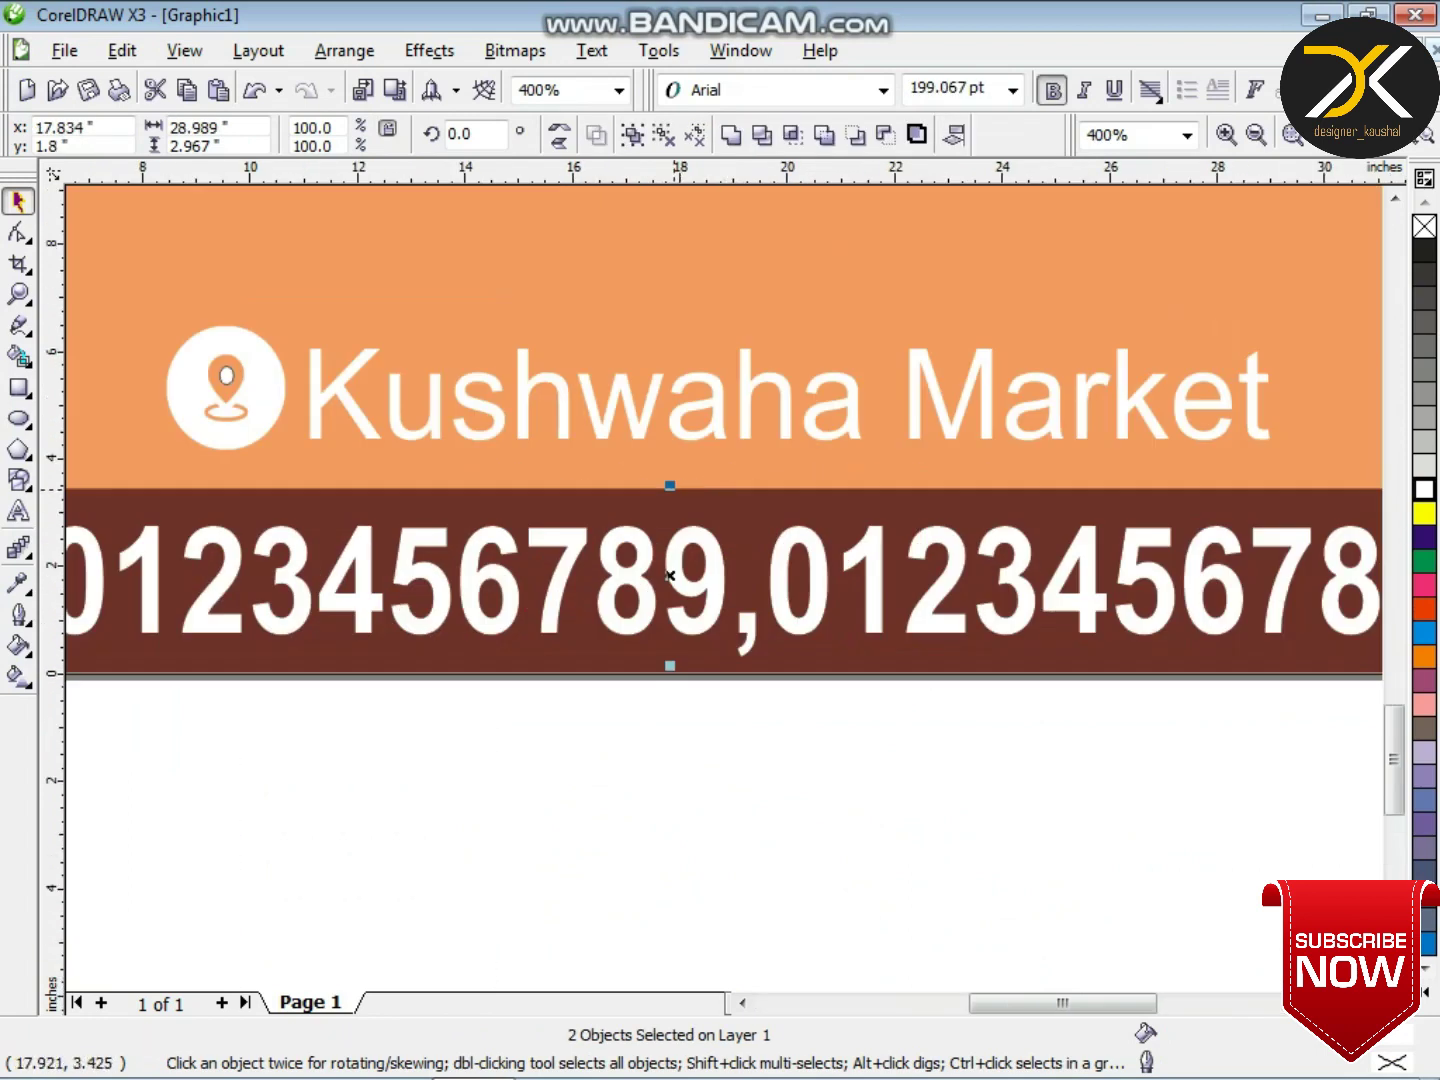
left_click_drag(674, 487, 688, 499)
scroll(688, 499, "down", 1)
key("Escape")
scroll(743, 493, "down", 2)
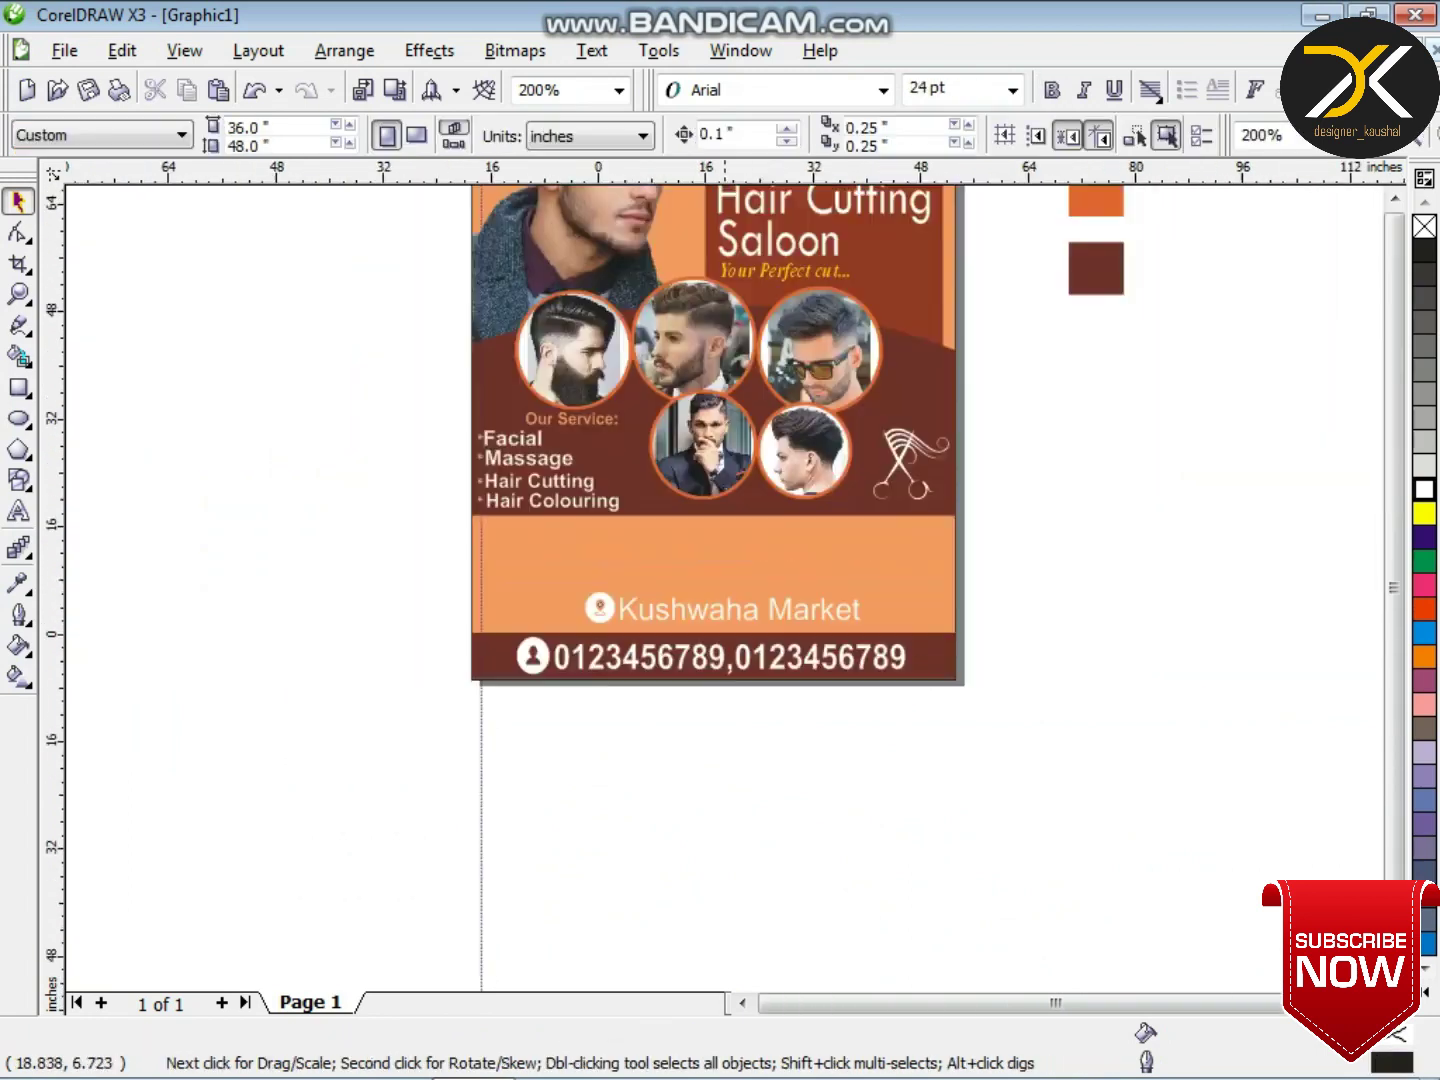
- Stretch all artwork above the light orange band downward to about 40.75 inches tall, narrowing the band
scroll(740, 450, "up", 1)
left_click_drag(374, 245, 979, 851)
left_click_drag(699, 828, 711, 887)
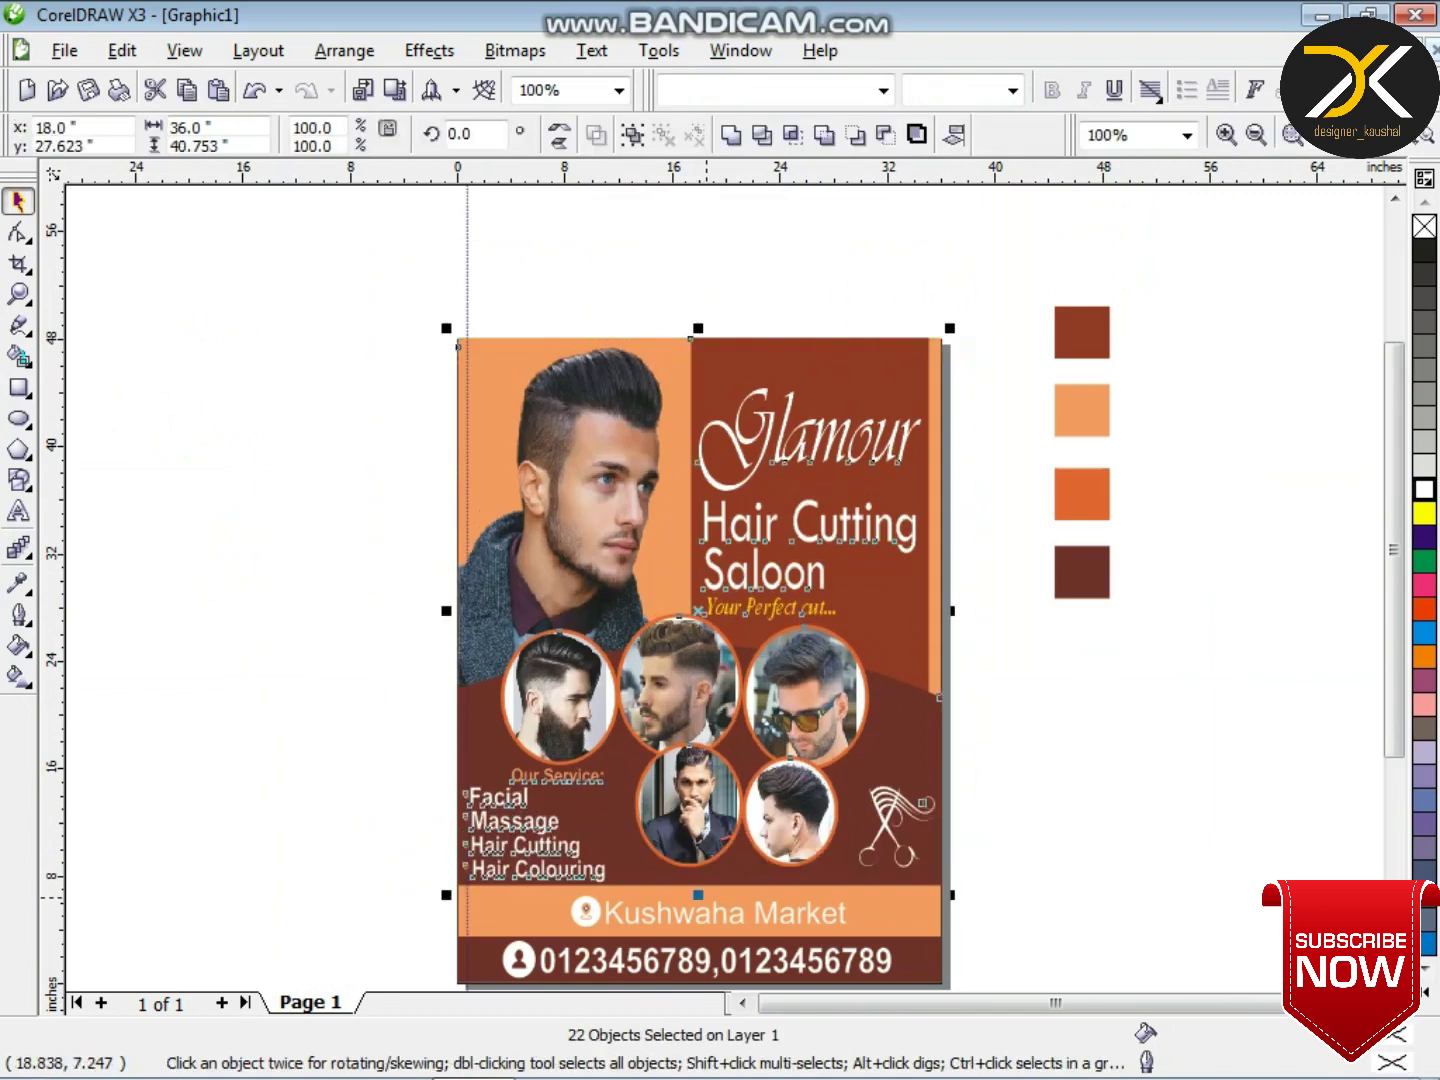
left_click_drag(1022, 921, 505, 890)
- Apply a 1-point black outline to the market address text
scroll(688, 871, "up", 2)
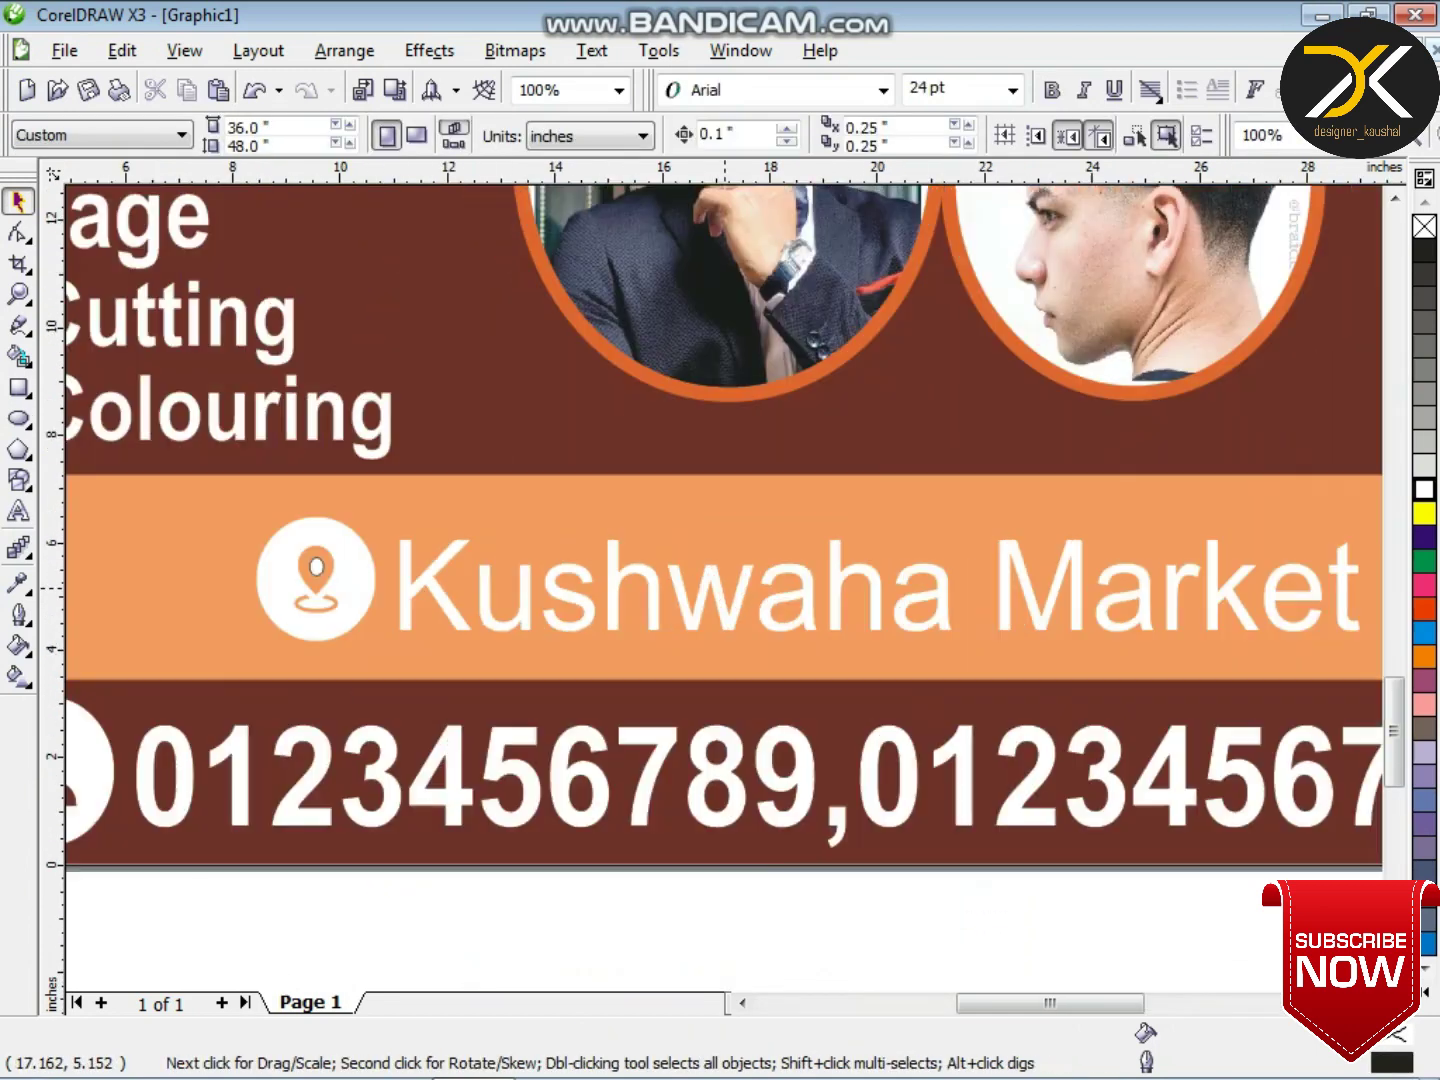
left_click(729, 588)
left_click(741, 609)
key("F12")
type("1")
key("Return")
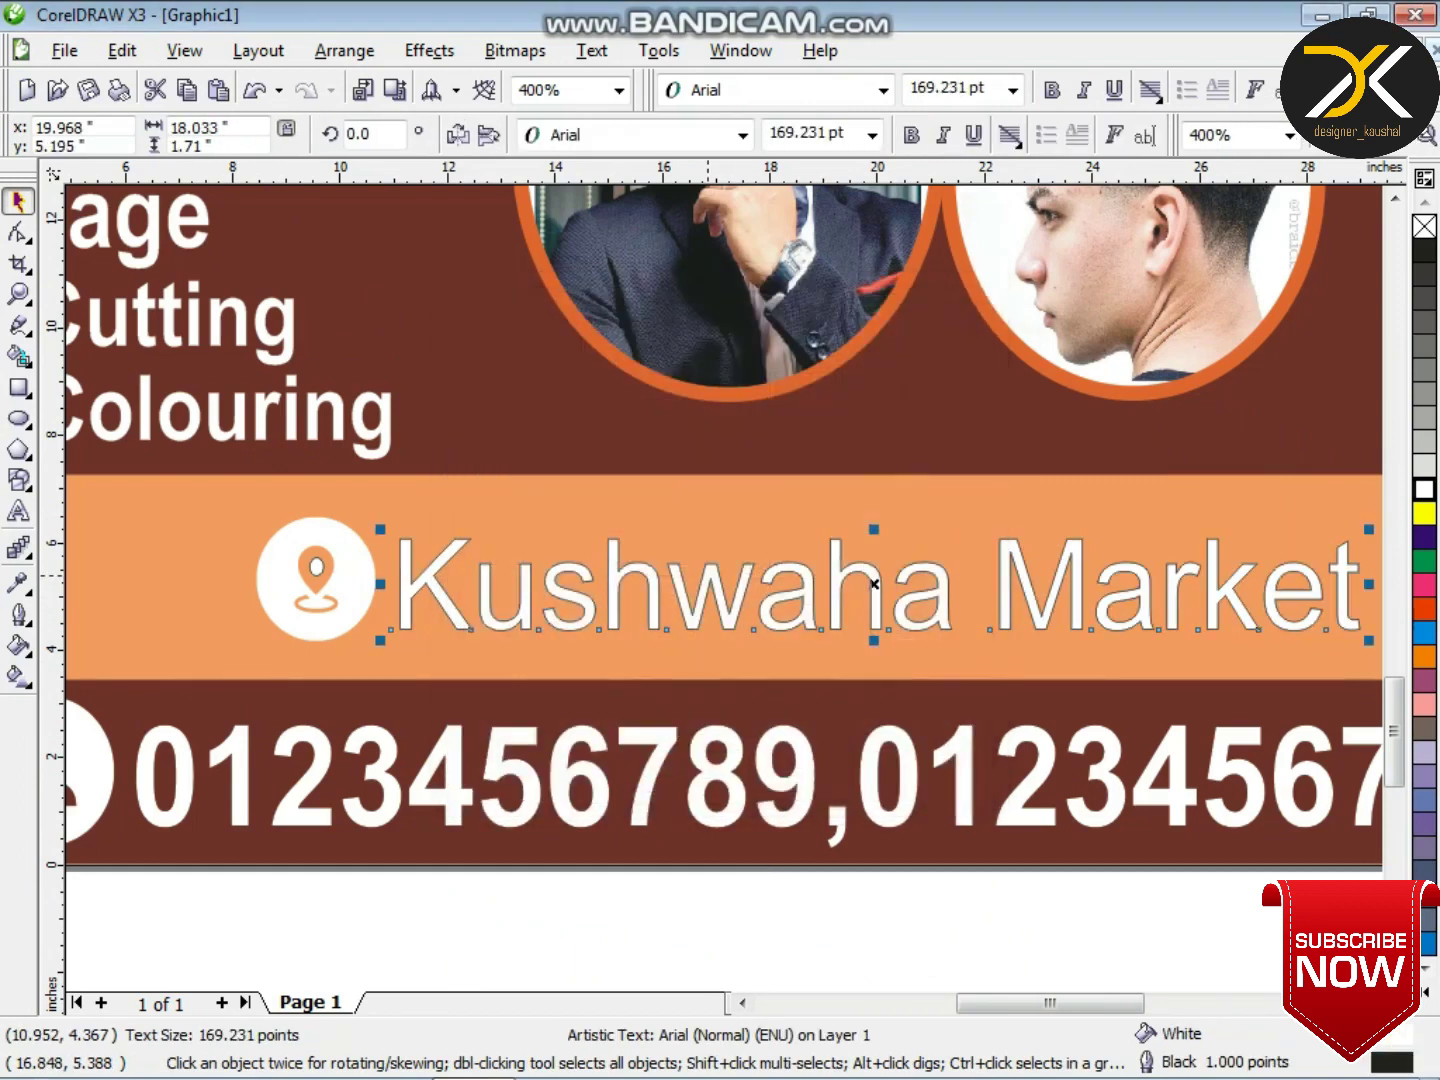
- Change the market address text's outline to red with a width of 20 points
key("F12")
key("Tab")
type("20")
key("shift+Tab")
key("space")
left_click(620, 417)
key("Return")
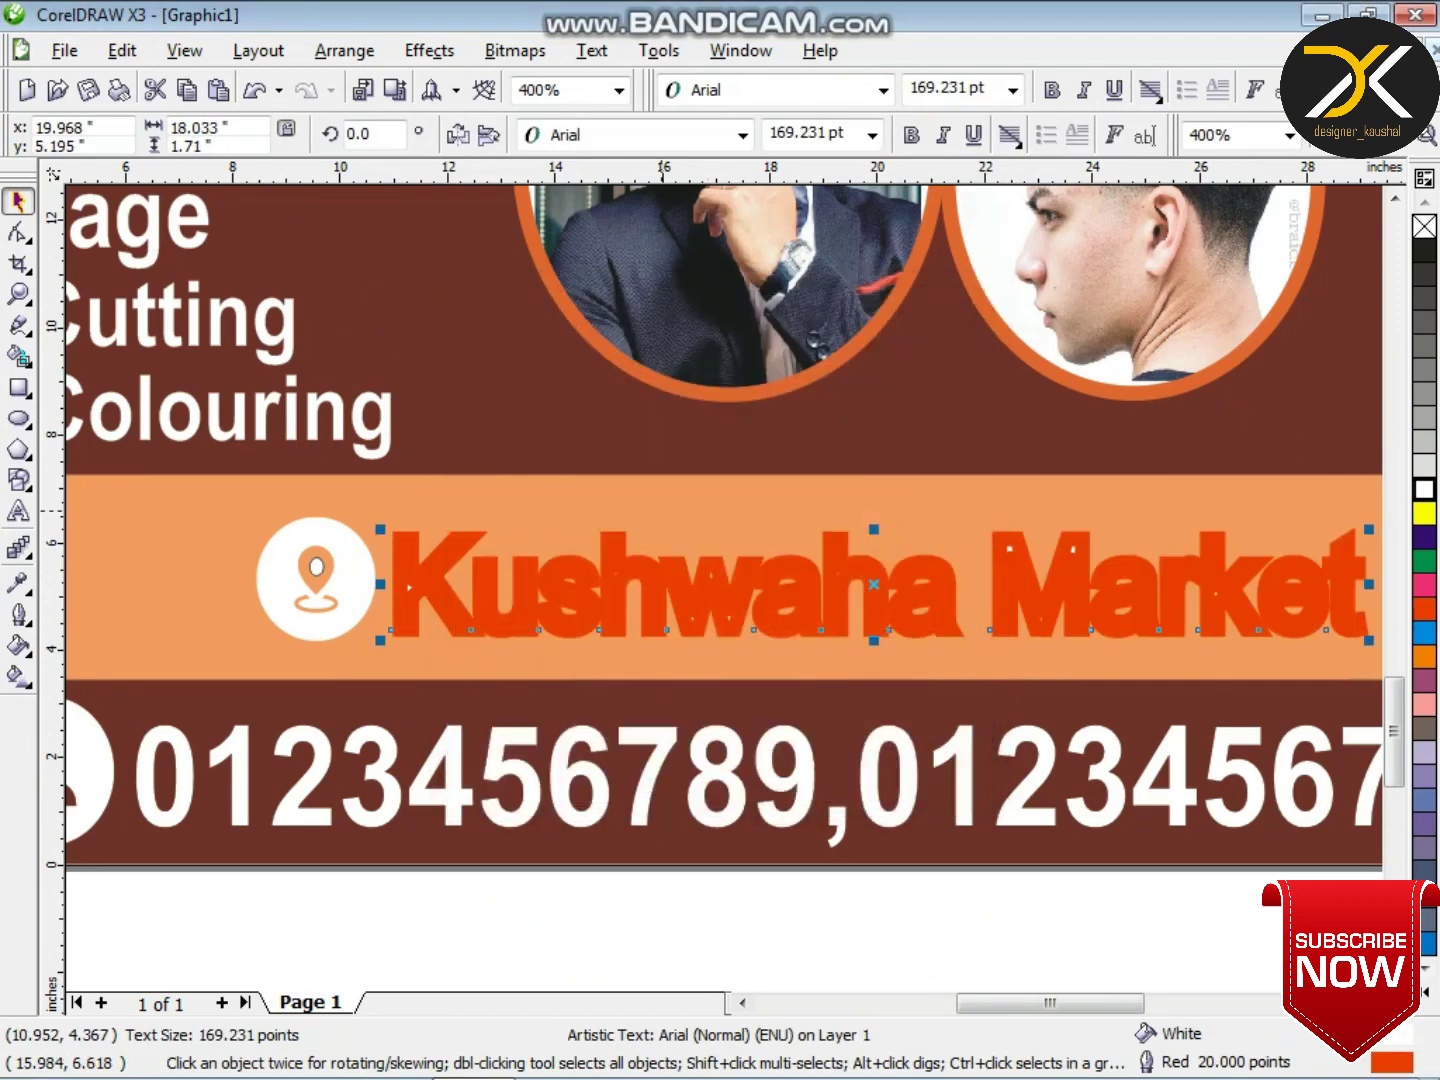
- Give the market address text's outline rounded corners and set it to lie behind the fill and scale with the image
key("F12")
left_click(501, 666)
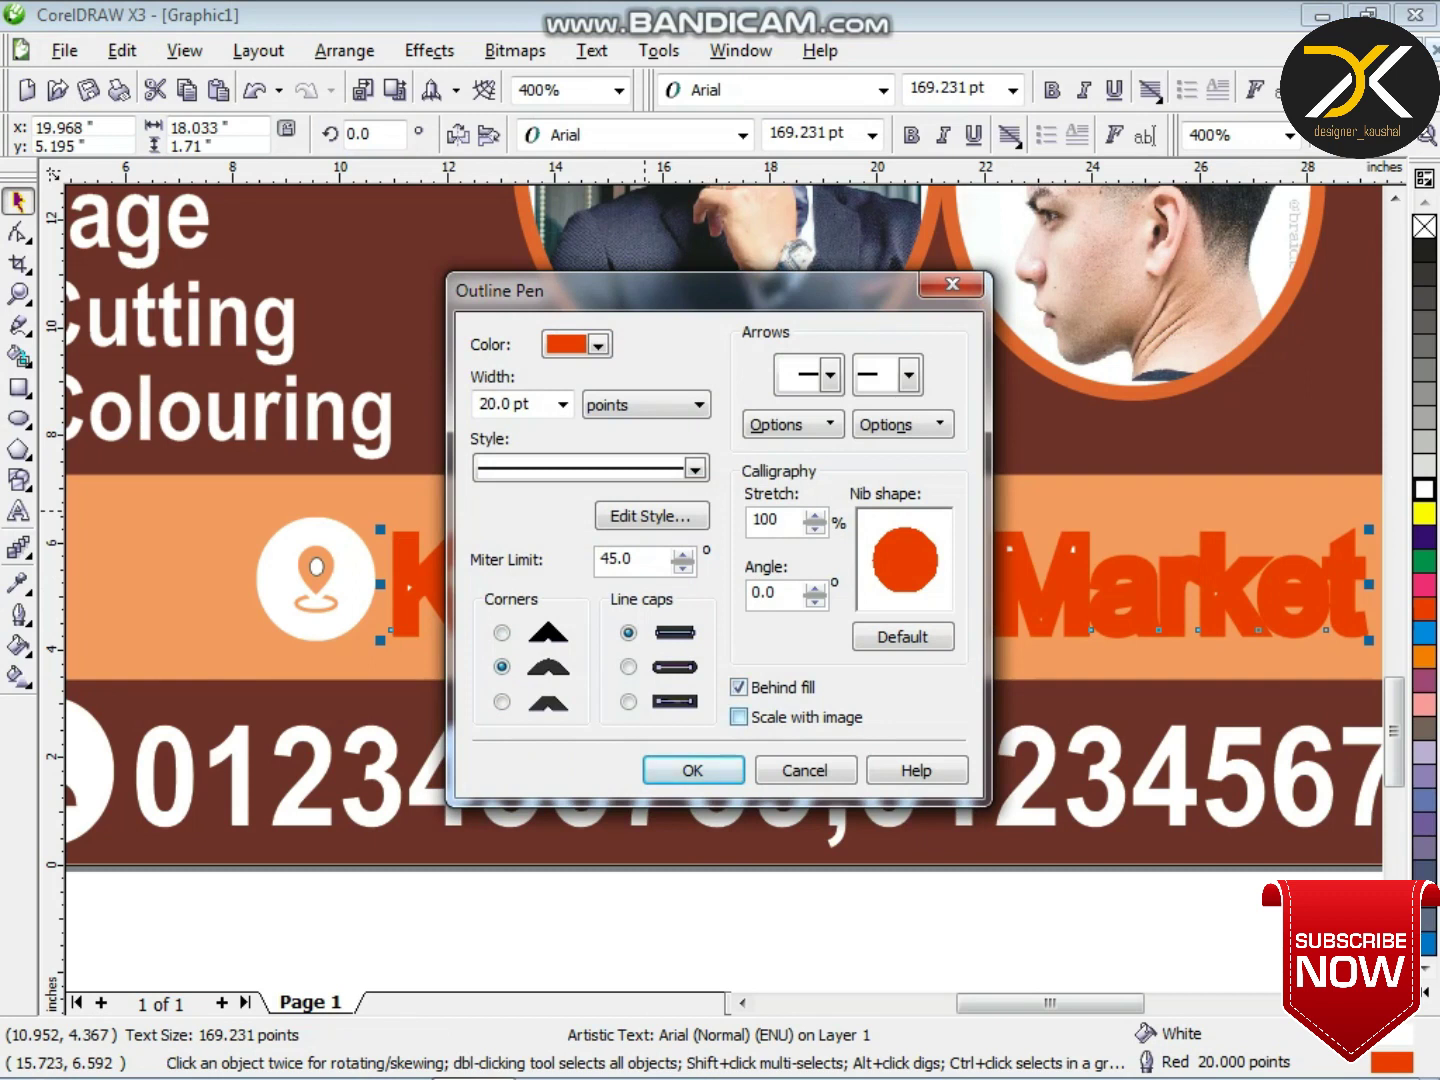
left_click(738, 716)
key("Return")
left_click(832, 890)
- Frame the whole poster and view it in full-screen preview
scroll(543, 585, "down", 3)
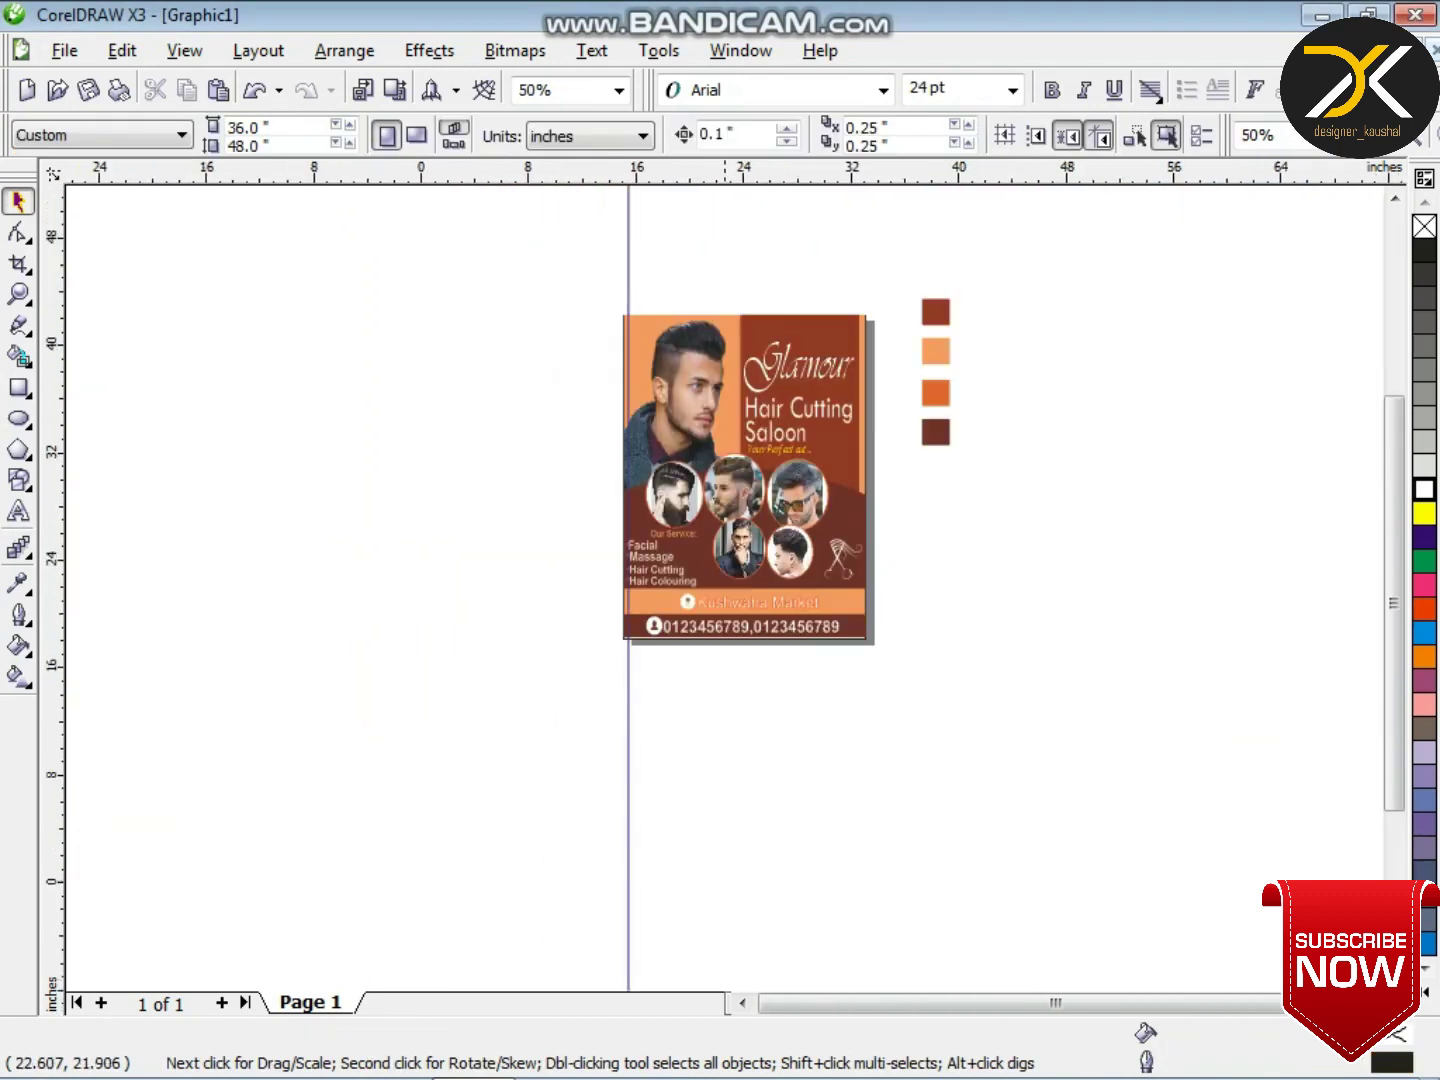
scroll(775, 490, "up", 1)
left_click(18, 294)
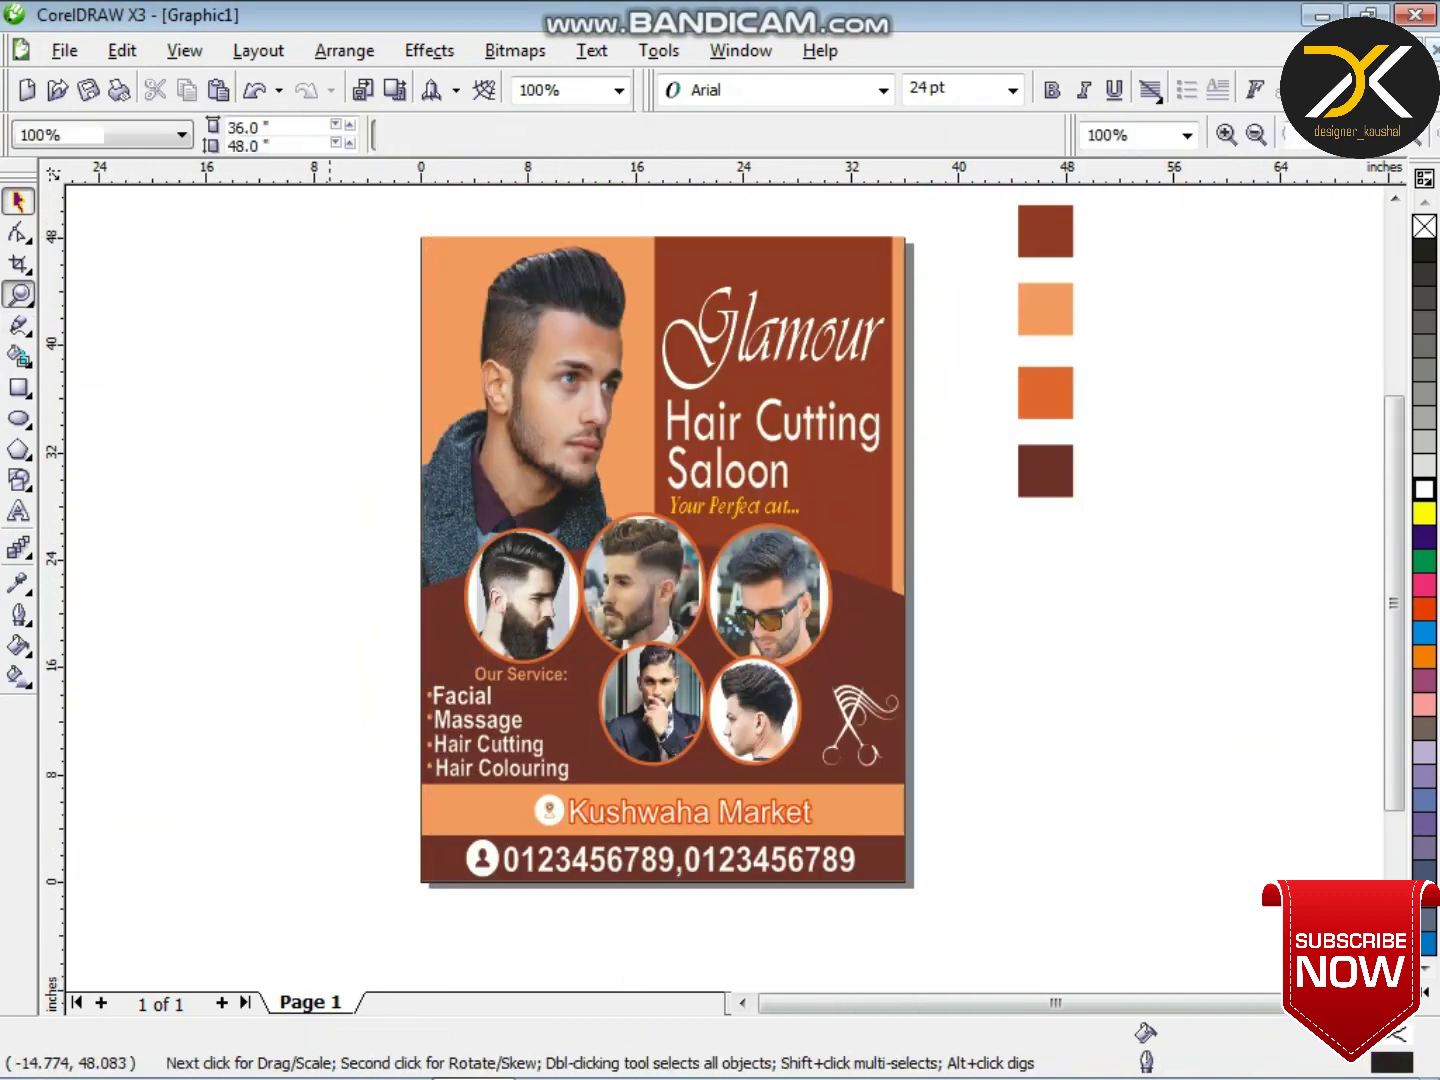
left_click_drag(354, 231, 940, 900)
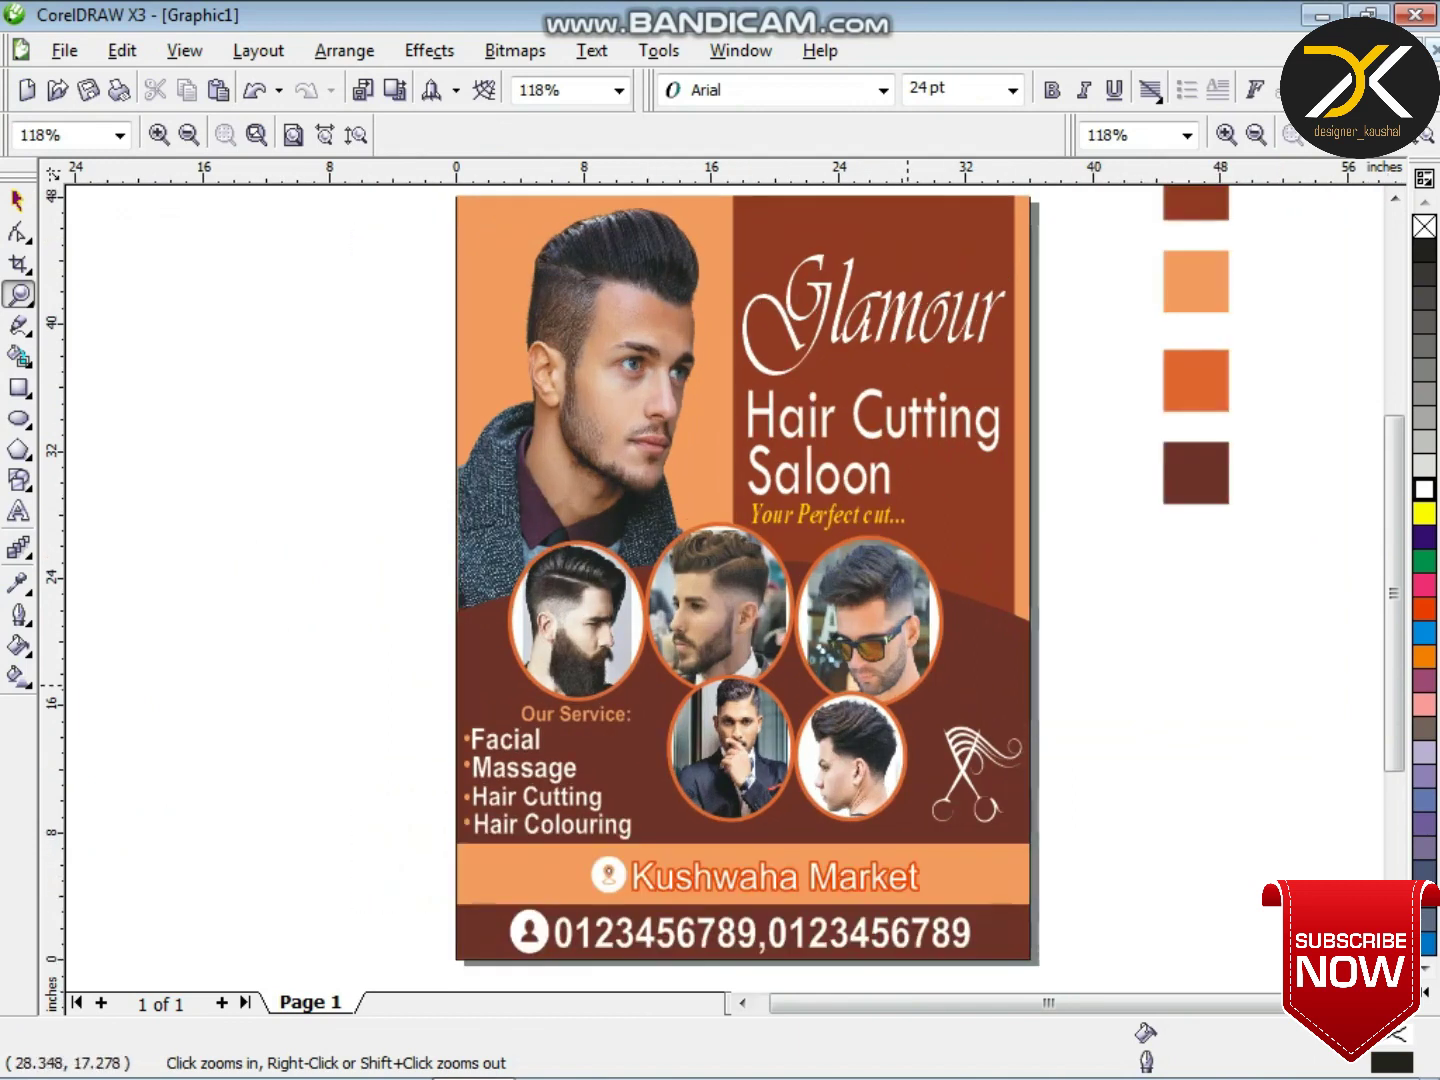
key("F9")
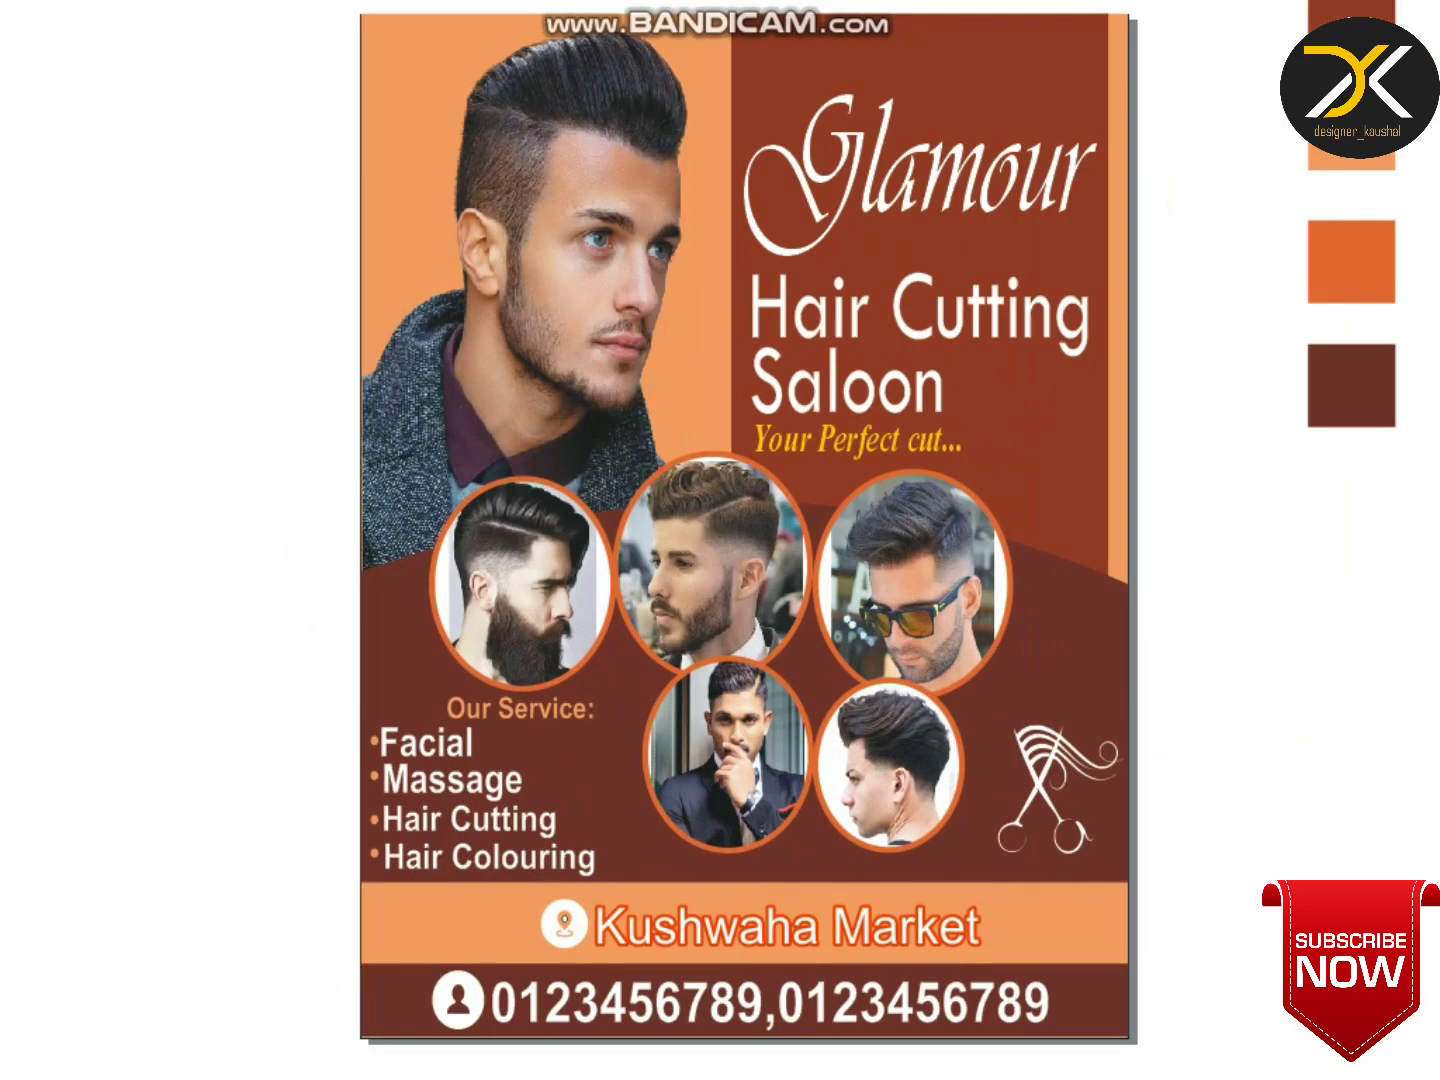